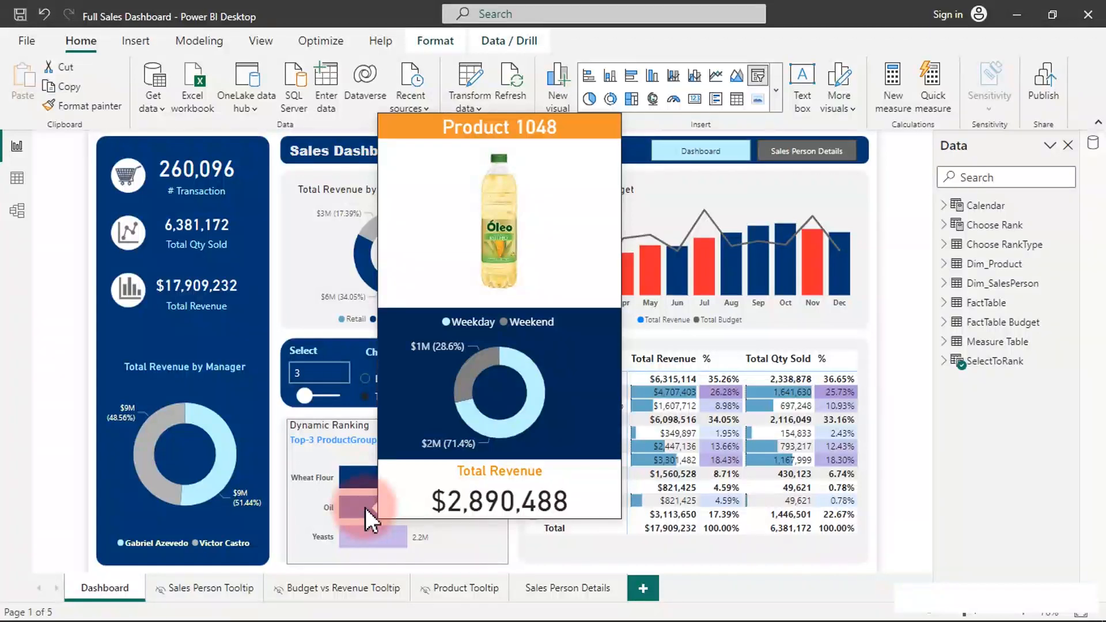
Step: Examine the top-3 sales person tooltips for each channel in the Total Revenue by Channel donut chart
click(370, 278)
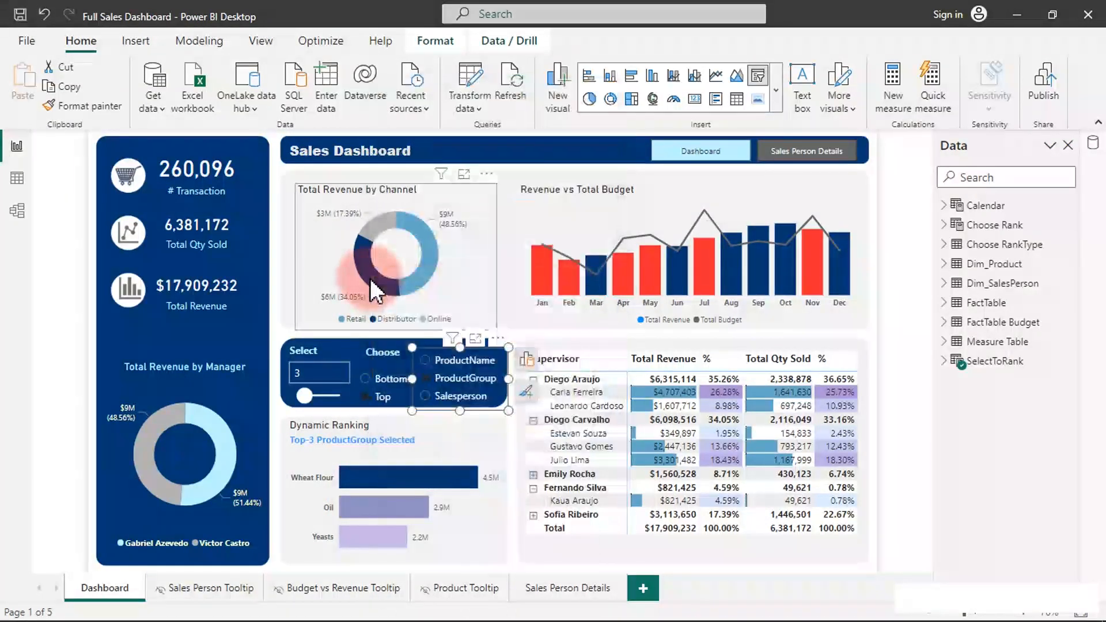
mouse_move(370, 279)
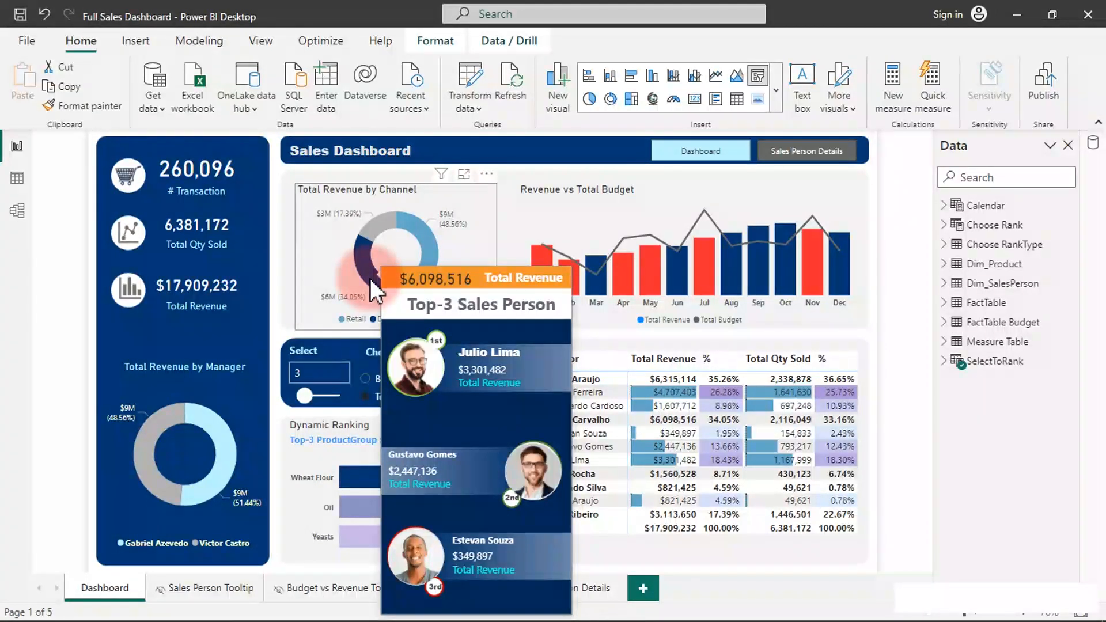
mouse_move(374, 232)
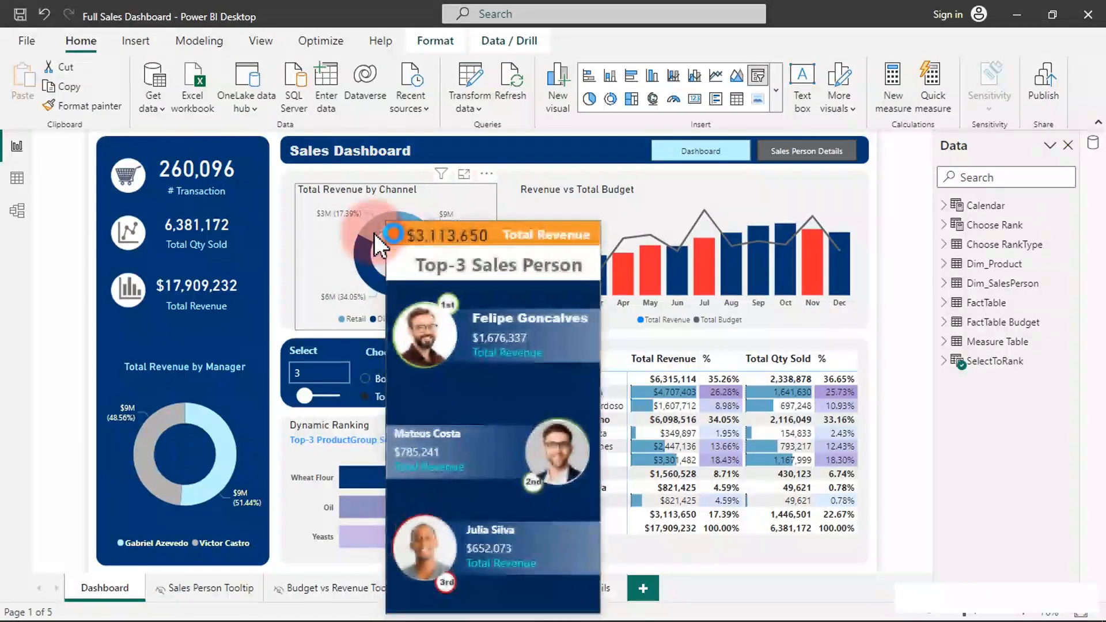
mouse_move(407, 220)
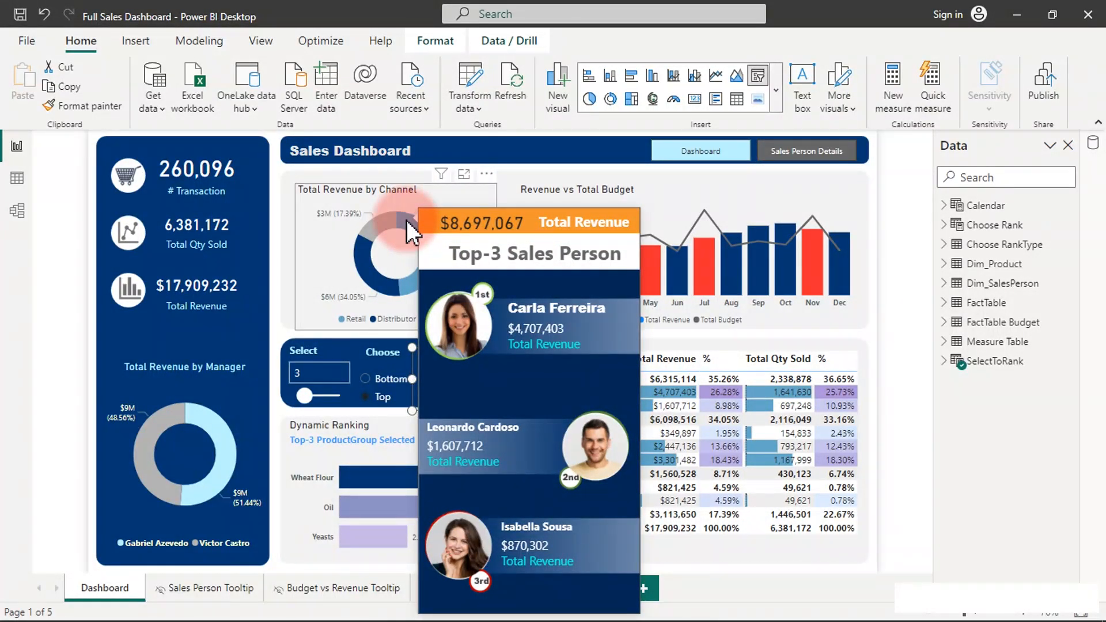
mouse_move(683, 275)
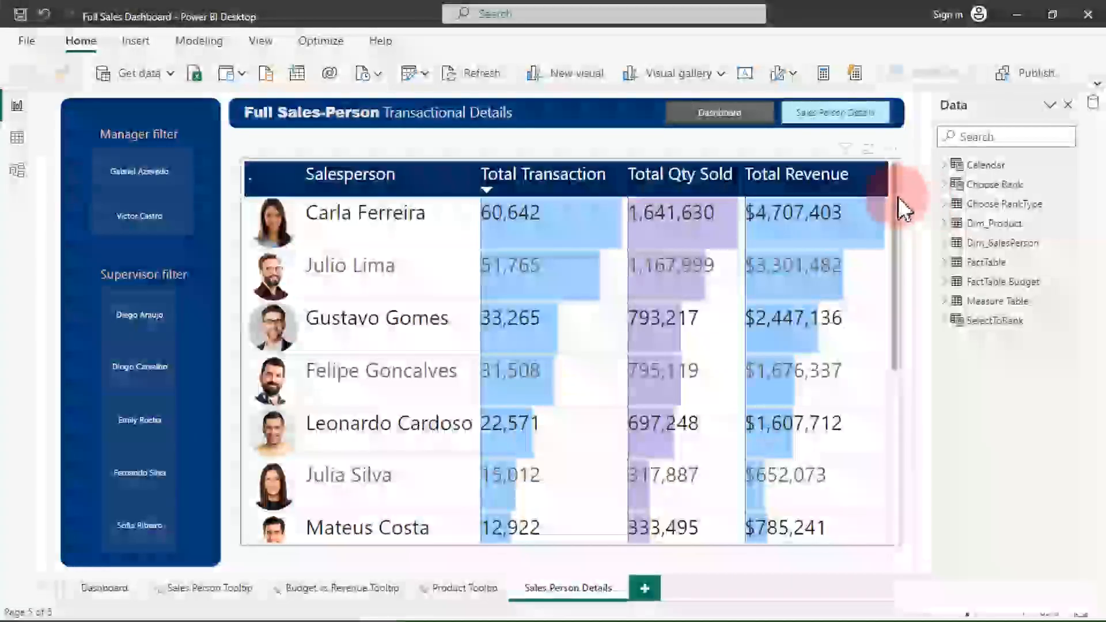
Step: Try the manager filter on the Sales Person Details table using the first manager
drag(896, 195, 897, 153)
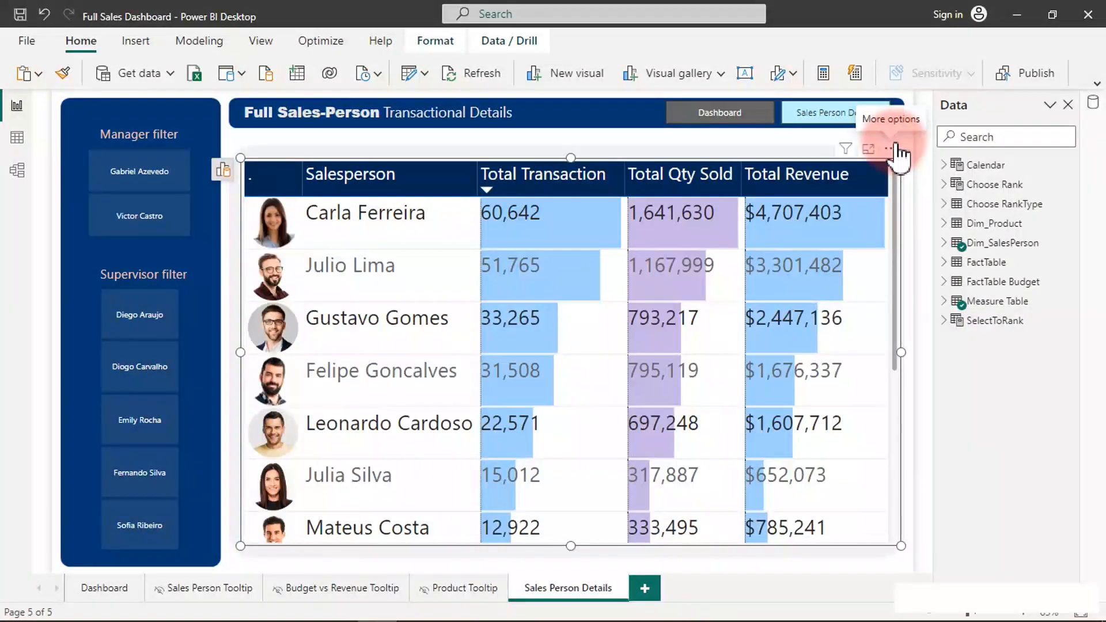
click(136, 170)
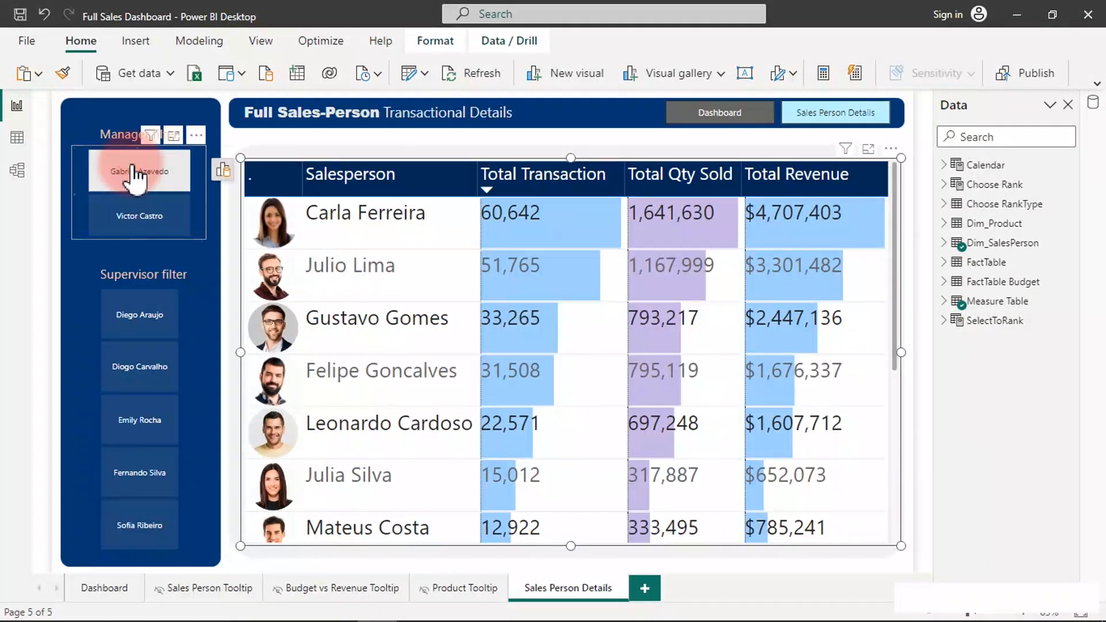
click(134, 172)
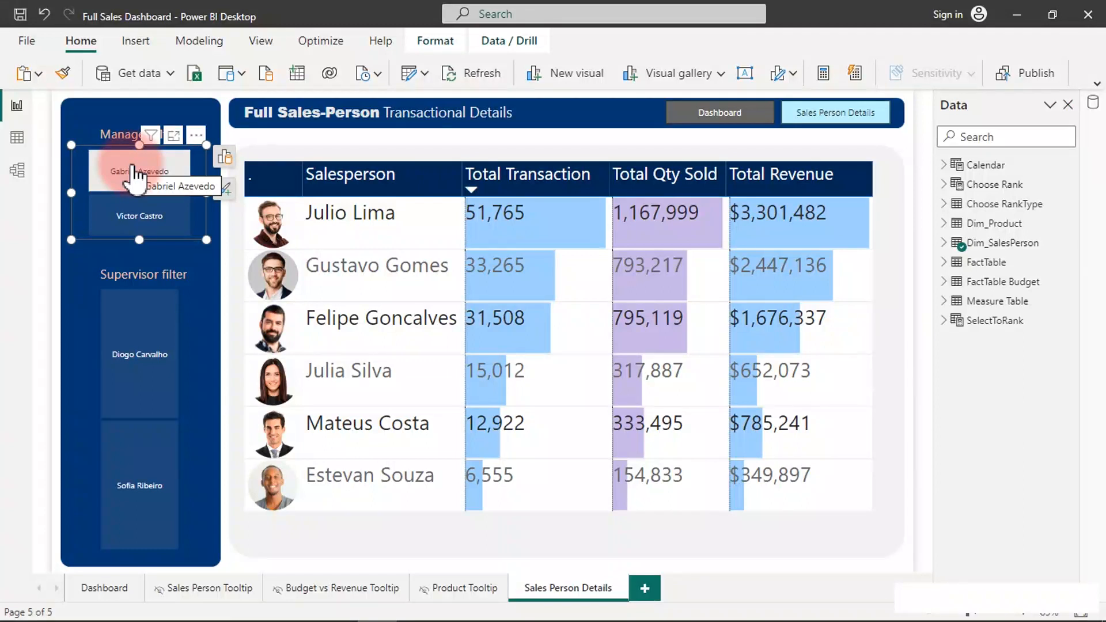
click(135, 172)
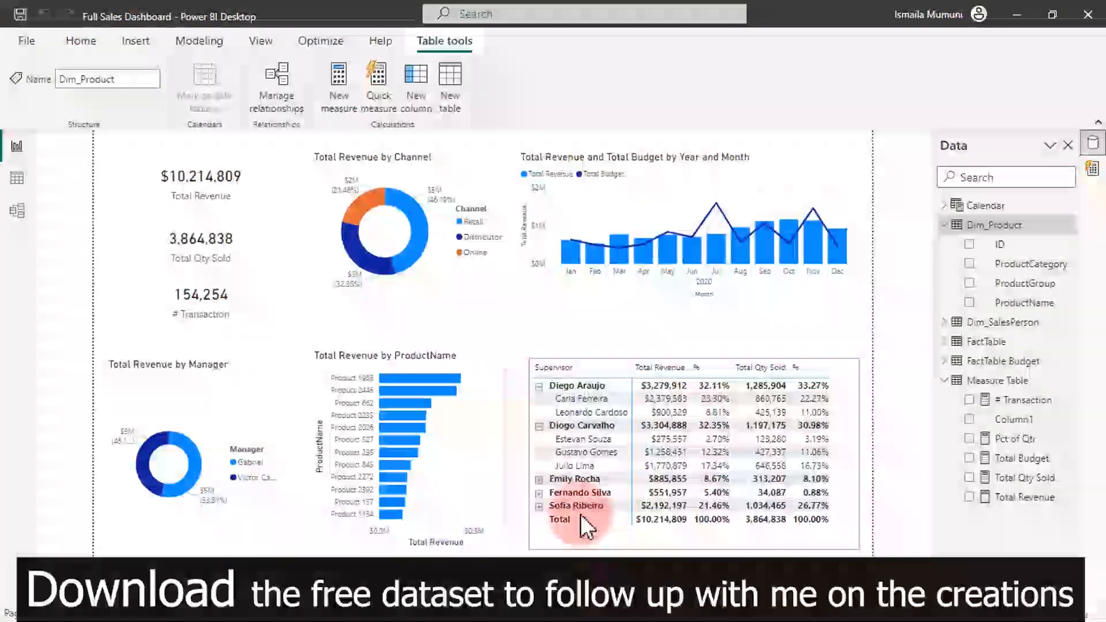
Step: Move the Total Revenue and Total Budget chart and the Total Revenue by Channel donut slightly down, aligning their top edges
mouse_move(423, 393)
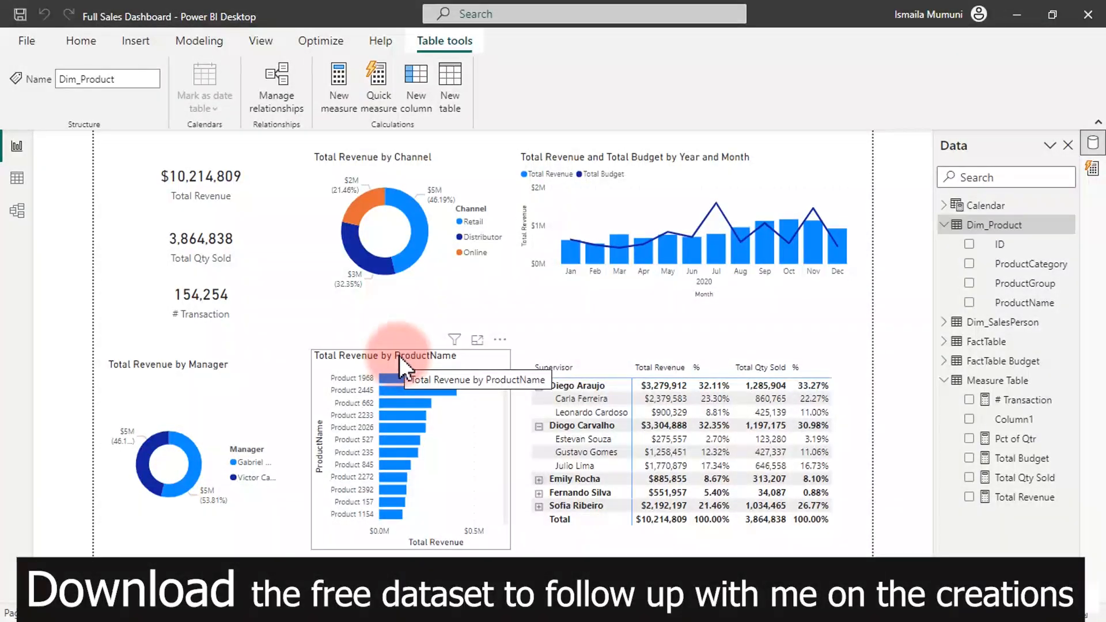
drag(640, 178, 683, 186)
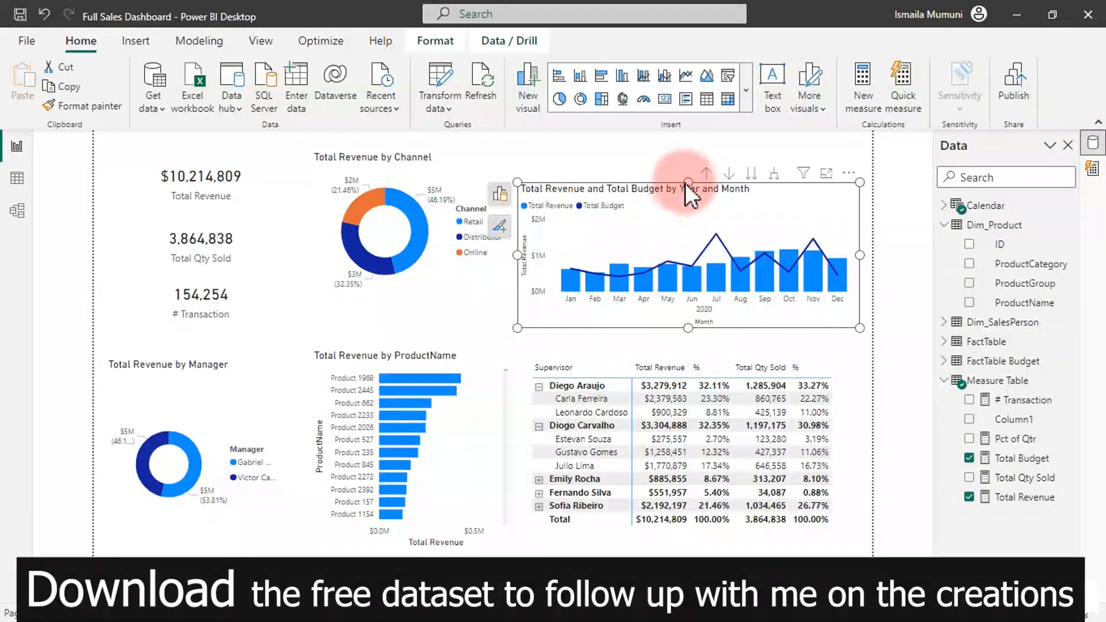
click(417, 167)
drag(417, 164, 395, 184)
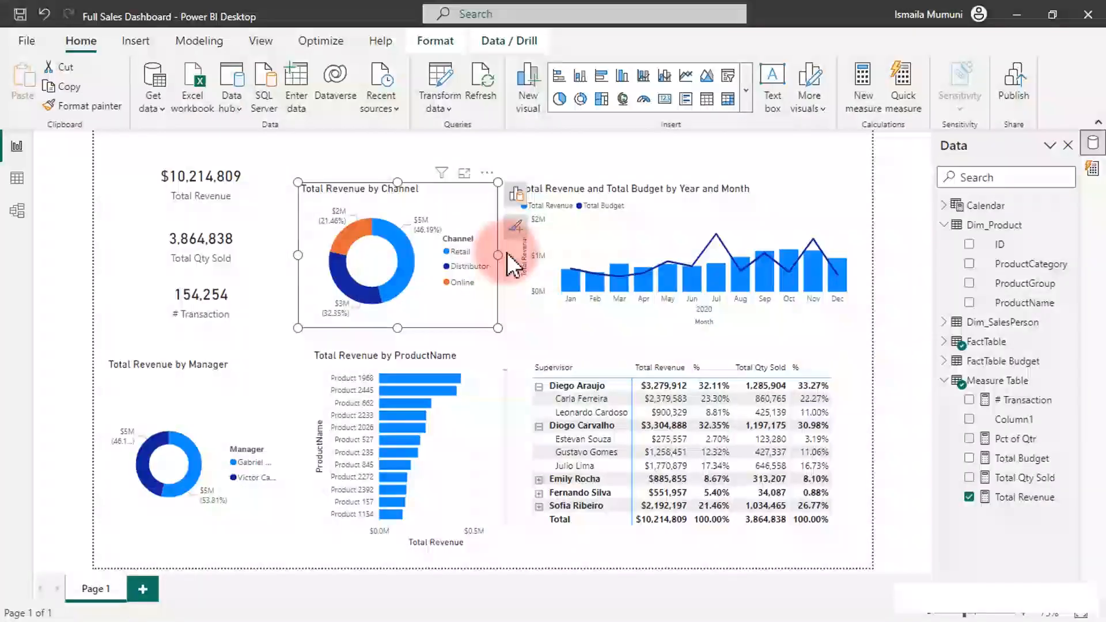
Step: Resize the Total Revenue by ProductName bar chart, narrowing it slightly and lowering its upper edge to free space above it
click(503, 401)
drag(509, 449, 504, 452)
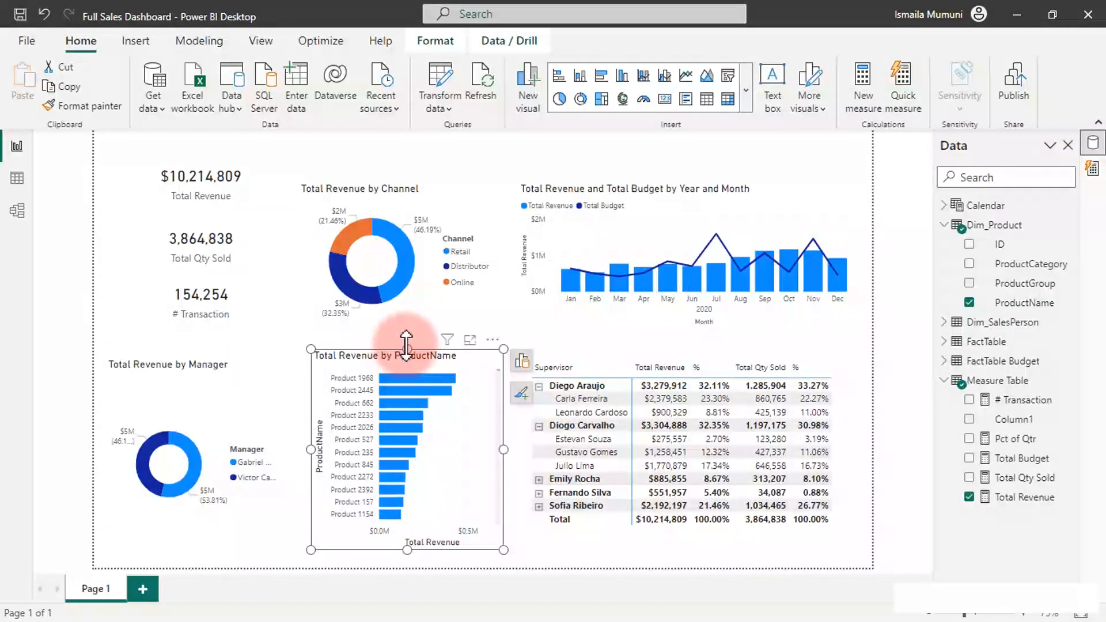
drag(407, 350, 402, 413)
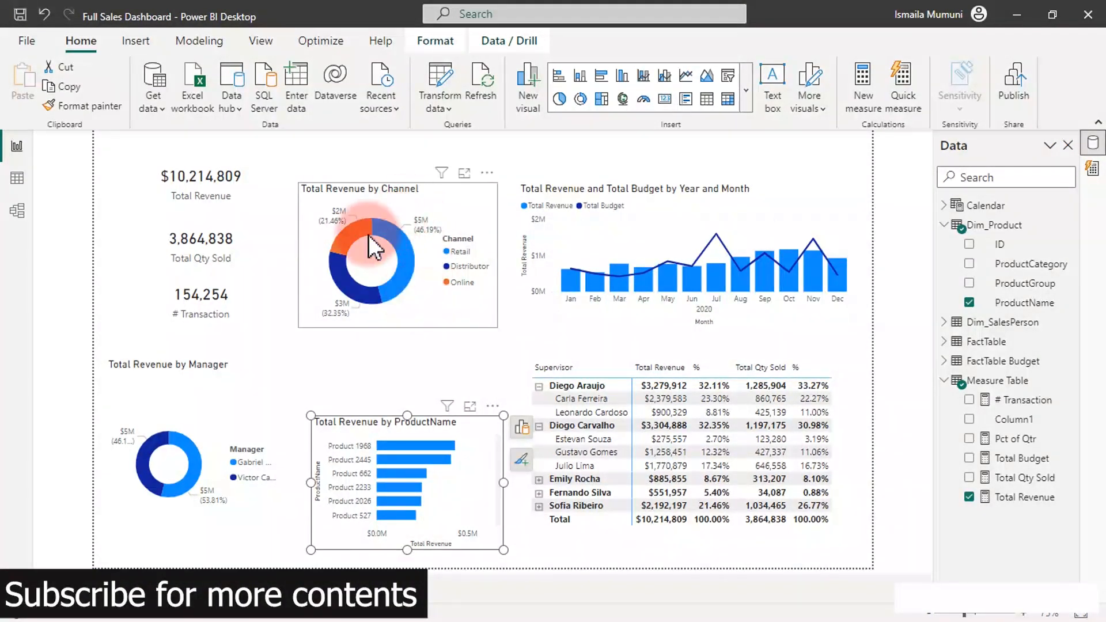
Step: Set the Total Revenue by Channel donut's legend position to Bottom center and turn off the legend title
click(357, 205)
click(1093, 143)
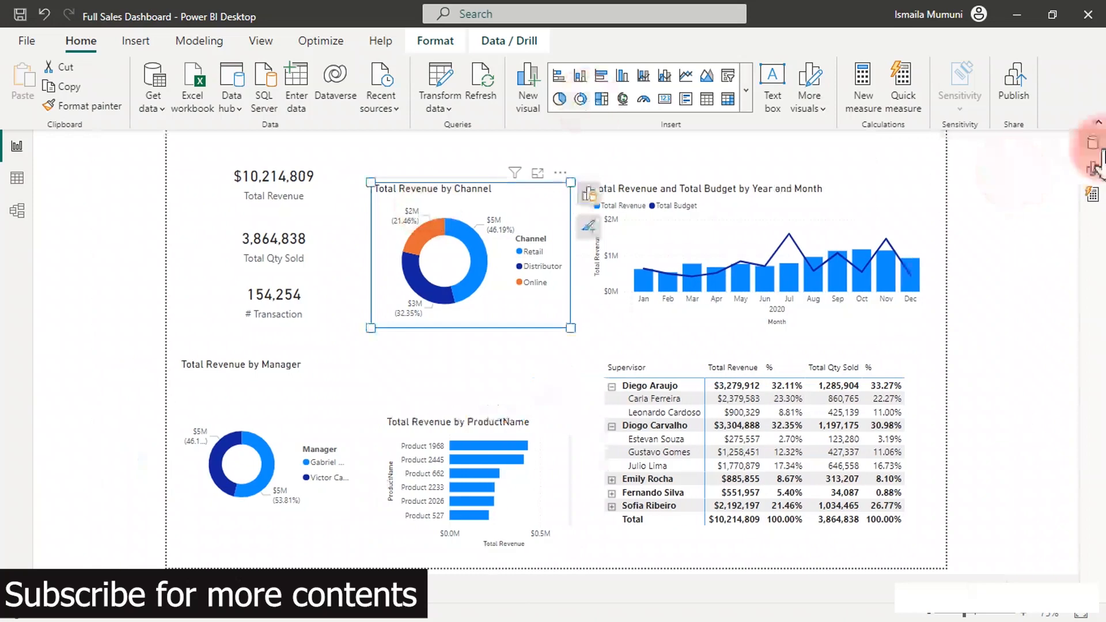
click(1094, 167)
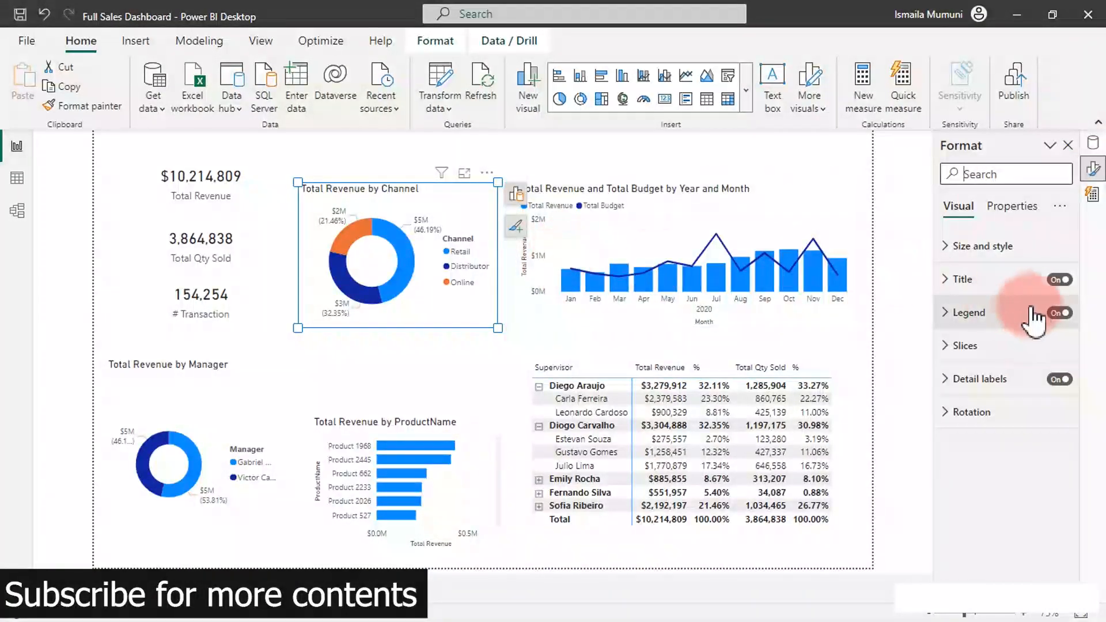
click(998, 317)
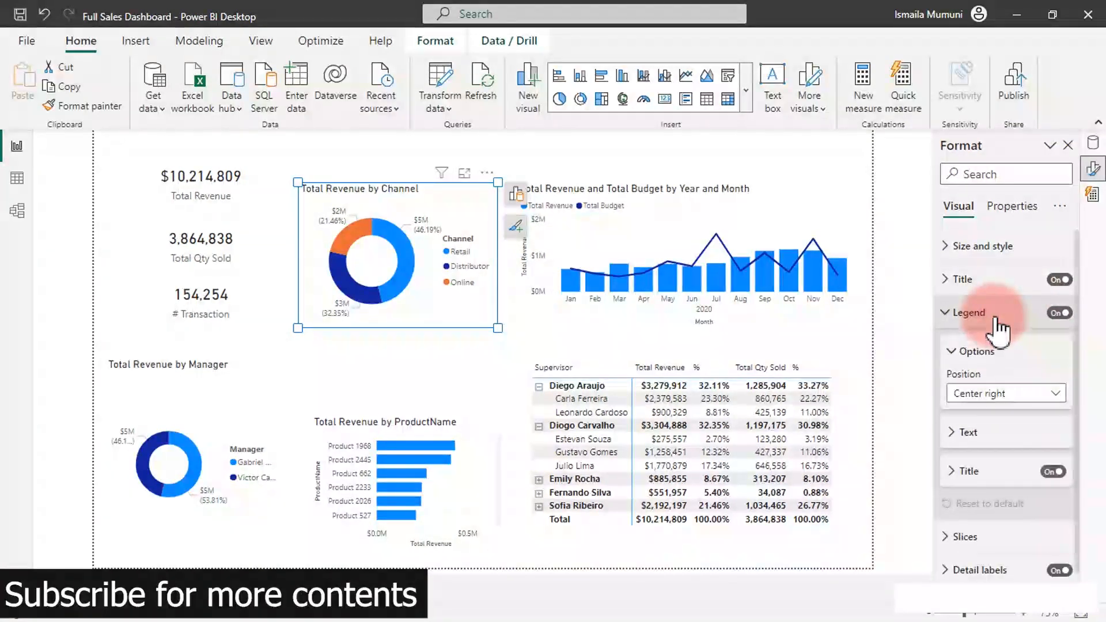
click(1032, 394)
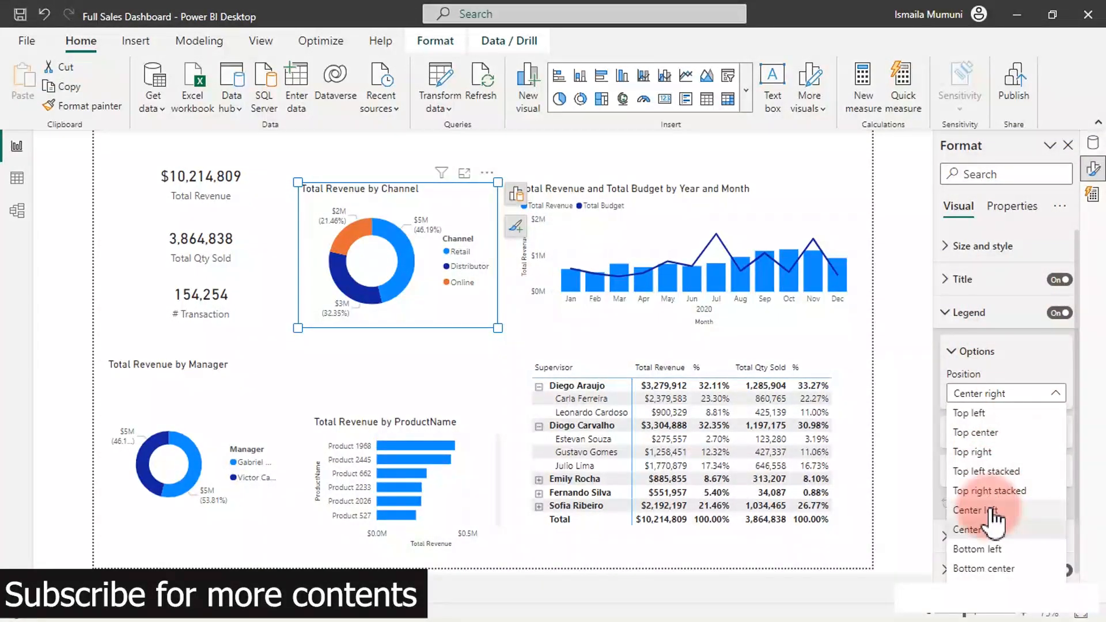
click(995, 569)
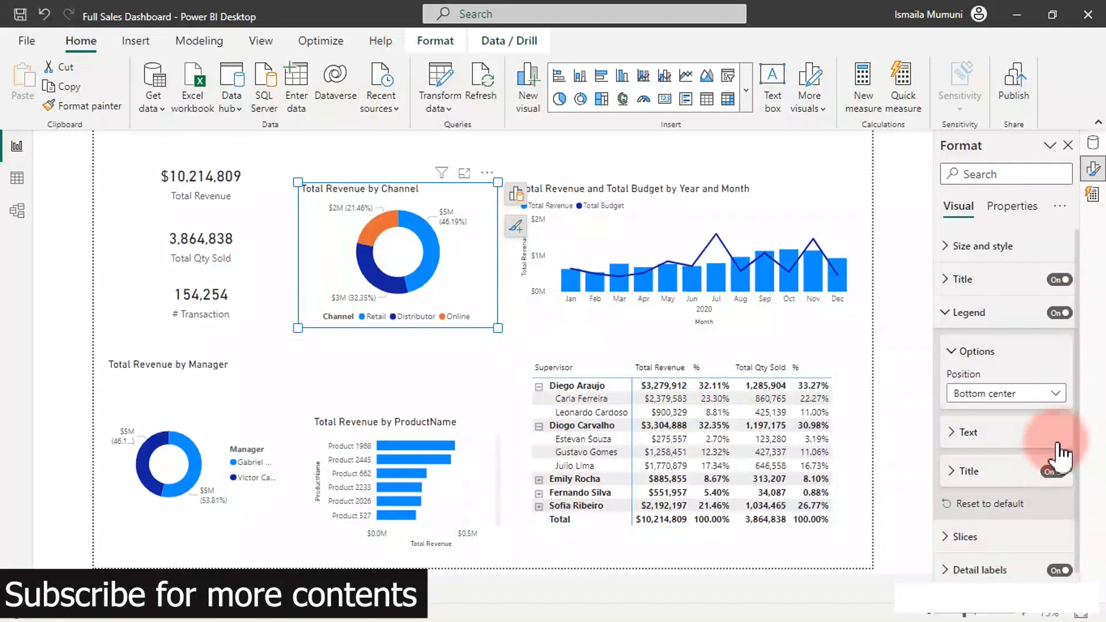
click(1053, 472)
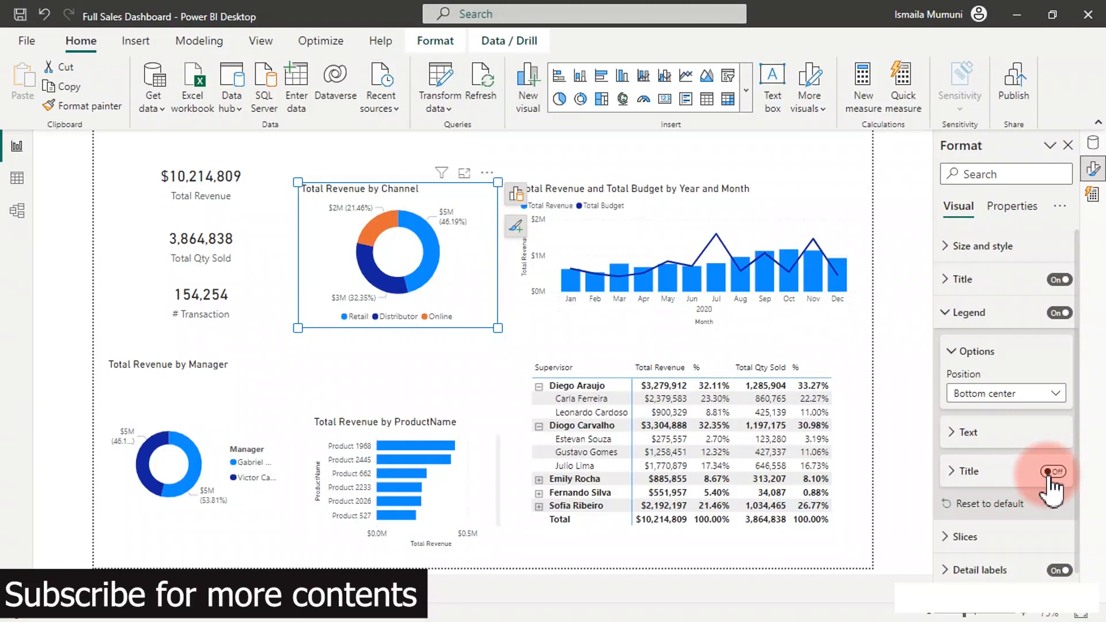
click(962, 352)
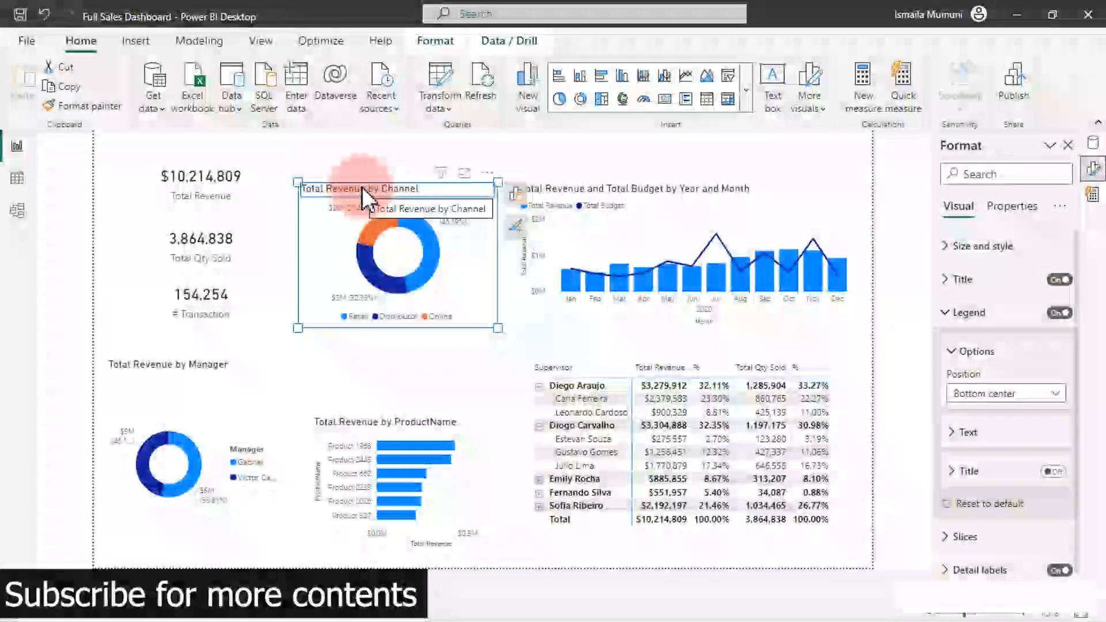
Step: Turn off the Y-axis title and the whole Y-axis of the Total Revenue and Total Budget chart
click(613, 184)
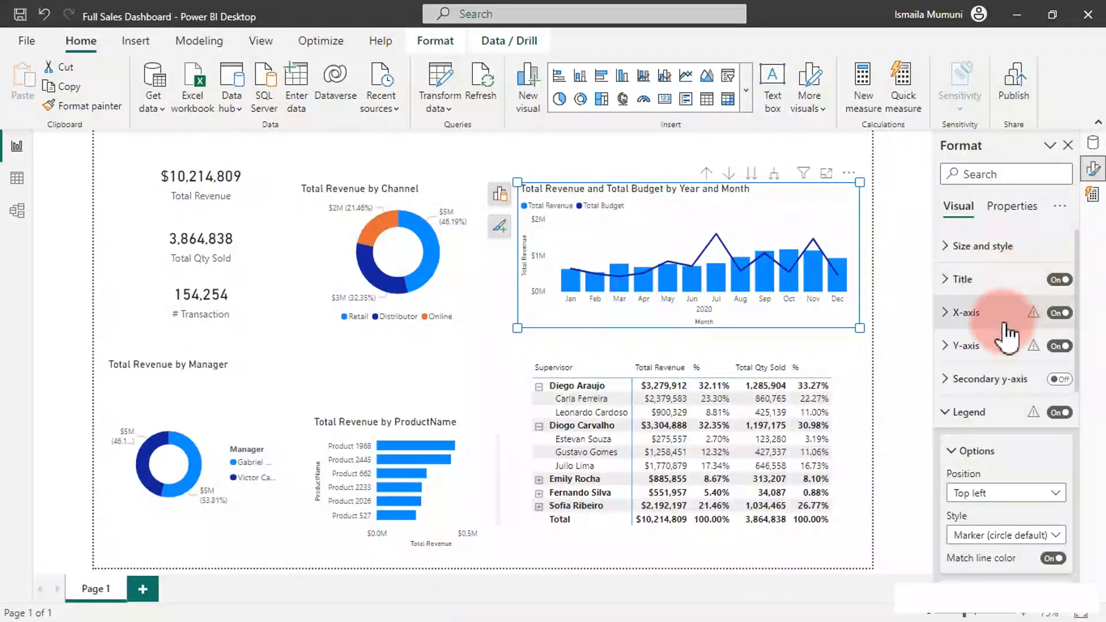
click(1021, 363)
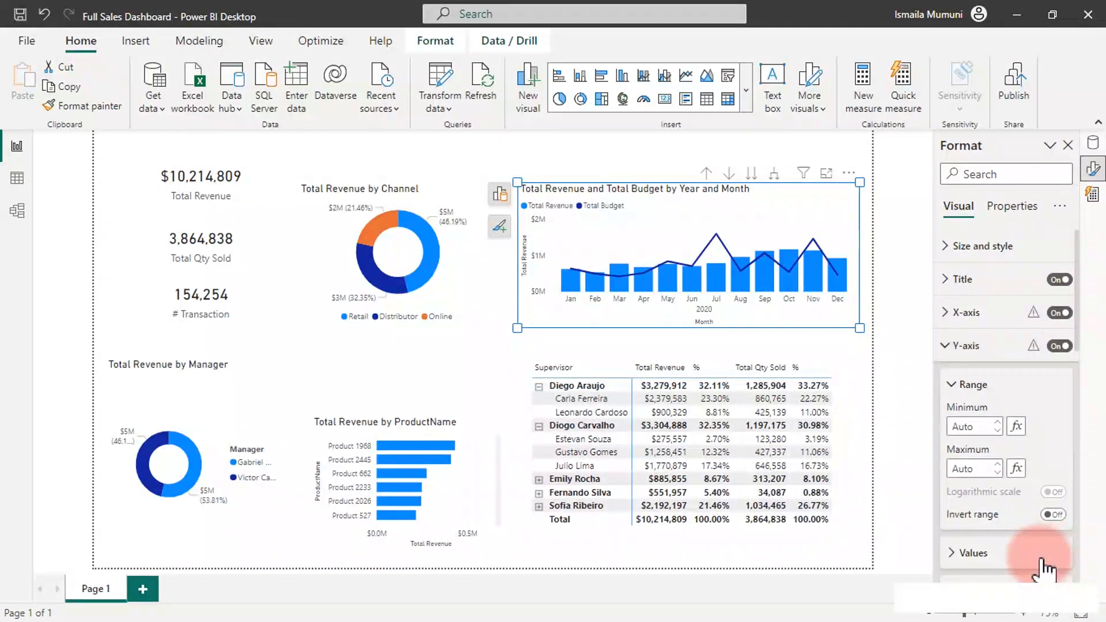
scroll(1043, 553, down, 1)
click(1051, 538)
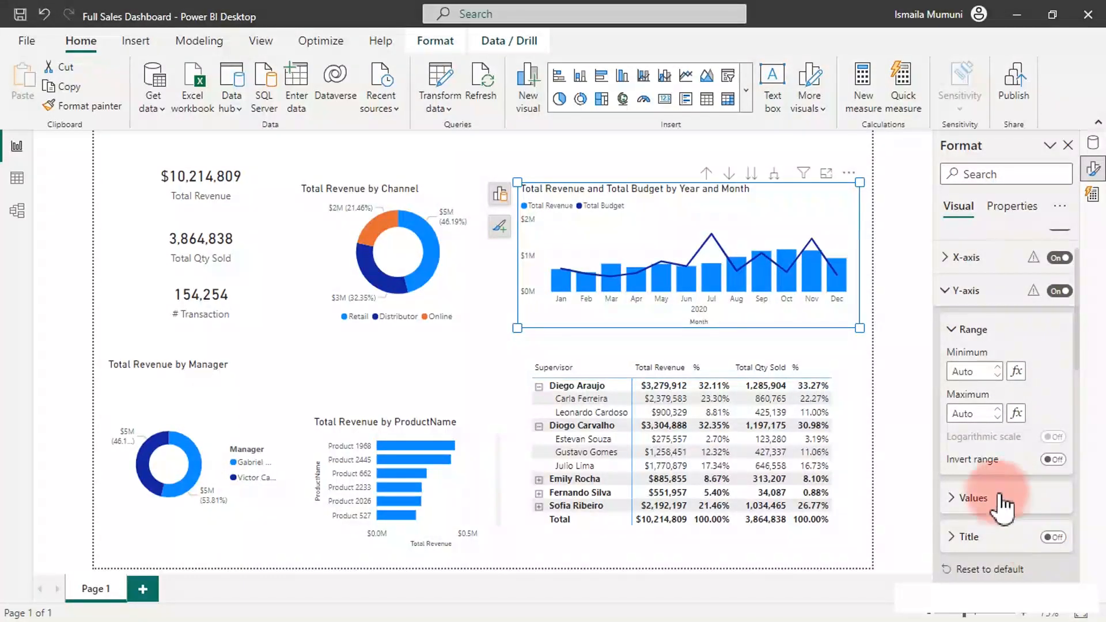
scroll(988, 429, up, 1)
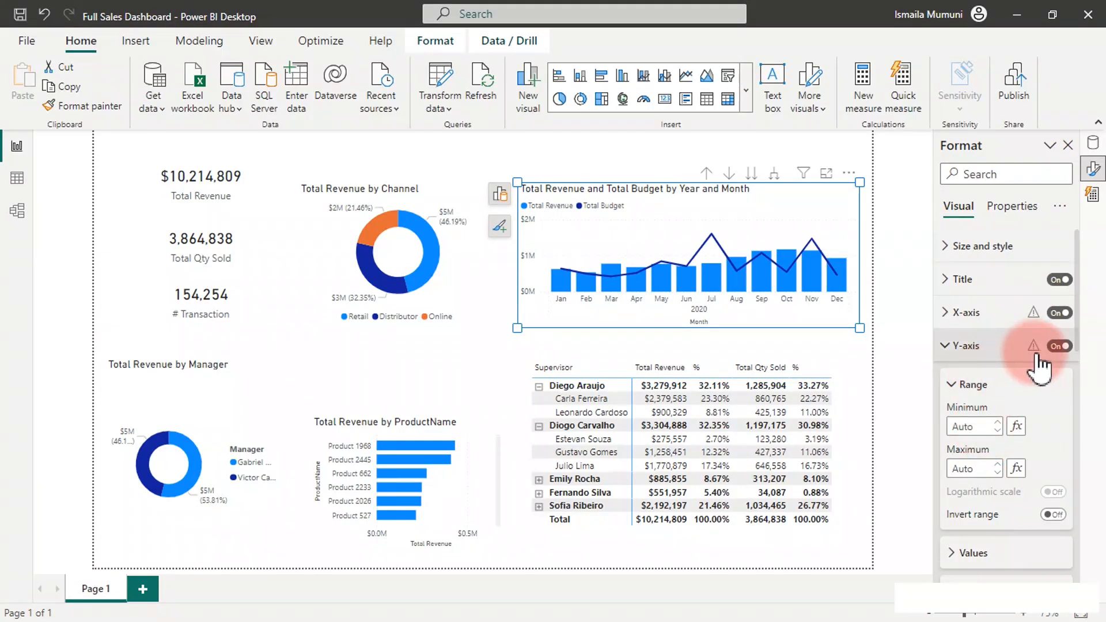
click(1059, 351)
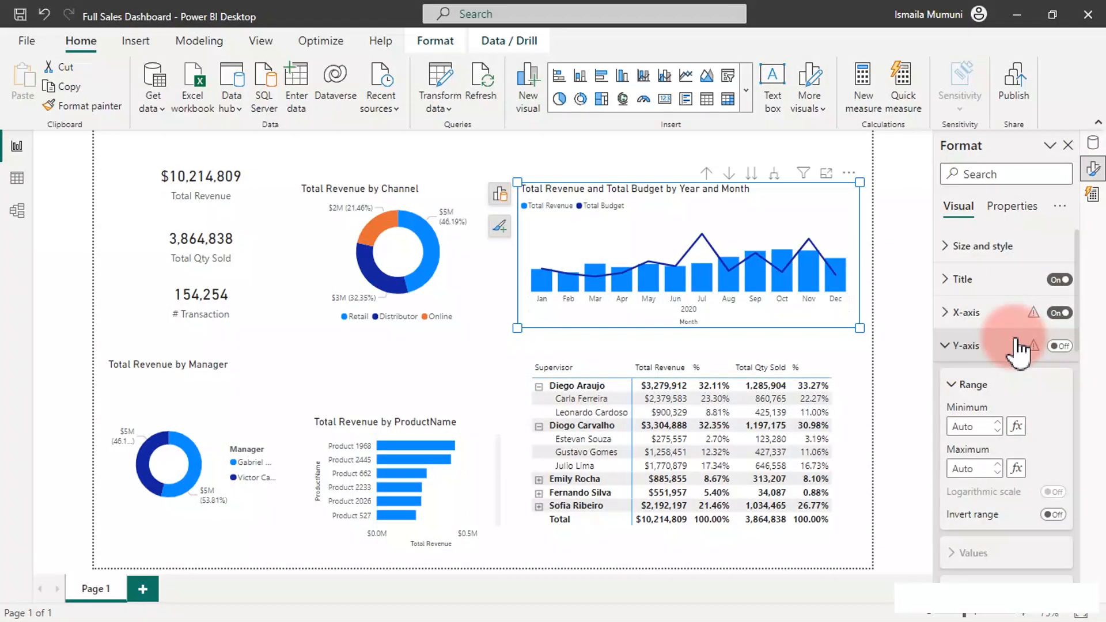
Step: Turn off the X-axis title of the revenue and budget chart and make its X-axis values bold
click(1002, 315)
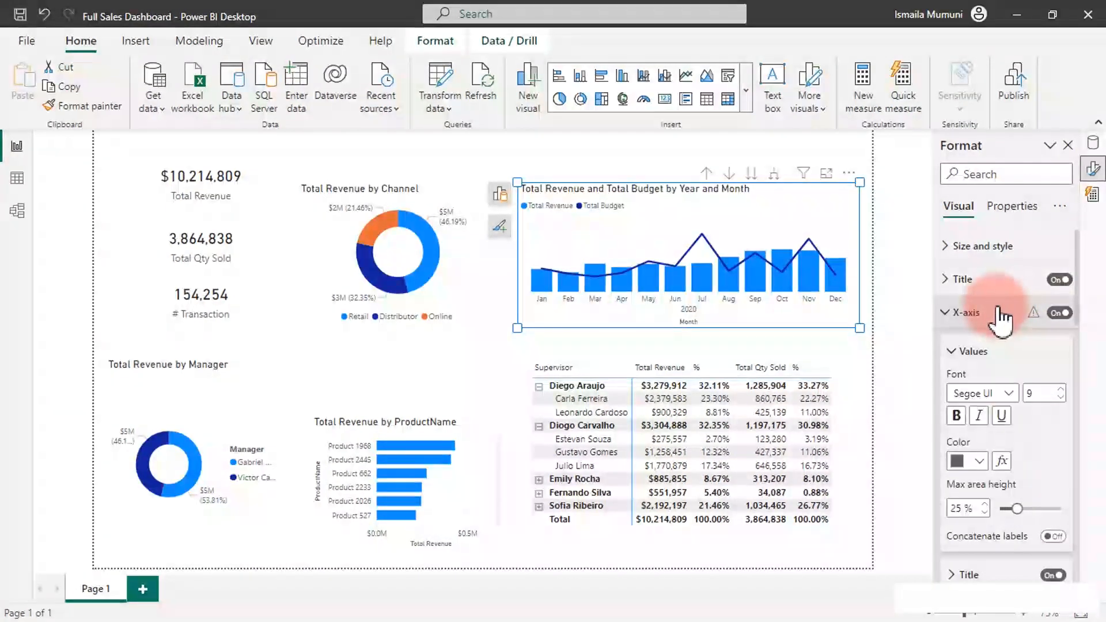
click(1025, 391)
scroll(1035, 467, down, 1)
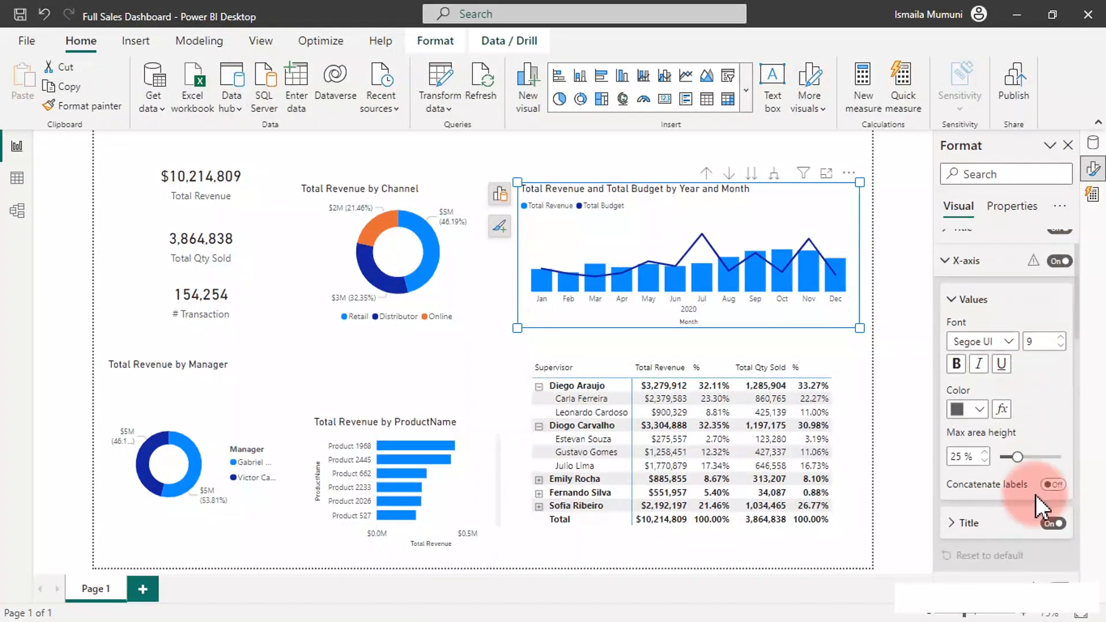
click(1054, 521)
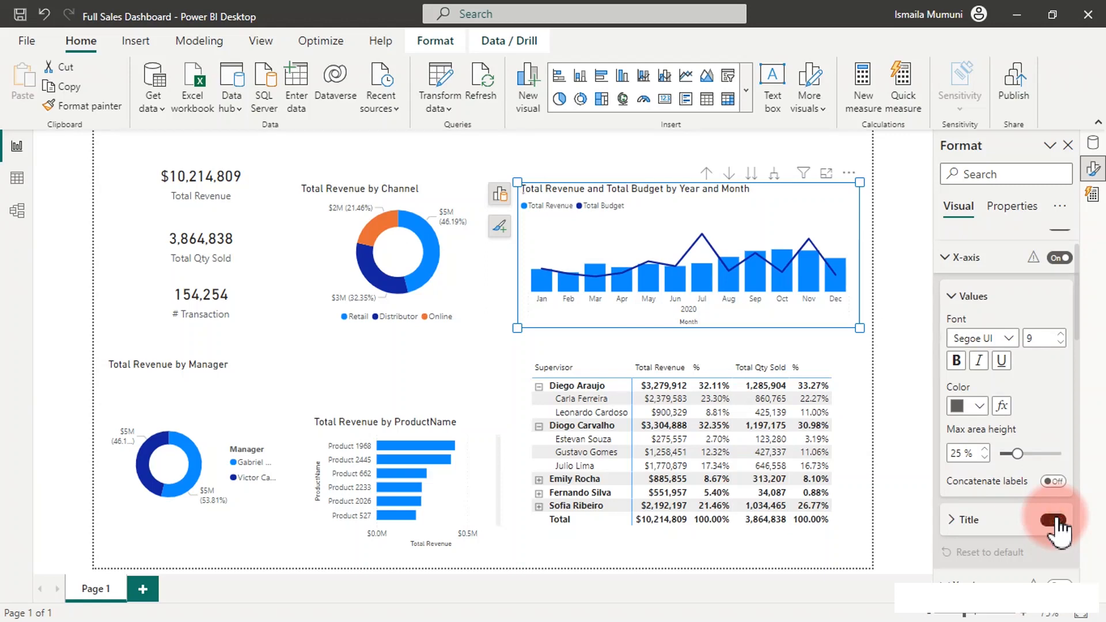
click(1055, 520)
click(957, 362)
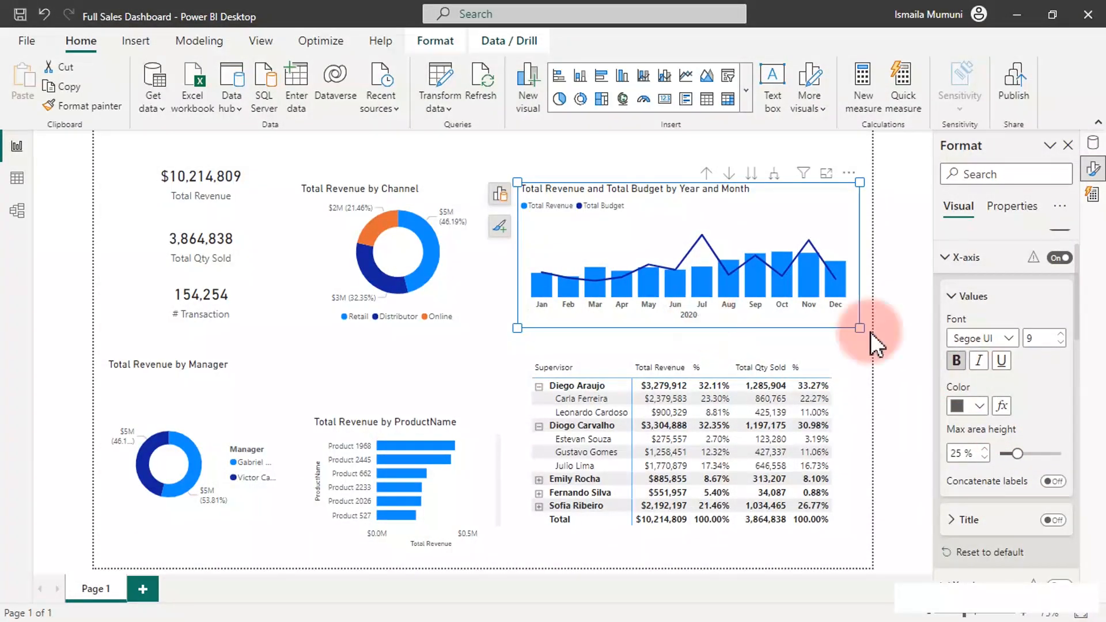
Step: Set the legend position of the Total Revenue and Total Budget chart to Bottom center
scroll(976, 361, up, 1)
click(962, 314)
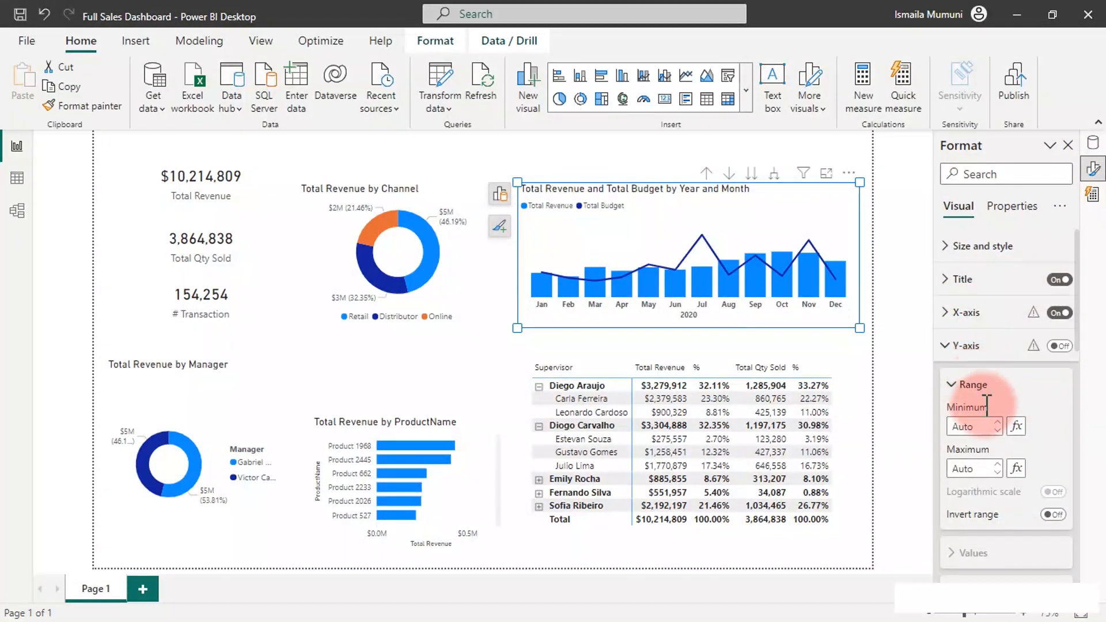
click(998, 352)
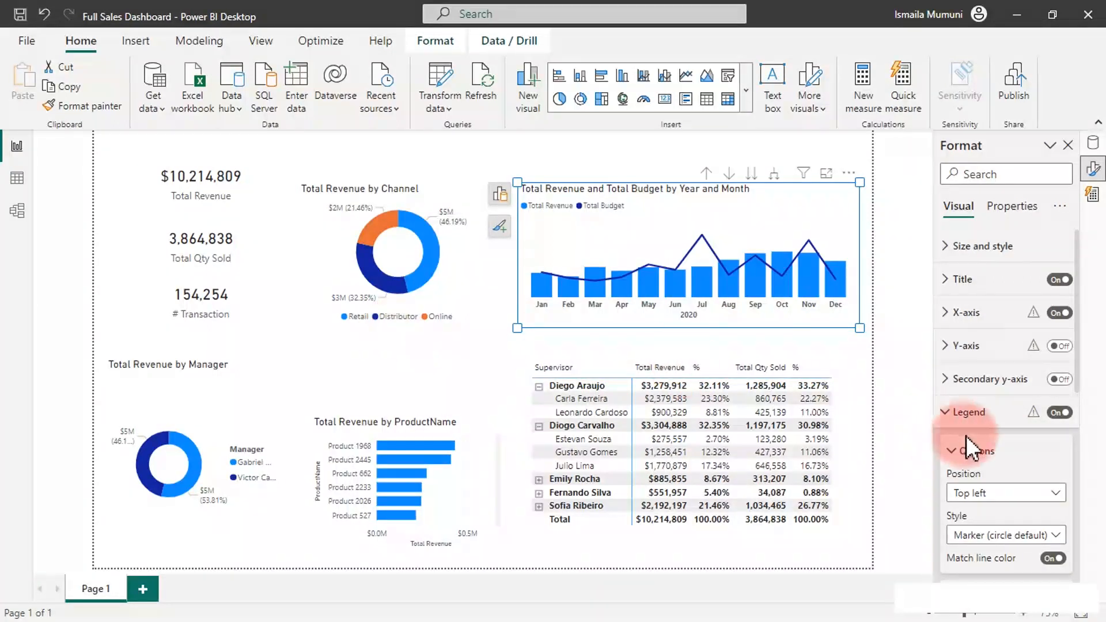
click(998, 496)
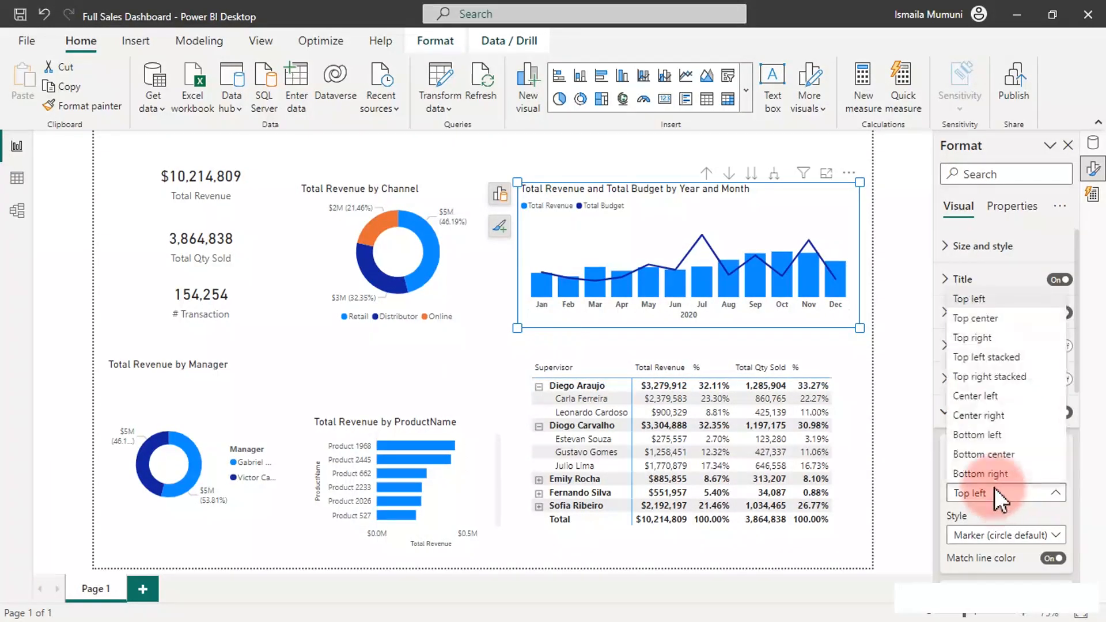
click(986, 455)
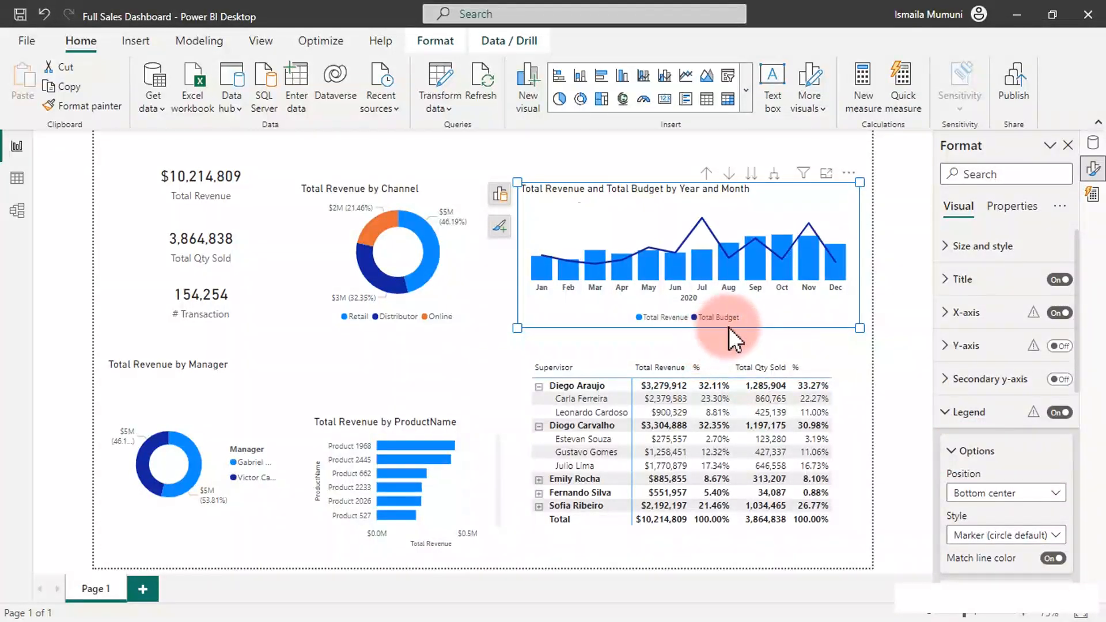
Step: Change the title of the Total Revenue and Total Budget chart to "Revenue vs Total Budget"
double_click(599, 191)
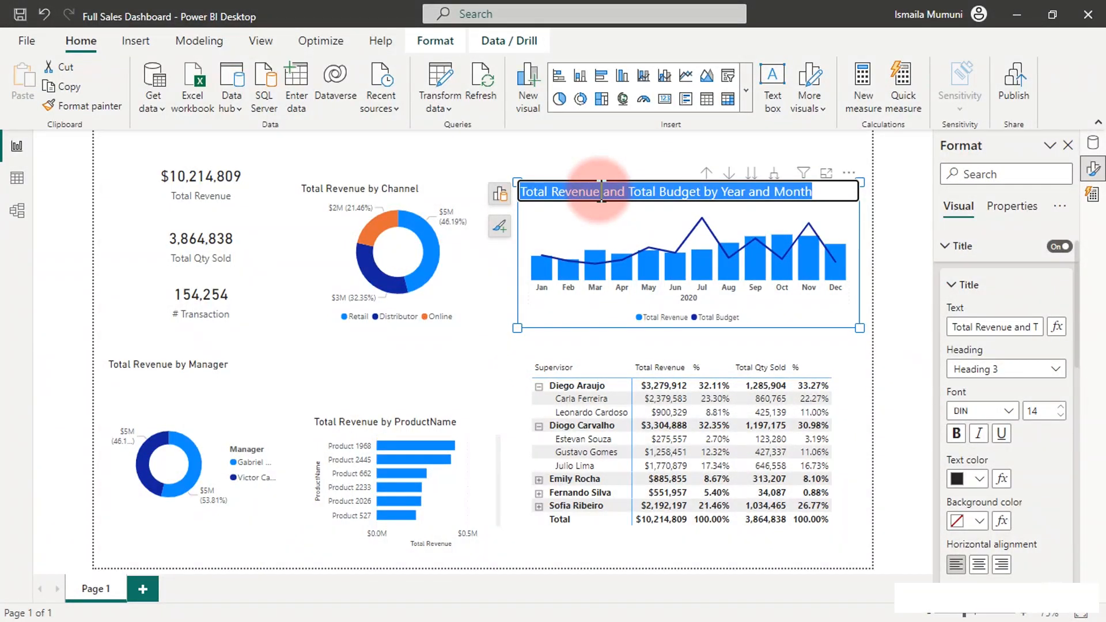
key(BackSpace)
text(Revenu)
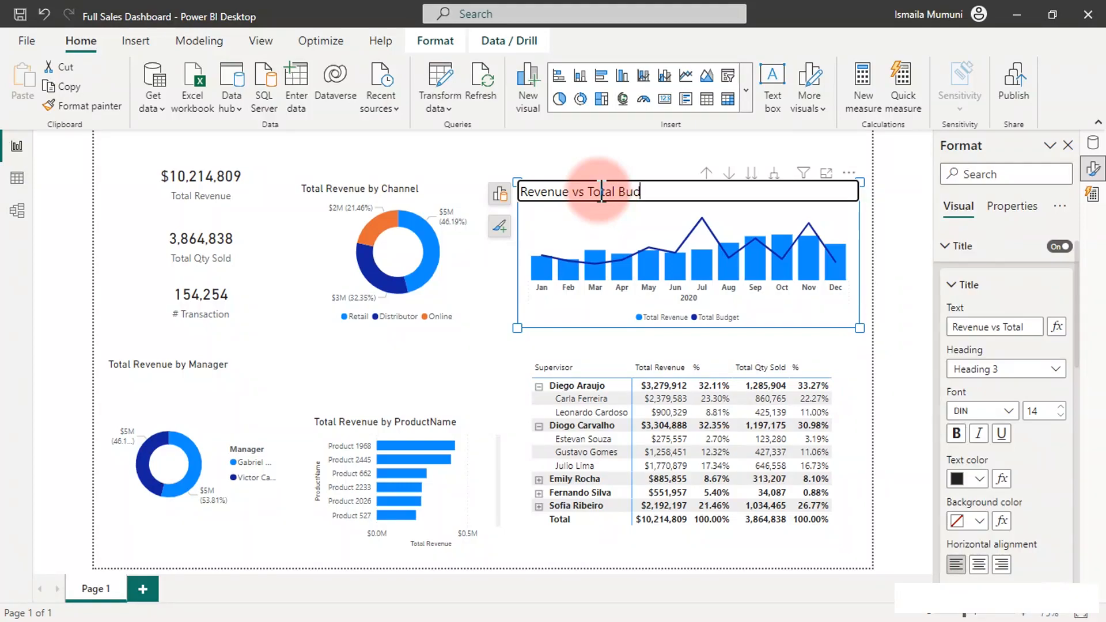
text(et)
key(Return)
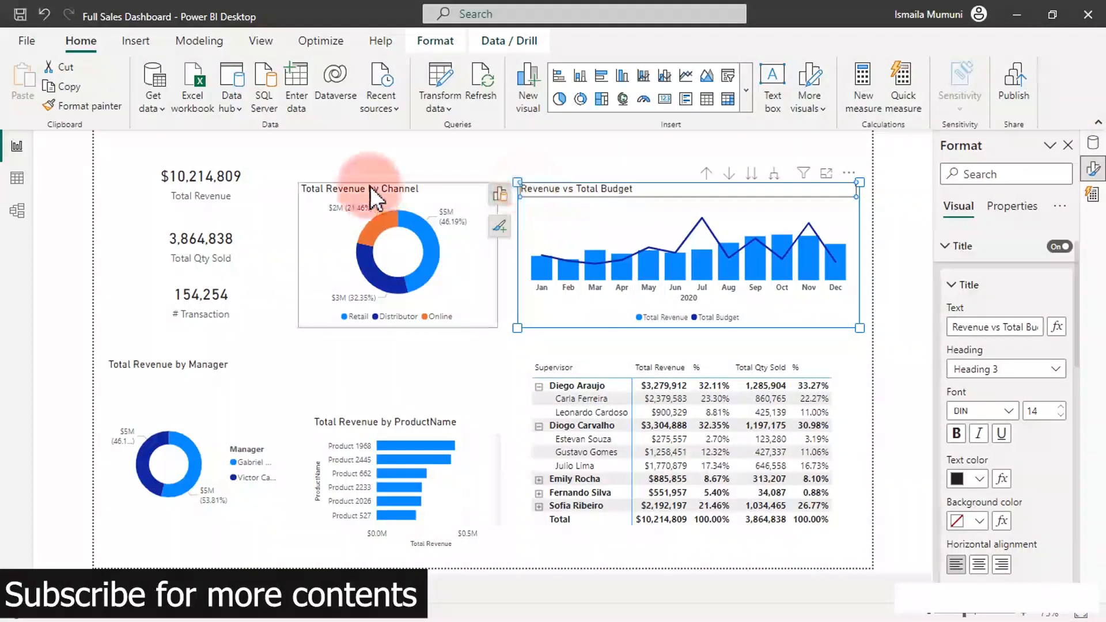
Step: Turn off the Y-axis title of the Total Revenue by ProductName bar chart
click(444, 423)
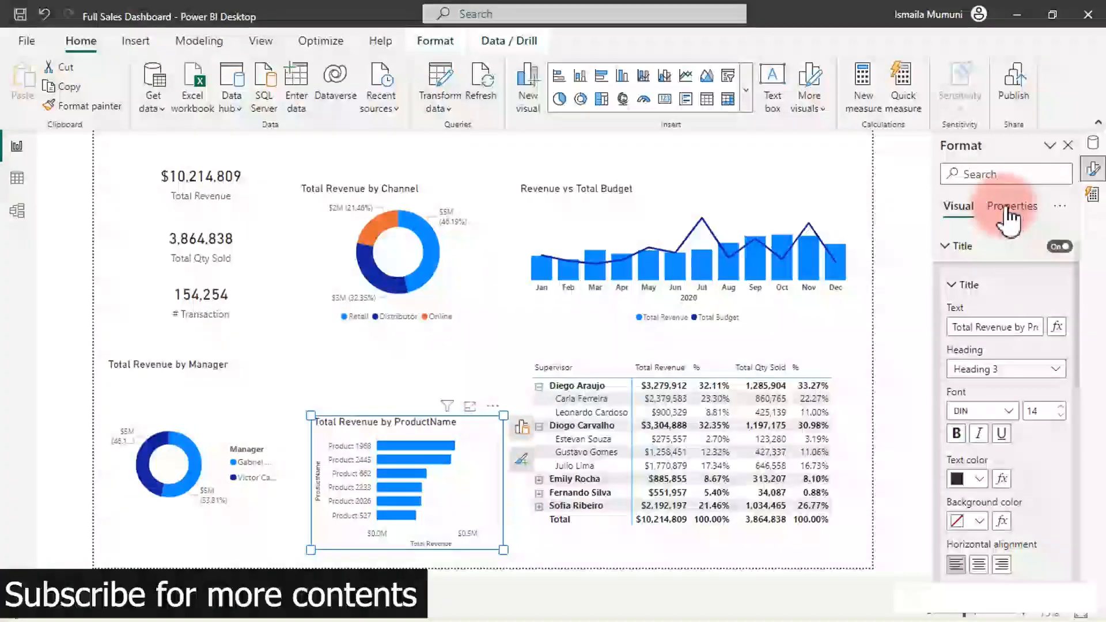
click(972, 253)
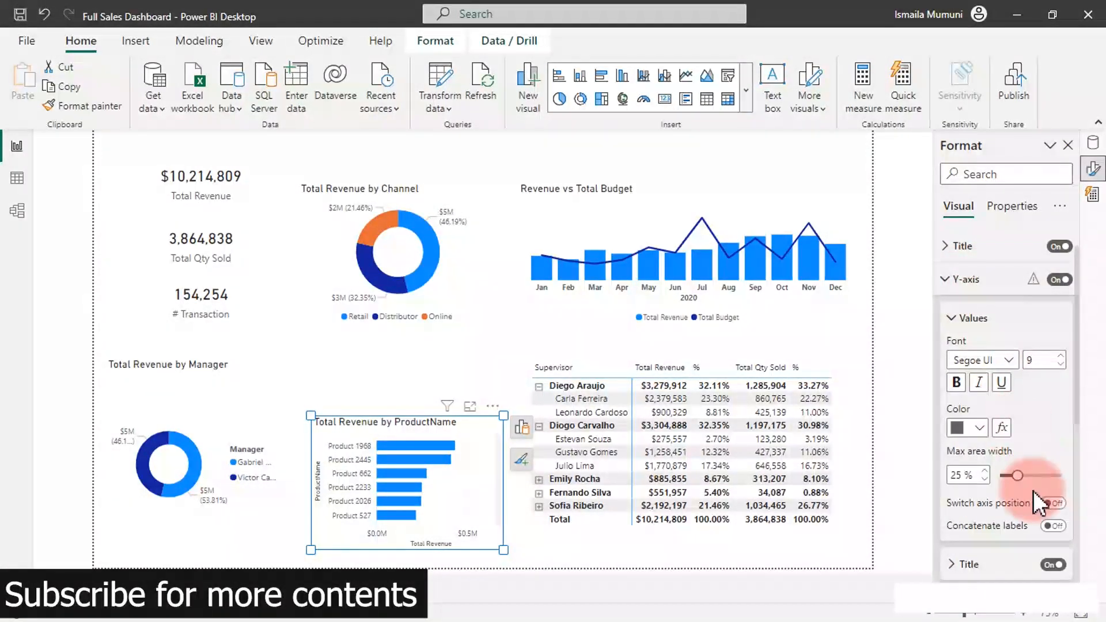
click(1054, 565)
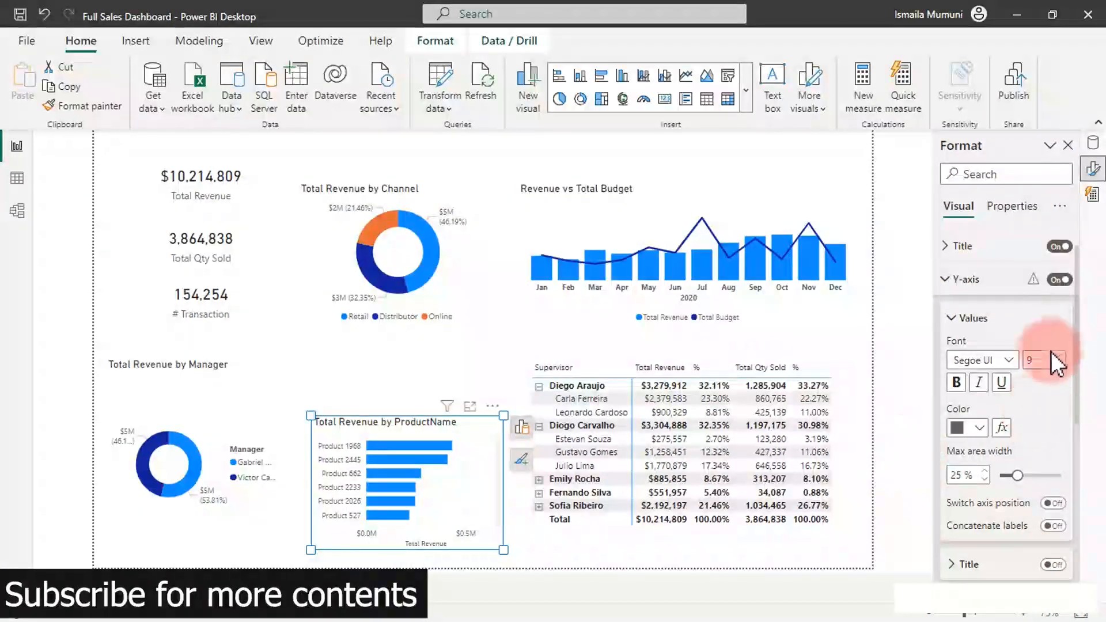
click(979, 280)
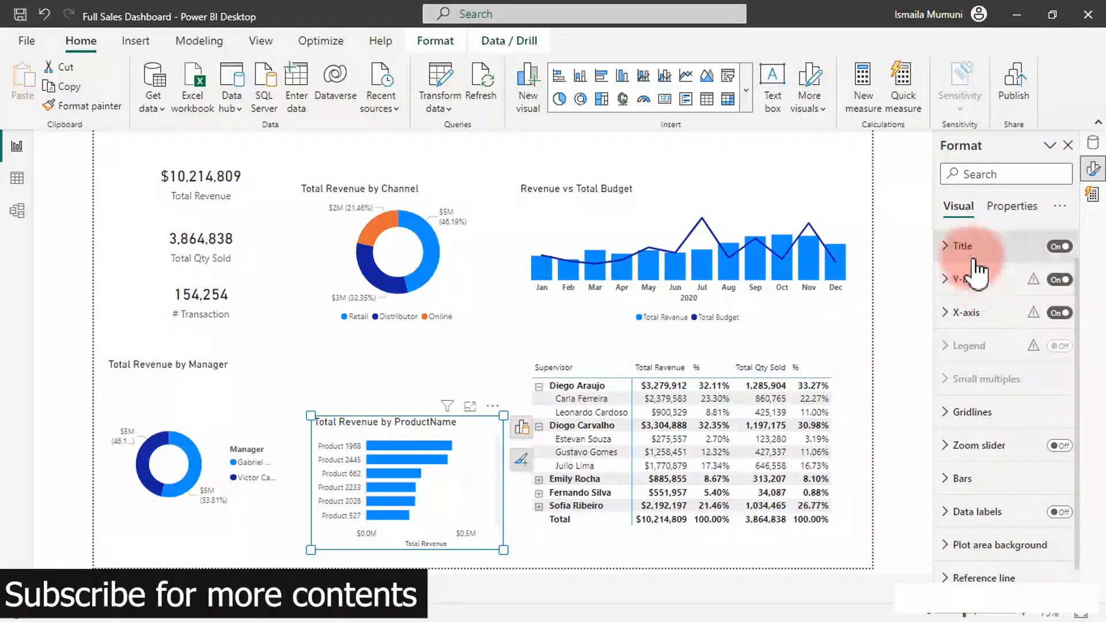
Step: Turn off the X-axis title and the whole X-axis of the Total Revenue by ProductName chart
click(963, 313)
click(1004, 434)
click(1054, 559)
click(1060, 314)
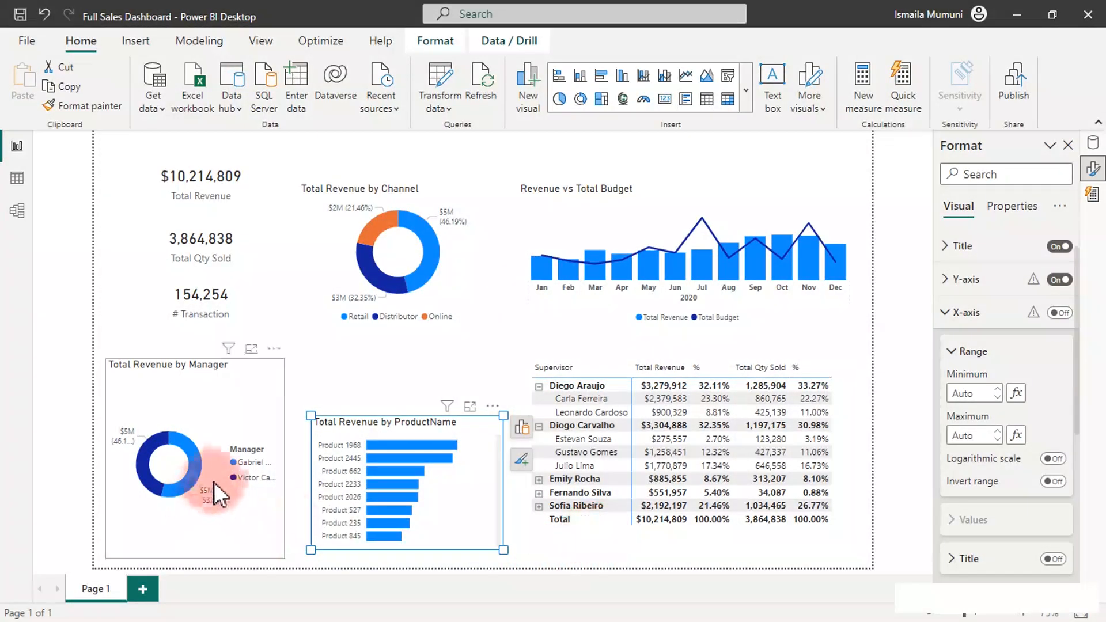
Step: Copy the formatting of the Total Revenue by Channel donut onto the Total Revenue by Manager donut with Format painter
click(470, 275)
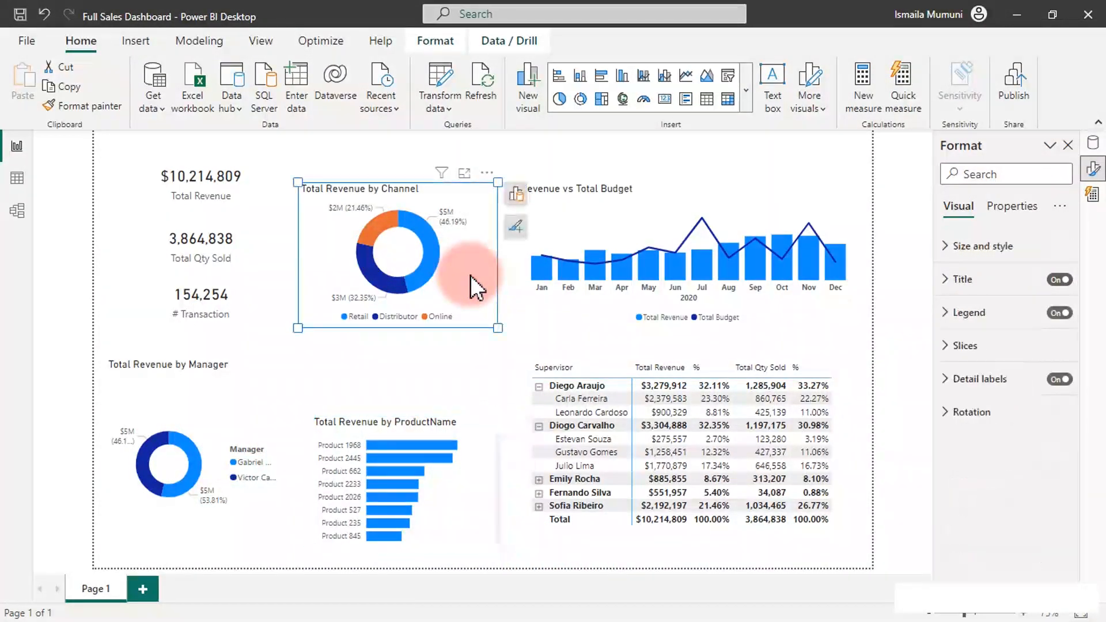
click(77, 104)
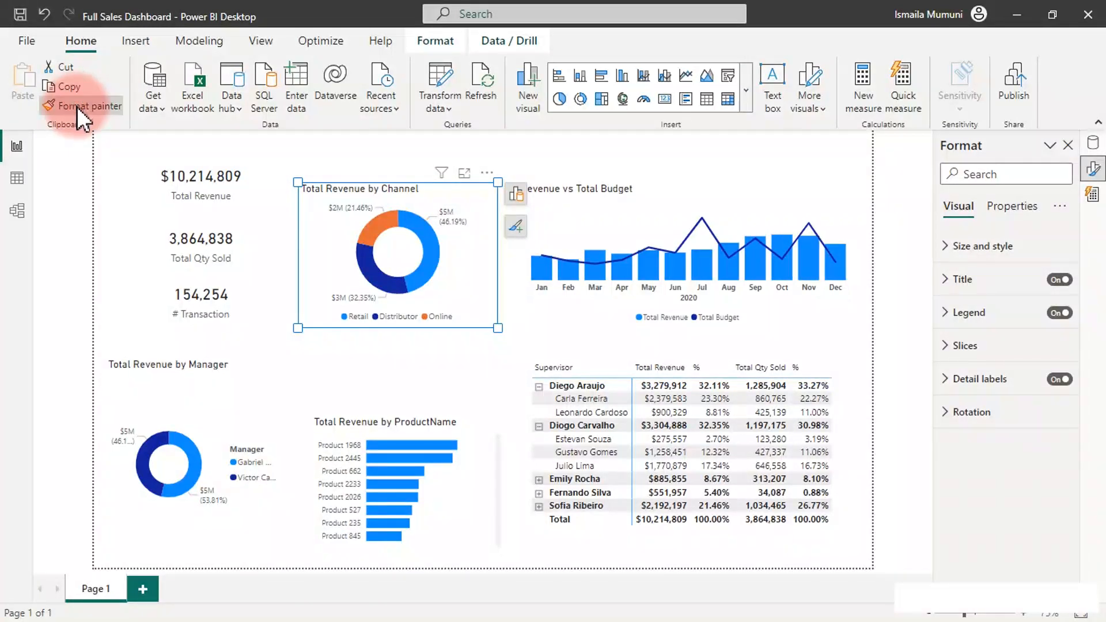
click(252, 432)
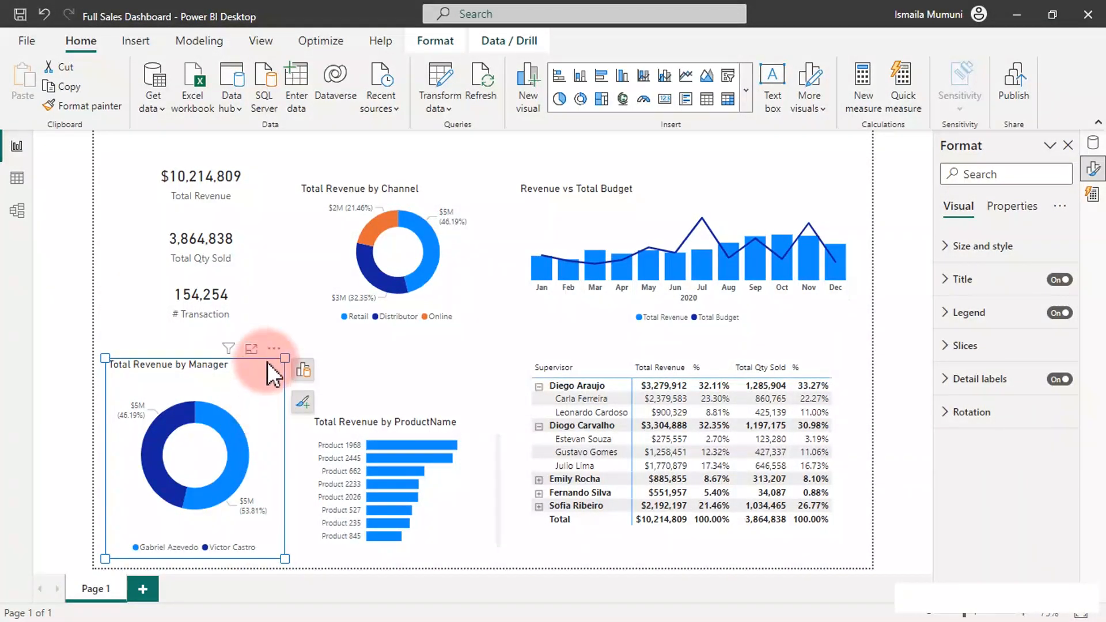
click(400, 368)
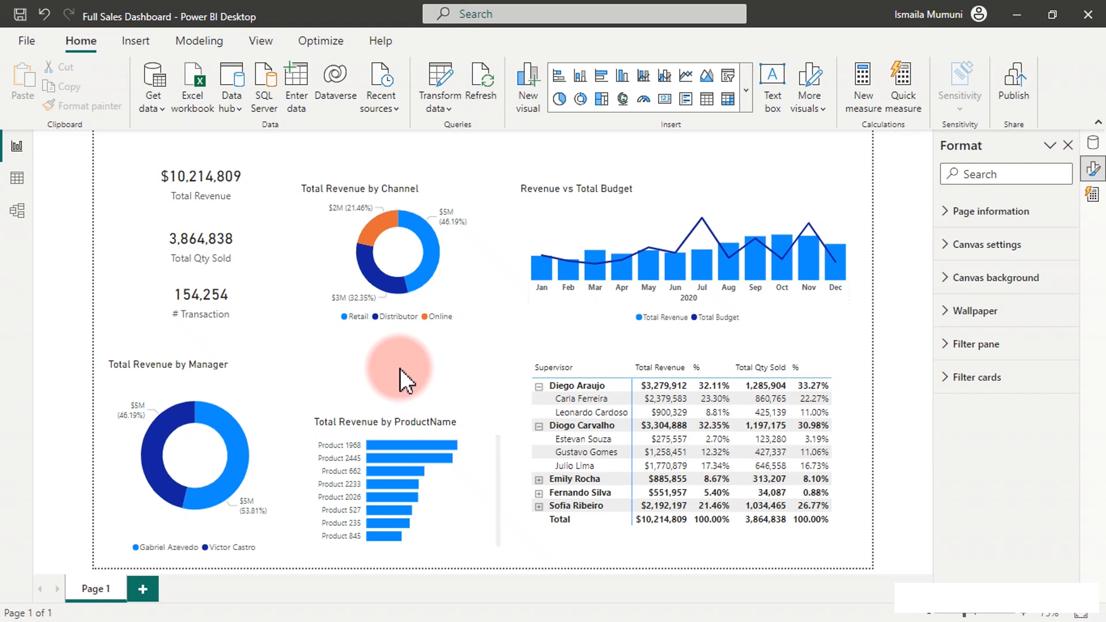
Step: Open Snipping Tool and capture a new snip of the whole report page along its dotted border
mouse_move(400, 326)
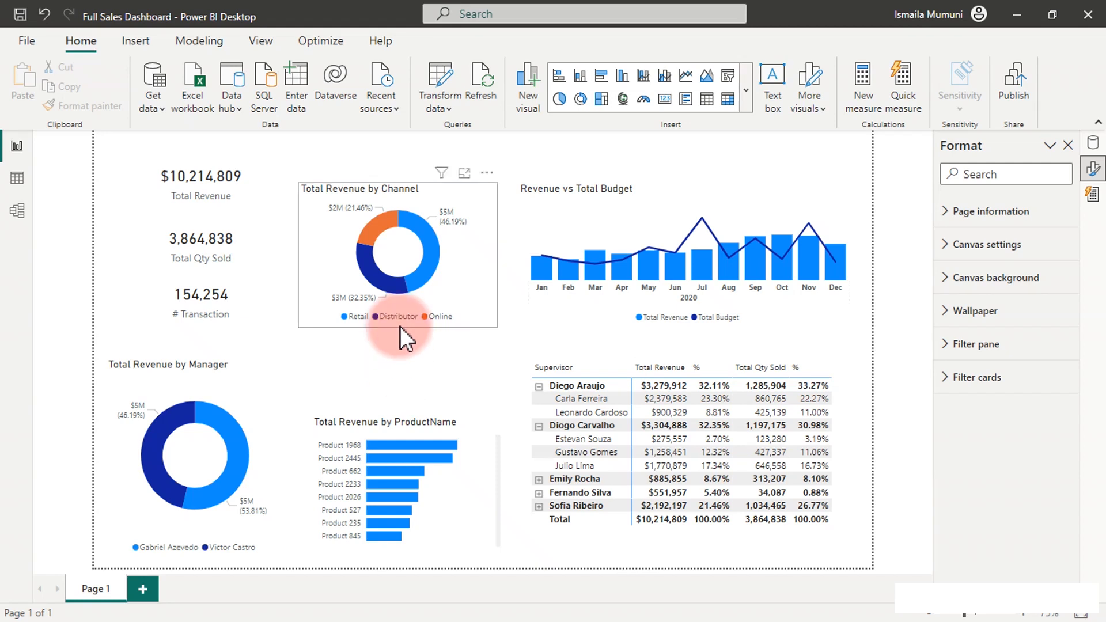
key(super)
text(sn)
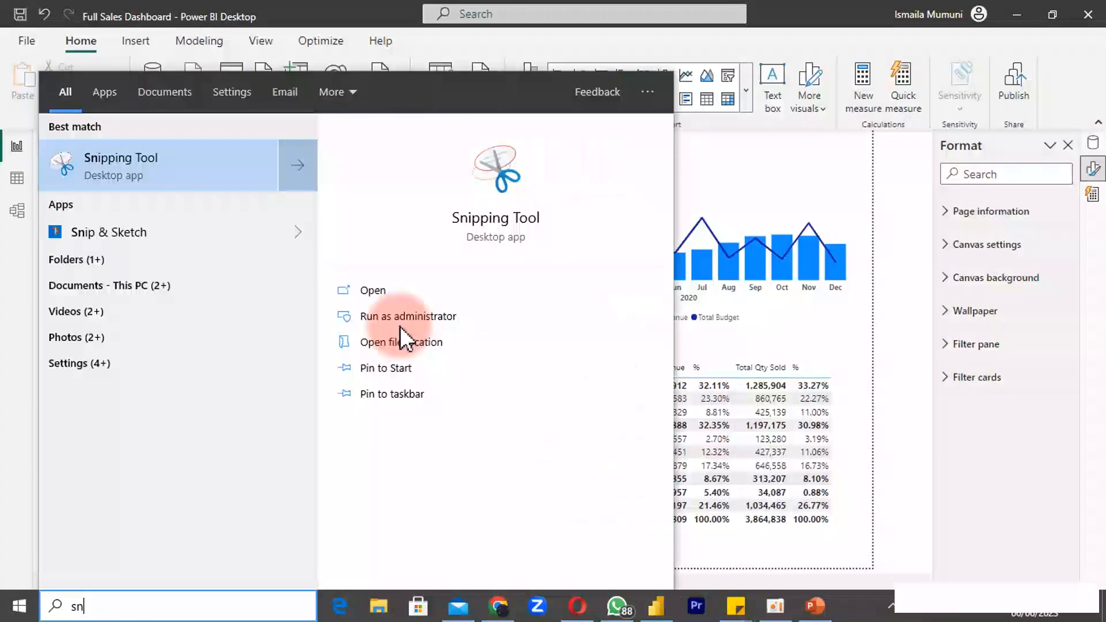
click(135, 167)
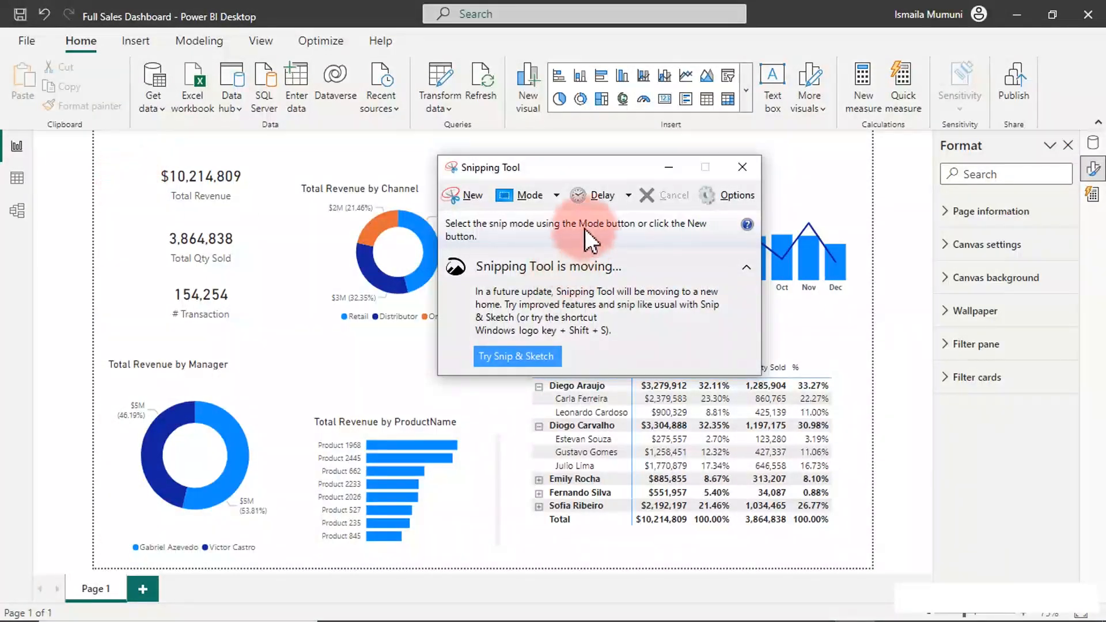
click(467, 197)
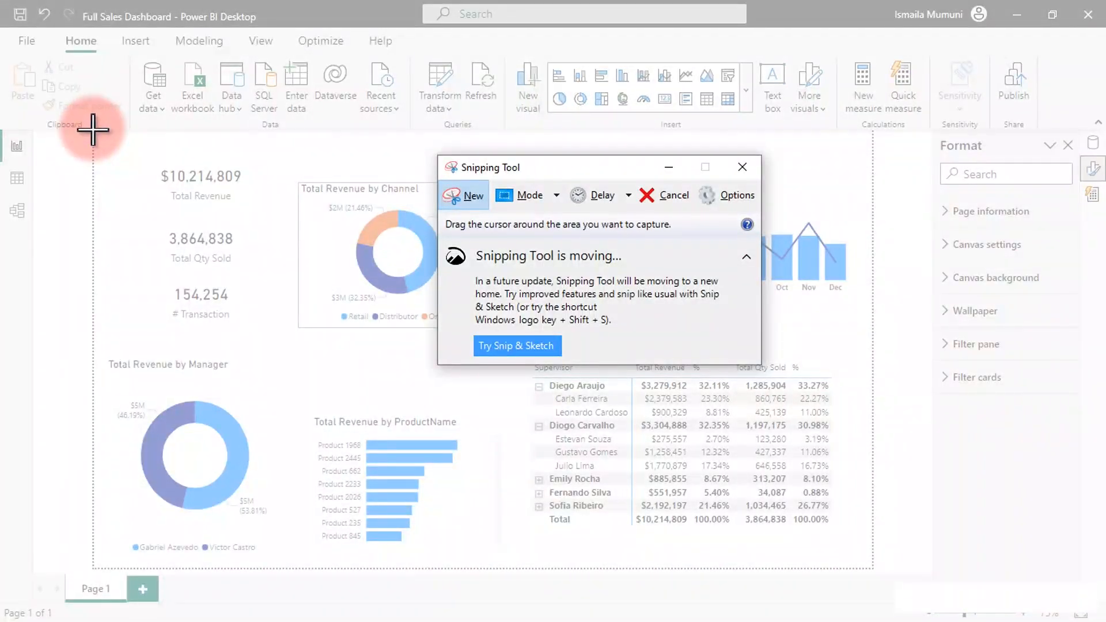
drag(92, 129, 874, 570)
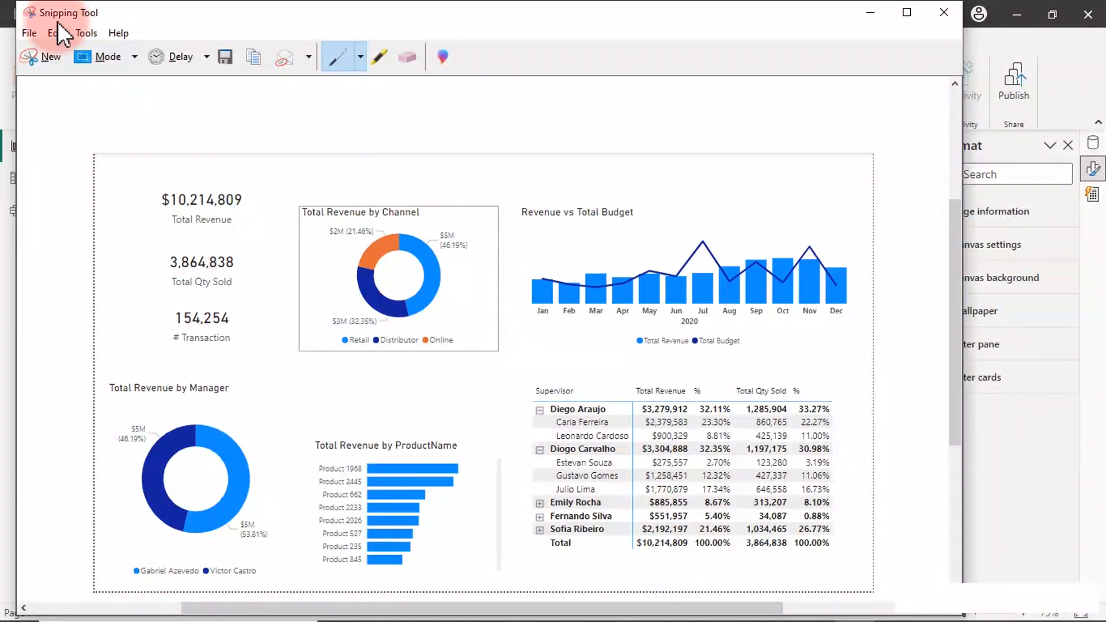
Step: Save the snip to the Desktop as ssssssss.PNG, replacing the existing file, and minimize Snipping Tool
click(28, 33)
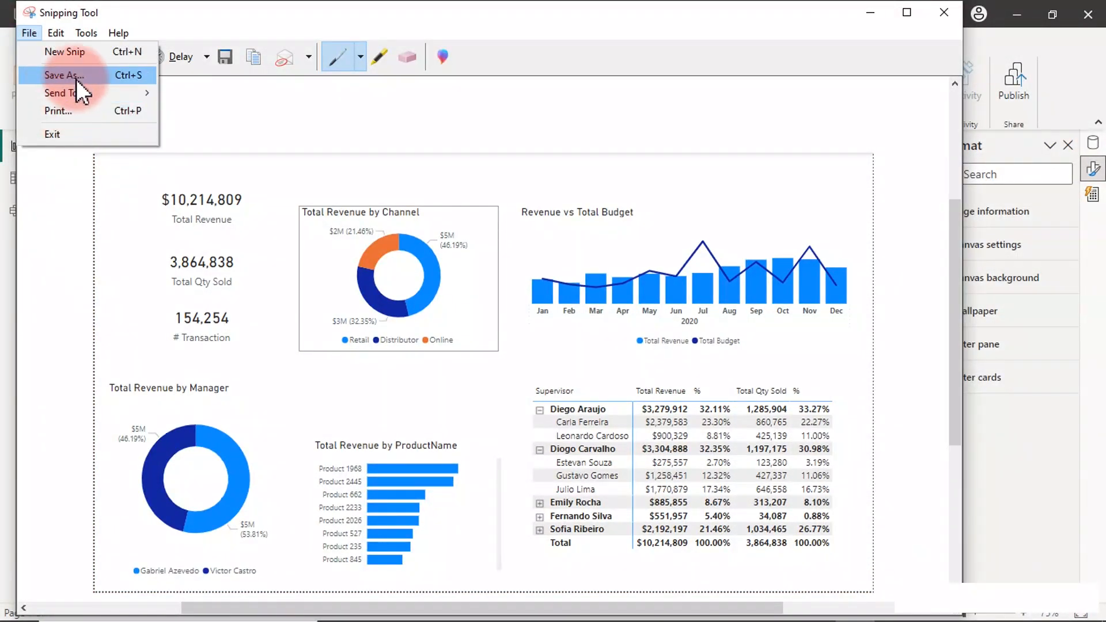
click(78, 75)
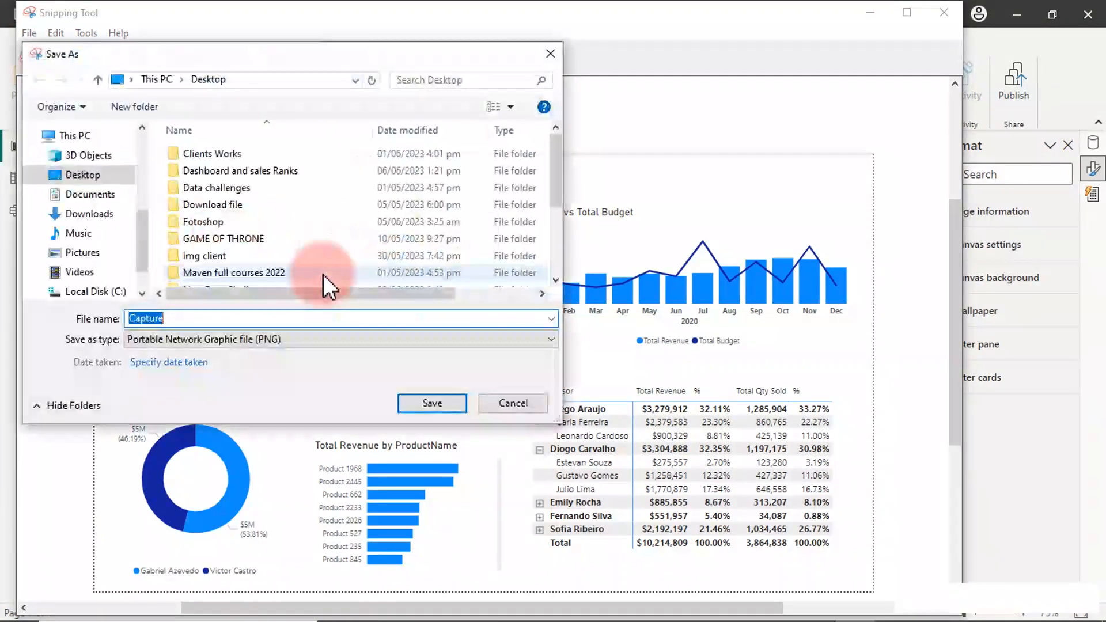
text(s)
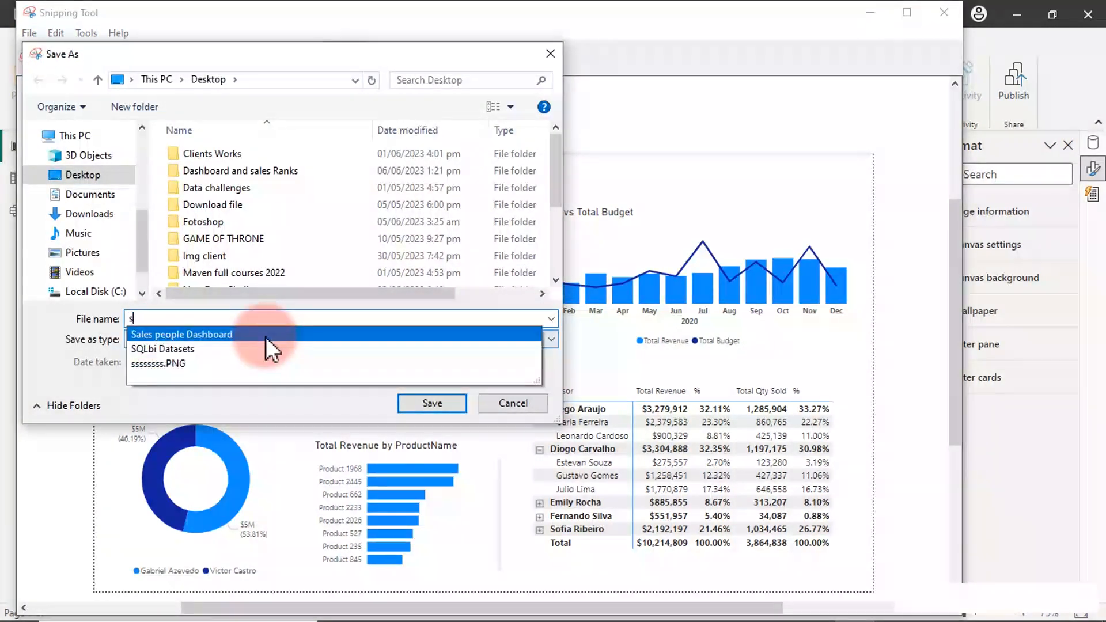
click(194, 363)
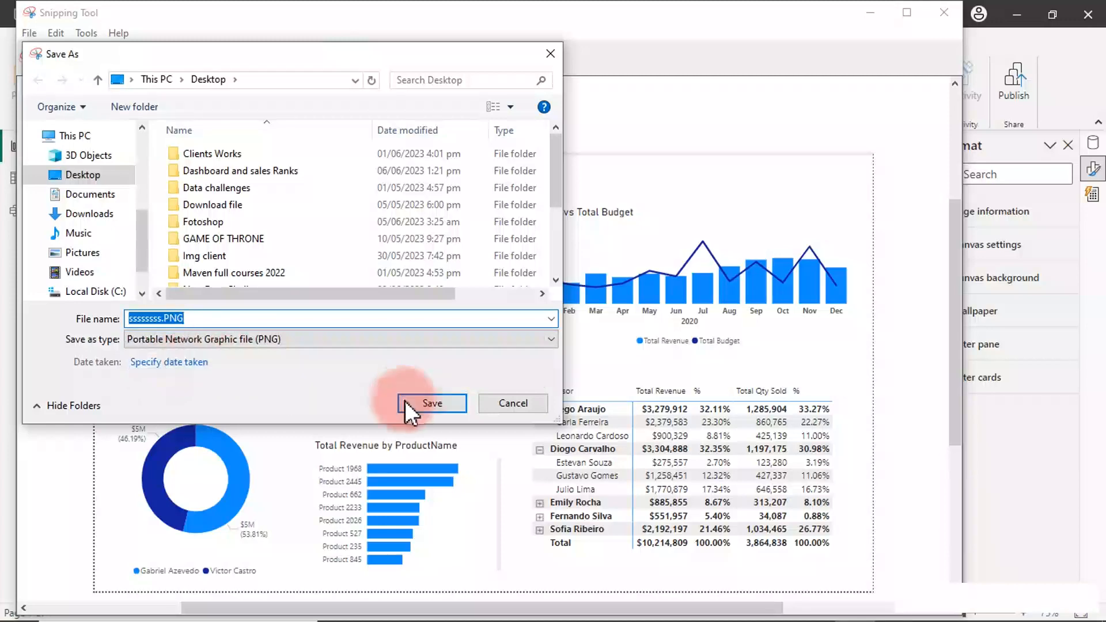
click(425, 404)
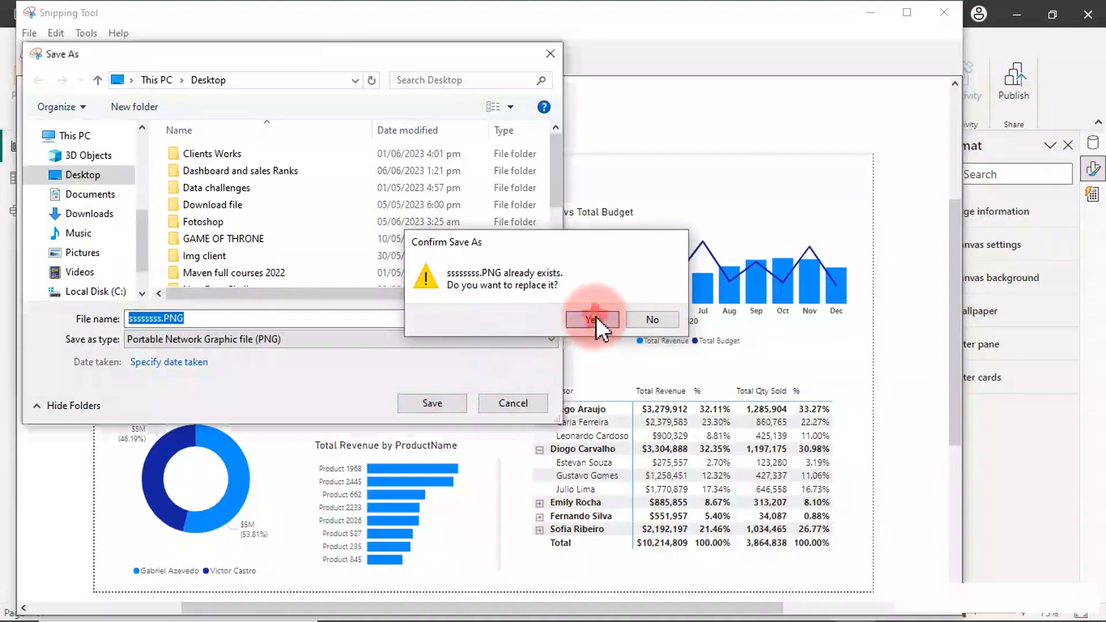
click(593, 318)
click(870, 12)
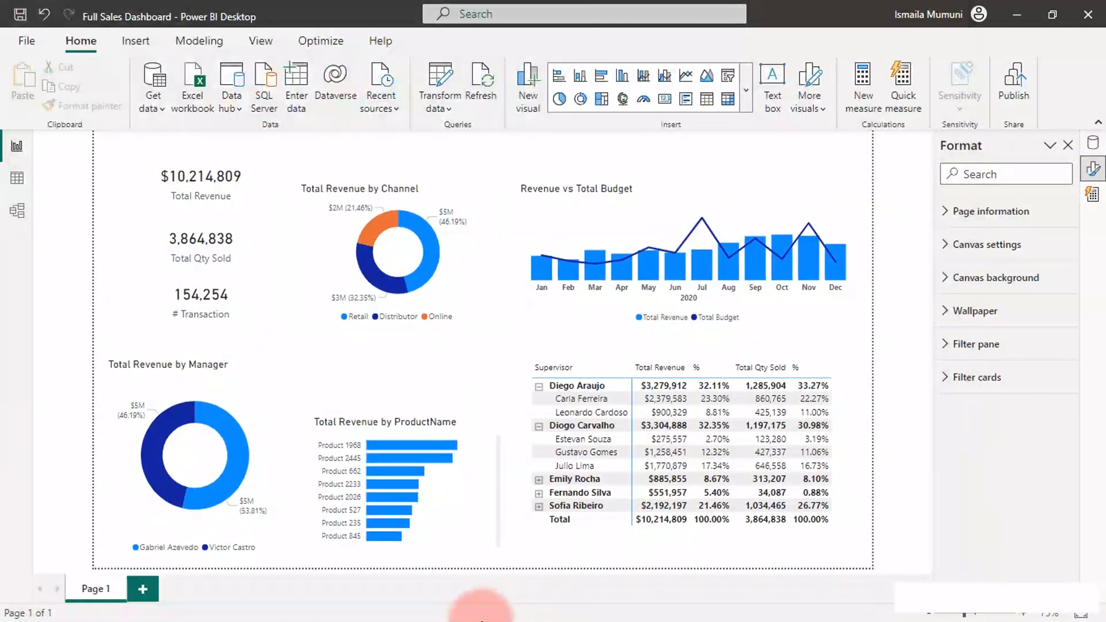
Step: Switch to the blank PowerPoint presentation and delete the title and subtitle placeholders from its slide
key(super)
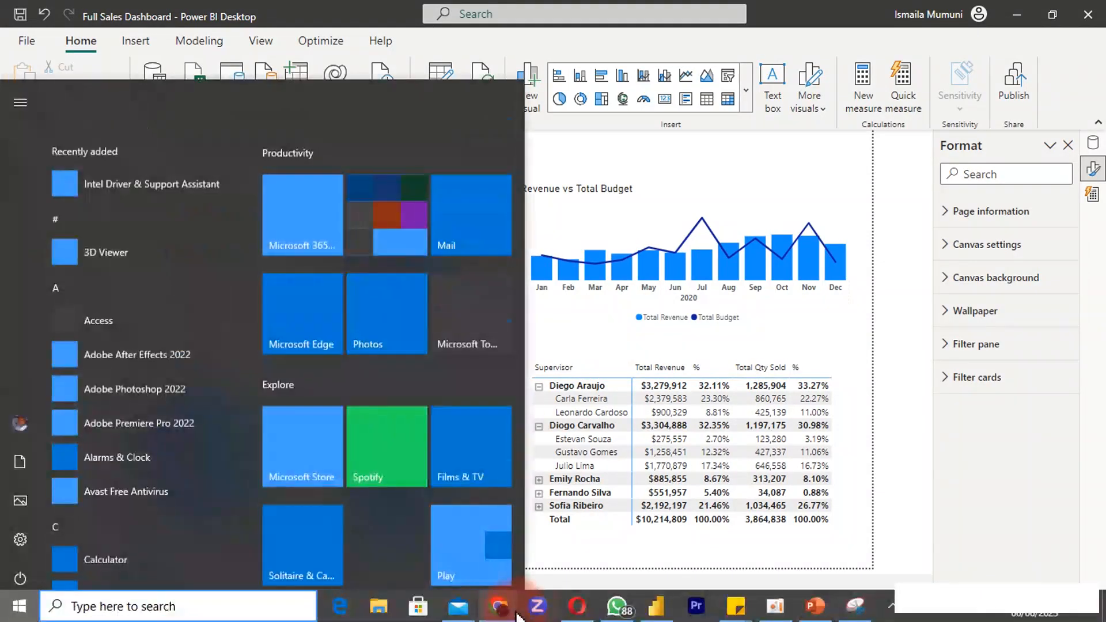
click(813, 607)
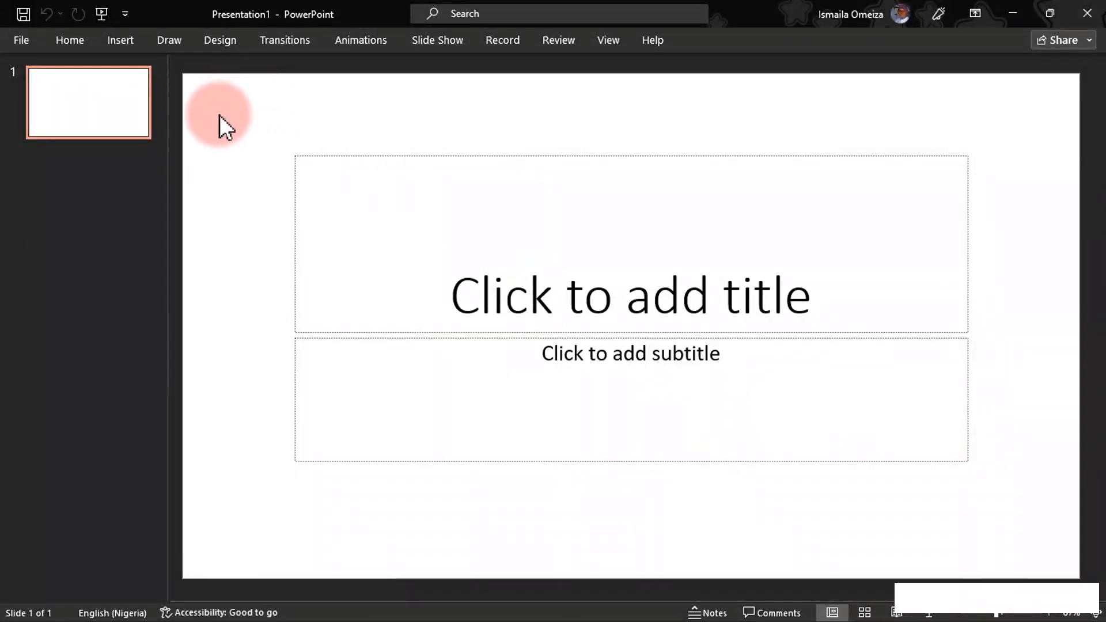
drag(210, 106, 1022, 559)
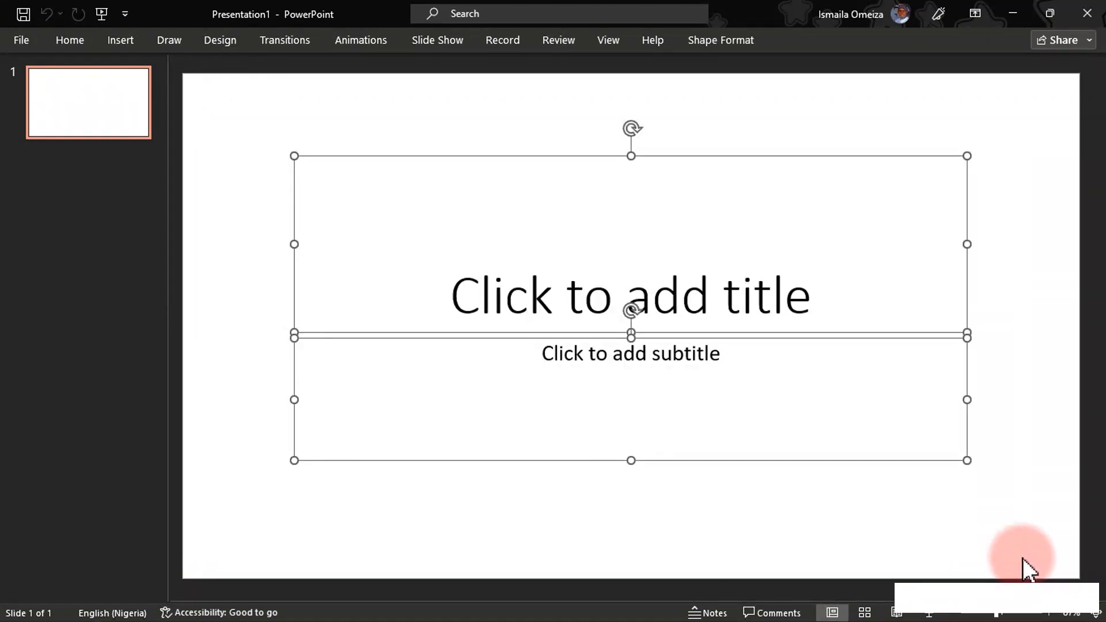
key(Delete)
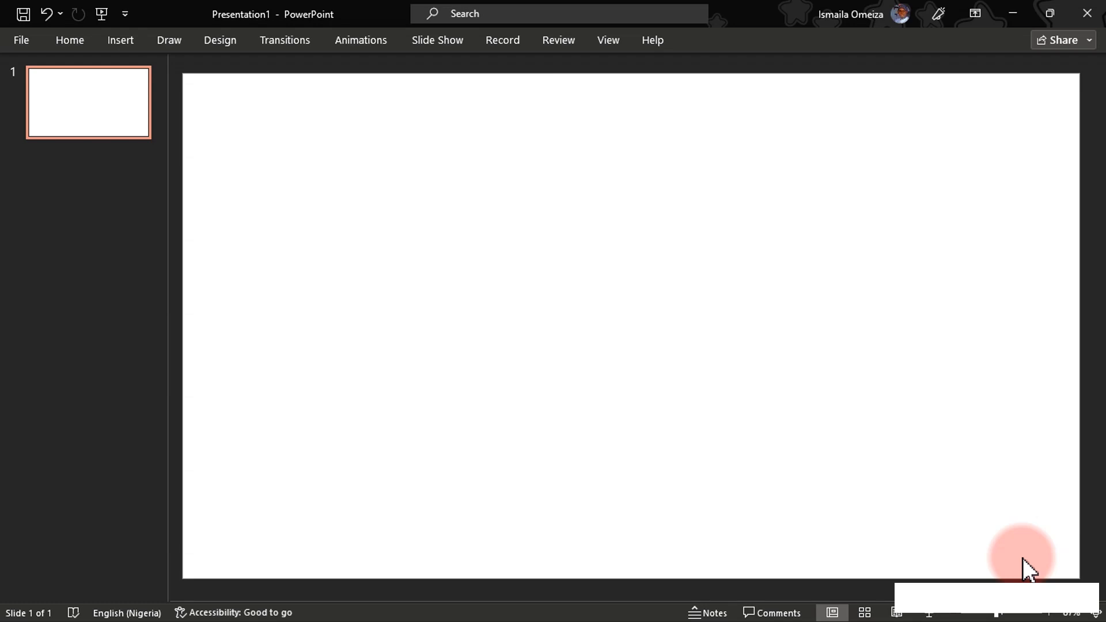
Step: Insert the ssssssss PNG picture from the Desktop onto the blank slide
click(957, 619)
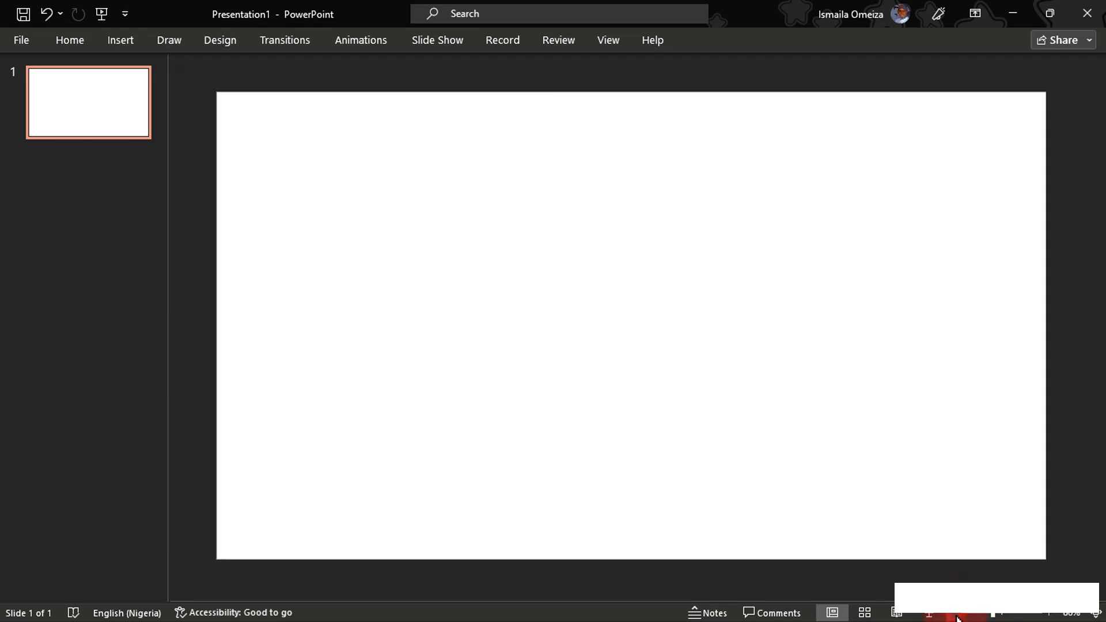
click(121, 38)
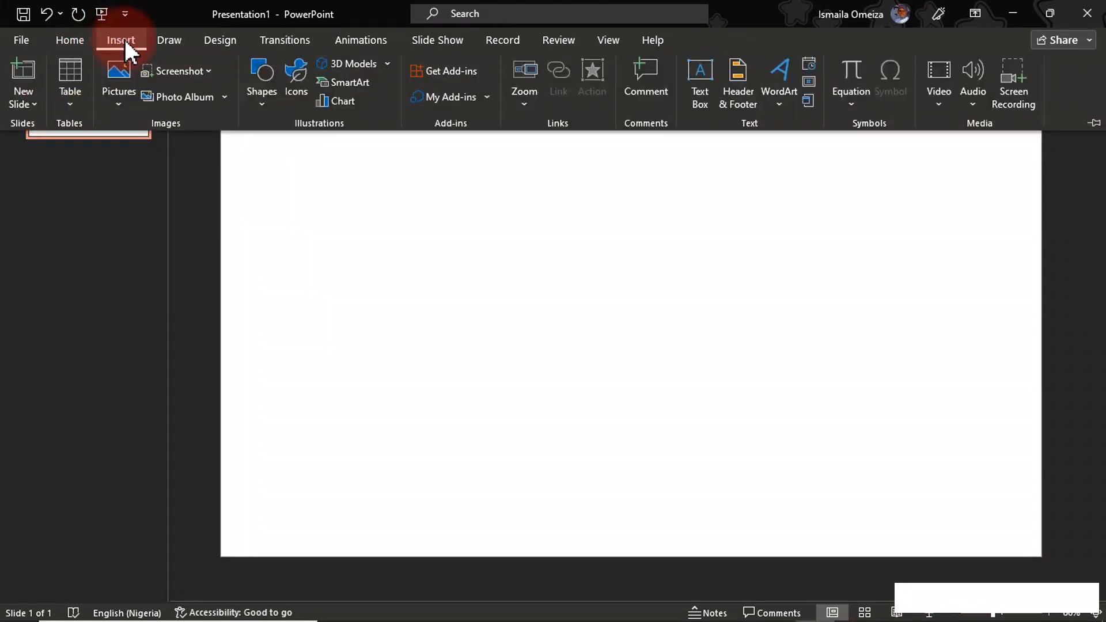
click(120, 95)
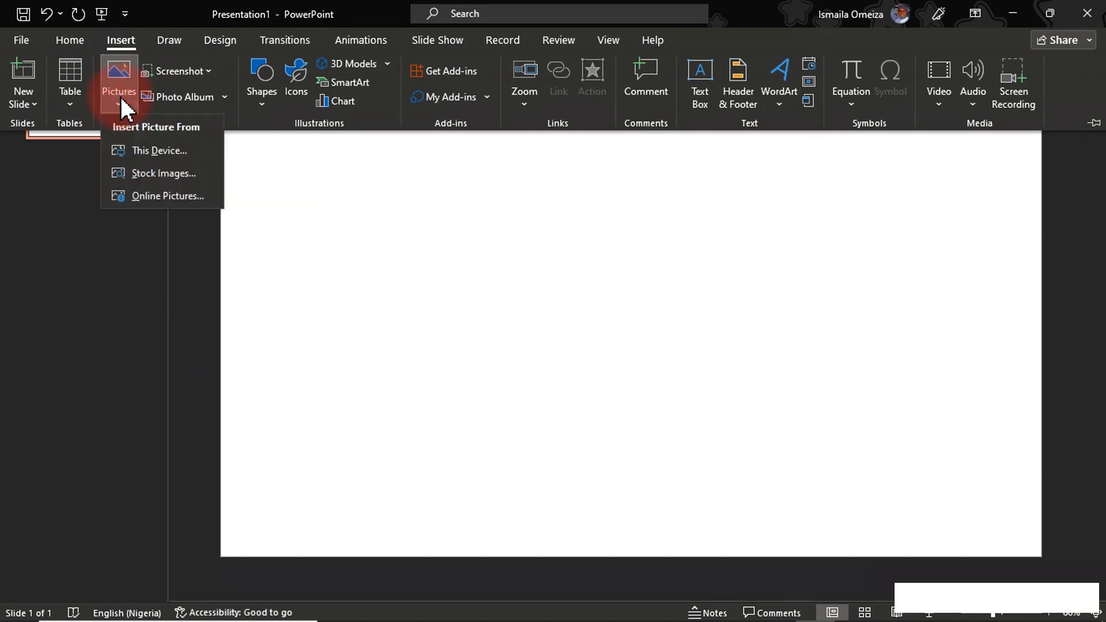
click(155, 150)
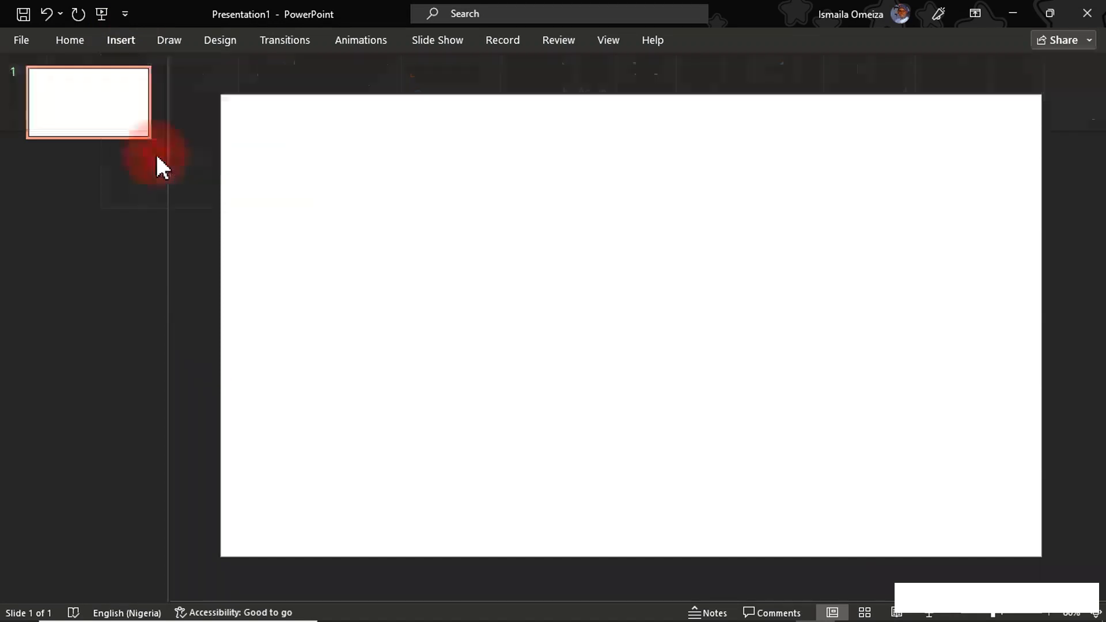
click(257, 207)
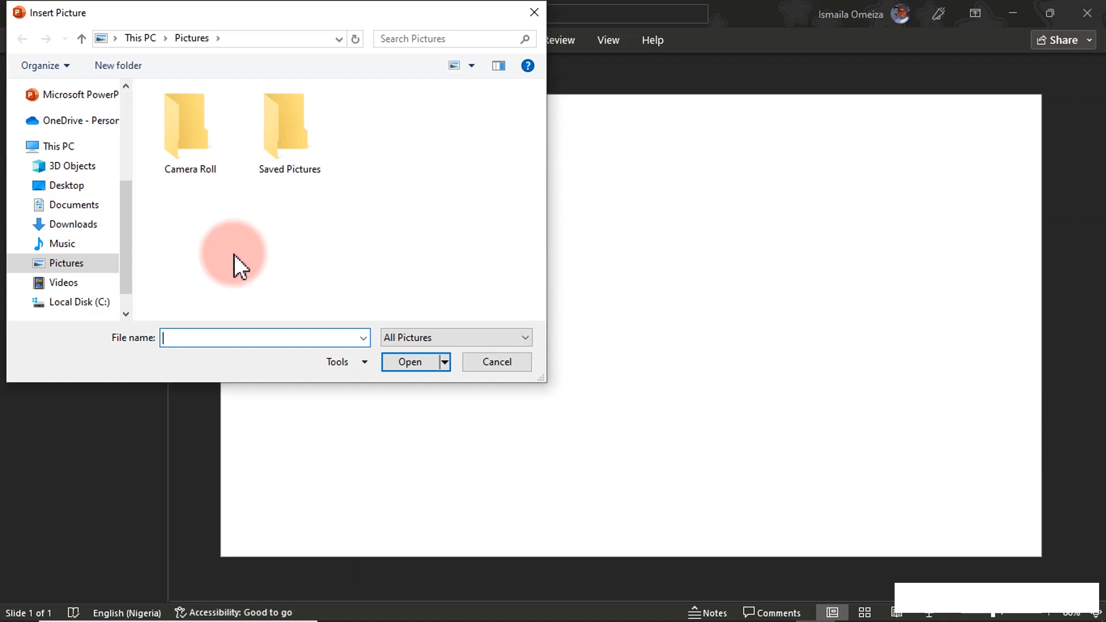
click(68, 186)
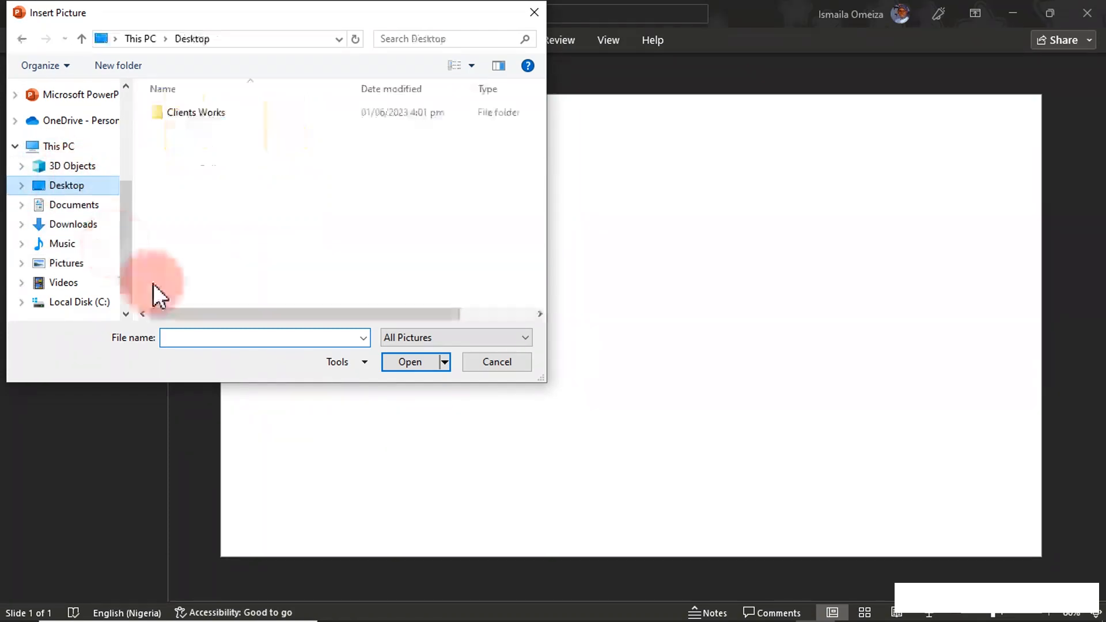
scroll(185, 279, down, 2)
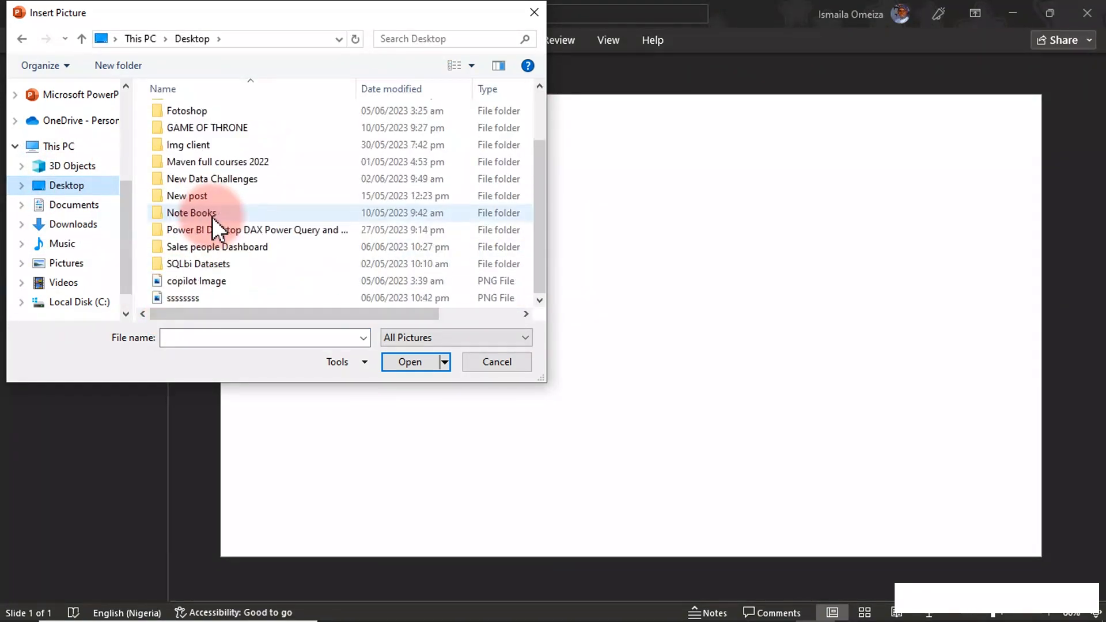
double_click(183, 298)
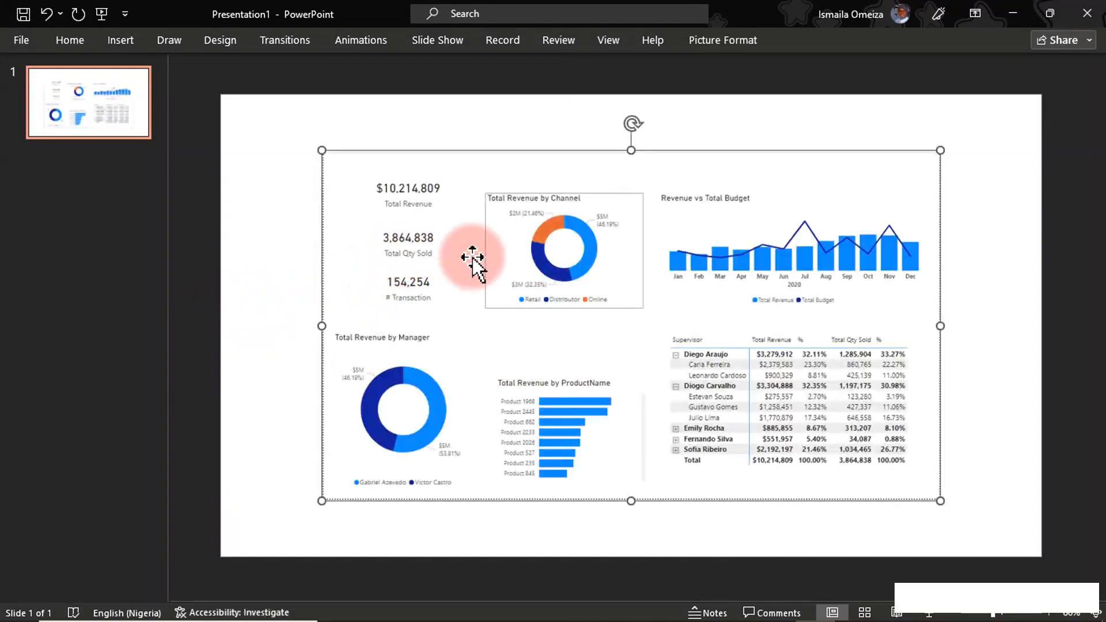
Step: Move the report picture to the slide's upper-left corner and enlarge it to fill the whole slide
drag(465, 252, 382, 205)
drag(838, 445, 1039, 548)
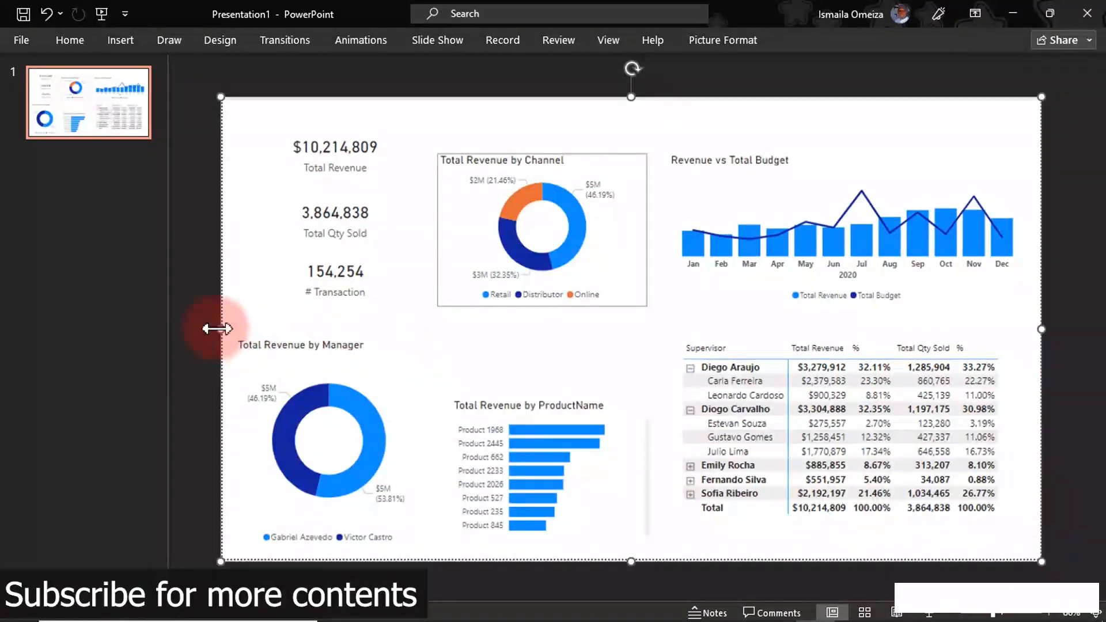
click(199, 325)
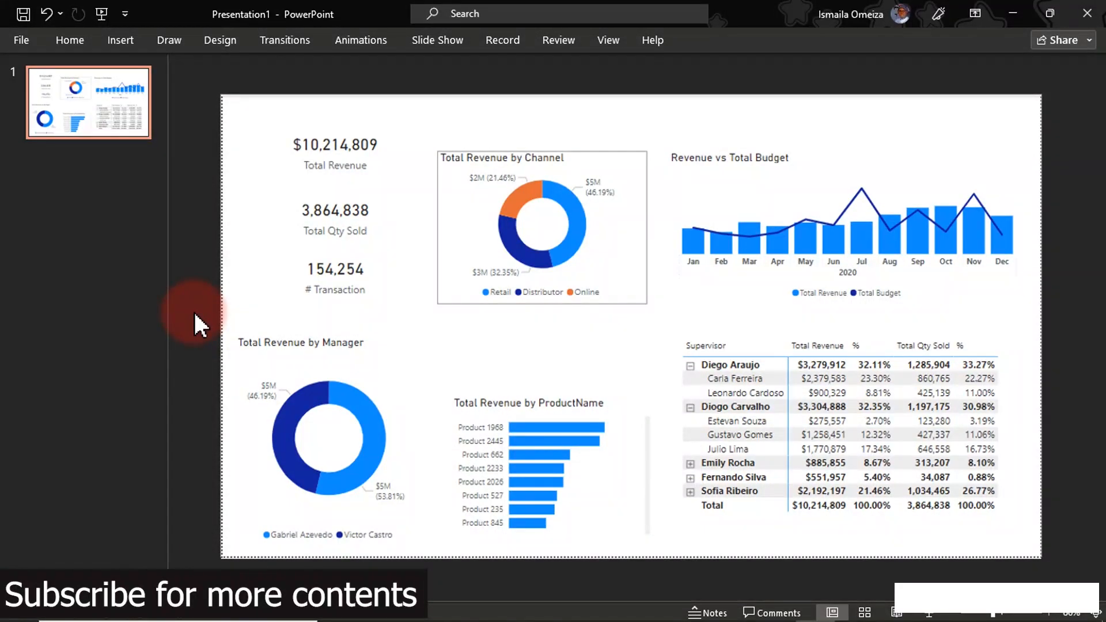
Step: Draw a tall rounded rectangle over the KPI cards and Total Revenue by Manager chart, extending it nearly to the slide's upper and lower edges
click(113, 42)
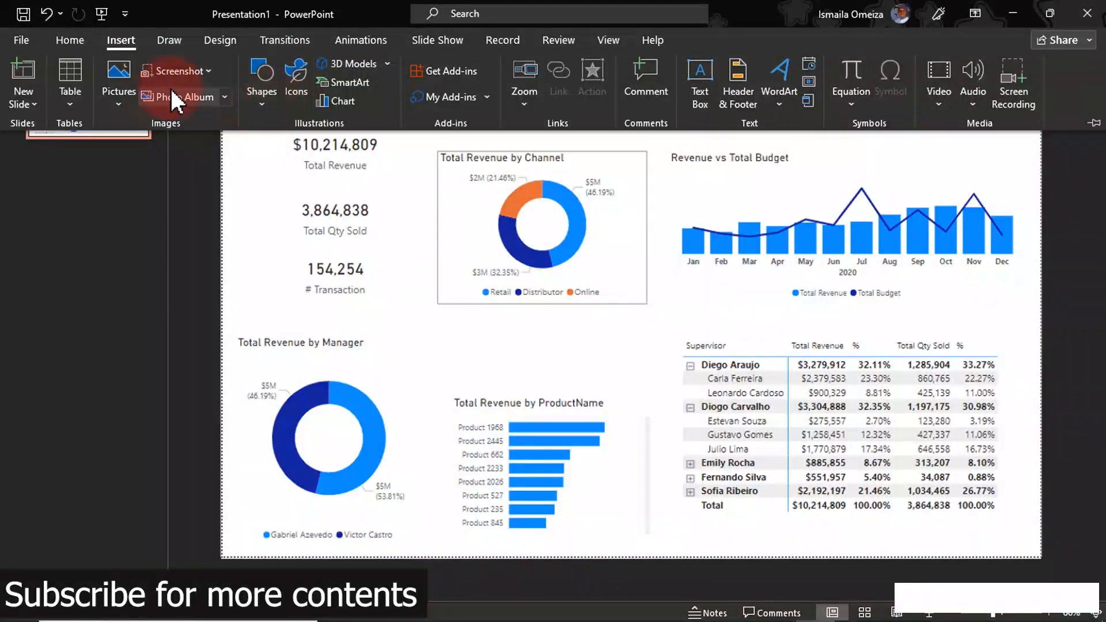
click(252, 94)
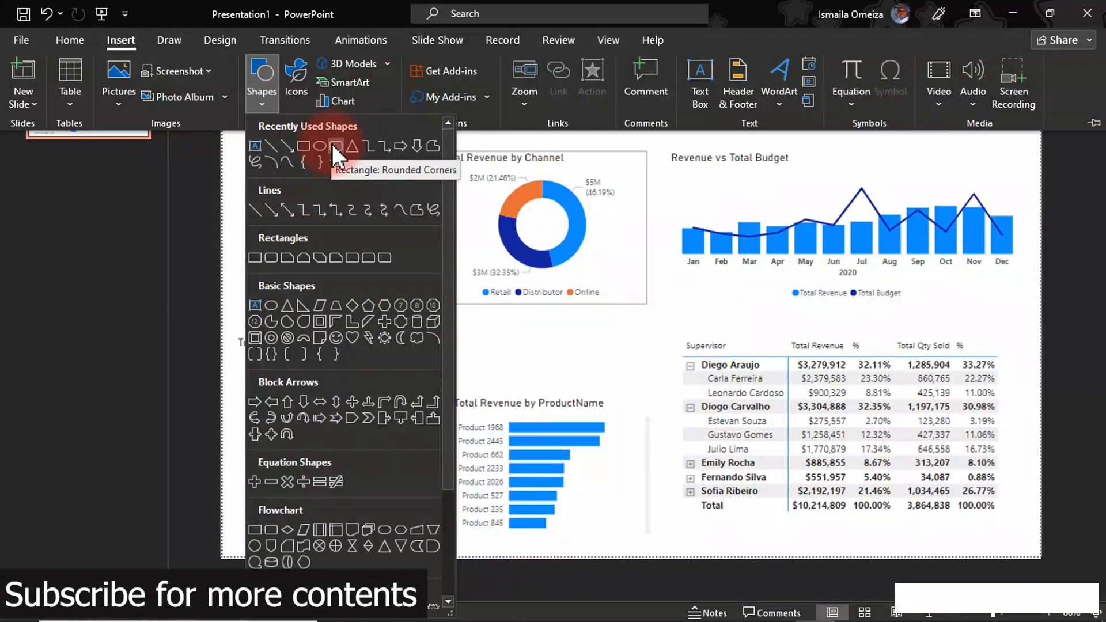
click(333, 145)
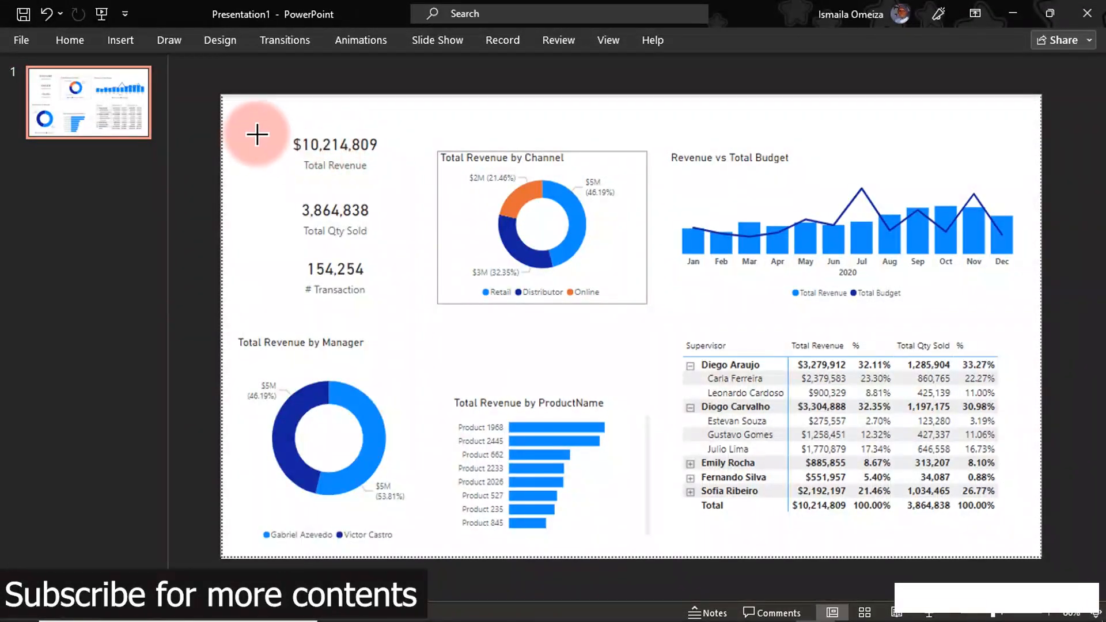
mouse_move(244, 112)
mouse_down()
mouse_move(373, 321)
mouse_move(432, 547)
mouse_up()
drag(340, 288, 325, 281)
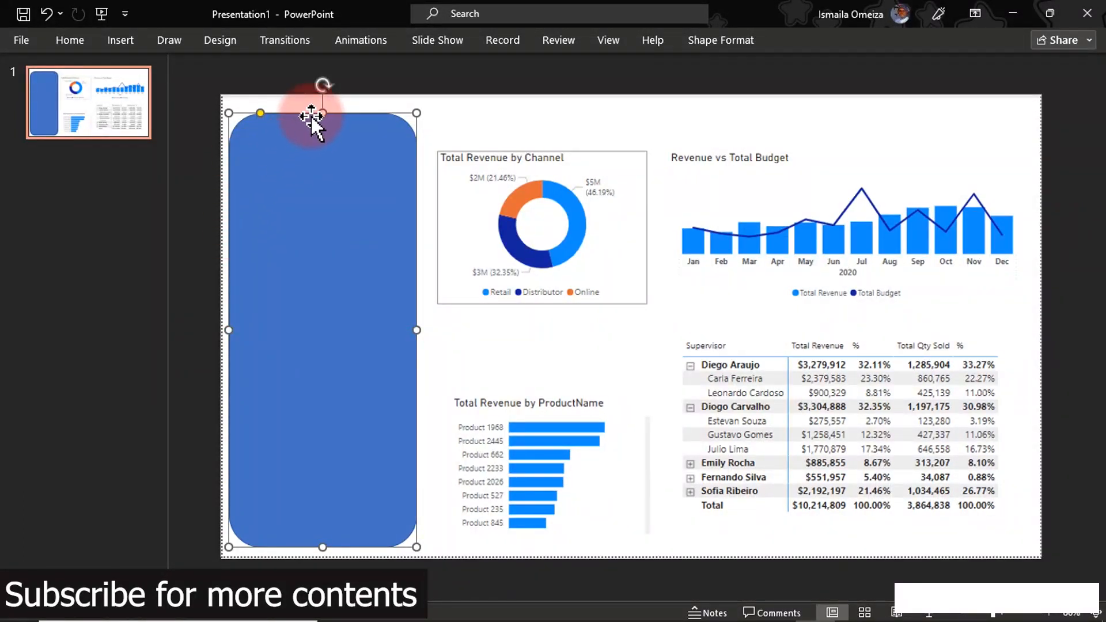
drag(318, 109, 311, 102)
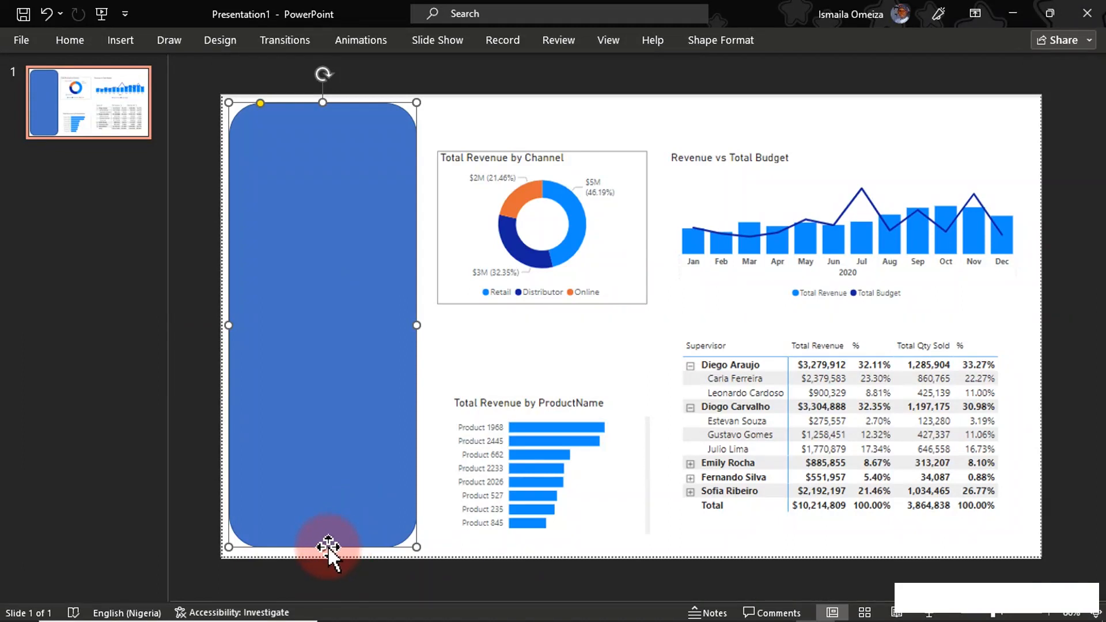
drag(326, 547, 322, 551)
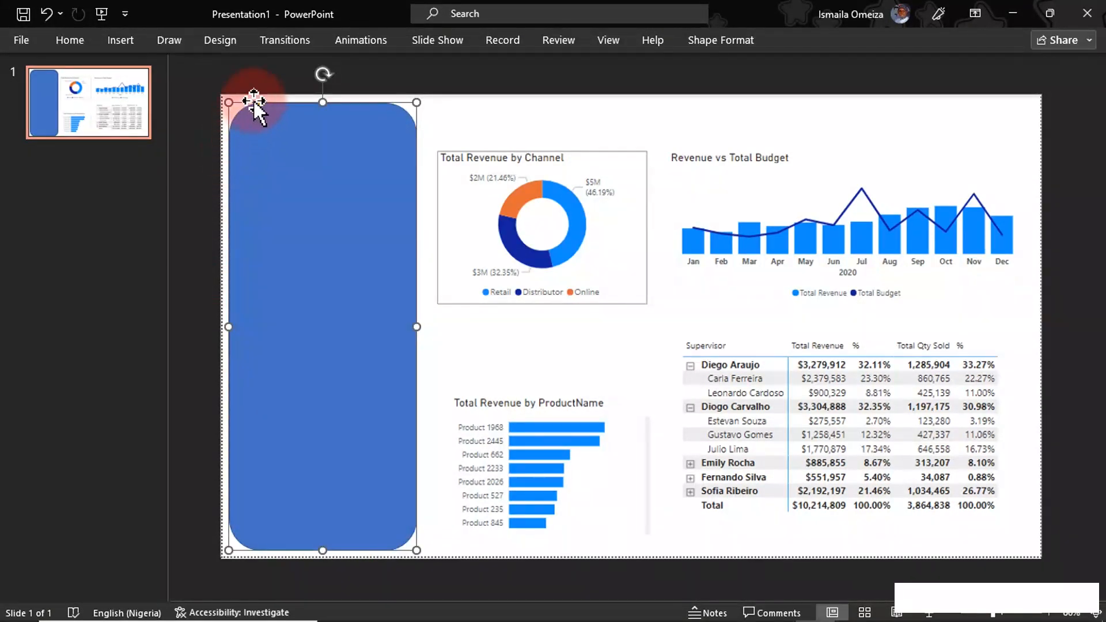
Step: Reduce the tall rectangle's corner rounding and narrow it slightly to leave a gap before the Total Revenue by Channel chart
drag(261, 97, 260, 95)
click(268, 126)
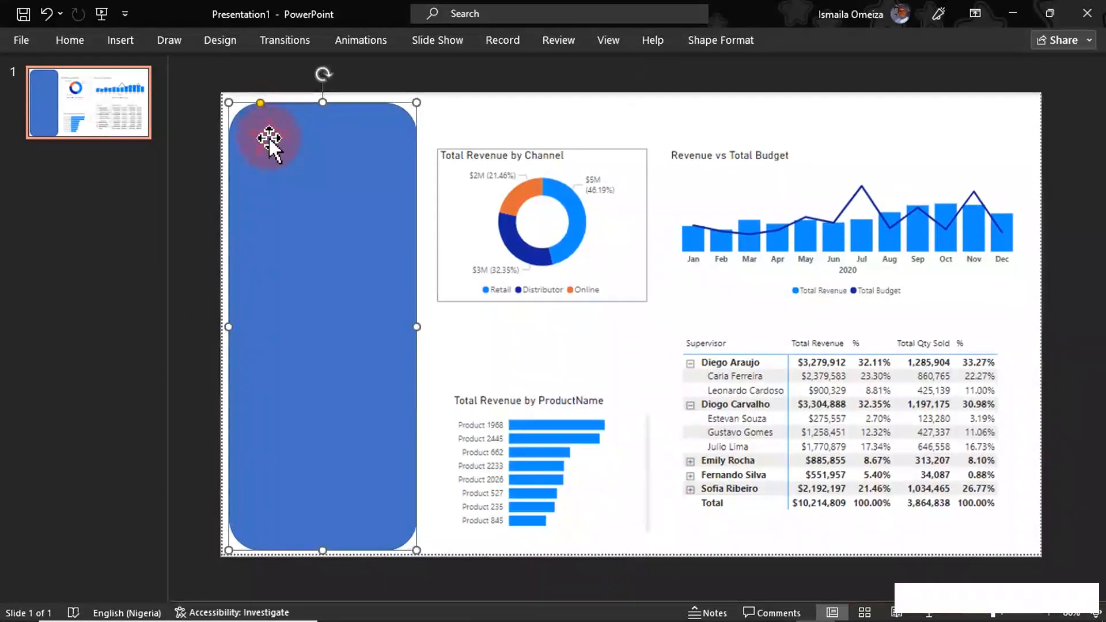
drag(261, 102, 241, 111)
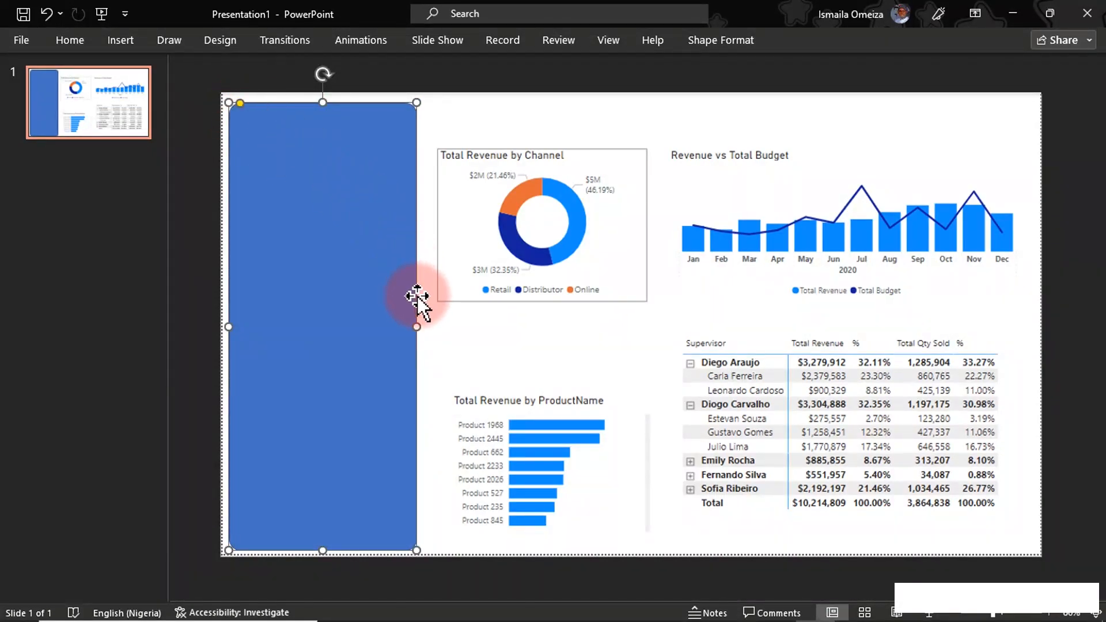
drag(414, 325, 409, 326)
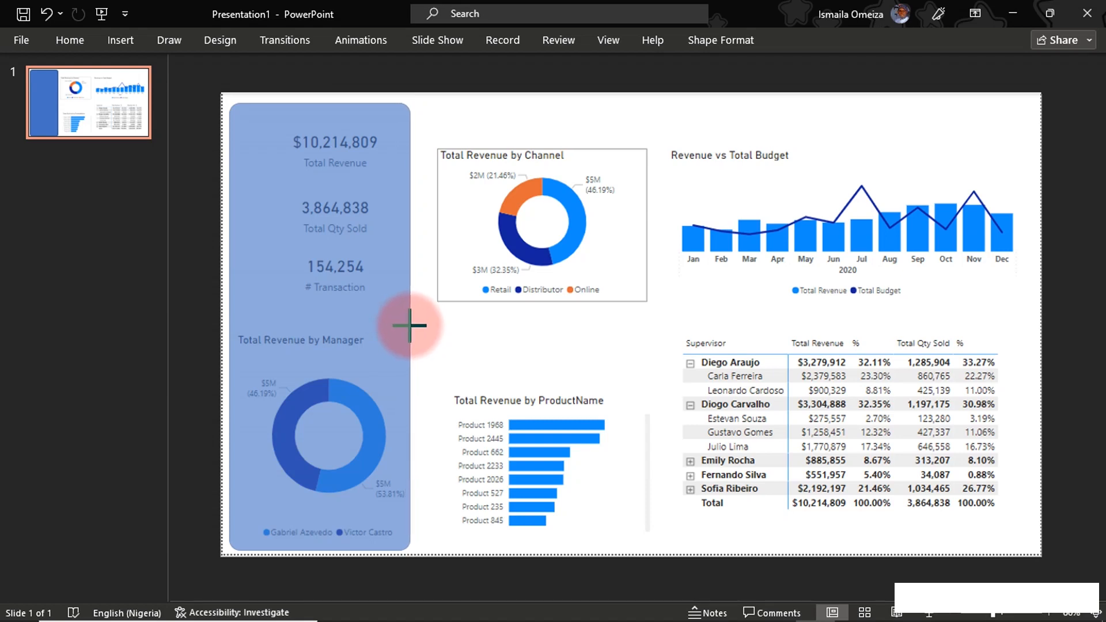
drag(410, 326, 411, 326)
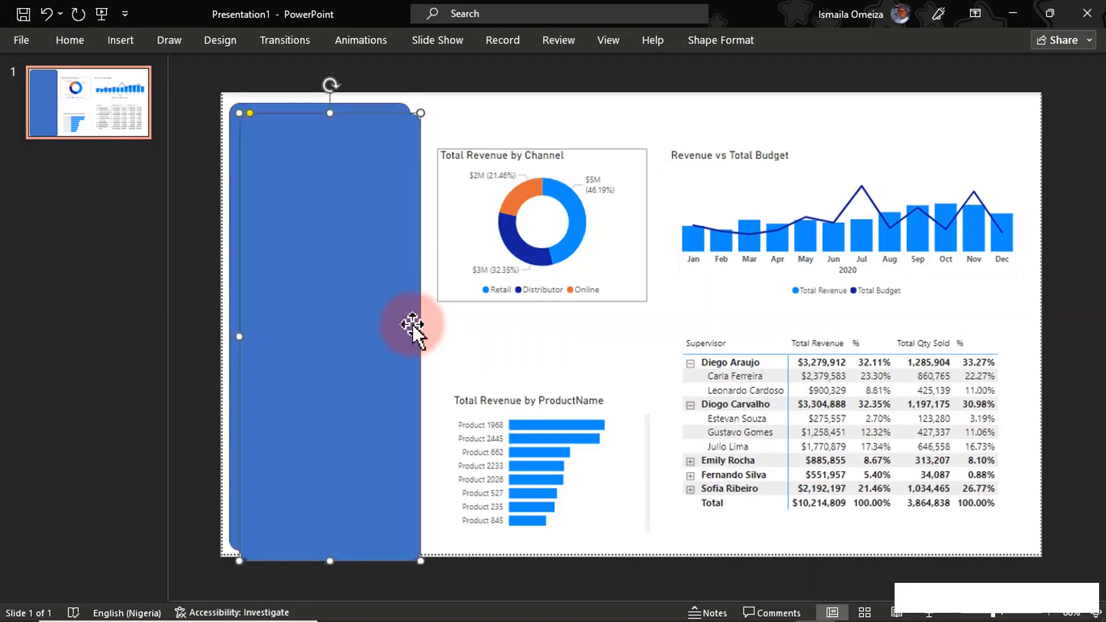
Step: Duplicate the tall rectangle and reshape the copy into a thin header bar spanning the slide's upper edge beside it
drag(378, 338, 530, 300)
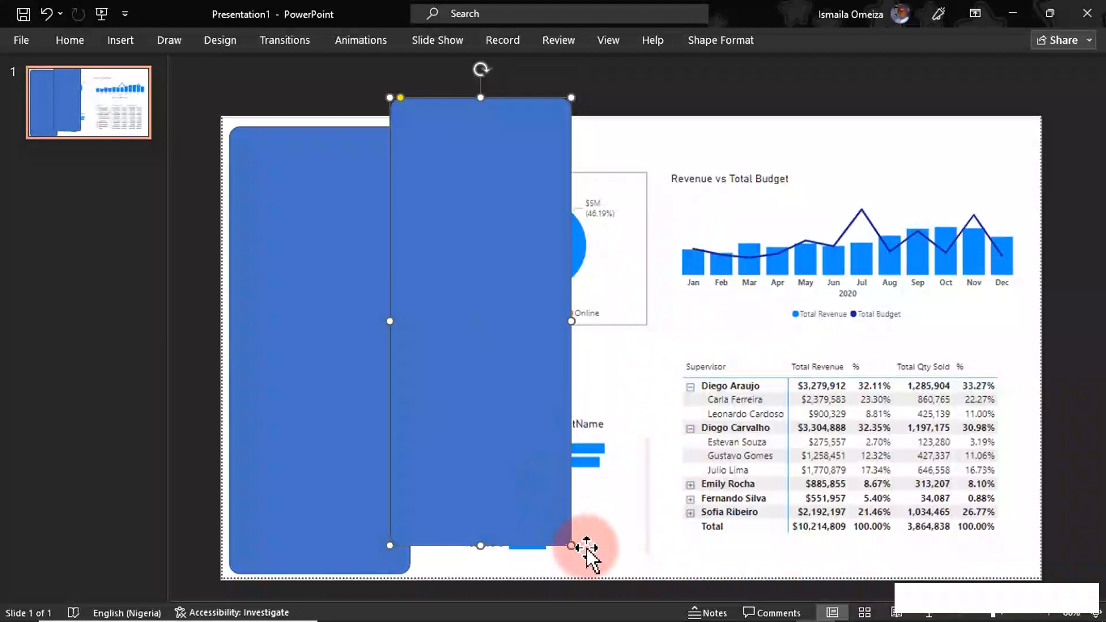
drag(570, 544, 868, 186)
drag(578, 136, 611, 148)
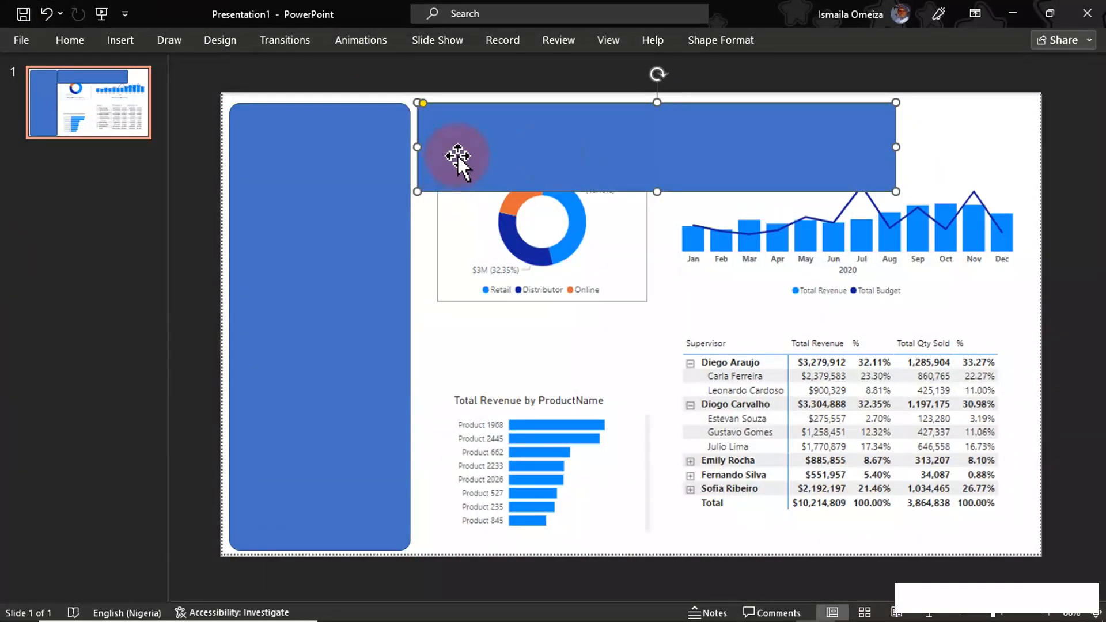
drag(897, 143, 1031, 113)
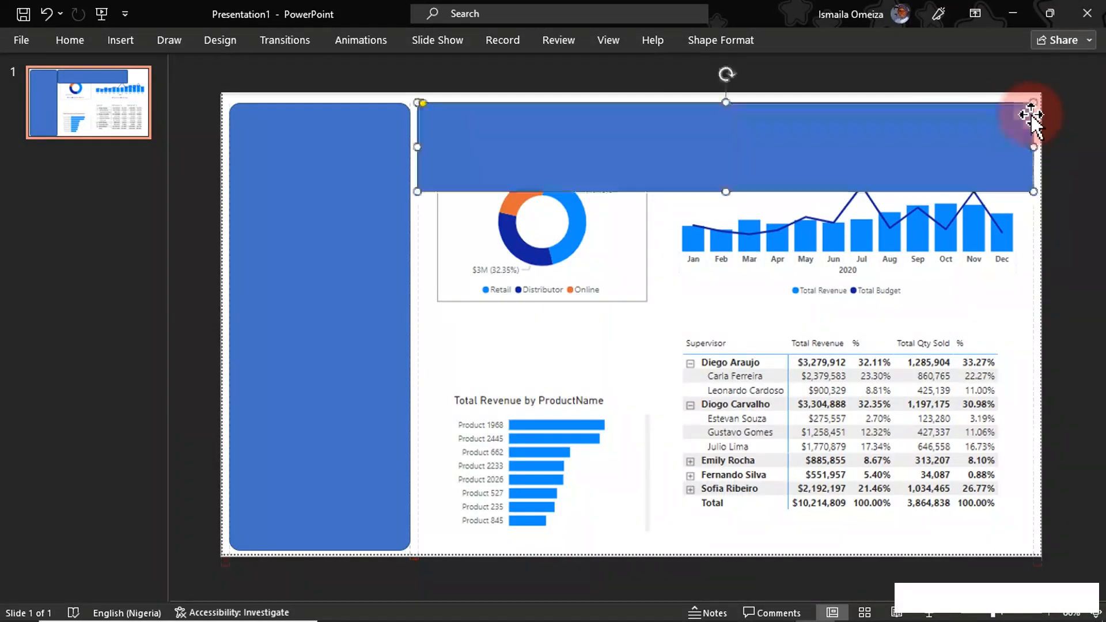
drag(725, 189, 728, 126)
drag(727, 128, 726, 132)
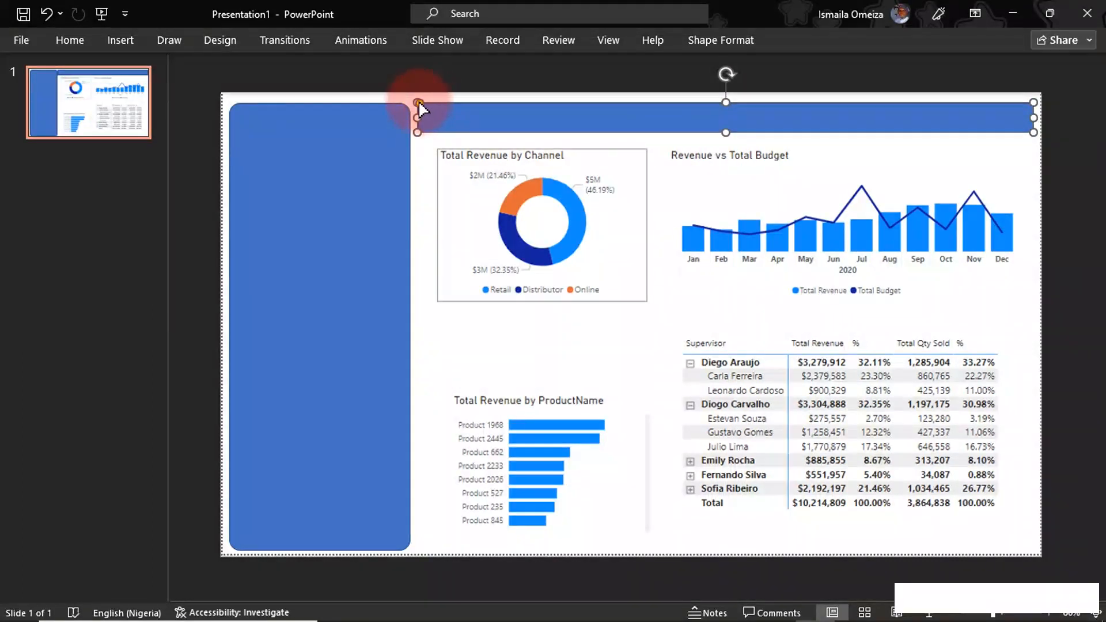
Step: Increase the header bar's corner rounding, widen its gap to the tall rectangle slightly, and trim its far end to keep the slide margin
click(427, 98)
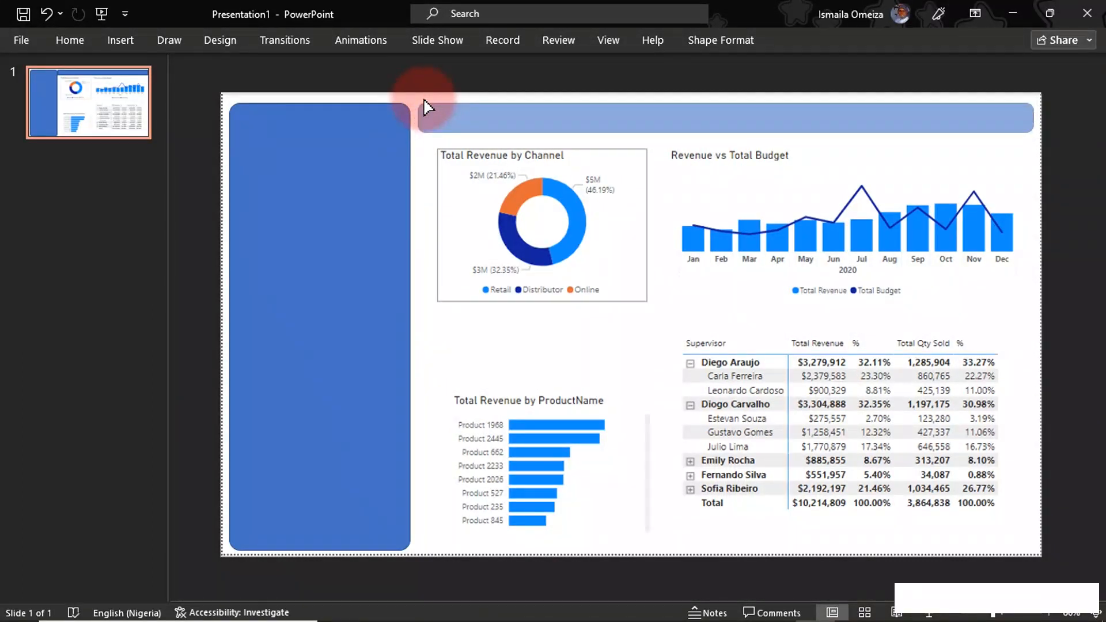
click(440, 110)
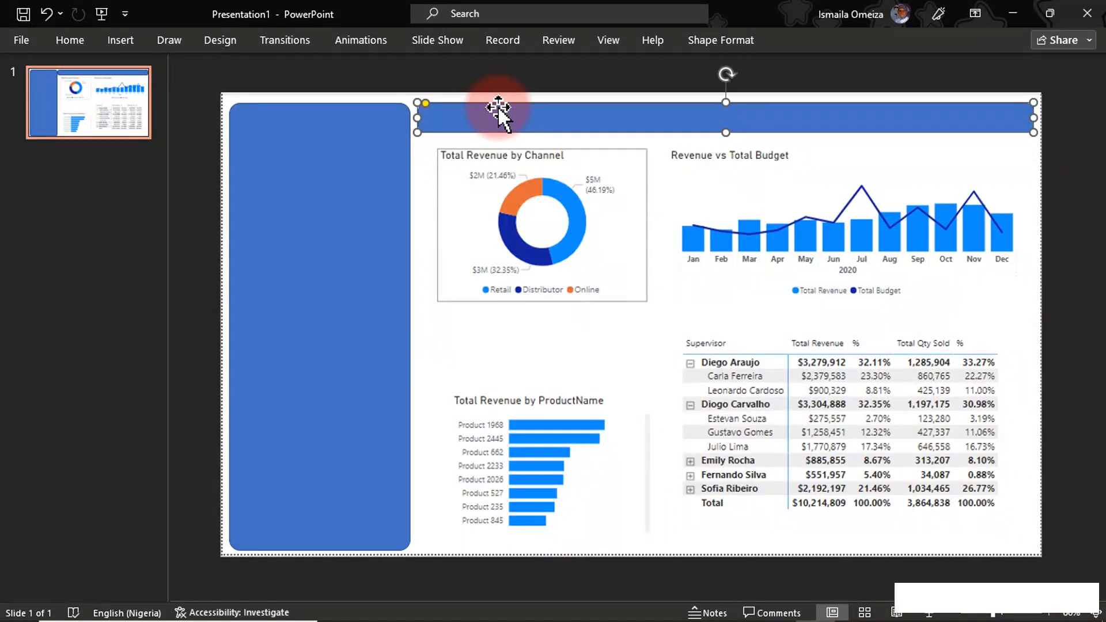
key(ctrl+z)
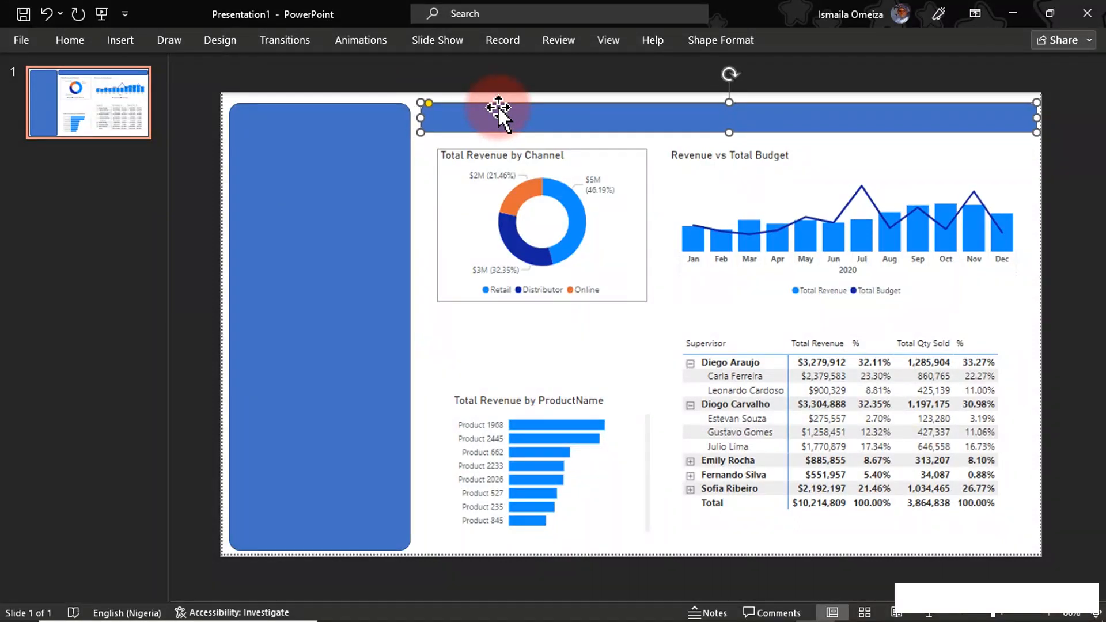
drag(1035, 118, 1032, 119)
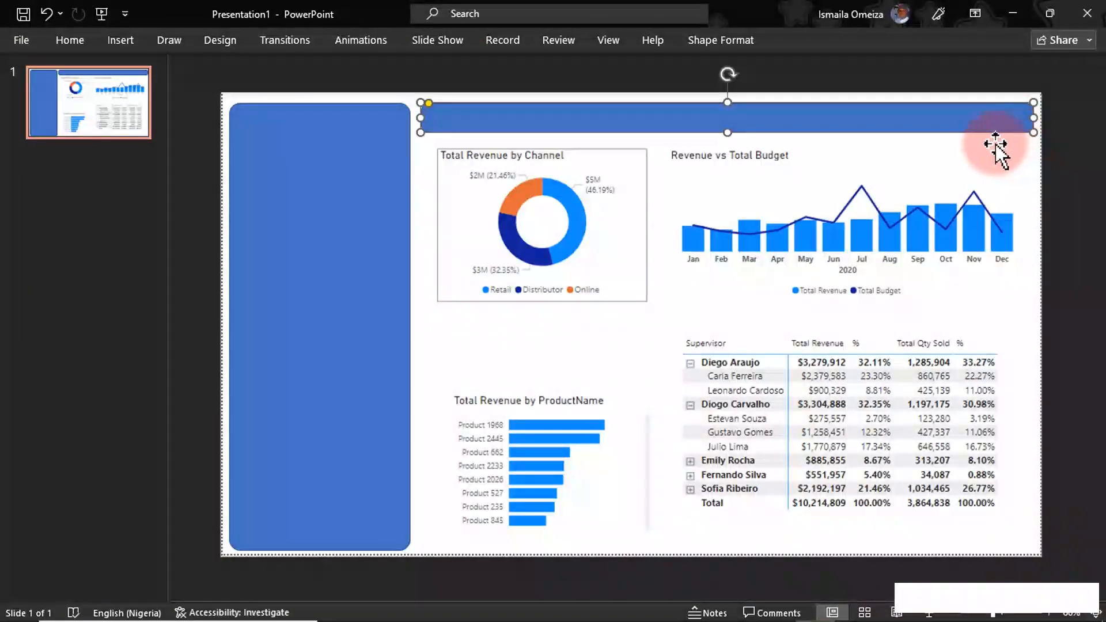
Step: Duplicate the header bar and align the copy directly beneath it with a small gap
key(ctrl+z)
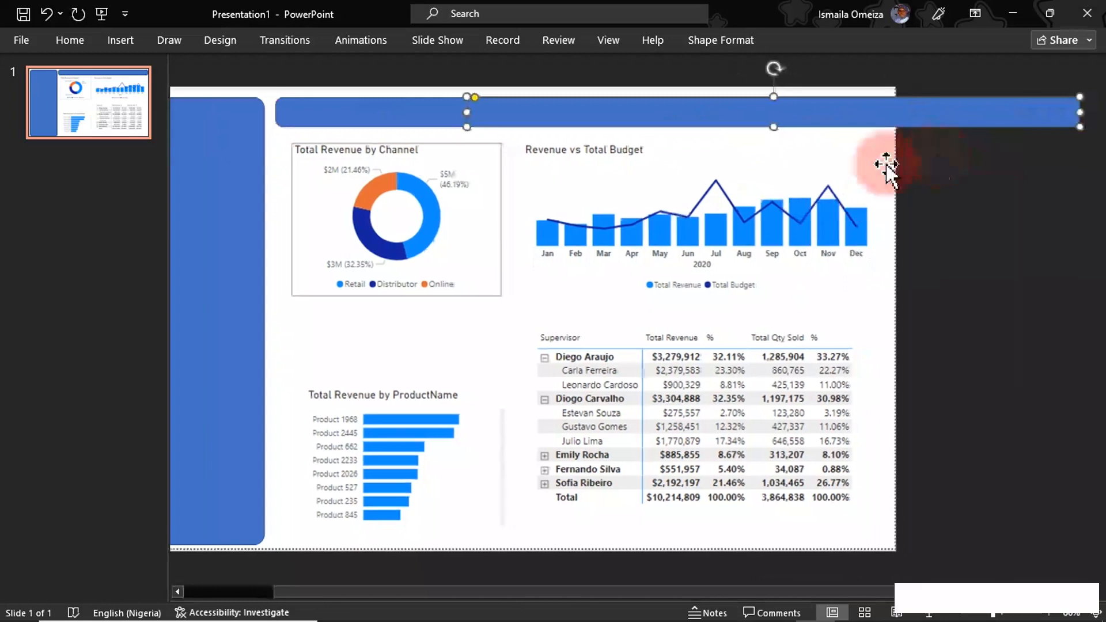
drag(826, 133, 642, 150)
key(ctrl+Down)
key(ctrl+Down)
key(ctrl+Down)
key(ctrl+Down)
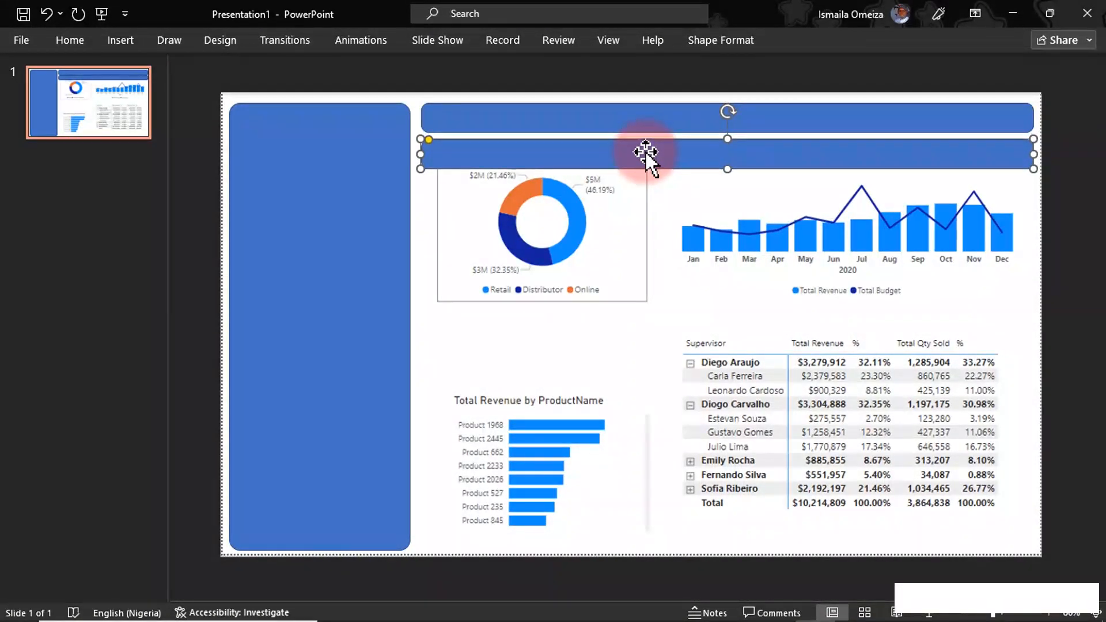
Step: Stretch the lower bar down over the Total Revenue by Channel and Revenue vs Total Budget charts and reduce its corner rounding
drag(728, 169, 754, 316)
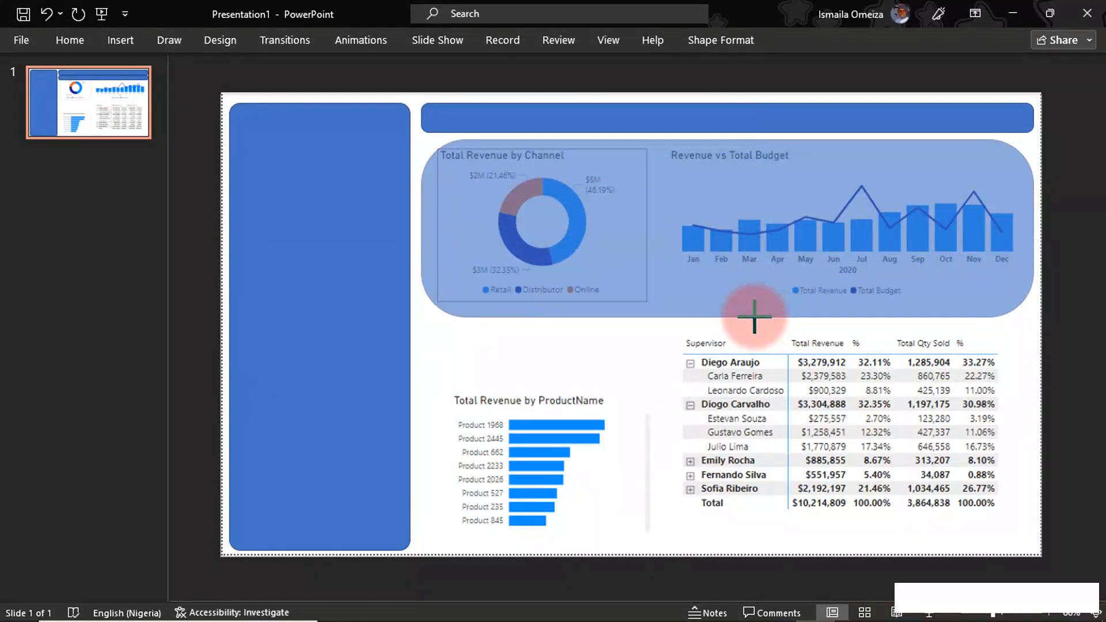
drag(754, 316, 747, 303)
drag(463, 138, 429, 146)
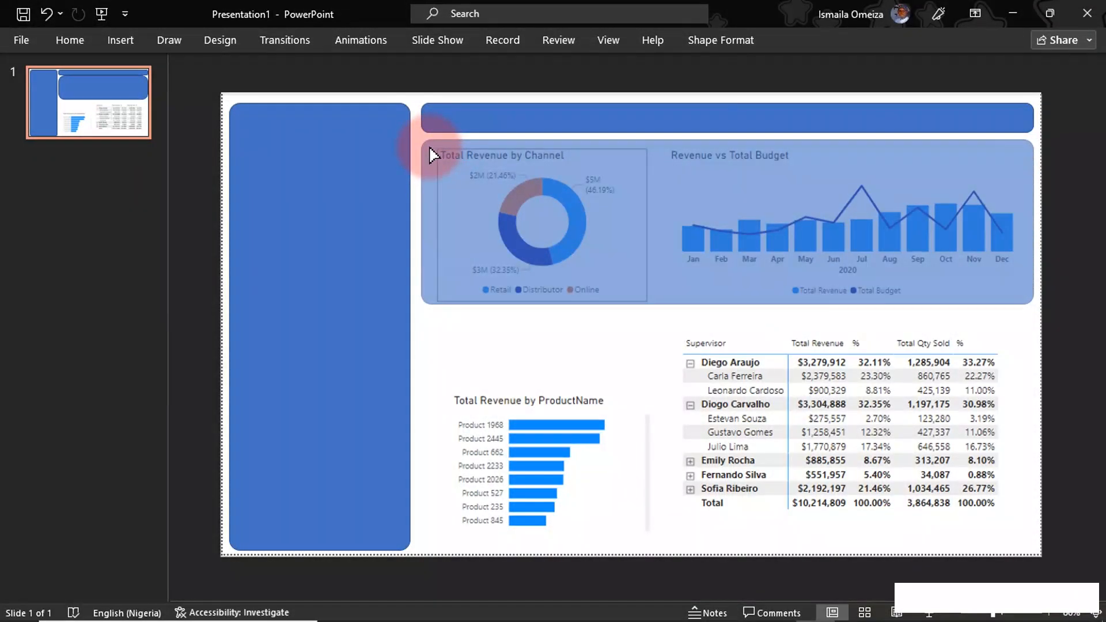
drag(429, 148, 431, 141)
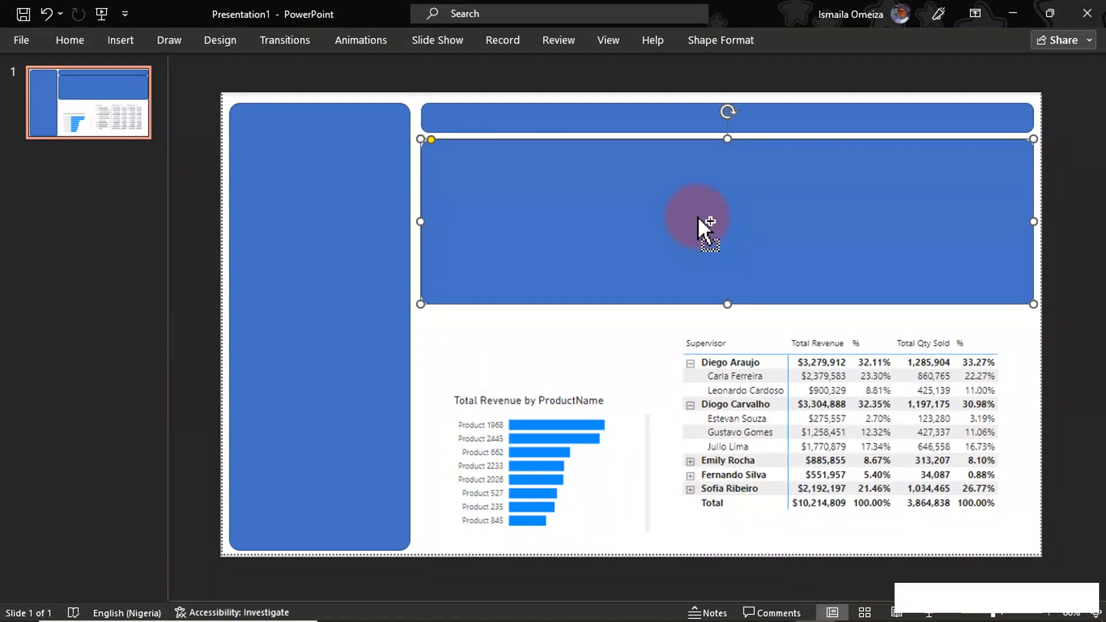
Step: Duplicate the large panel below itself, shrink the copy to a short box above the Total Revenue by ProductName chart, and increase its corner rounding
key(ctrl+z)
drag(698, 215, 699, 296)
drag(1032, 336, 657, 430)
drag(606, 371, 606, 420)
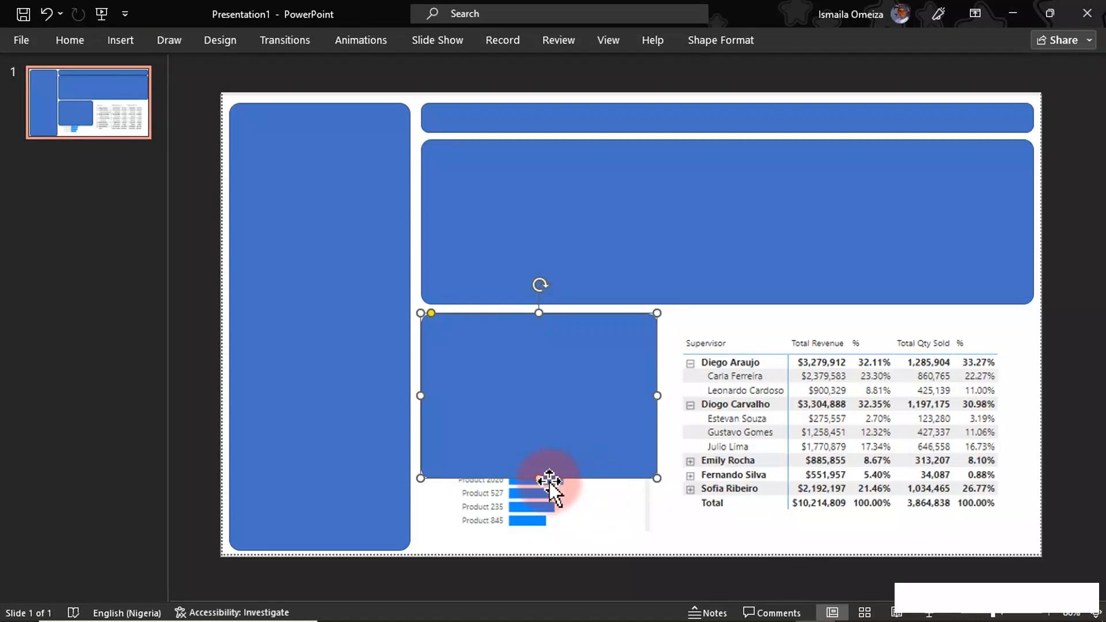
drag(539, 477, 536, 395)
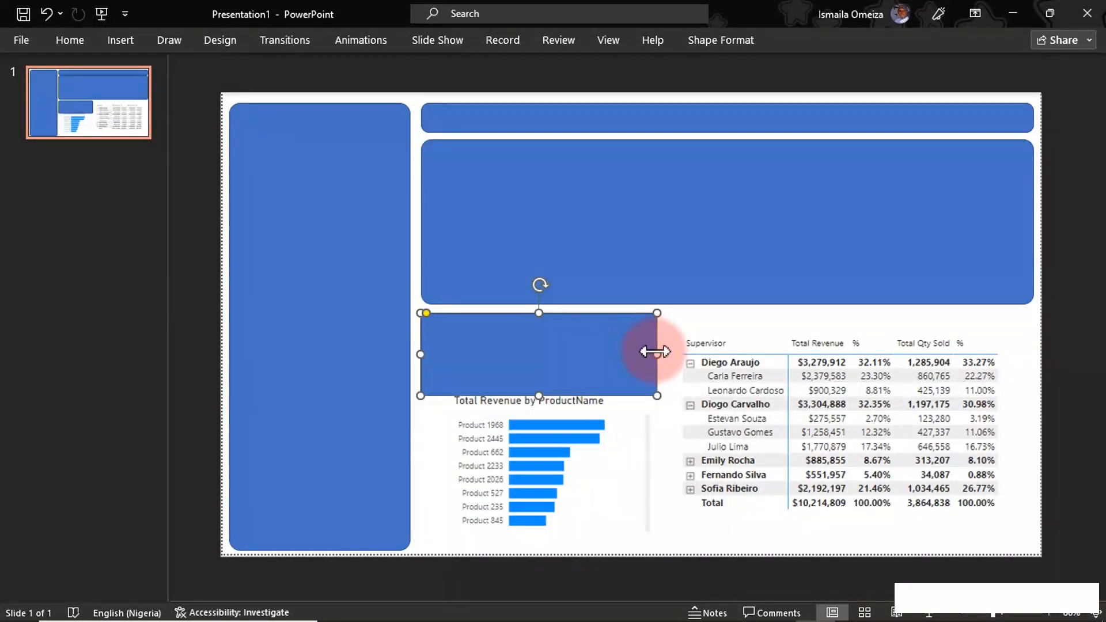
drag(538, 392, 534, 386)
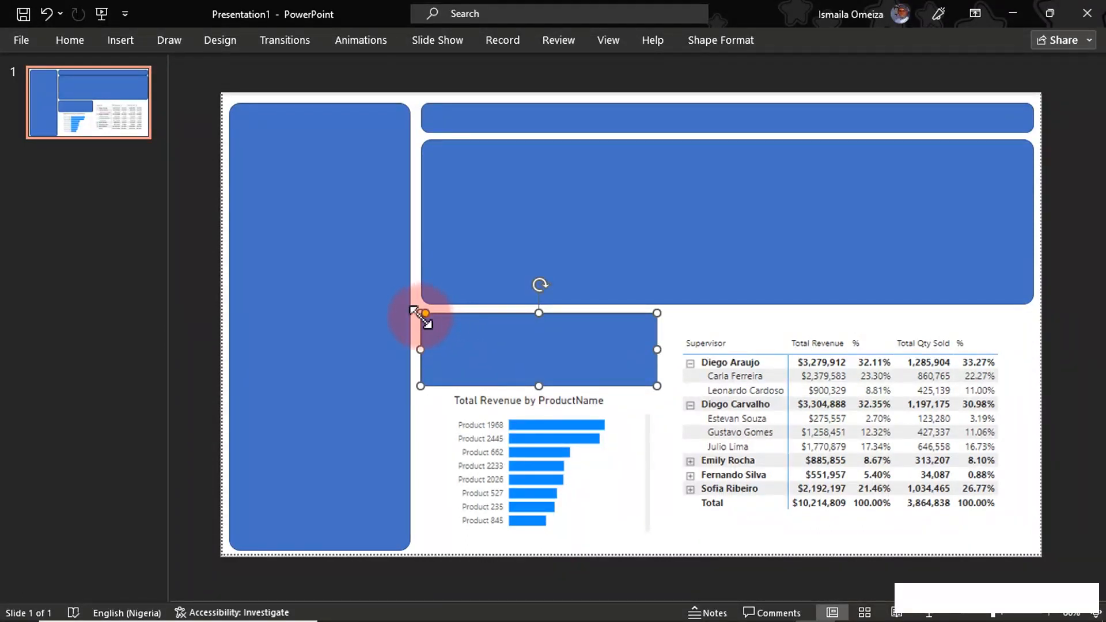
drag(425, 312, 437, 314)
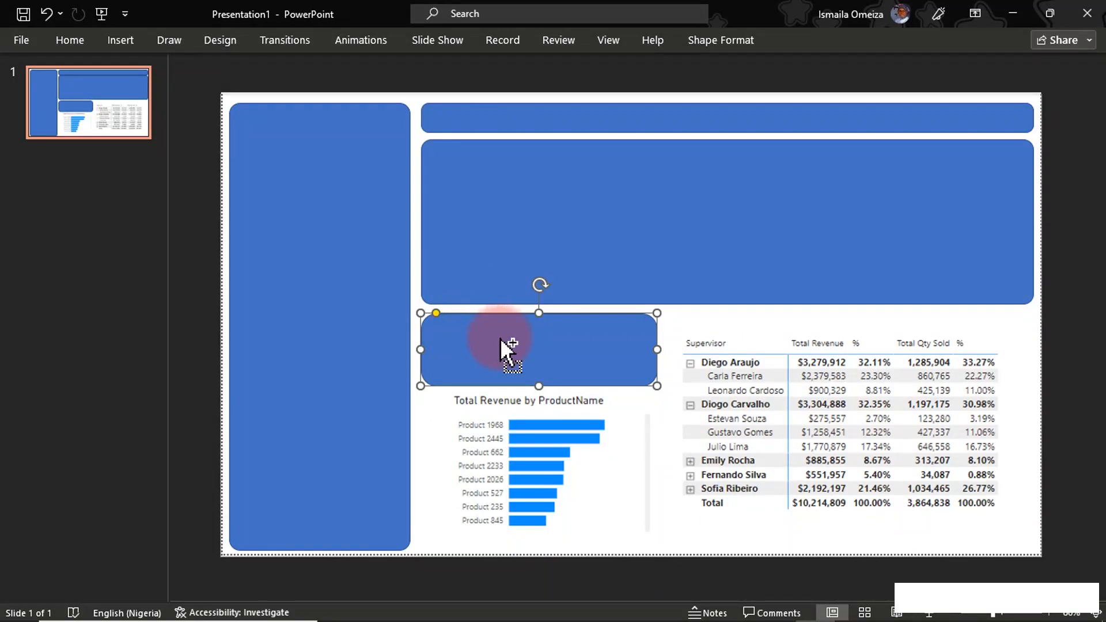
Step: Duplicate the short box beneath itself, reduce the copy's corner rounding, and stretch it down over the Total Revenue by ProductName chart
key(ctrl+d)
drag(557, 501, 560, 416)
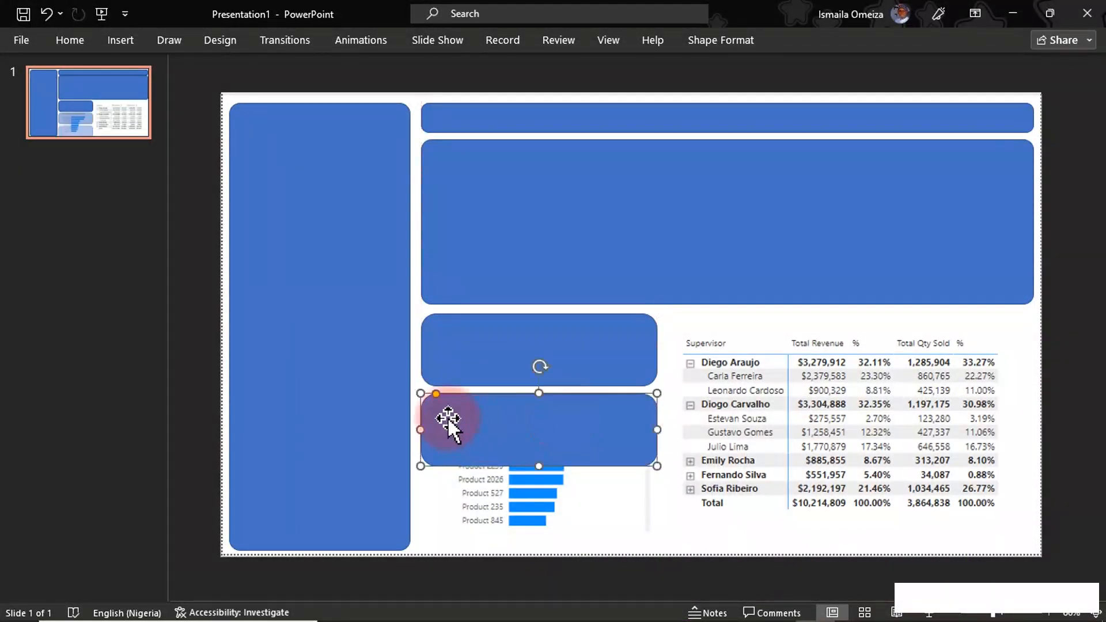
drag(438, 396, 427, 401)
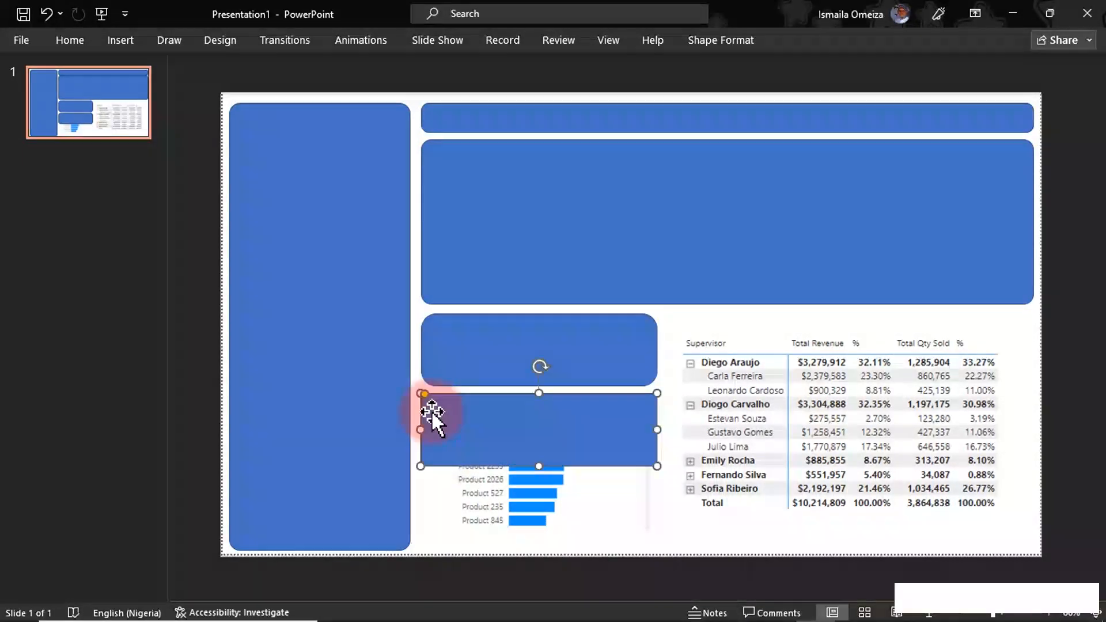
drag(539, 466, 534, 548)
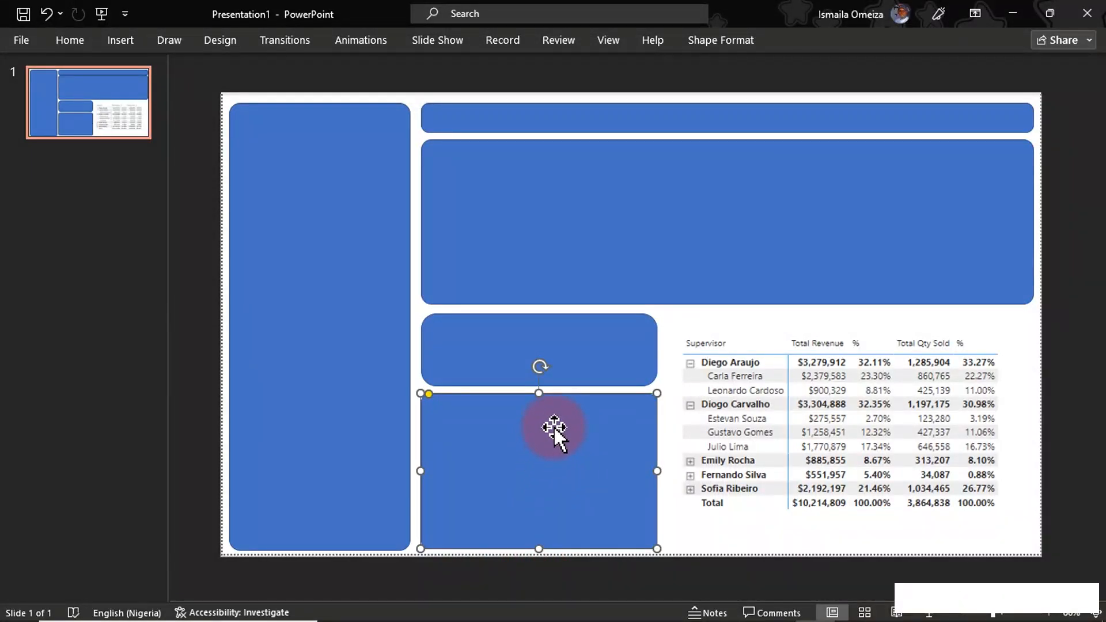
drag(539, 394, 539, 394)
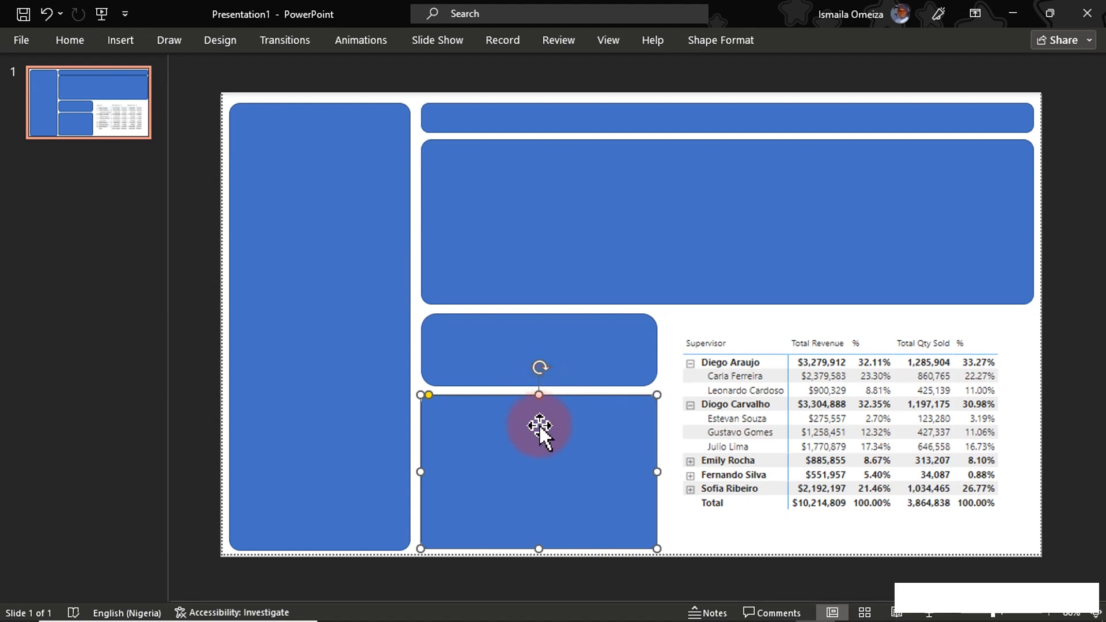
Step: Place a copy of the ProductName panel beside the two stacked boxes and enlarge it to cover the Supervisor table
drag(544, 437, 791, 329)
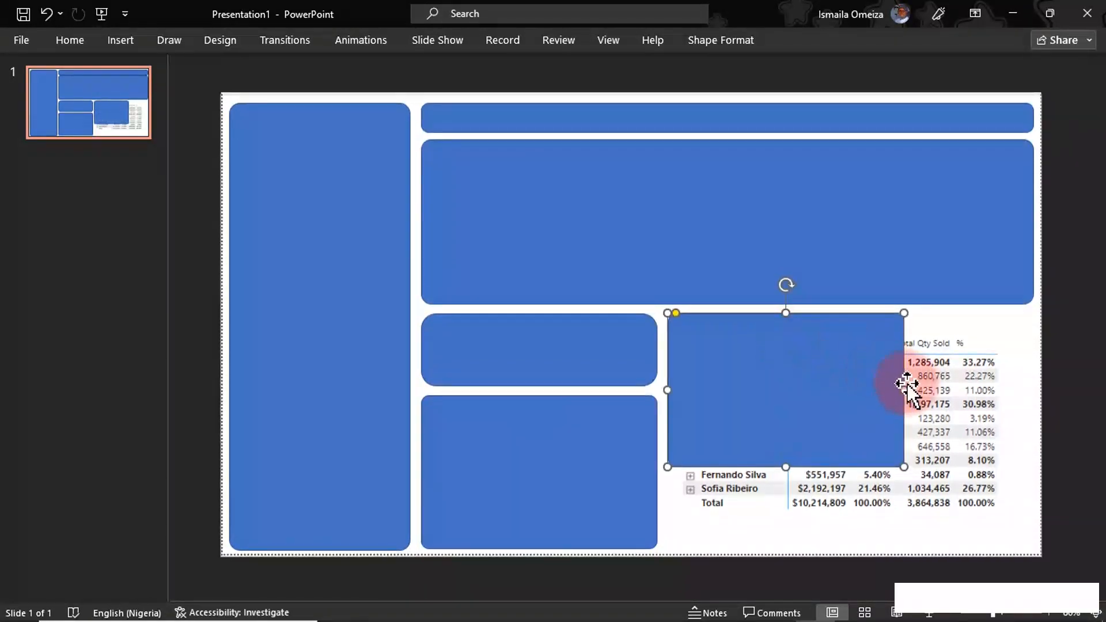
drag(909, 387, 1026, 380)
drag(853, 465, 852, 547)
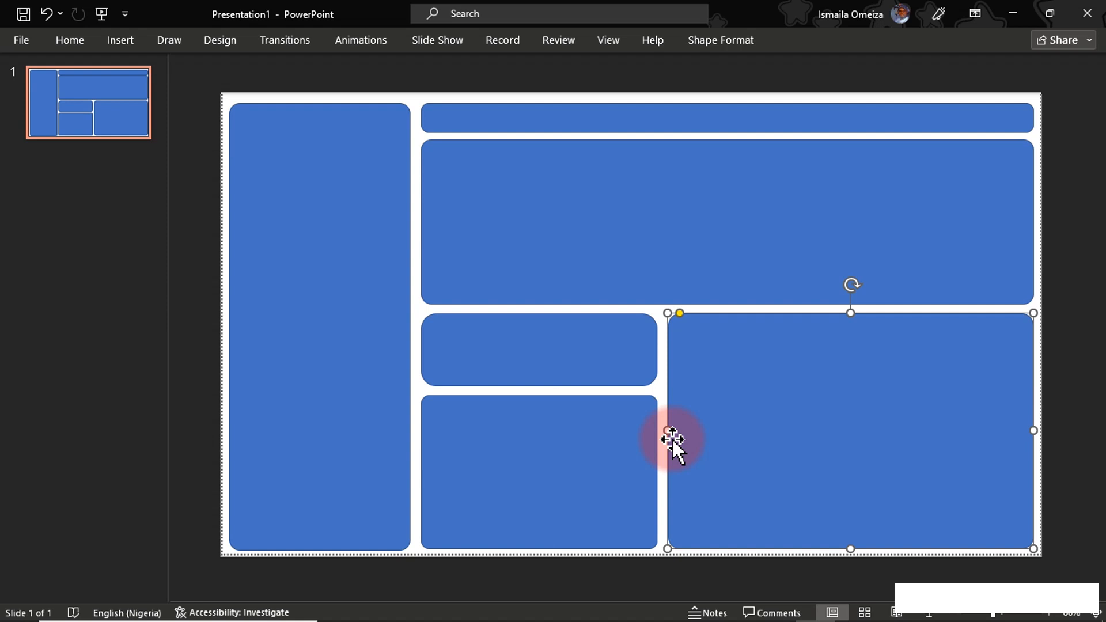
Step: Pull the sales report snapshot out from behind the blue panels and delete it from the slide
click(376, 95)
drag(406, 107, 276, 225)
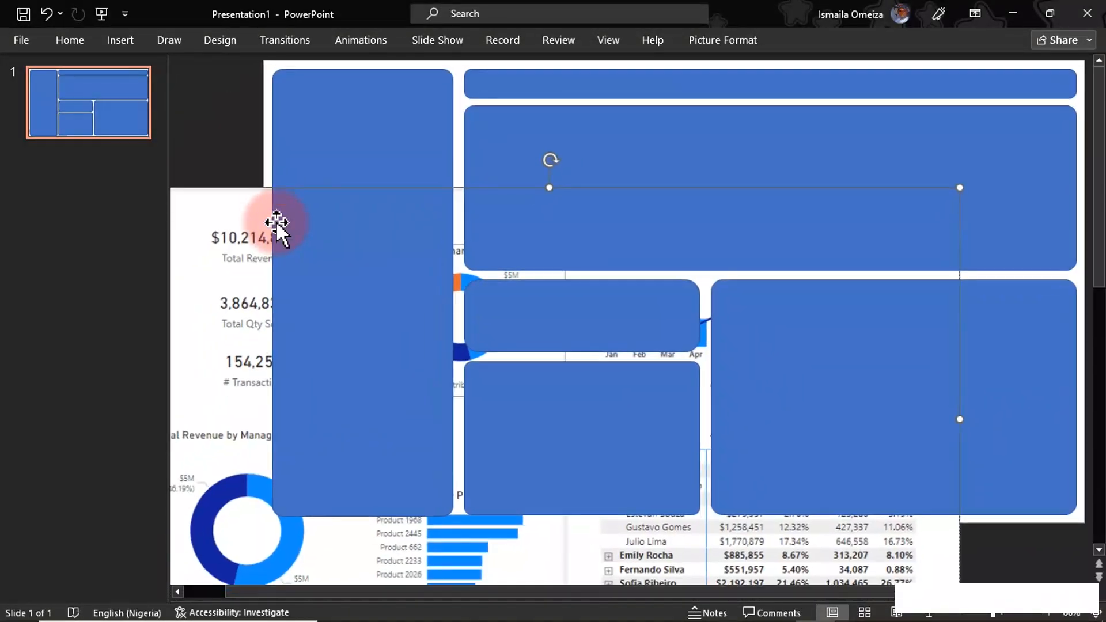
key(Delete)
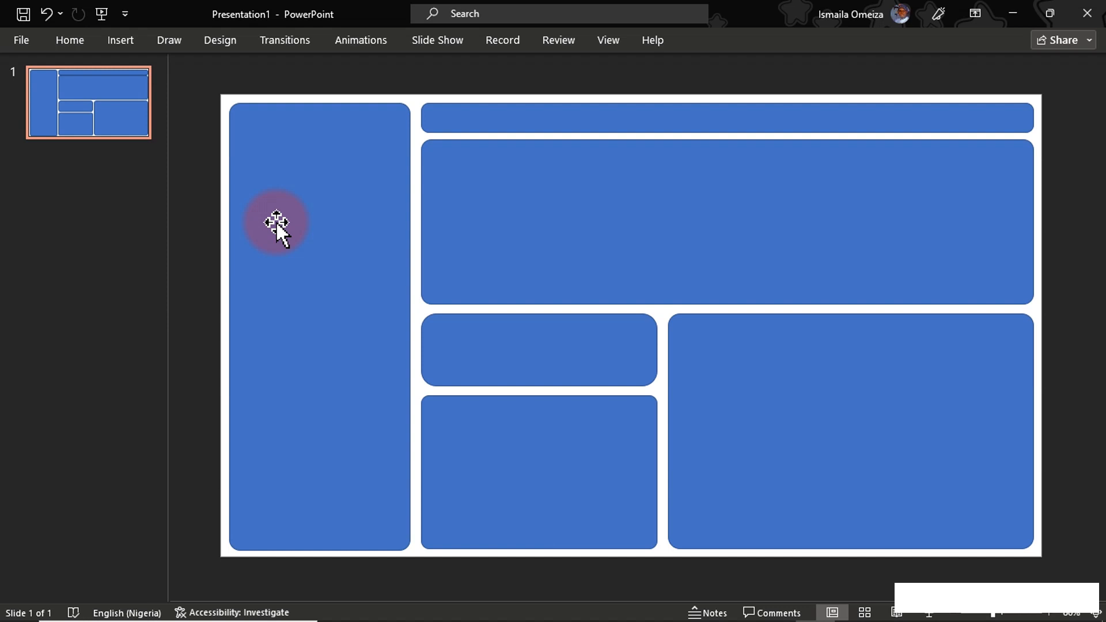
Step: Switch to the Chrome browser and open the Adobe Color site at color.adobe.com
mouse_move(512, 615)
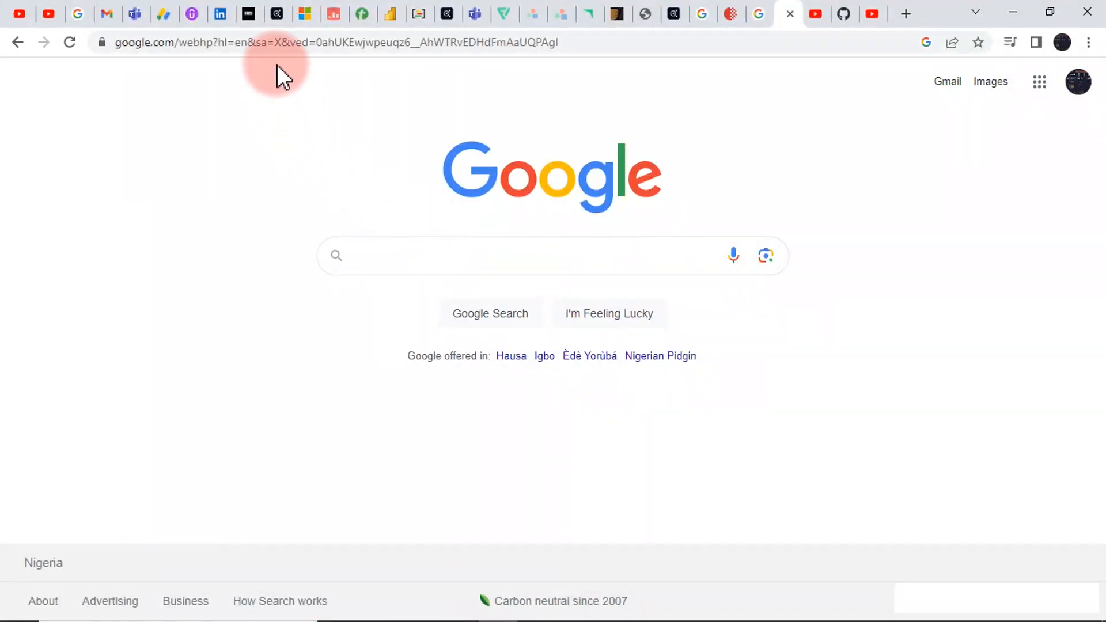
click(275, 49)
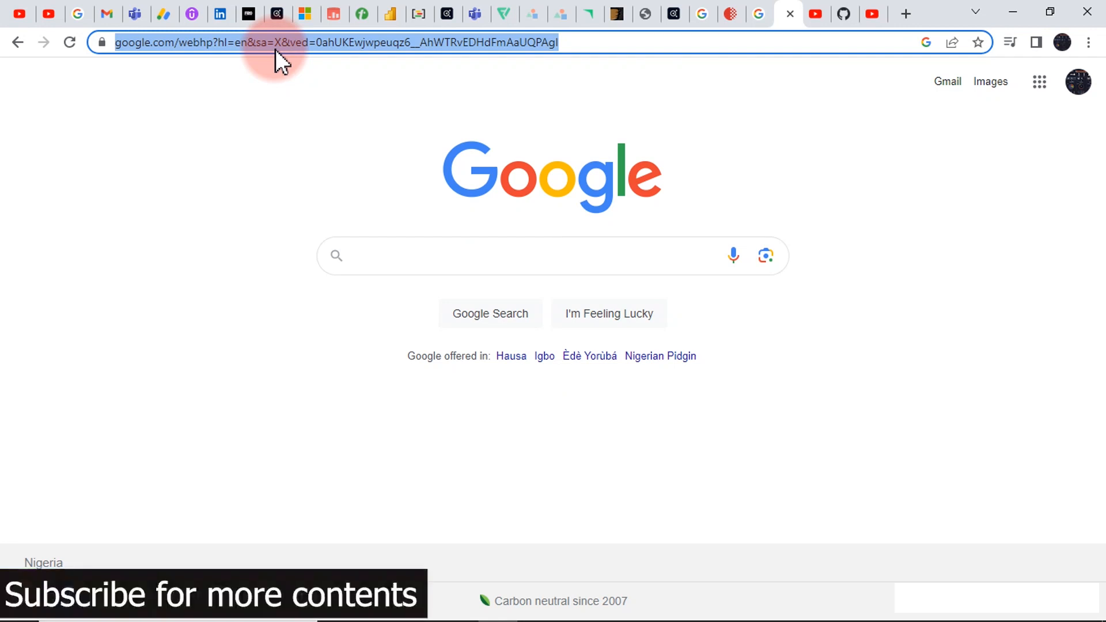
text(color.adobe.com/explore)
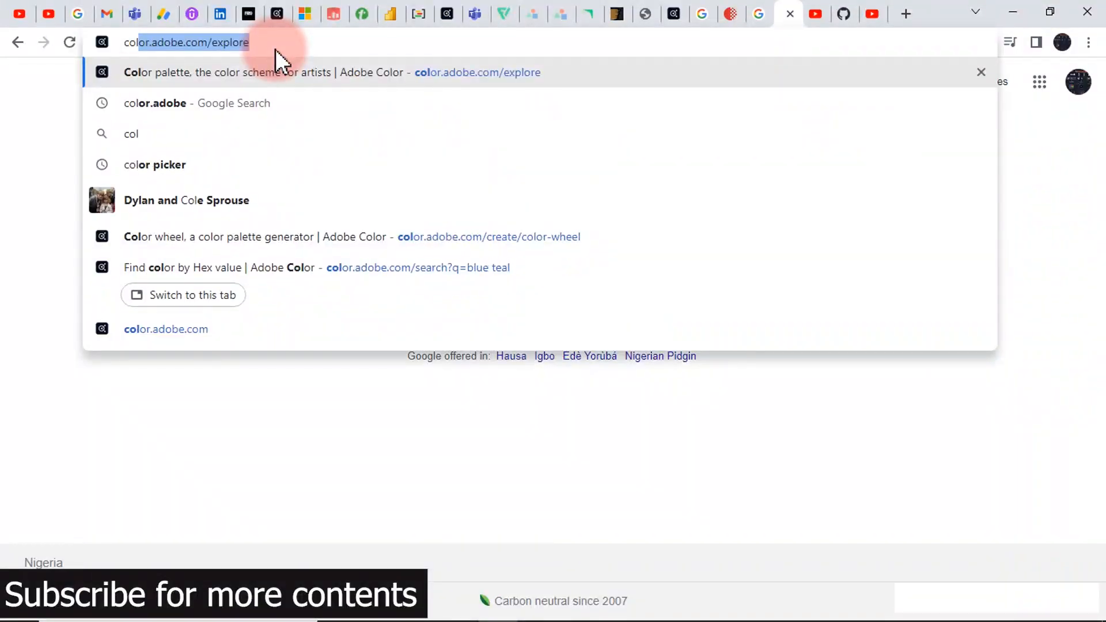
click(283, 41)
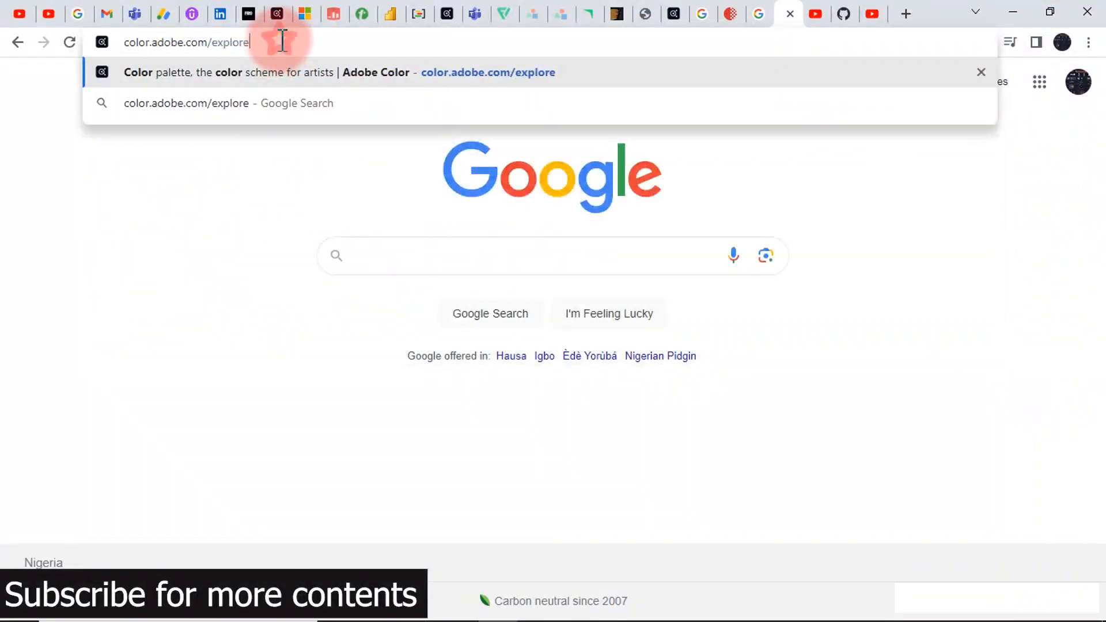
key(BackSpace)
key(BackSpace)
key(BackSpace)
key(BackSpace)
key(BackSpace)
key(BackSpace)
key(BackSpace)
key(BackSpace)
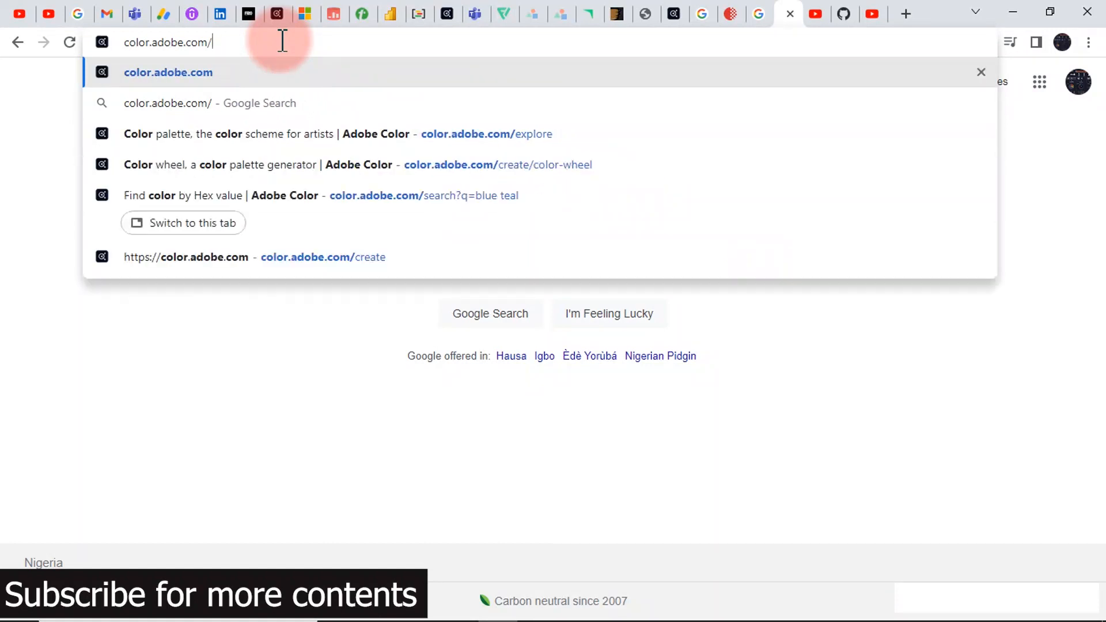
key(Return)
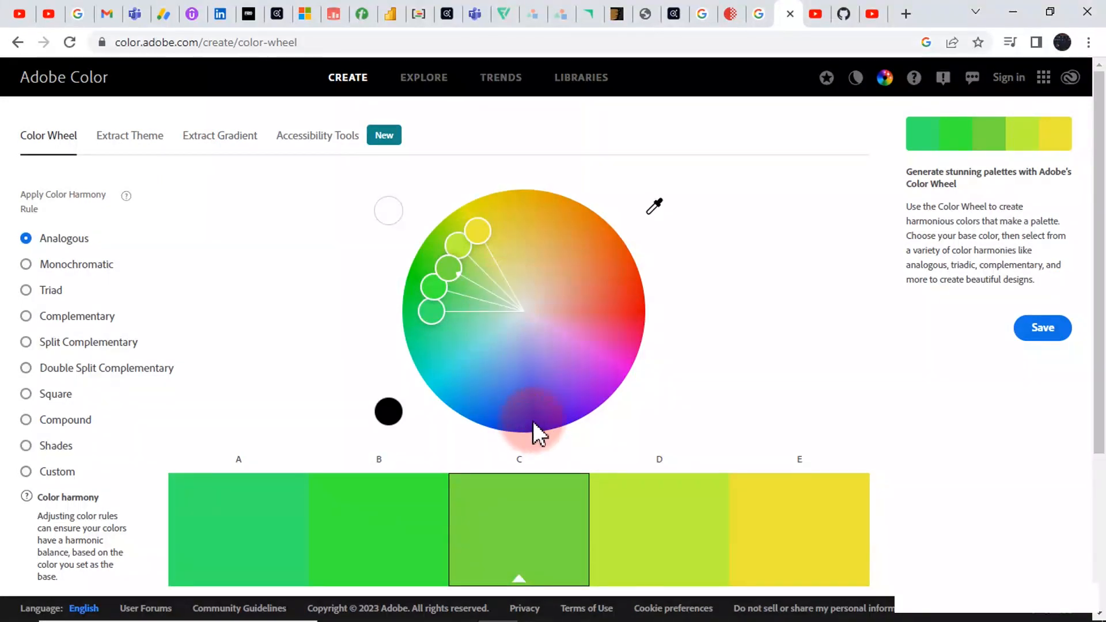
Step: Examine the color wheel's palette and color values, and browse the themes on the Explore page
scroll(534, 423, down, 4)
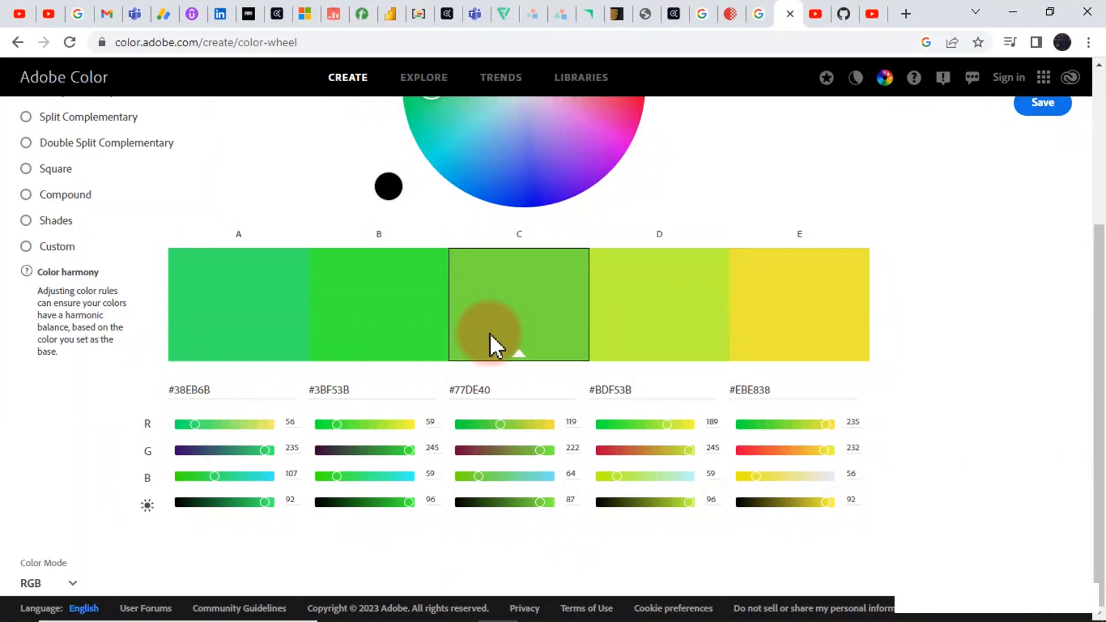
scroll(461, 271, up, 4)
click(425, 79)
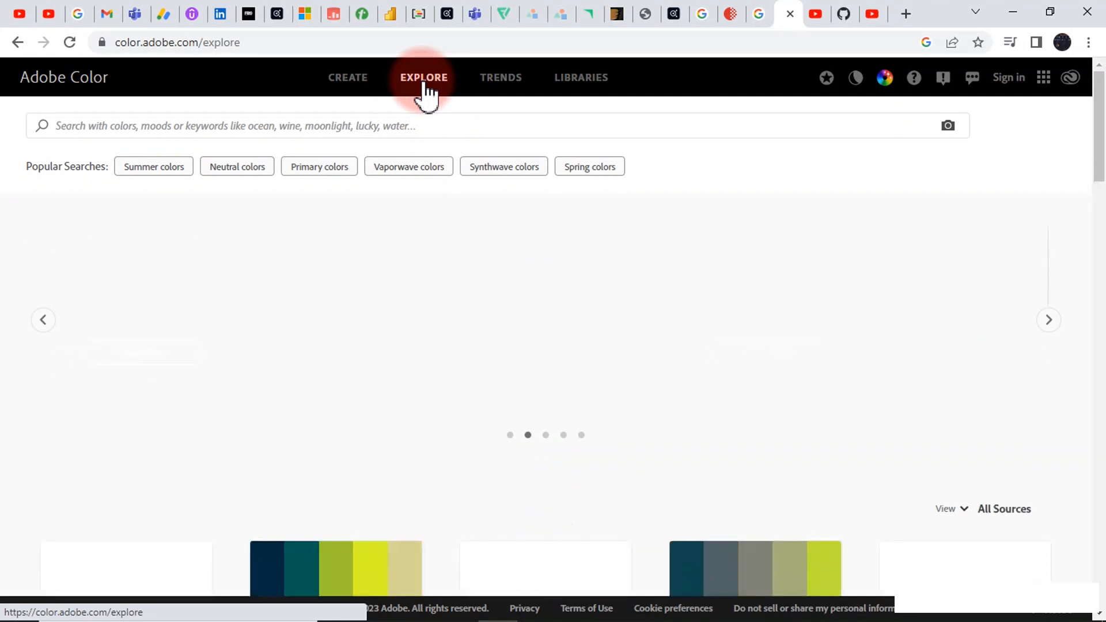
scroll(478, 328, down, 4)
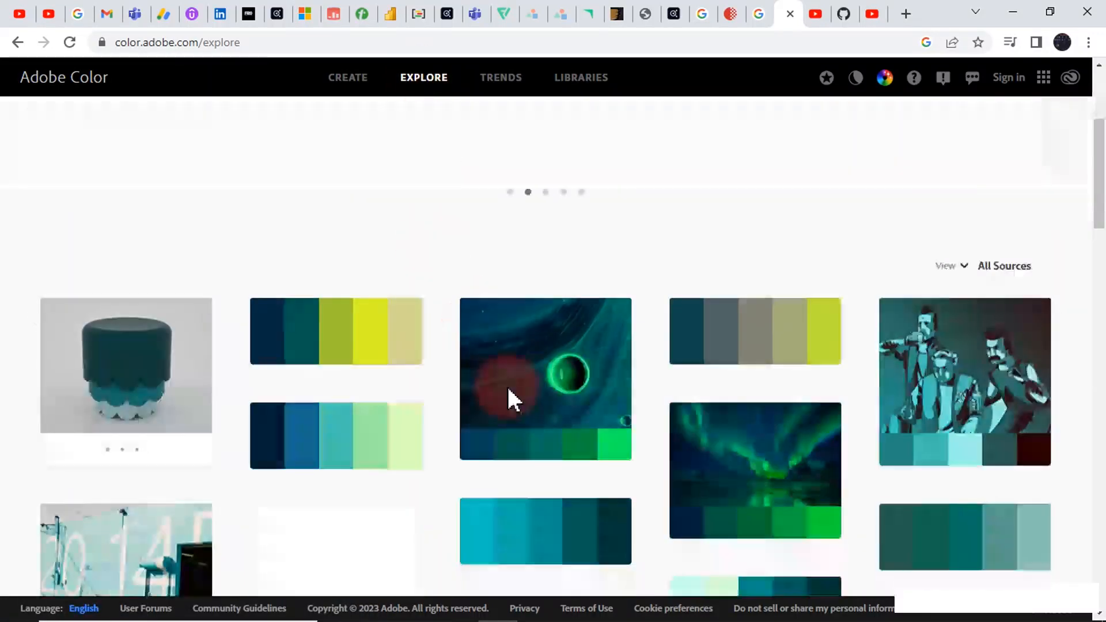
scroll(494, 424, down, 4)
scroll(494, 427, down, 15)
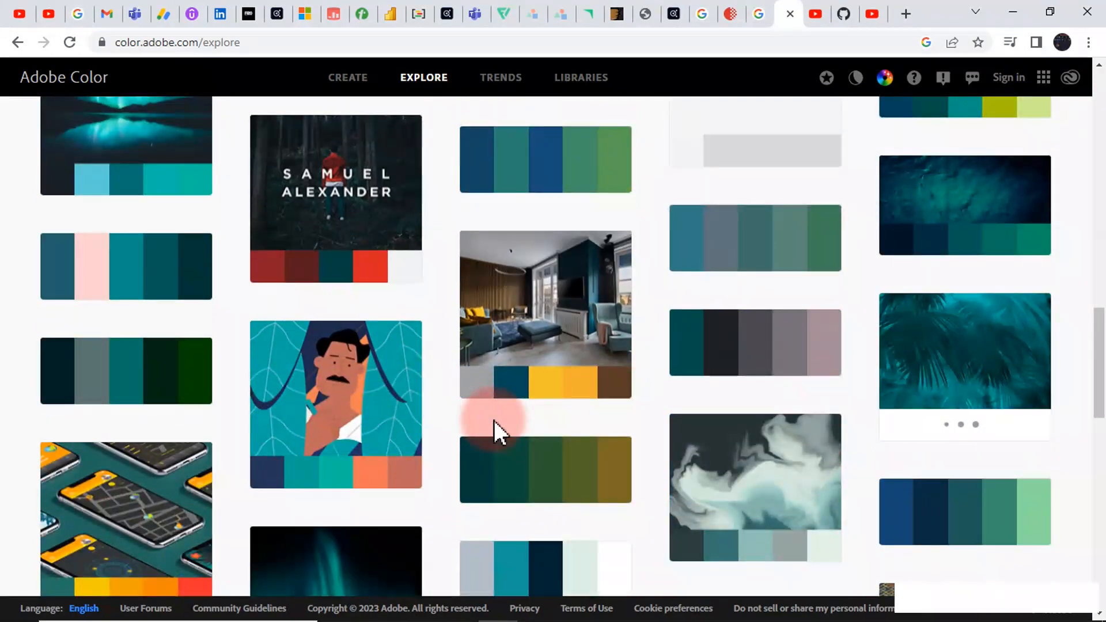
scroll(495, 426, down, 10)
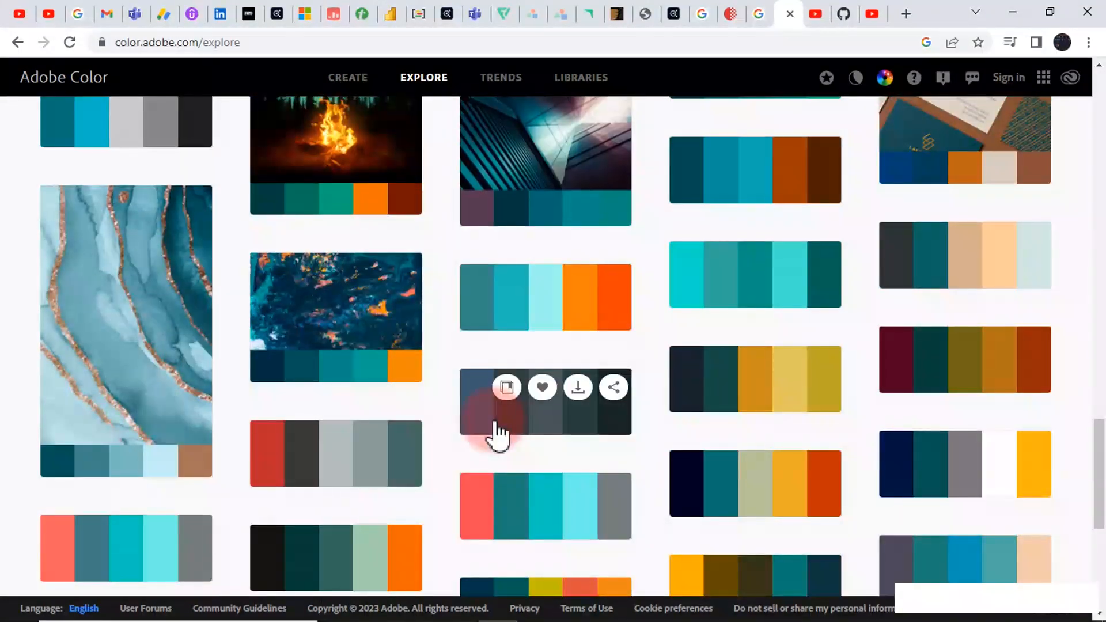
scroll(497, 433, up, 20)
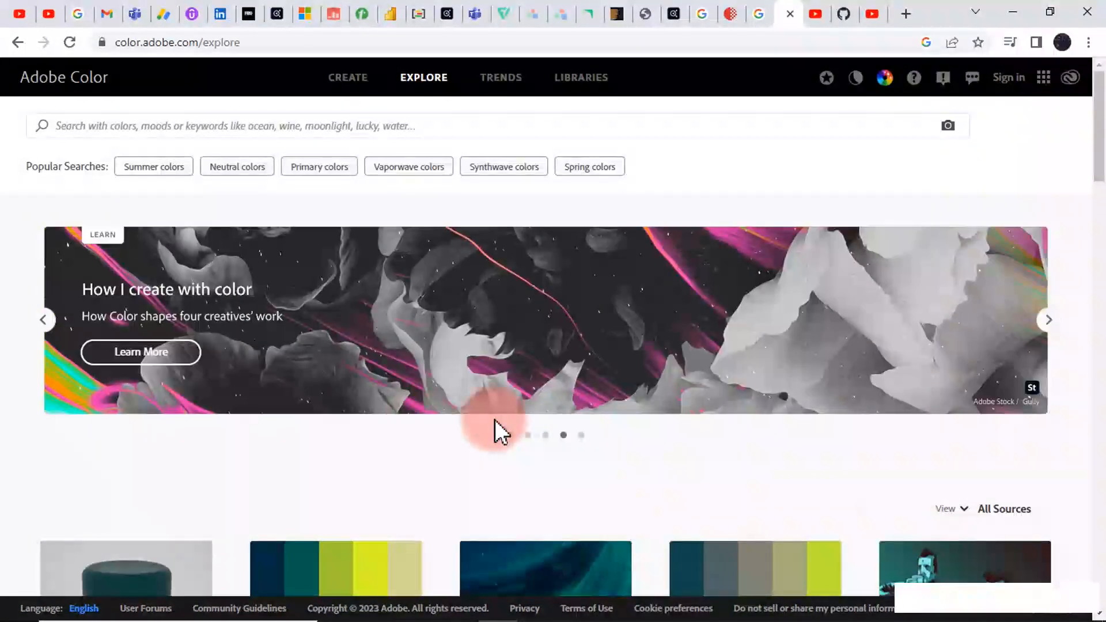
Step: Search the color themes for "blue gray yellow"
click(121, 125)
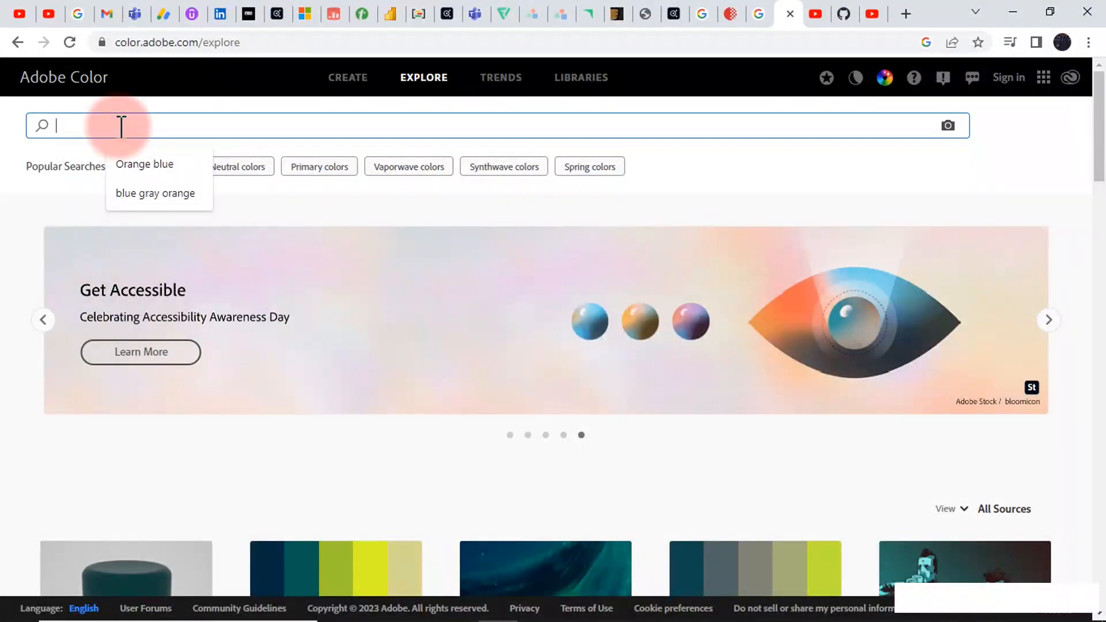
text(blue)
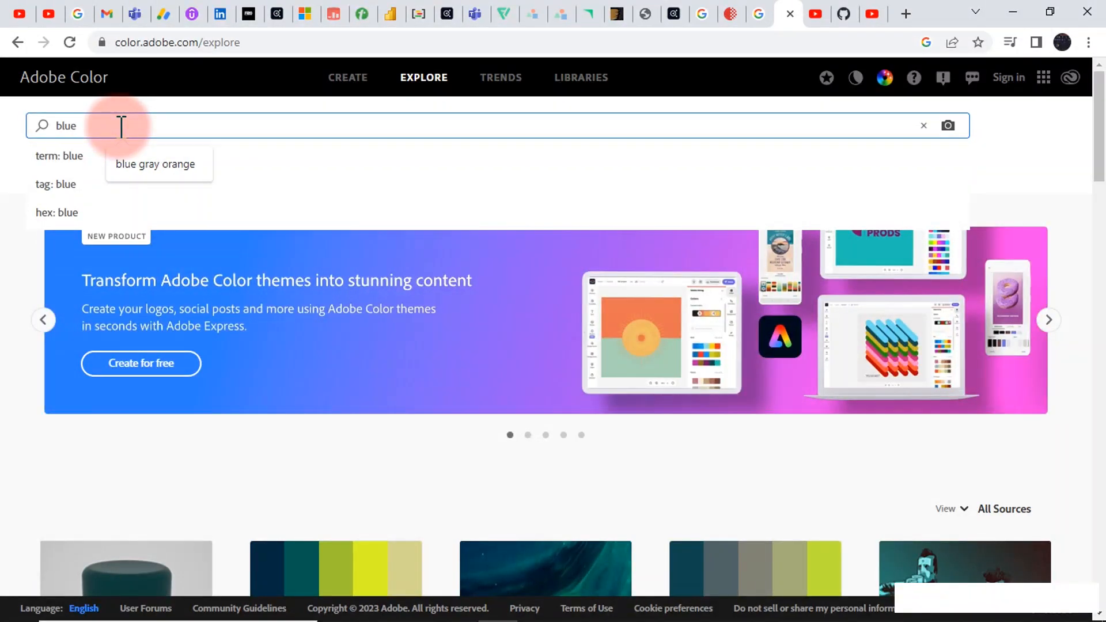
text( gra)
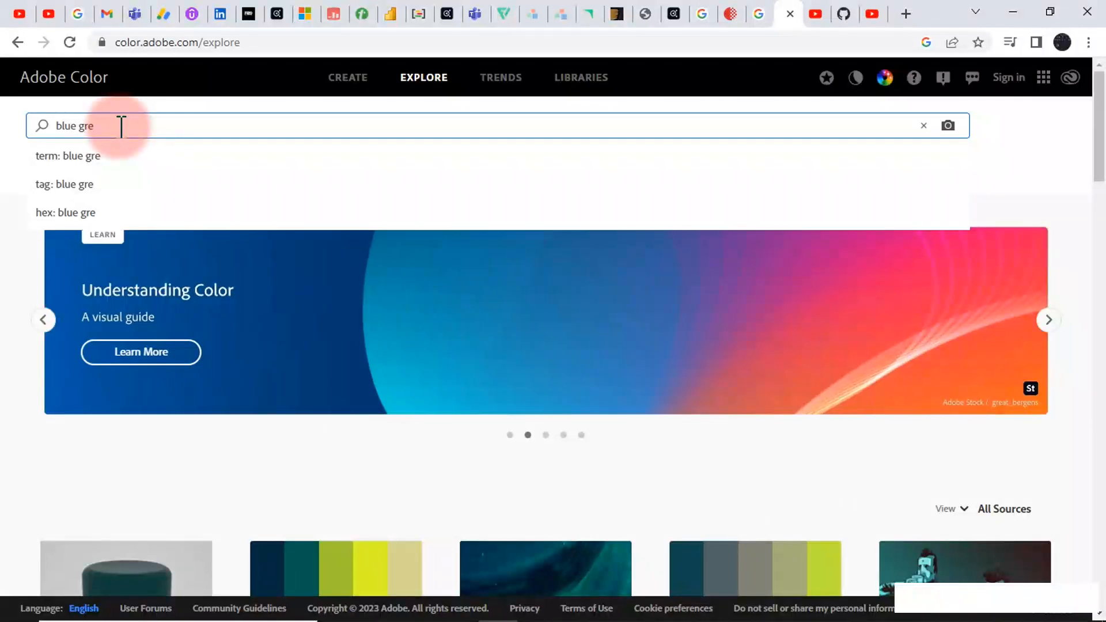
text(y )
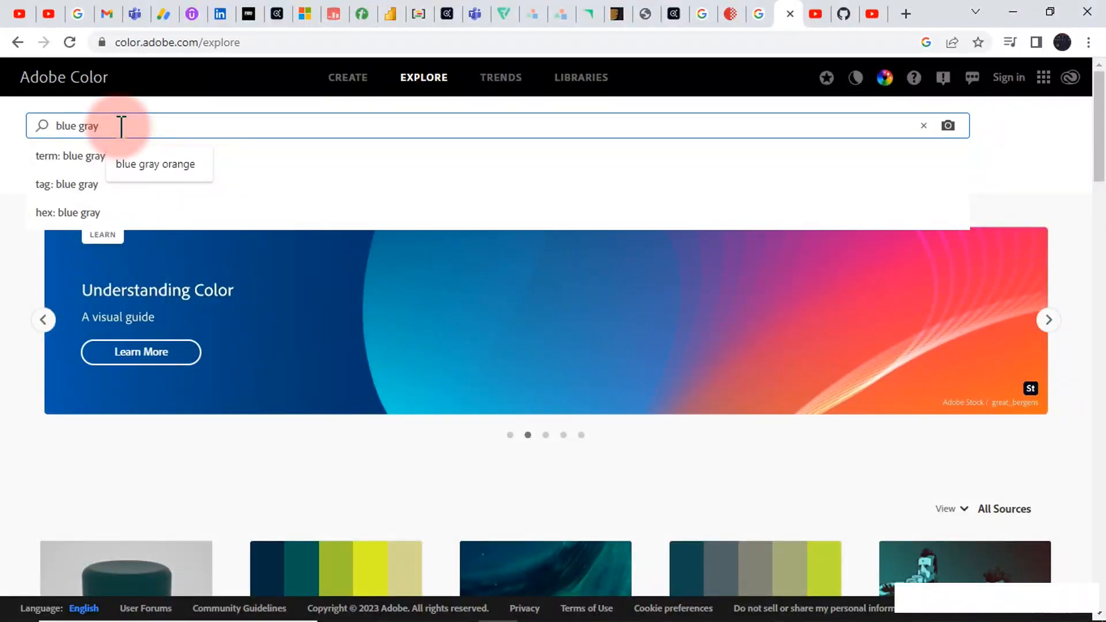
text(yellow)
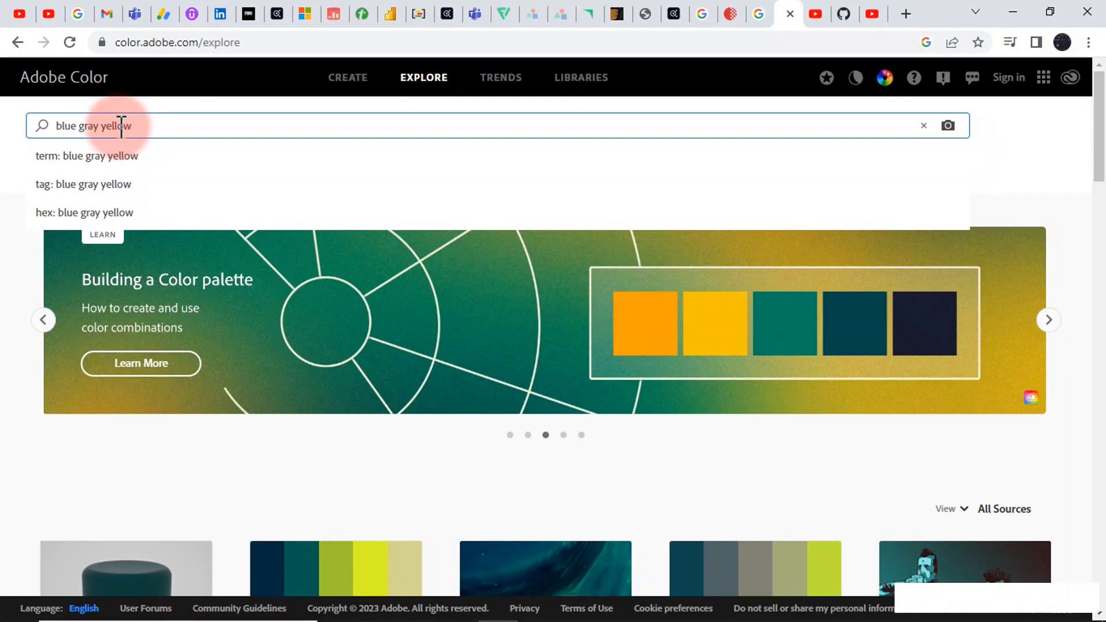
key(Return)
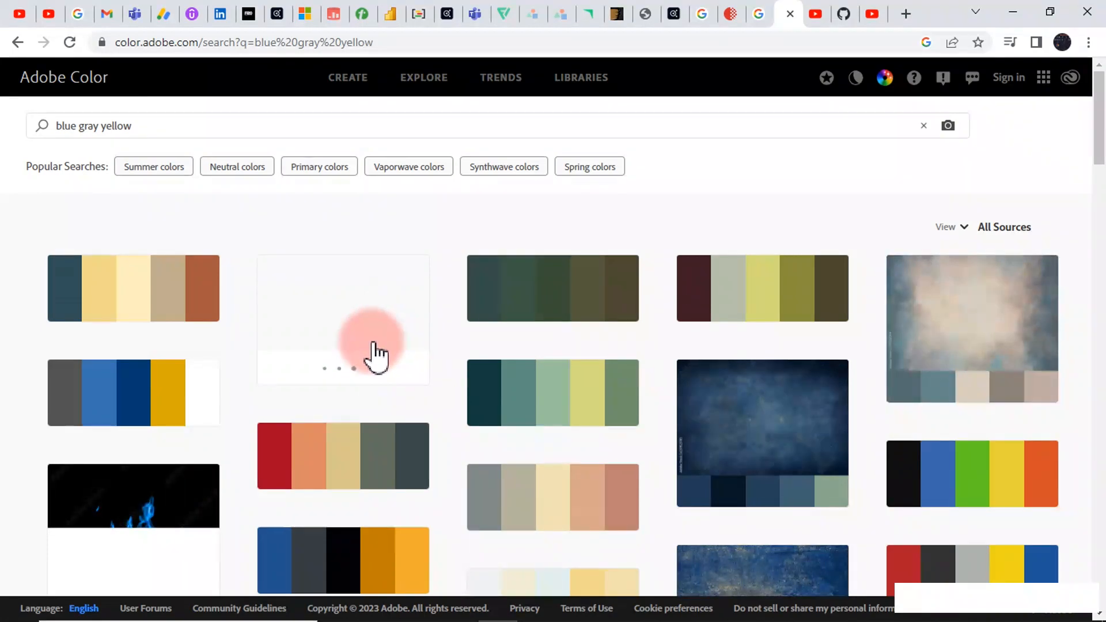
Step: Examine the blue gray yellow themes for a palette suited to the dashboard background
scroll(374, 357, down, 3)
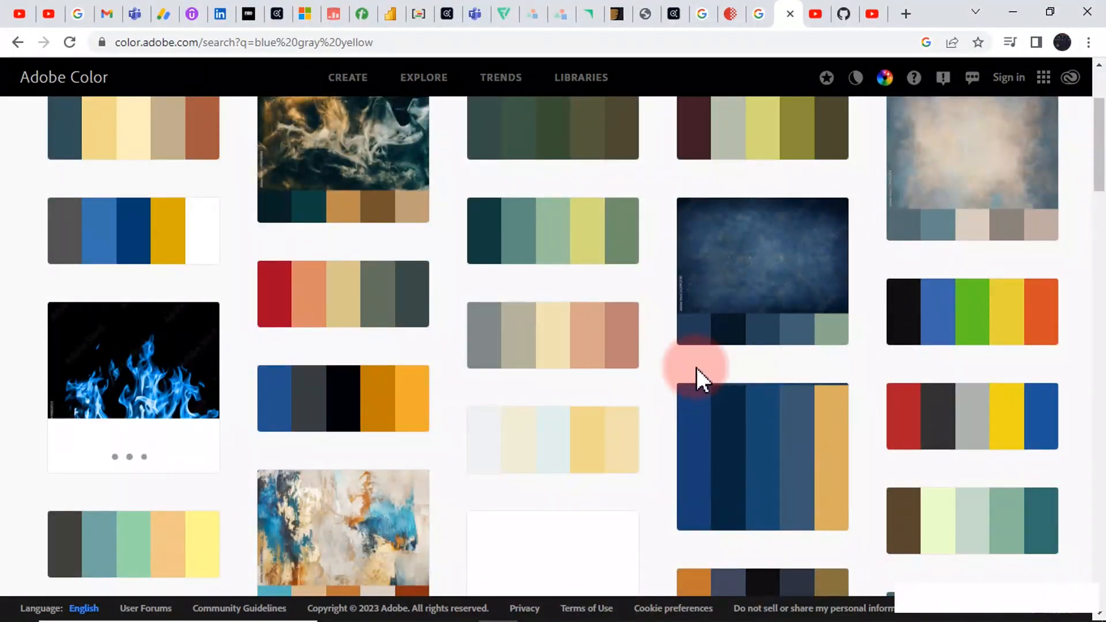
scroll(697, 368, down, 1)
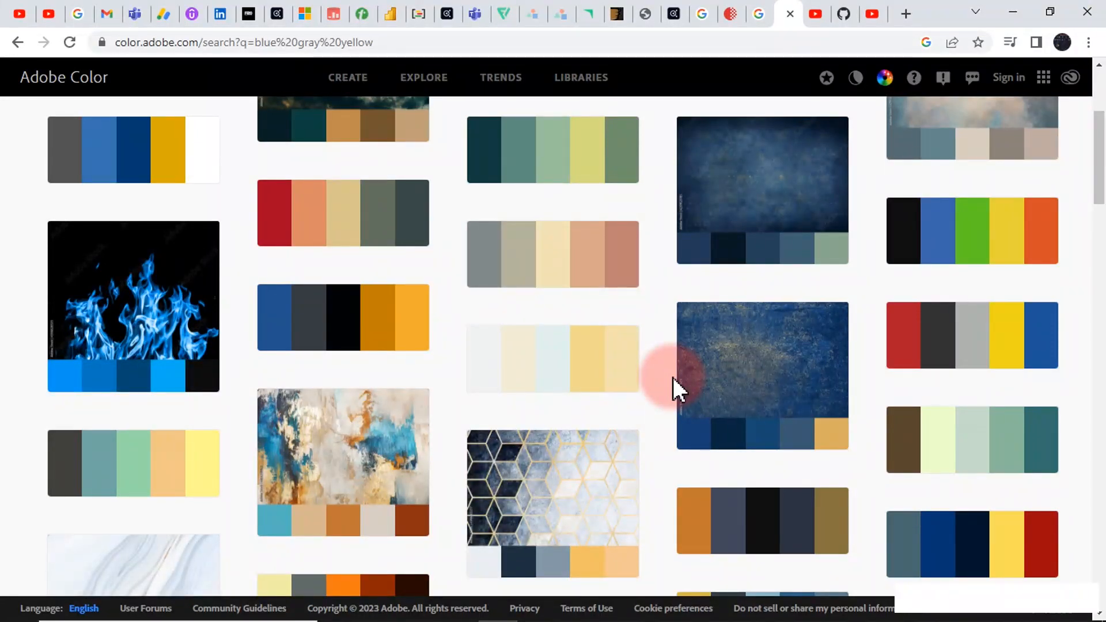
scroll(544, 403, down, 5)
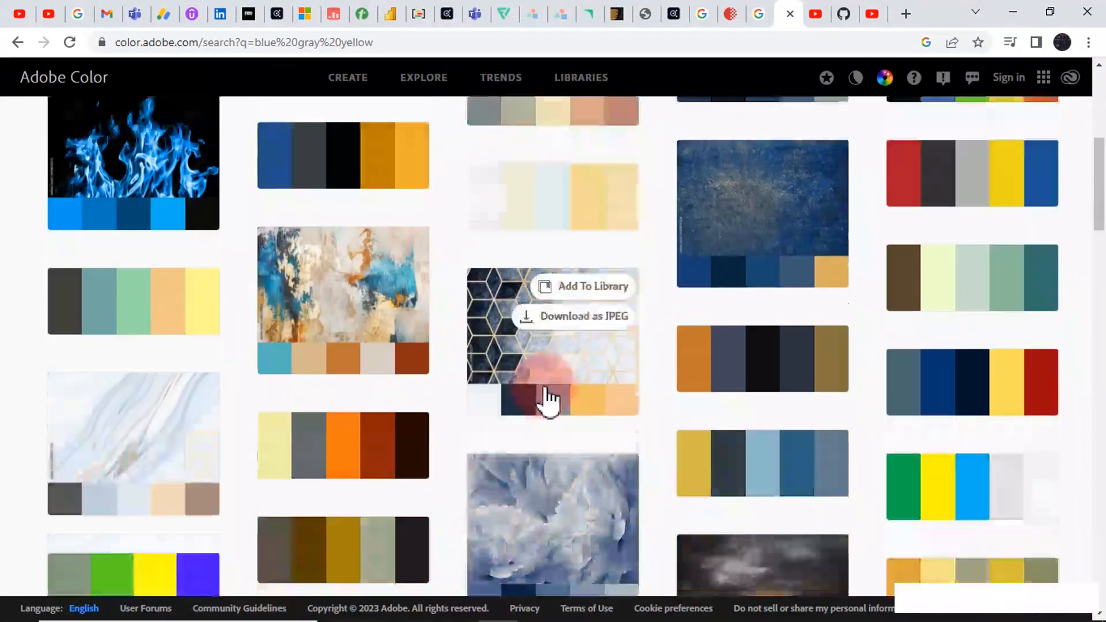
scroll(544, 407, down, 1)
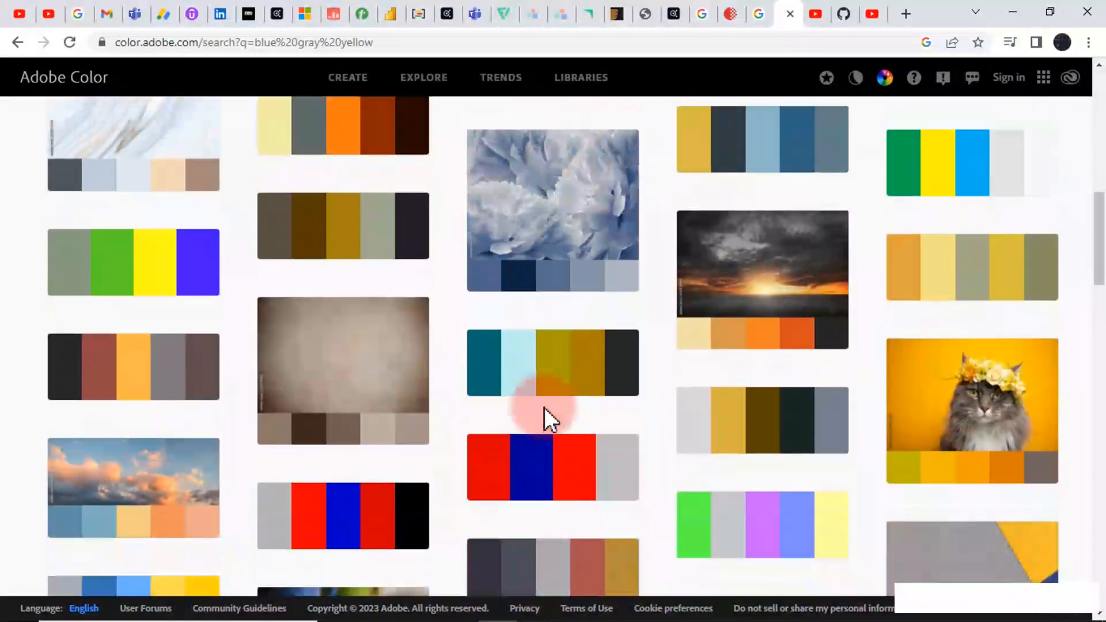
scroll(540, 423, down, 2)
scroll(517, 458, down, 2)
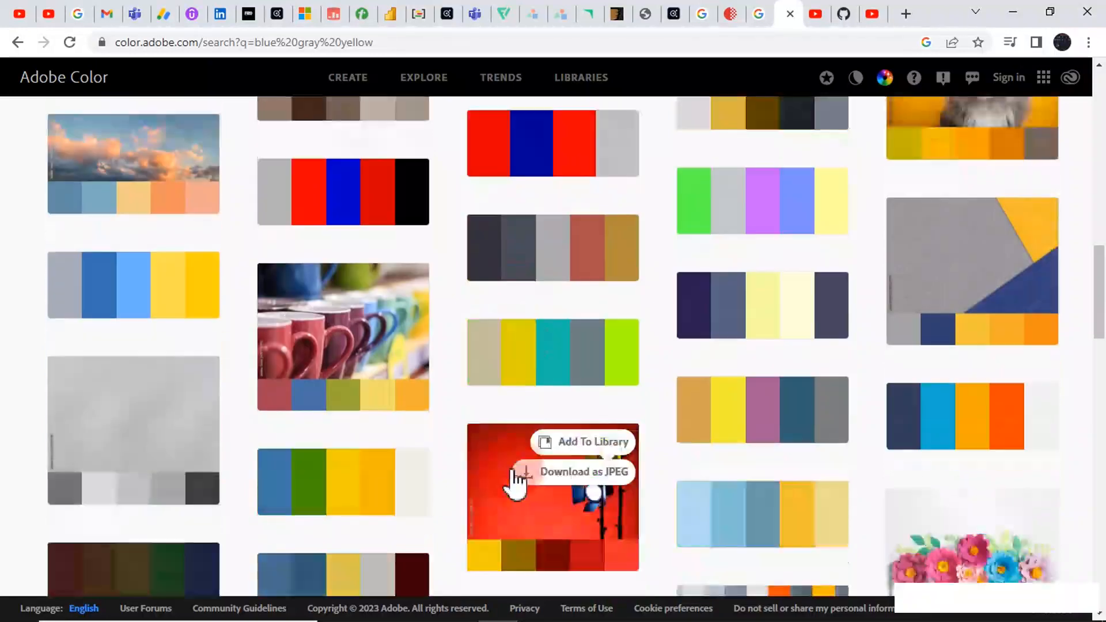
scroll(523, 416, down, 4)
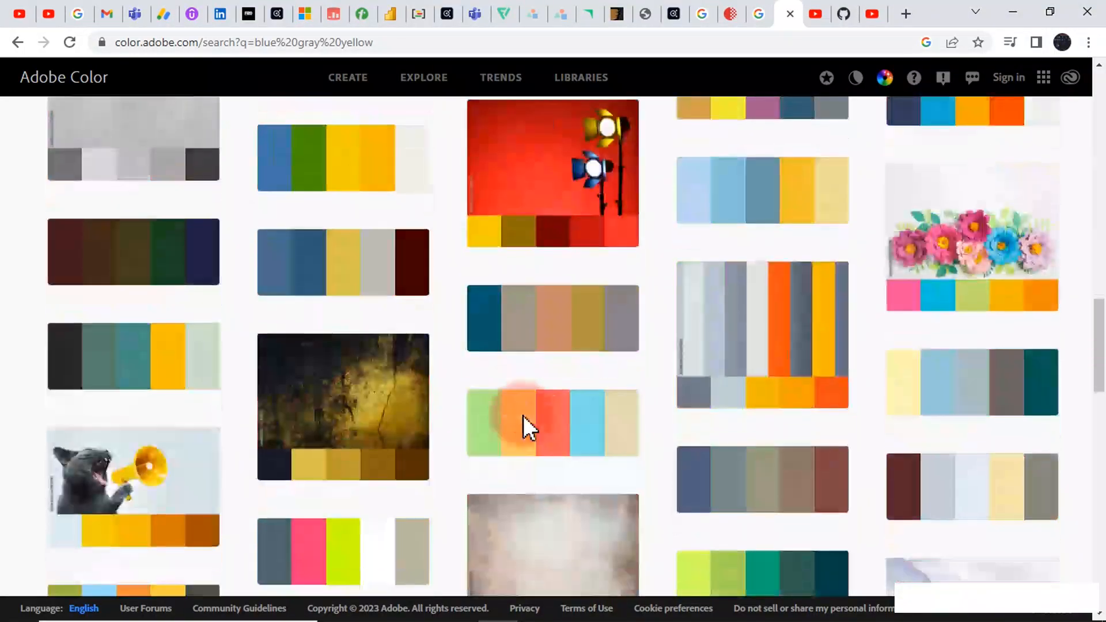
scroll(523, 426, down, 3)
scroll(525, 422, down, 2)
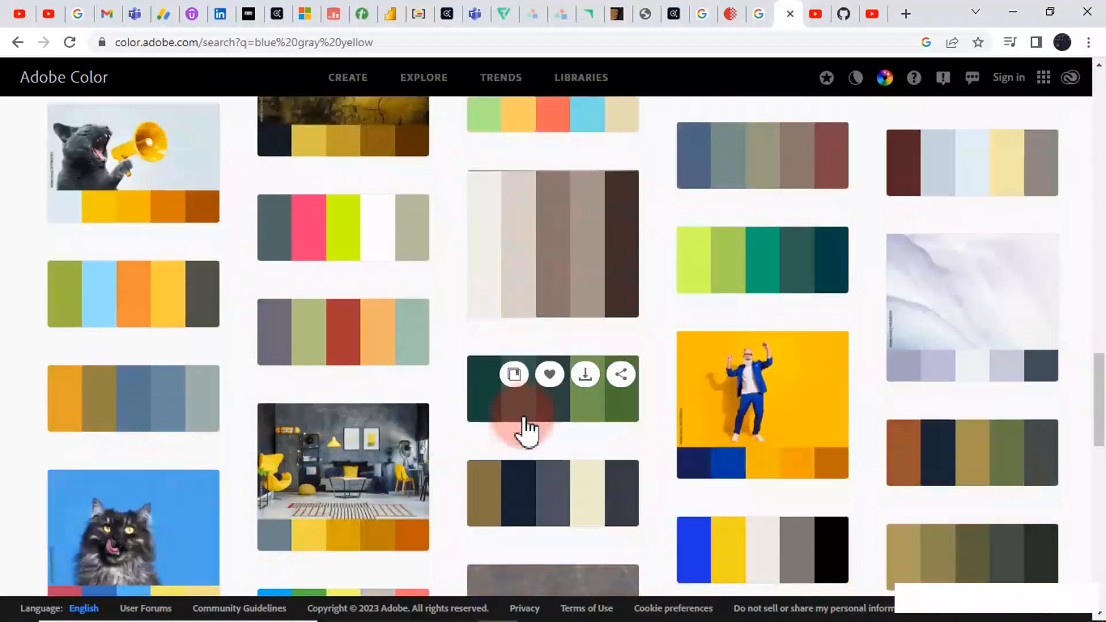
scroll(526, 426, down, 6)
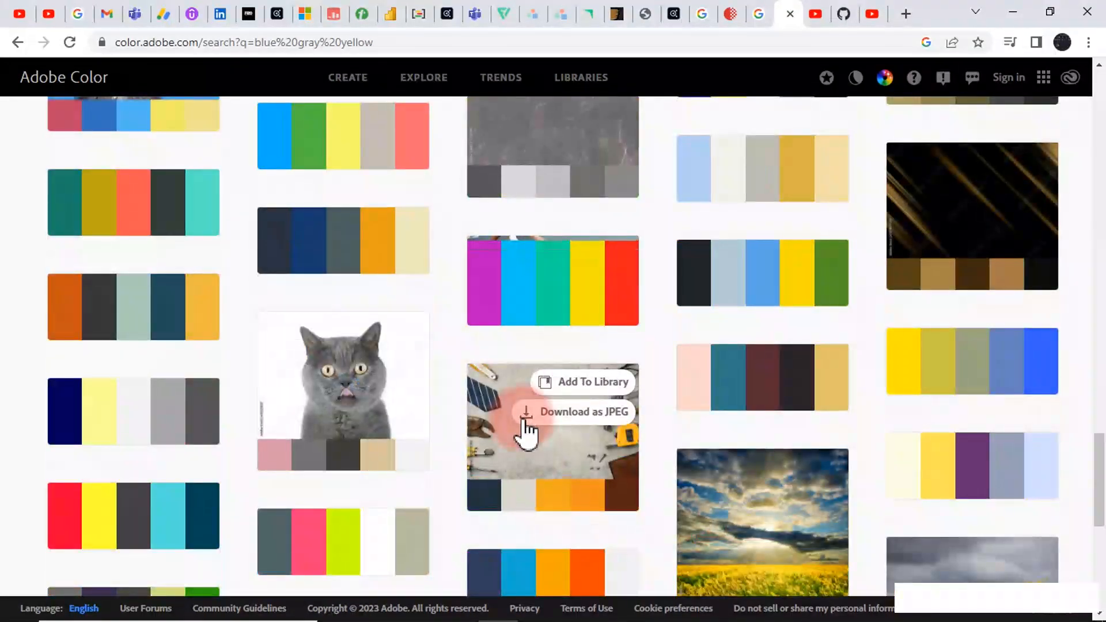
scroll(522, 428, down, 2)
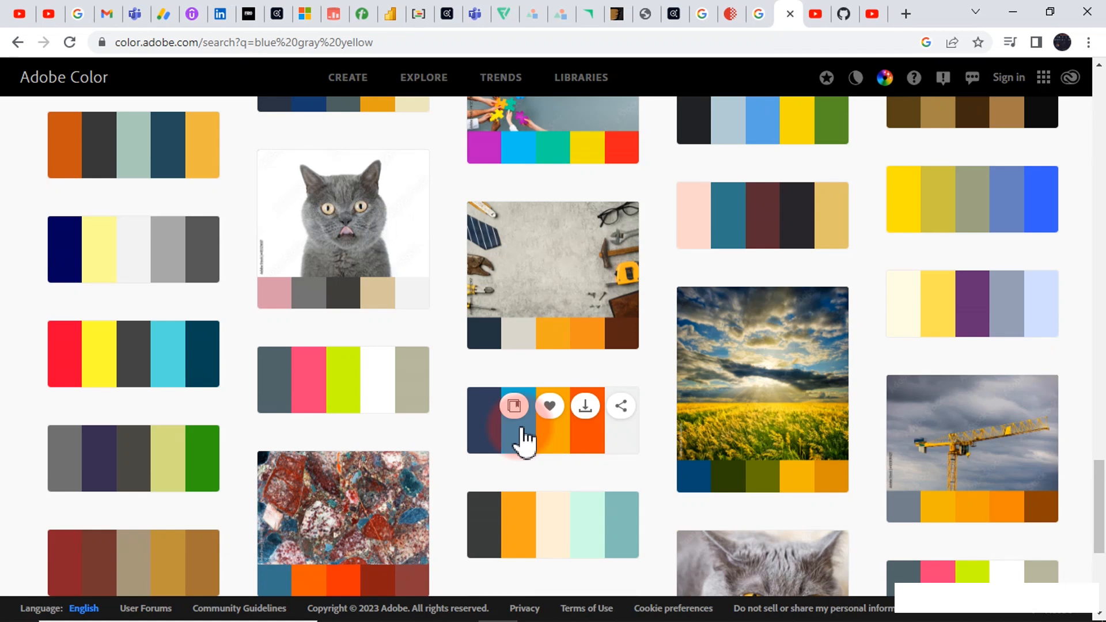
scroll(521, 432, up, 10)
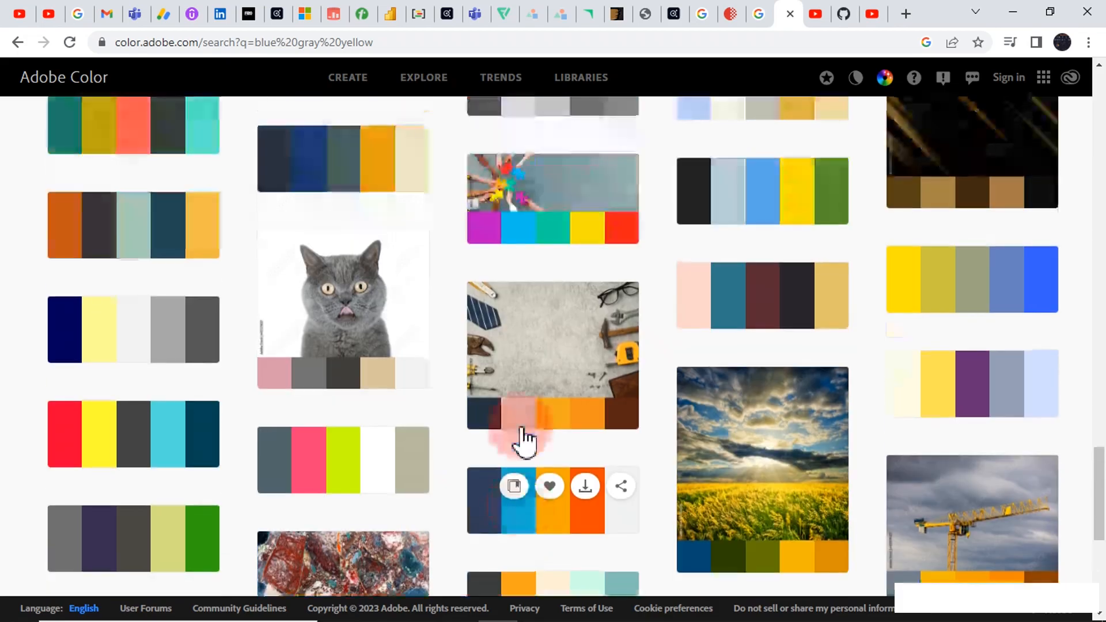
scroll(541, 409, up, 15)
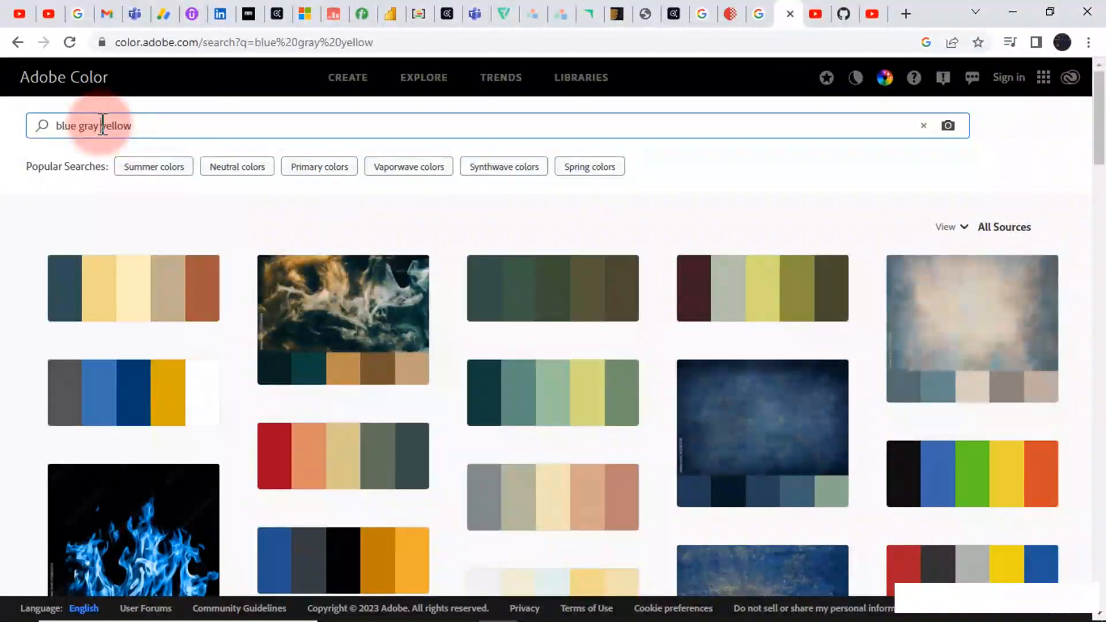
Step: Refine the theme search with "light blue" before "yellow", and open the theme combining coral, pale blue, cream, gray and navy
click(102, 125)
text(light blue)
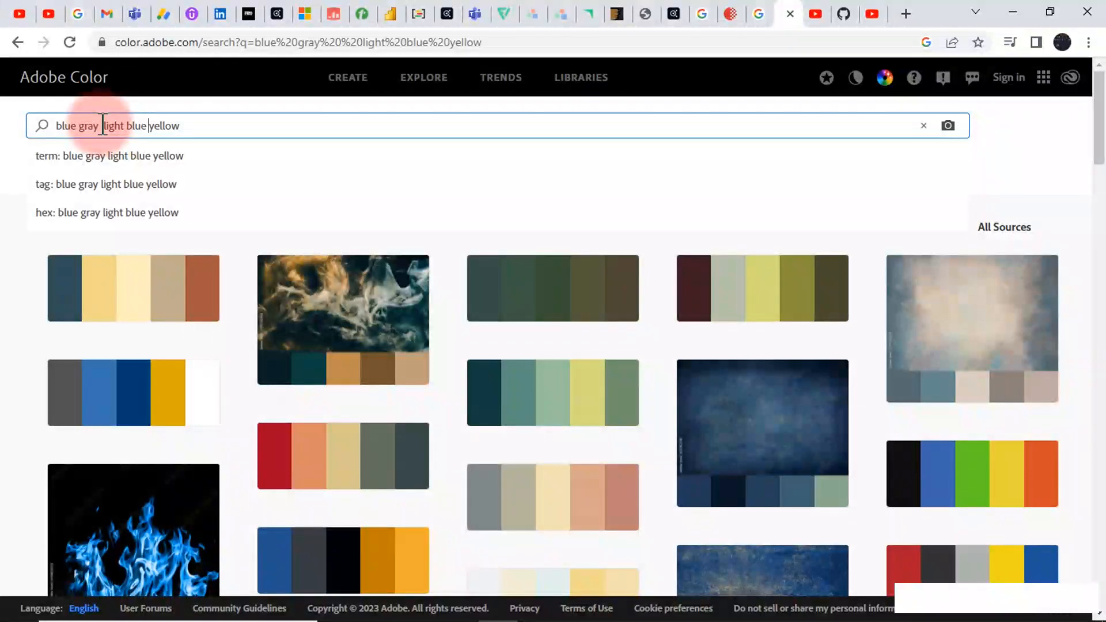
key(Return)
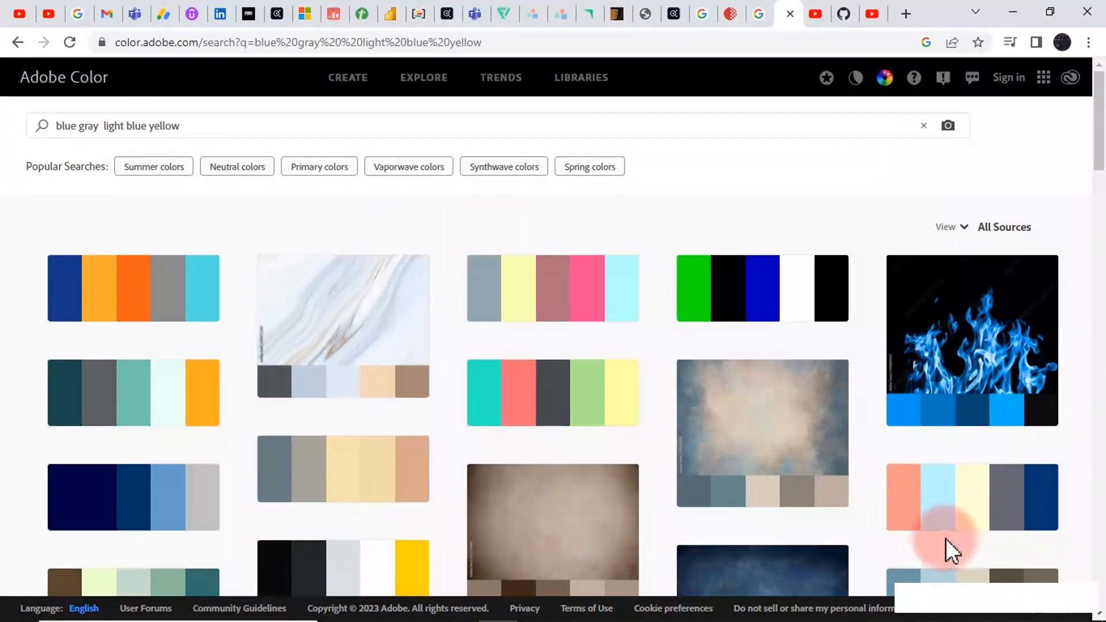
mouse_move(964, 537)
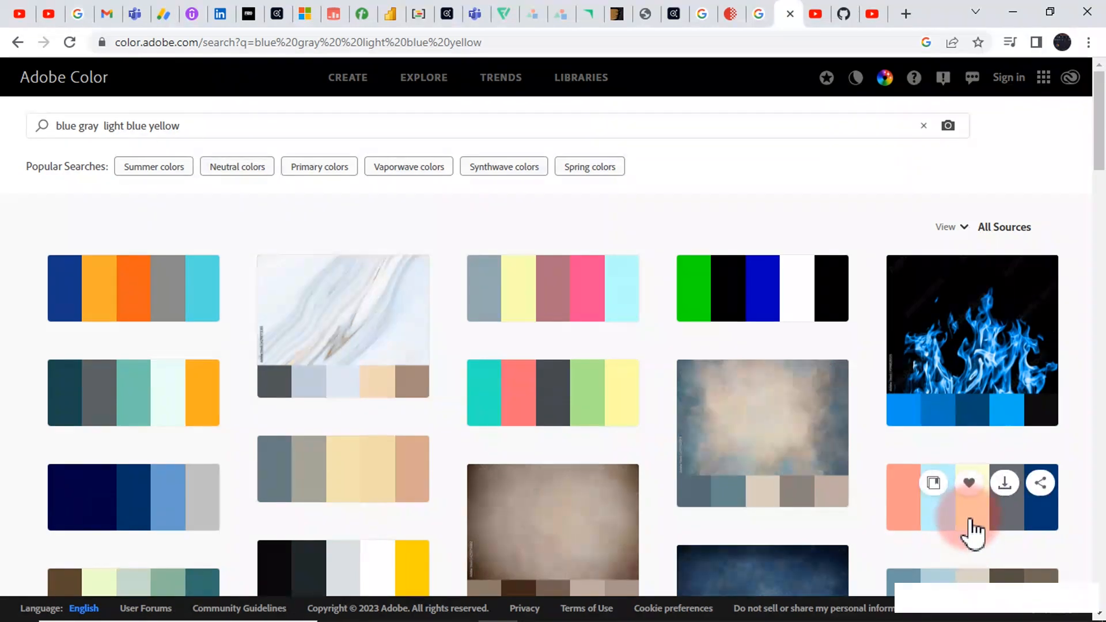
click(969, 518)
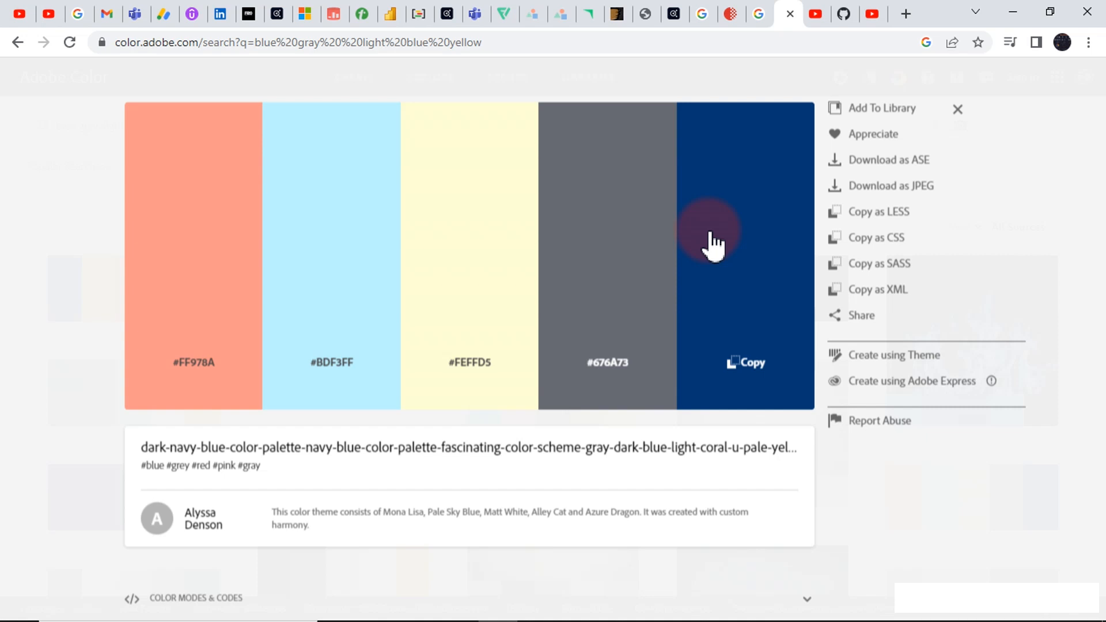
Step: Copy the theme's navy color code #033773 and switch to the PowerPoint presentation
click(747, 369)
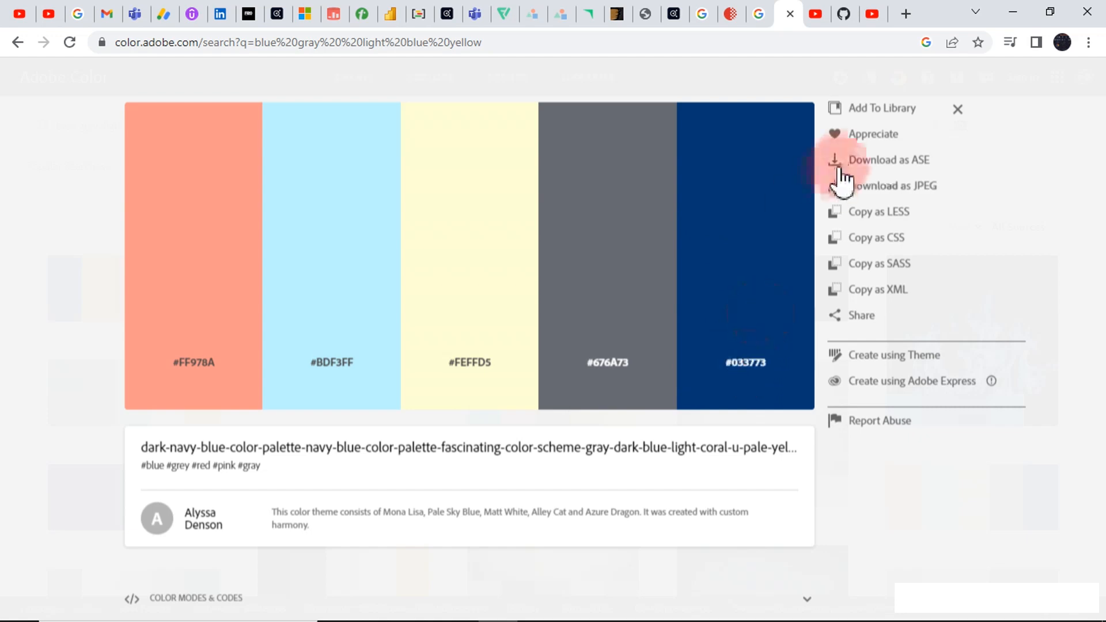
click(1014, 11)
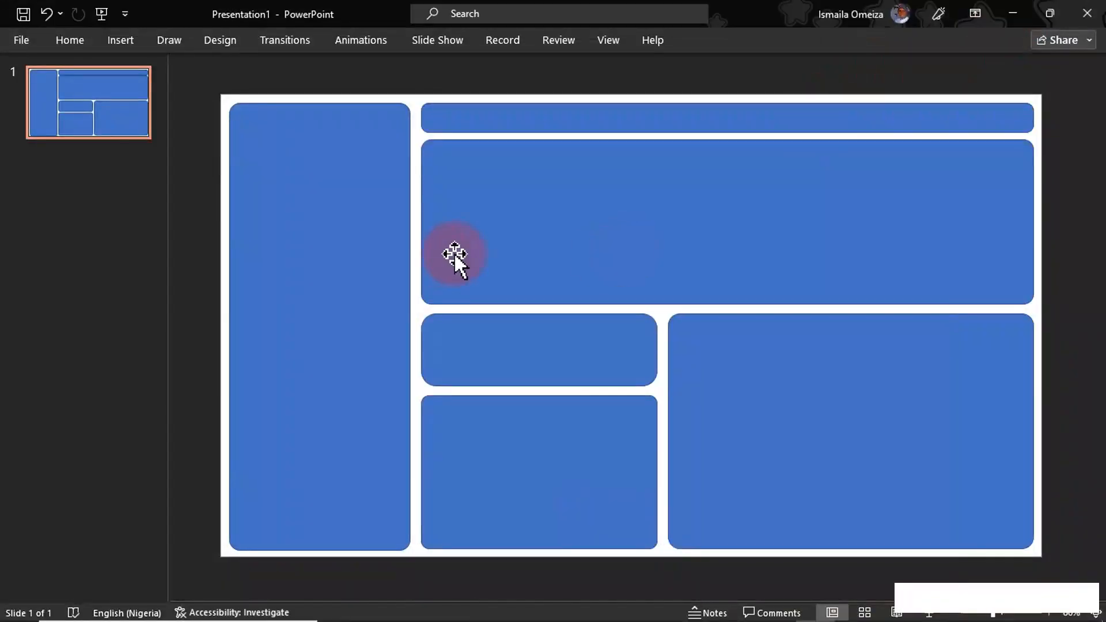
Step: Remove the outlines from the tall sidebar, the thin header bar and the small middle panel
click(368, 257)
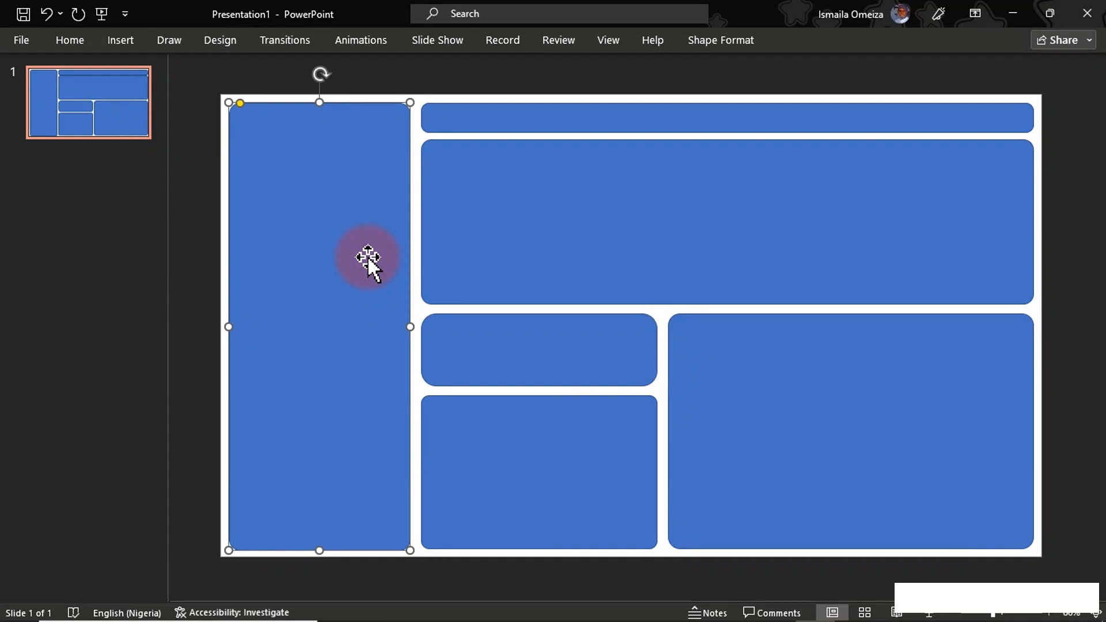
ctrl+click(462, 338)
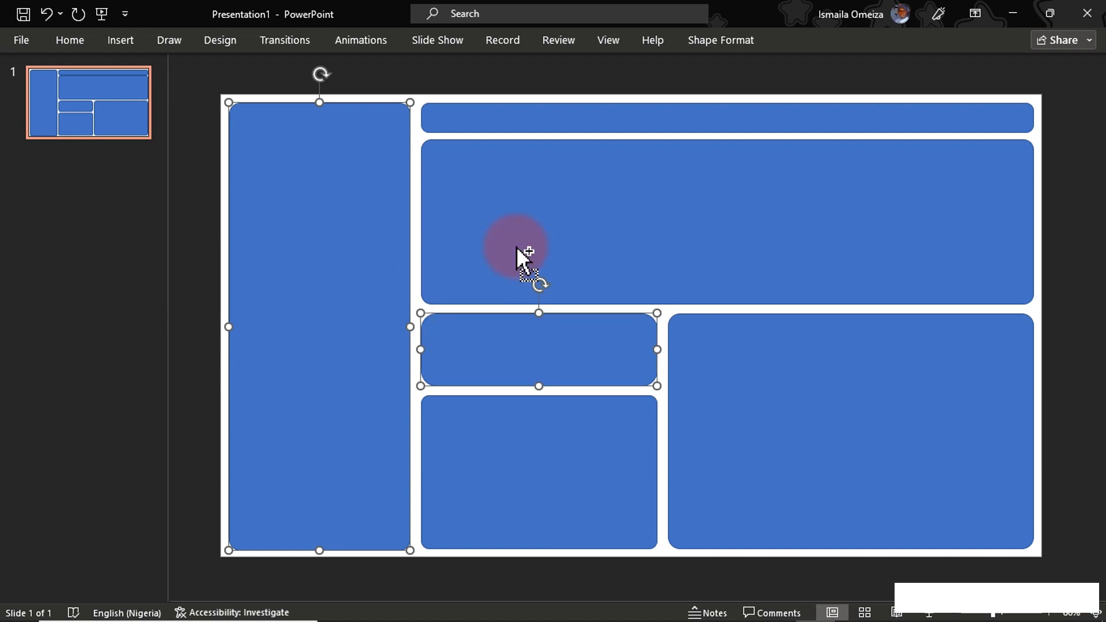
ctrl+click(596, 124)
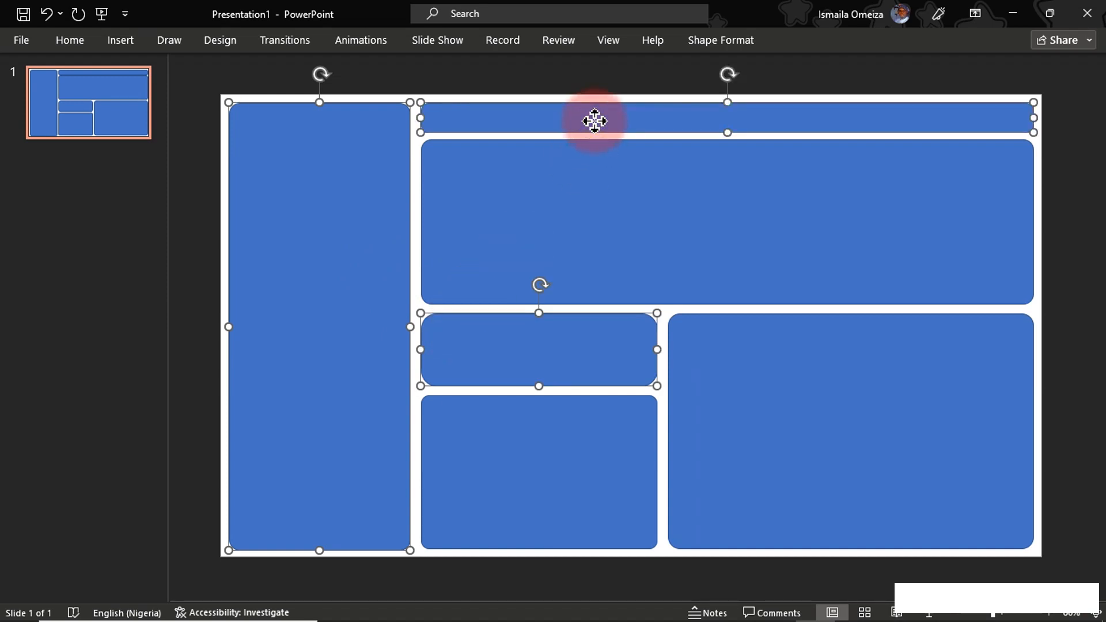
right_click(595, 121)
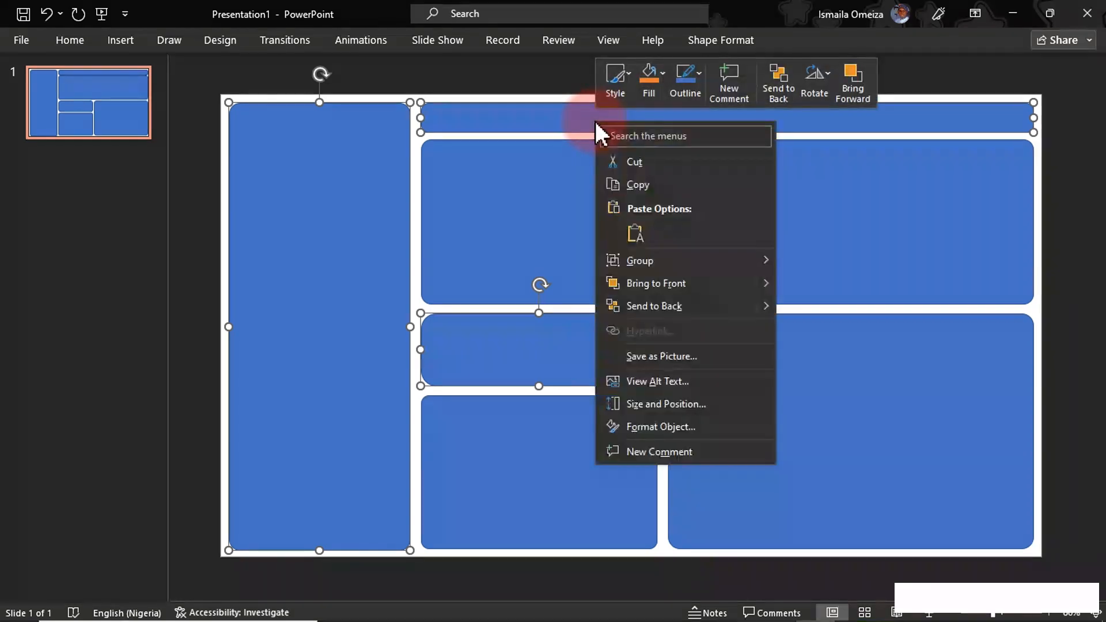
click(662, 427)
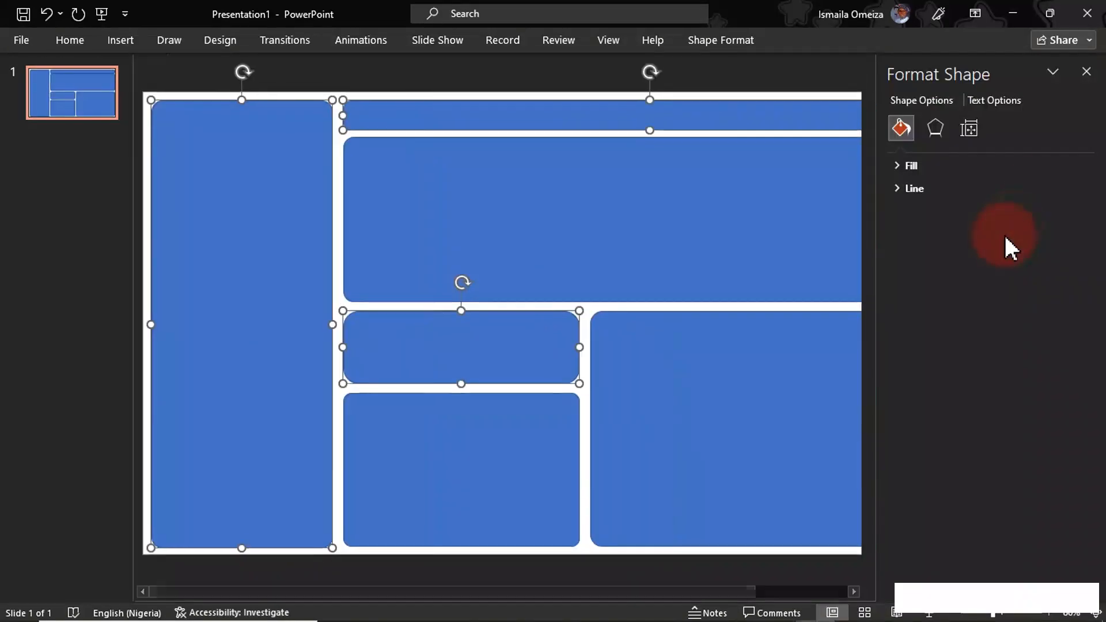
drag(1005, 74, 830, 168)
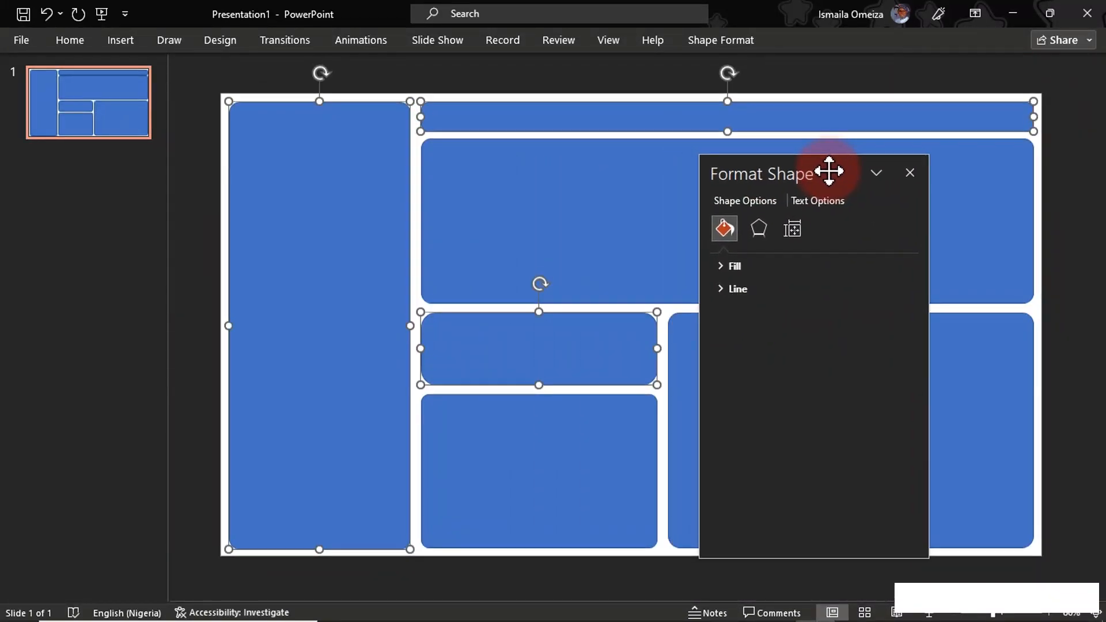
click(722, 290)
click(733, 313)
click(725, 290)
click(720, 266)
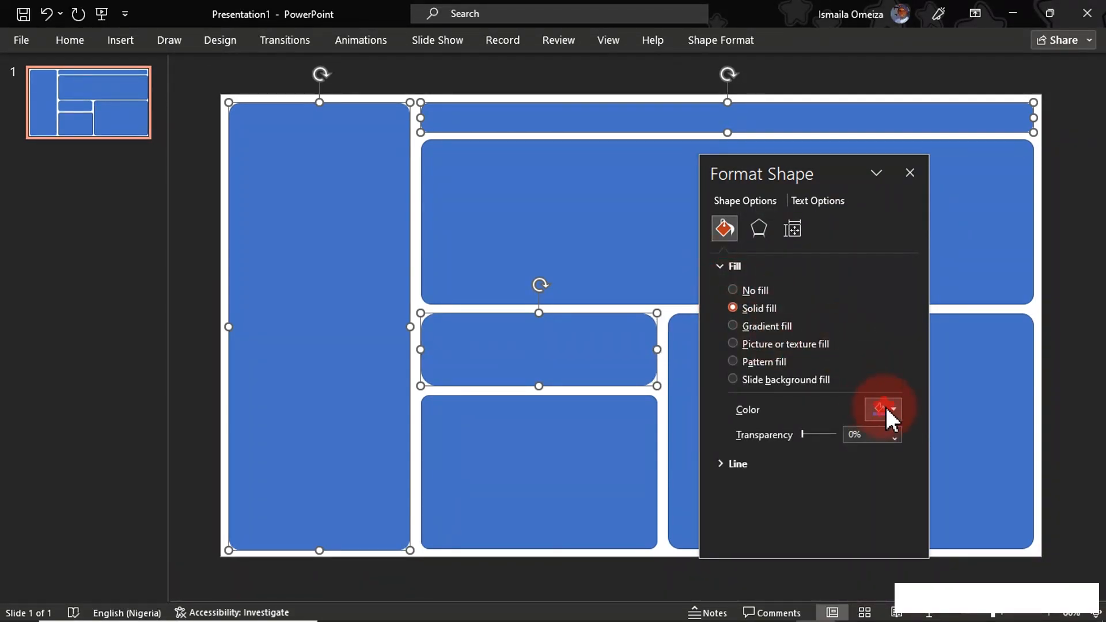
Step: Fill the sidebar, header bar and small middle panel with the copied custom navy color #033773
click(885, 406)
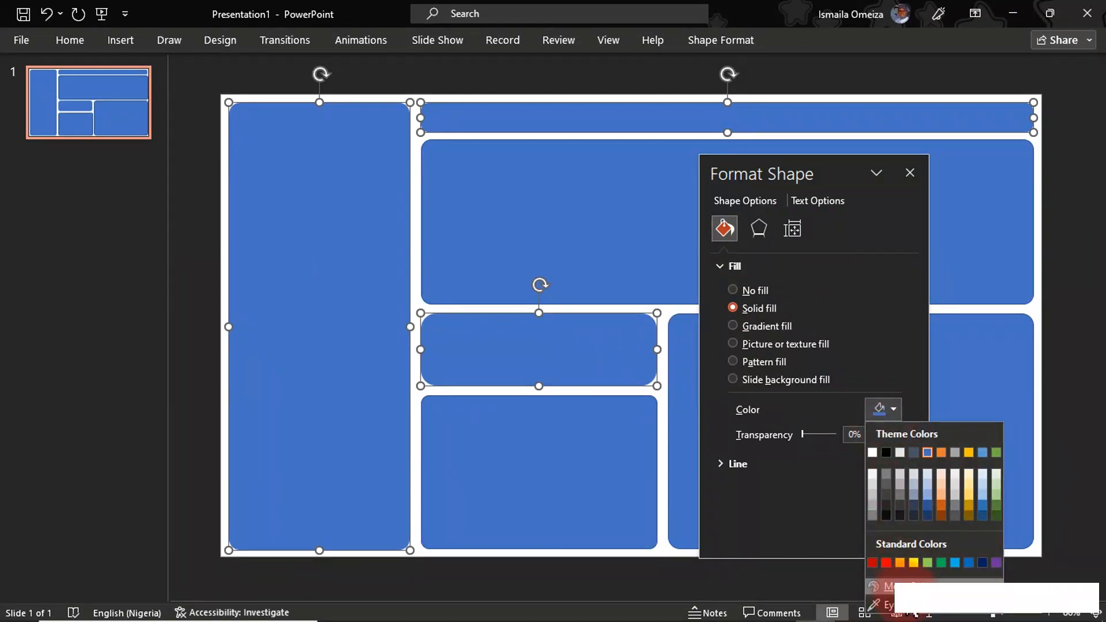
click(902, 586)
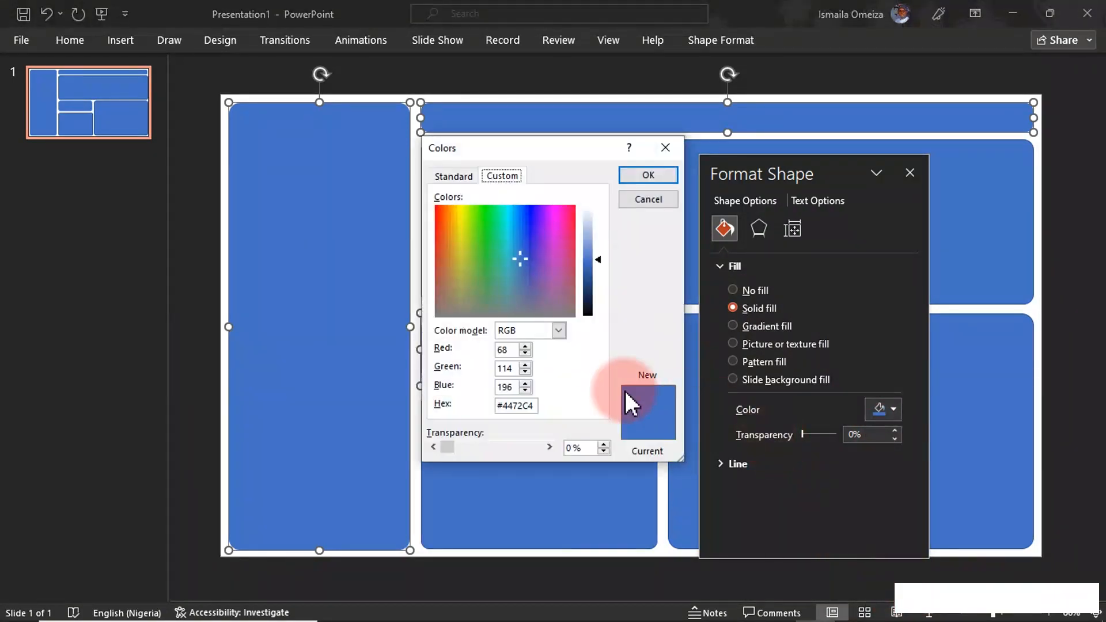
click(534, 407)
double_click(533, 409)
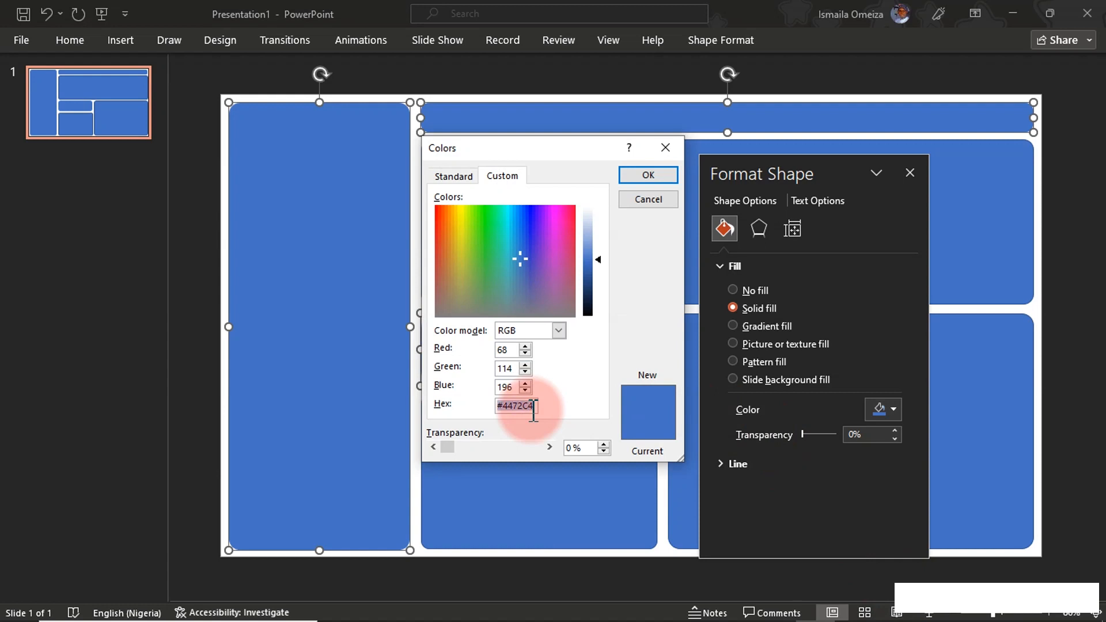
key(ctrl+v)
click(648, 174)
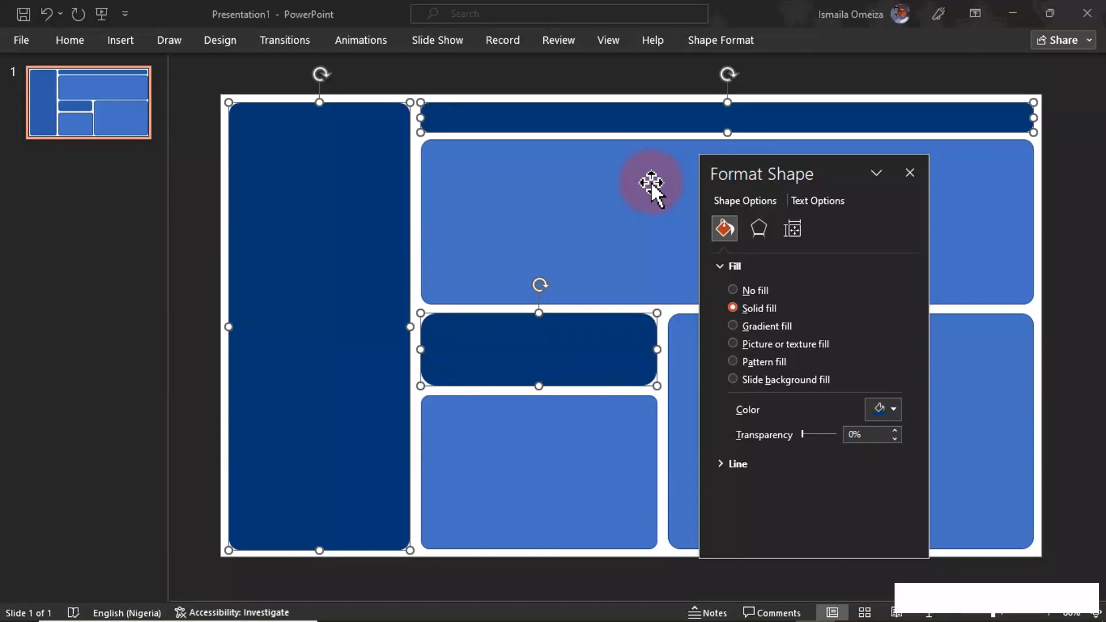
Step: Fill the three remaining large panels with the lightest gray shade of white, with no outline
click(616, 262)
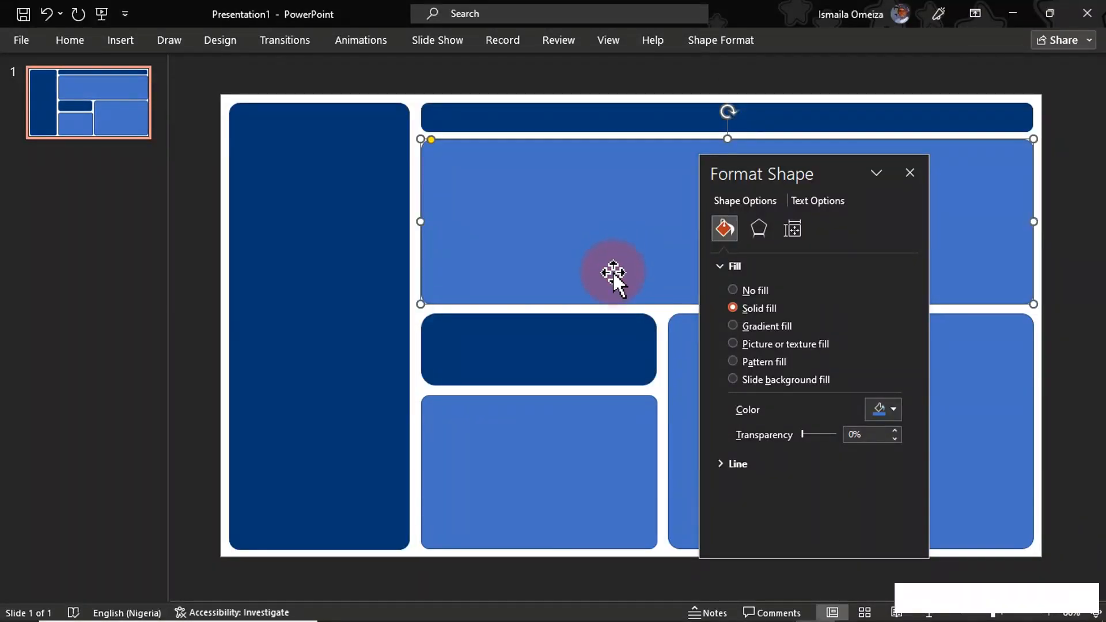
ctrl+click(593, 440)
ctrl+click(953, 431)
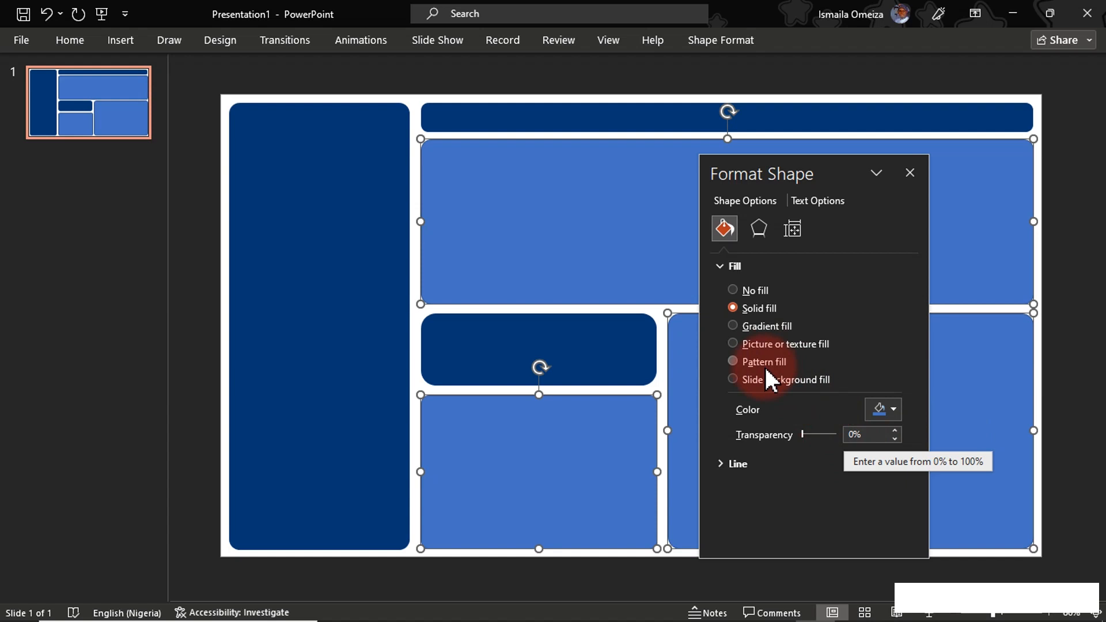
click(735, 466)
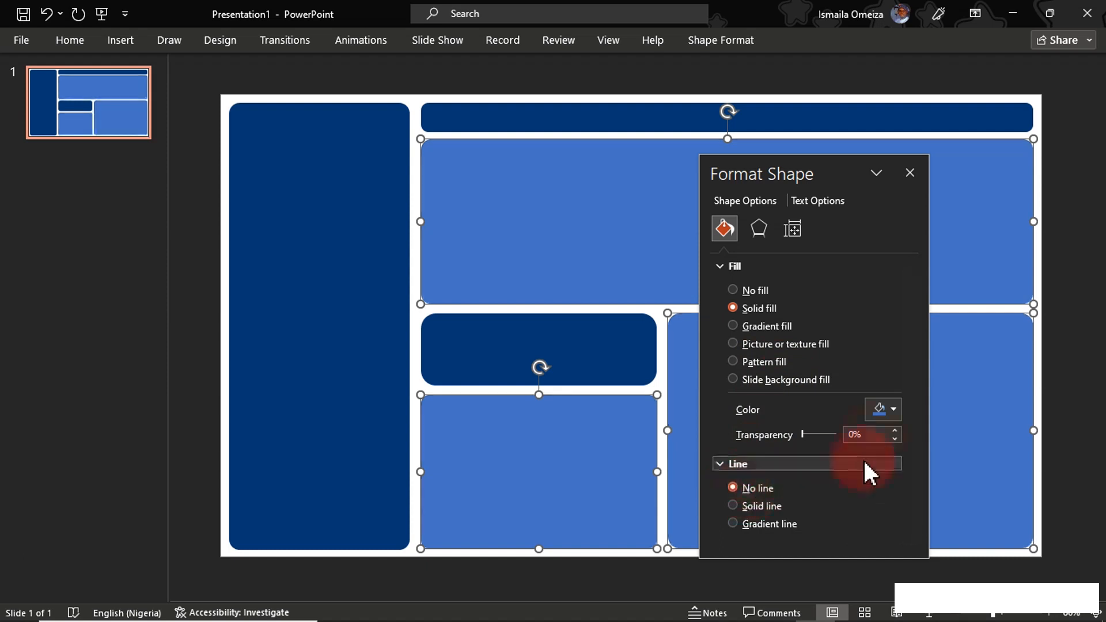
click(887, 410)
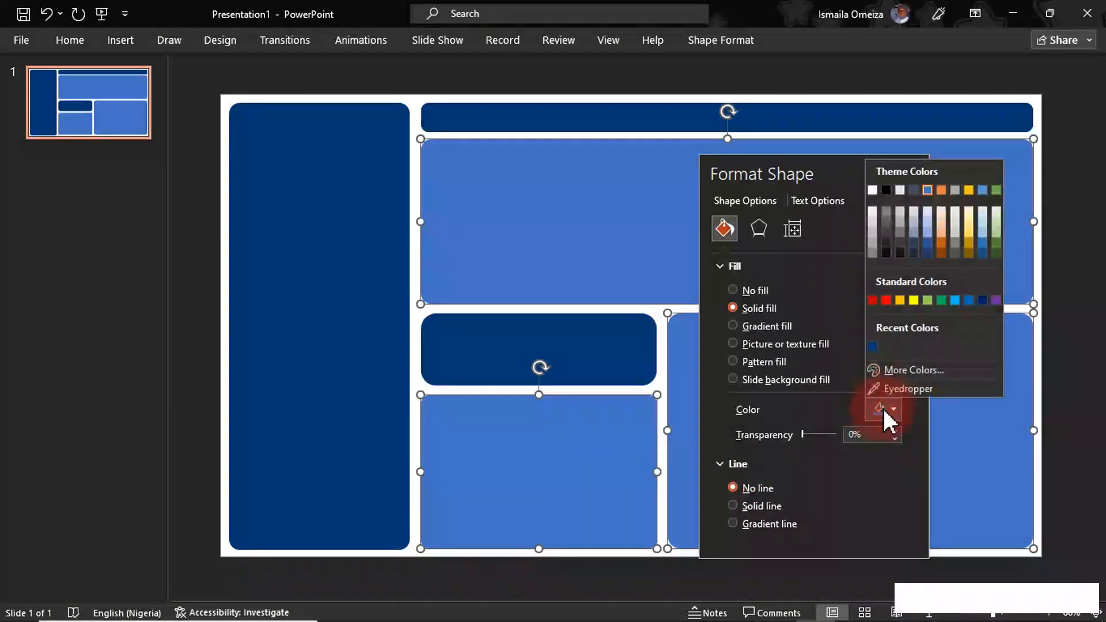
click(876, 215)
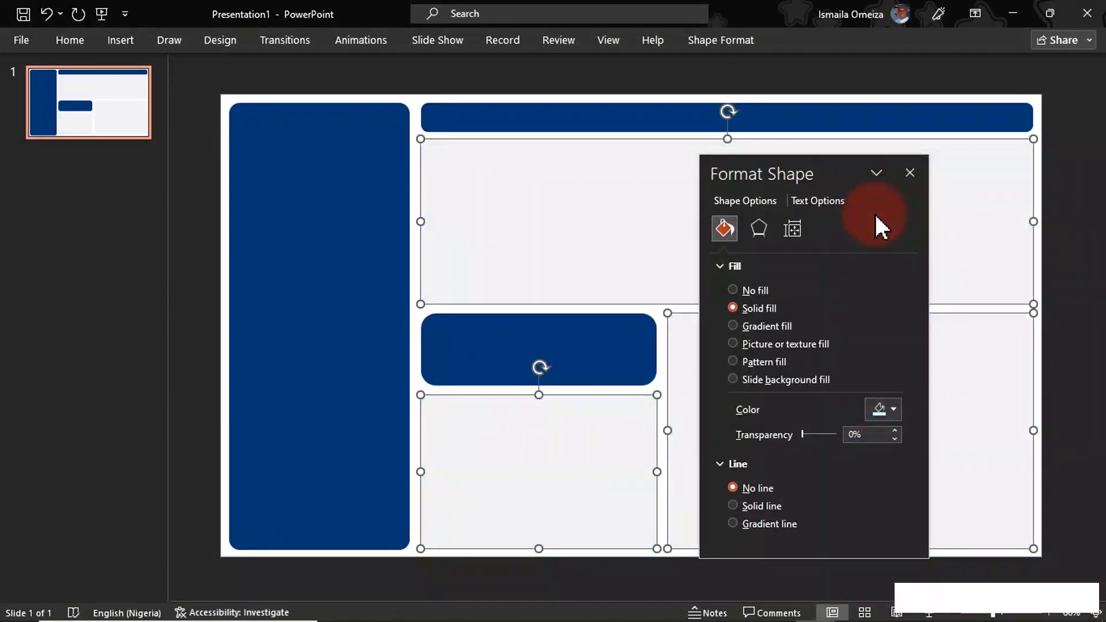
Step: Deselect the panels and move the formatting pane clear of the slide
click(507, 358)
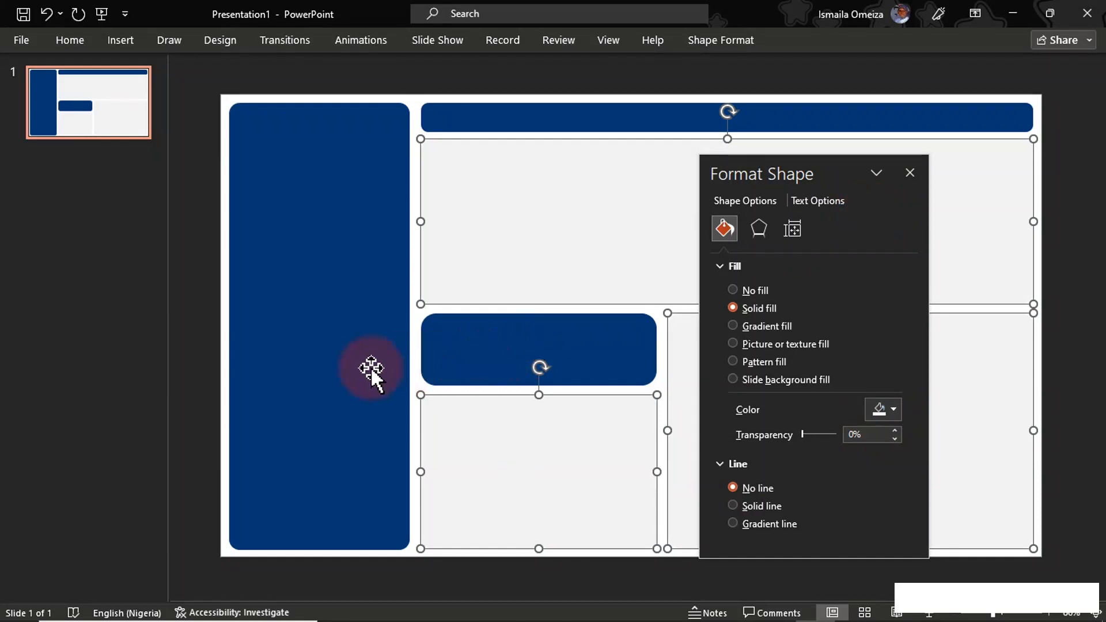
click(225, 347)
drag(832, 185, 92, 193)
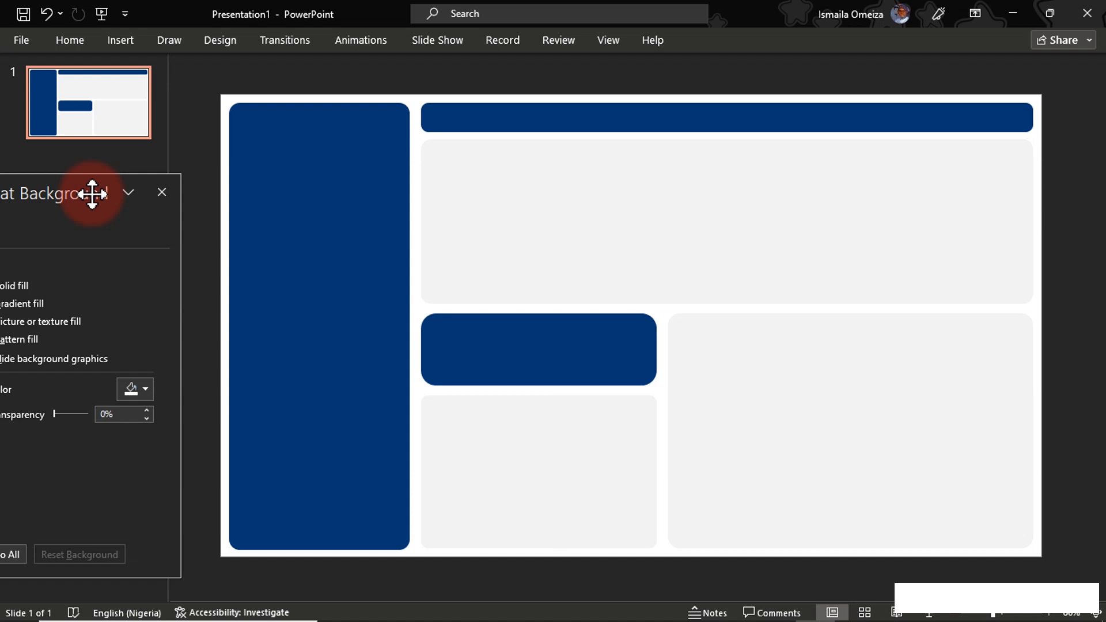
Step: Export the slide as a PNG image named "Background 1" to the Sales people Dashboard folder on the desktop
click(15, 43)
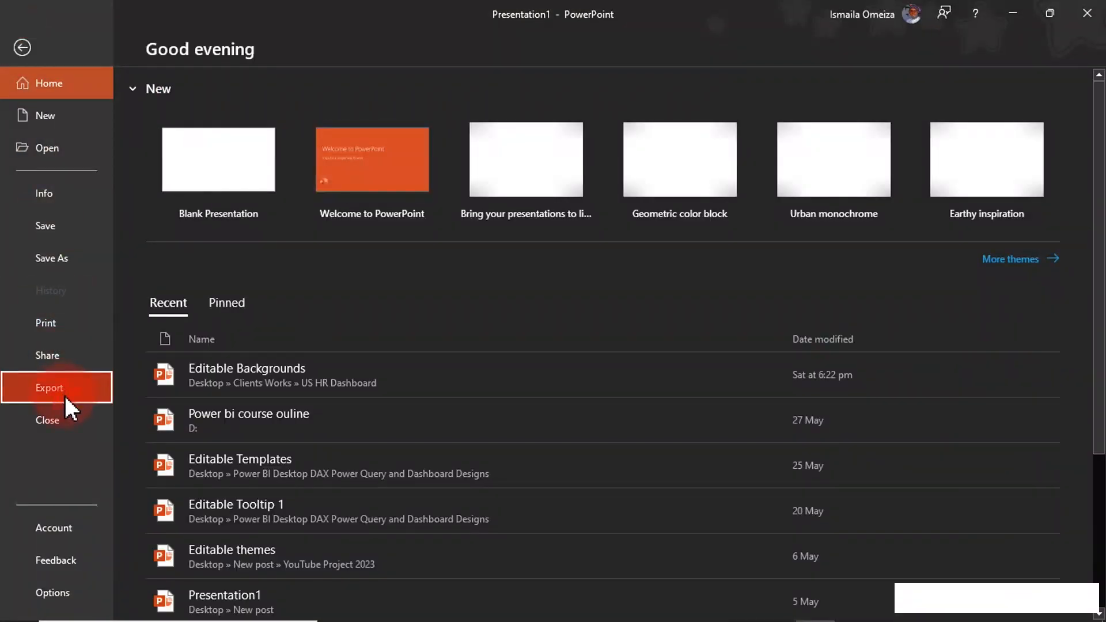
click(64, 394)
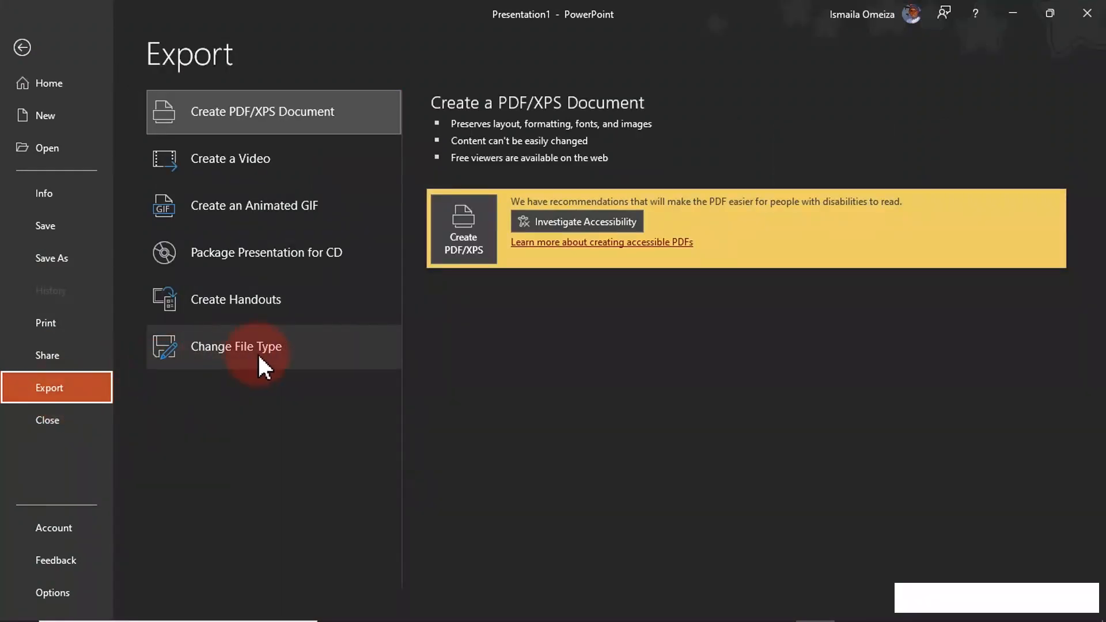
click(258, 353)
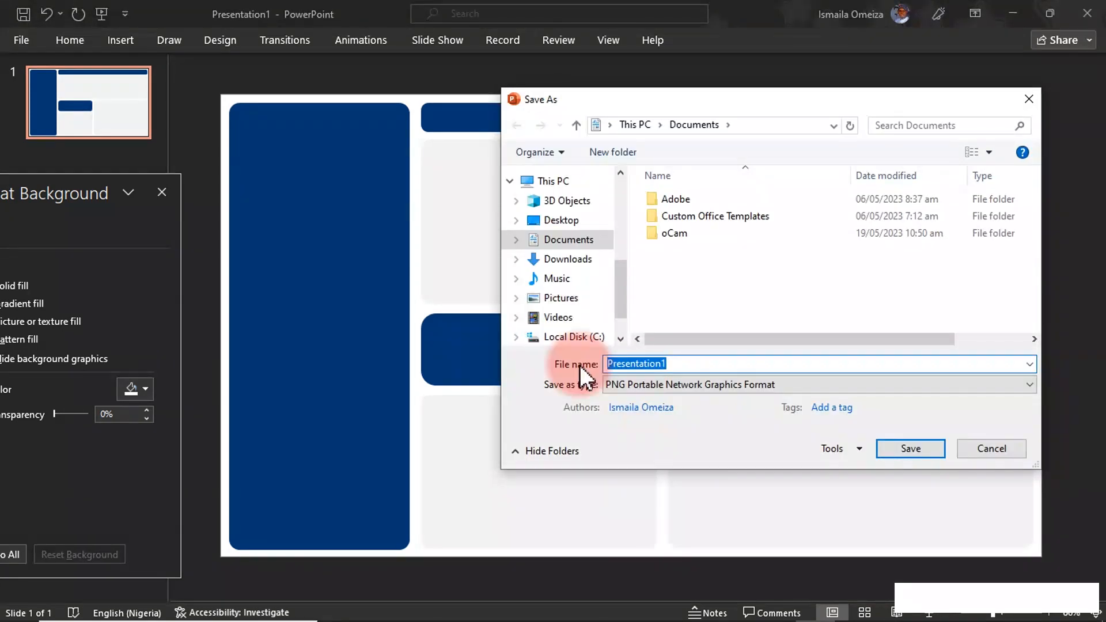
text(Background 1)
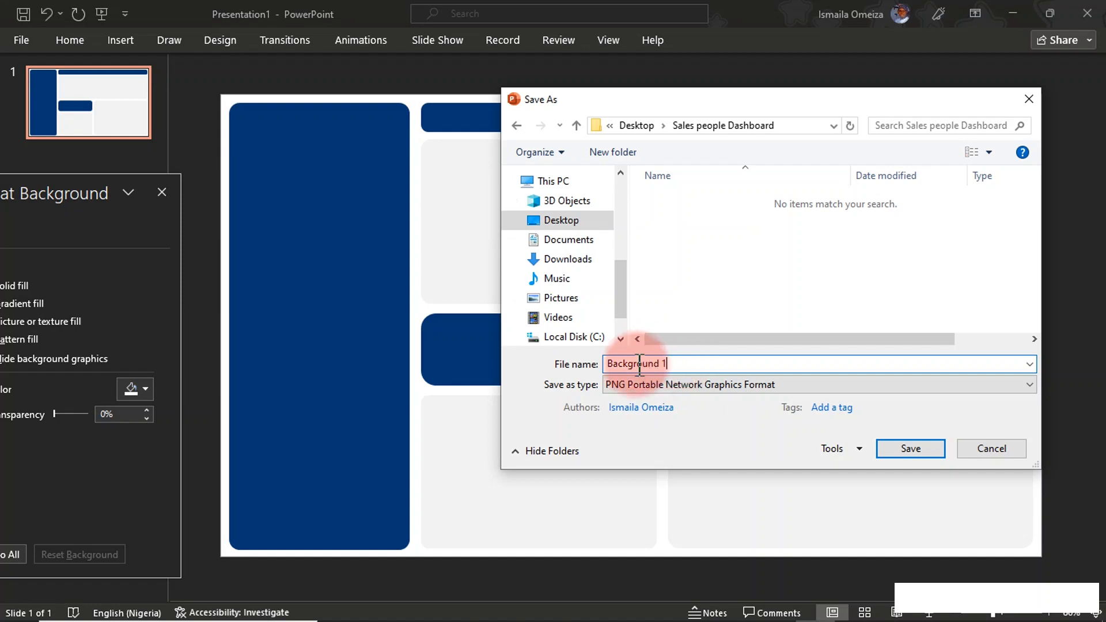
click(933, 455)
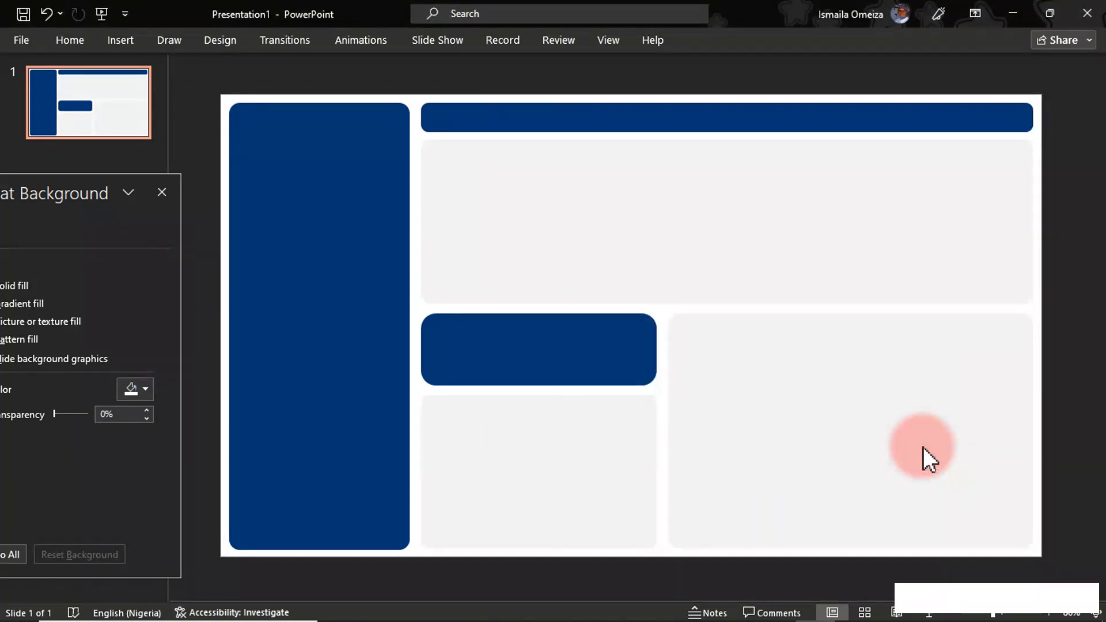
click(574, 366)
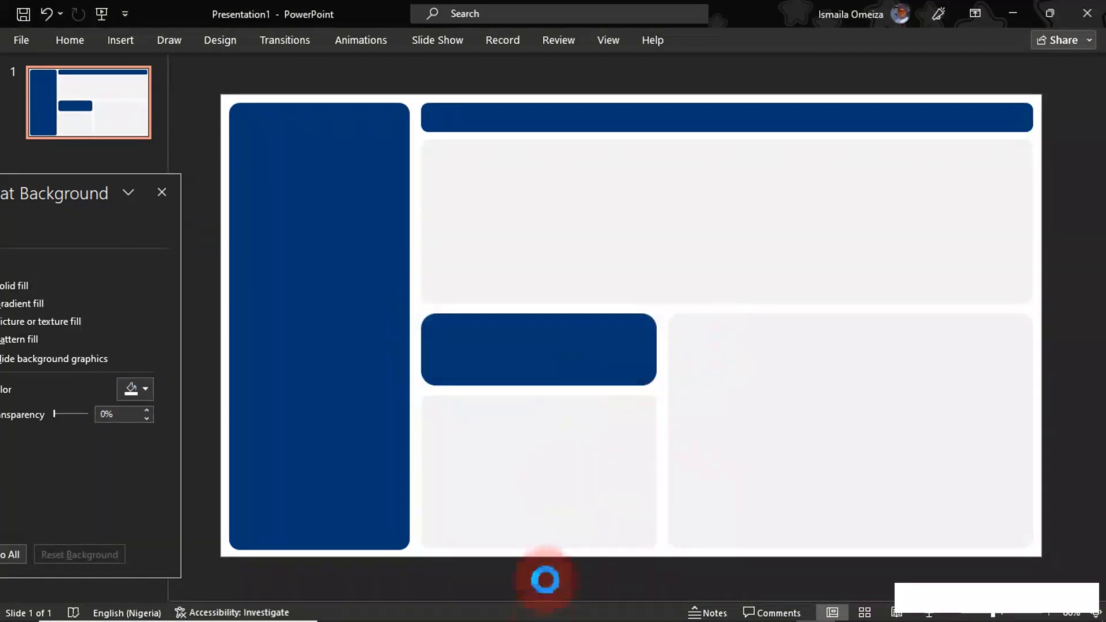
Step: Switch to the Full Sales Dashboard in Power BI and set the page's canvas background transparency to 0%
mouse_move(539, 618)
click(654, 608)
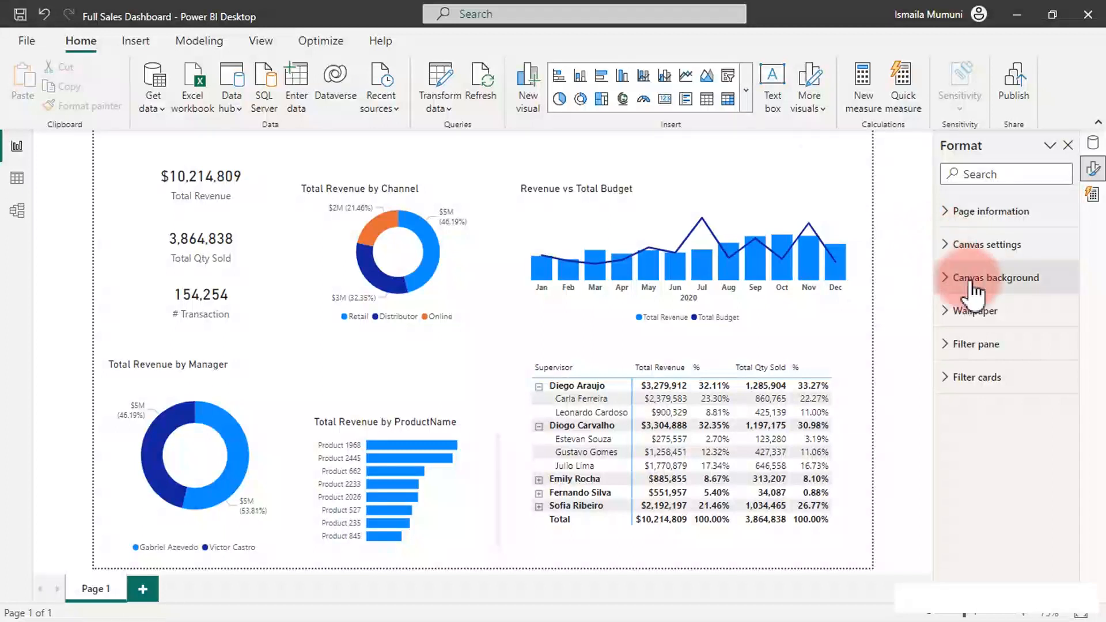
click(747, 195)
click(997, 328)
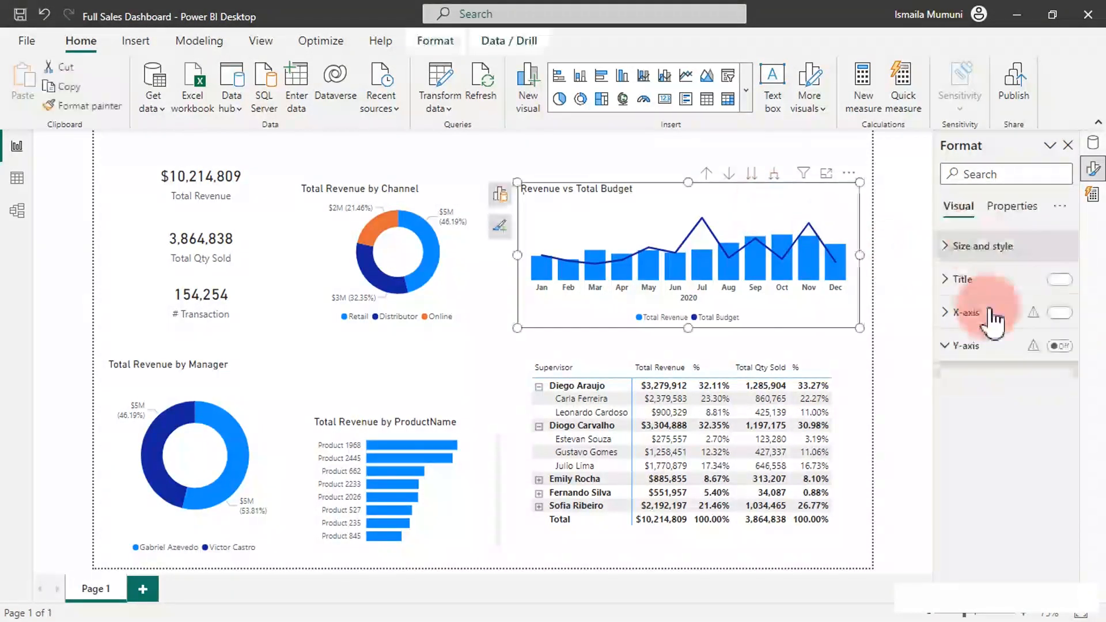
click(539, 154)
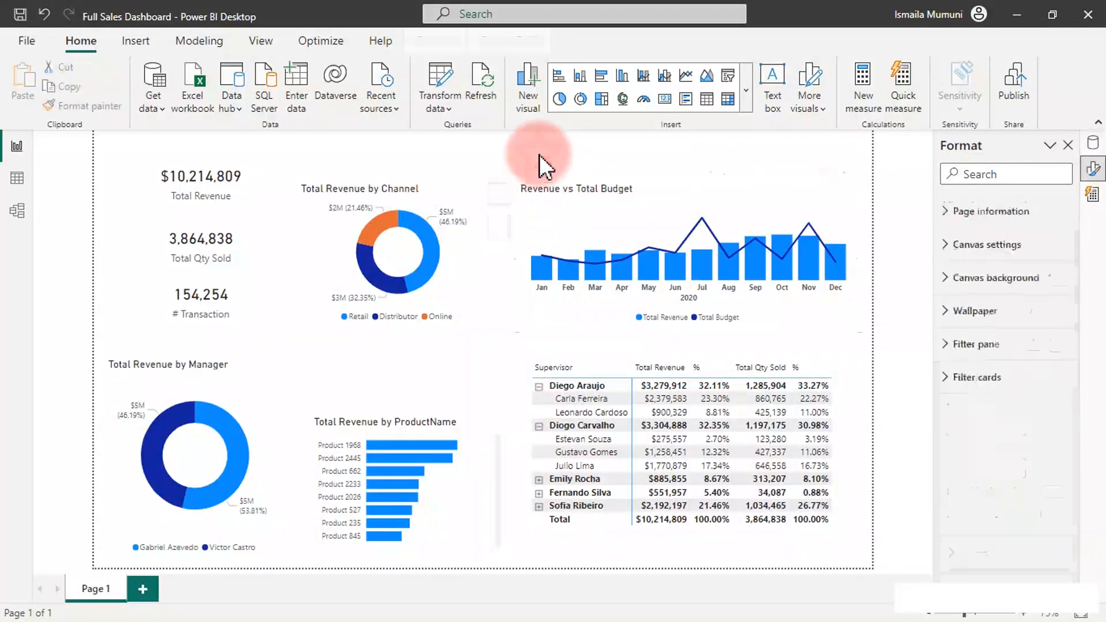
click(960, 279)
drag(1059, 466, 1000, 469)
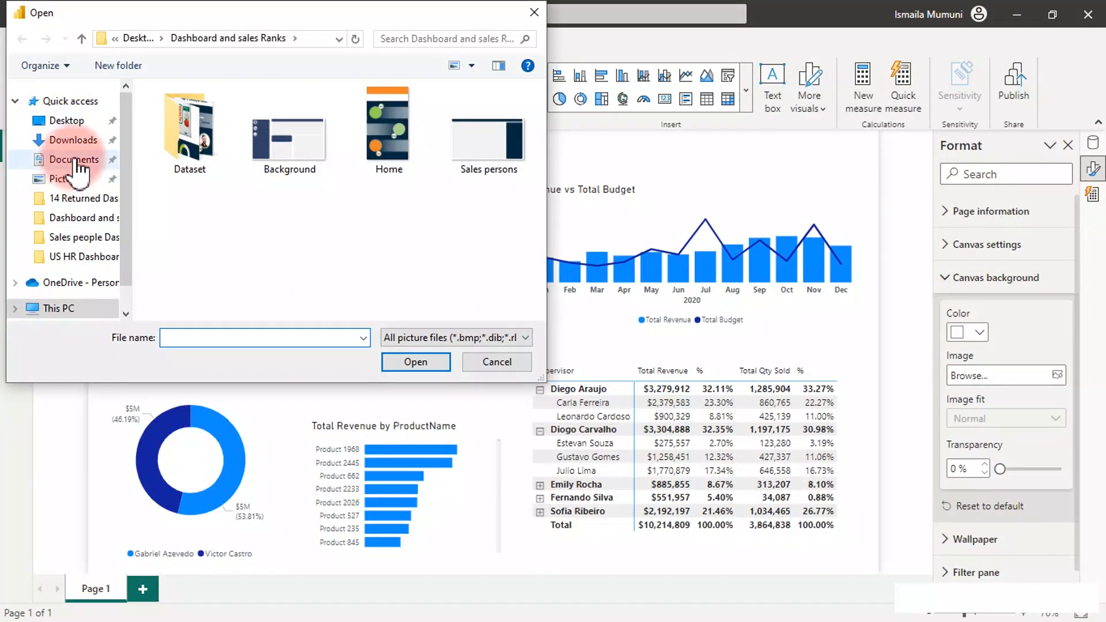
Step: Set Background 1.png from the desktop's Sales people Dashboard folder as the canvas background image
click(72, 125)
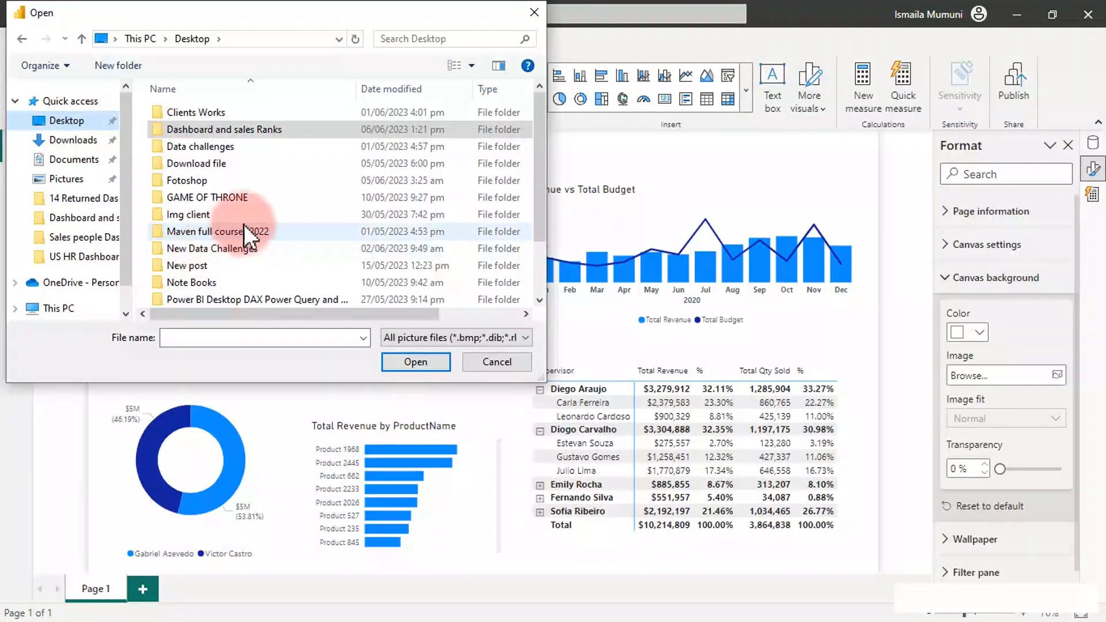
scroll(244, 224, down, 1)
scroll(245, 226, up, 1)
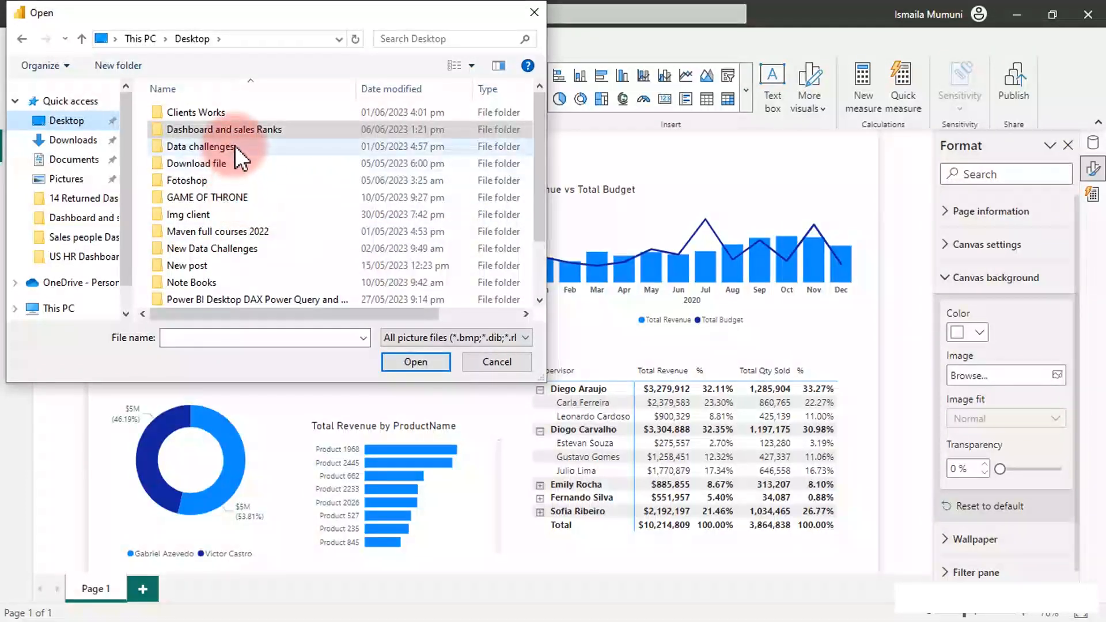
scroll(230, 230, down, 1)
scroll(230, 232, down, 1)
double_click(224, 247)
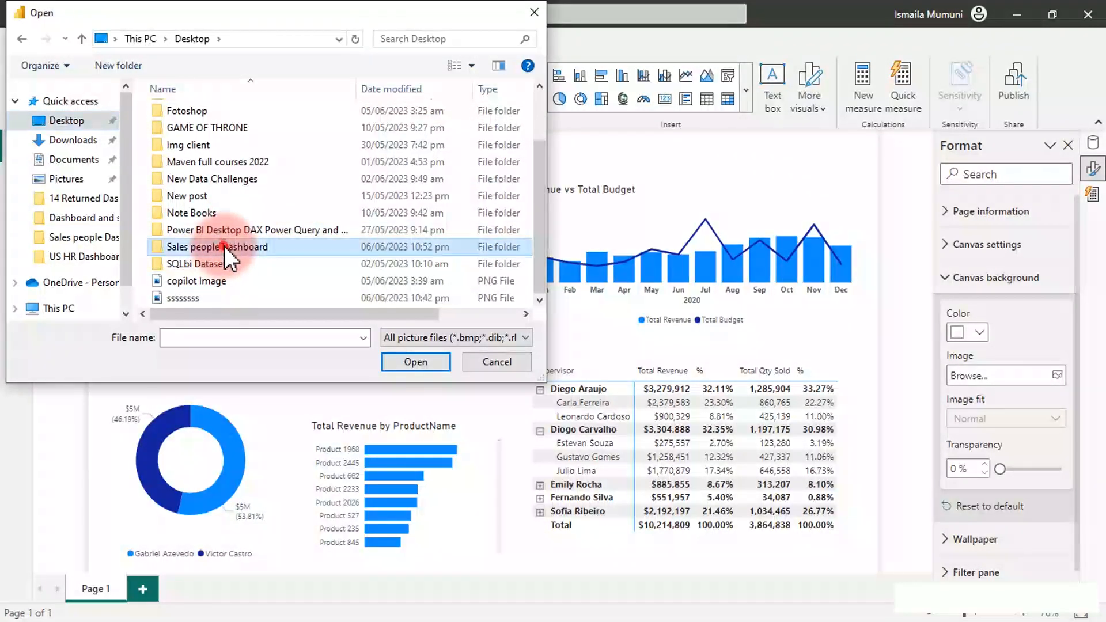
double_click(191, 159)
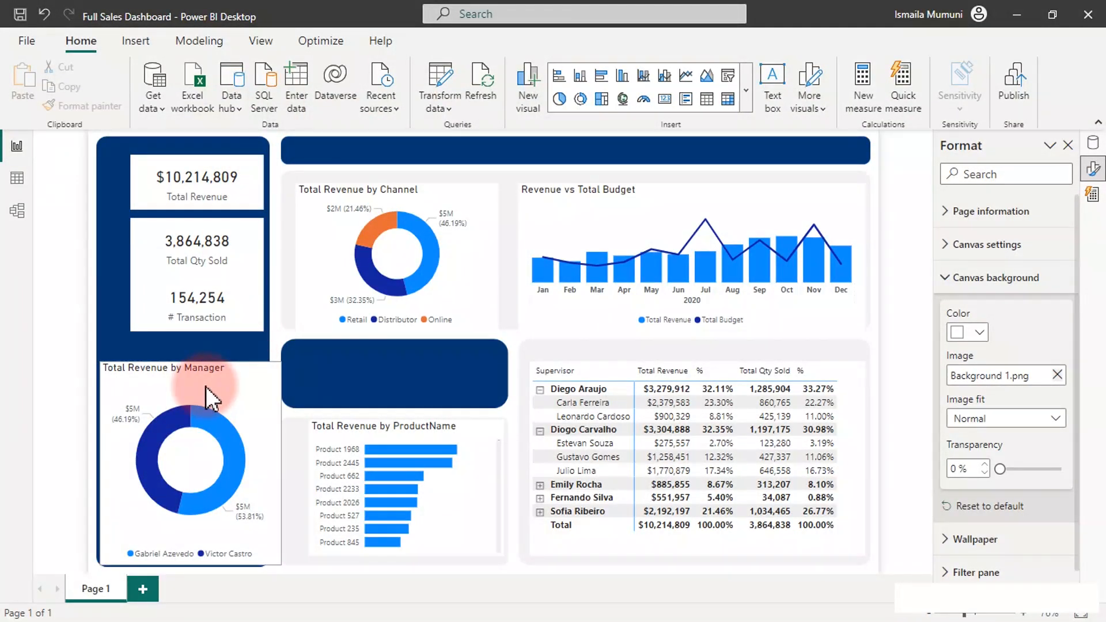
click(226, 382)
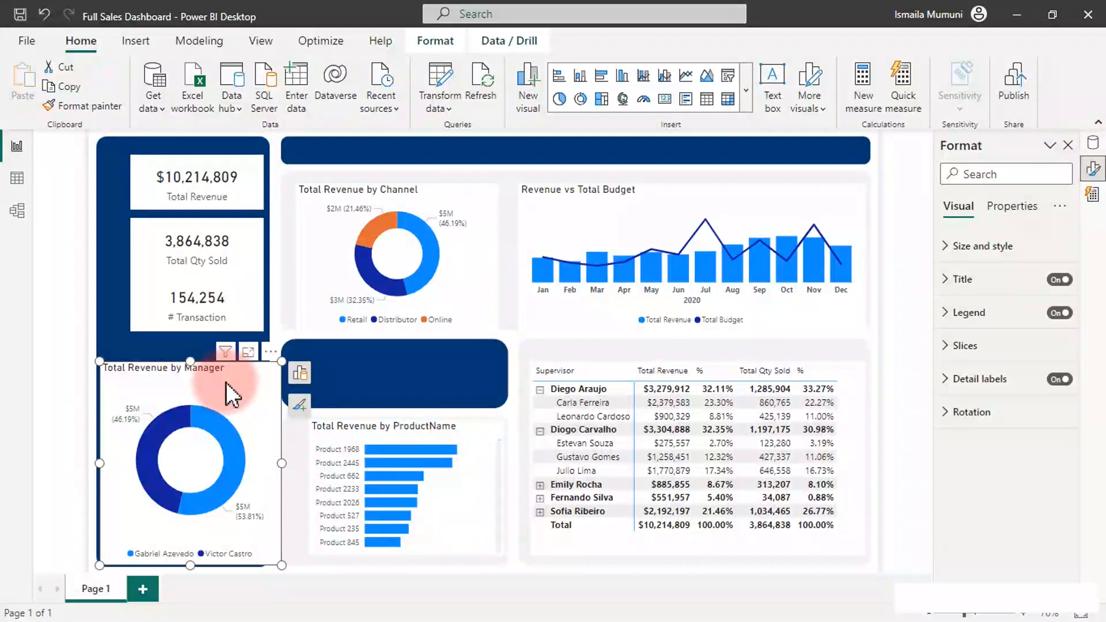
key(ctrl+a)
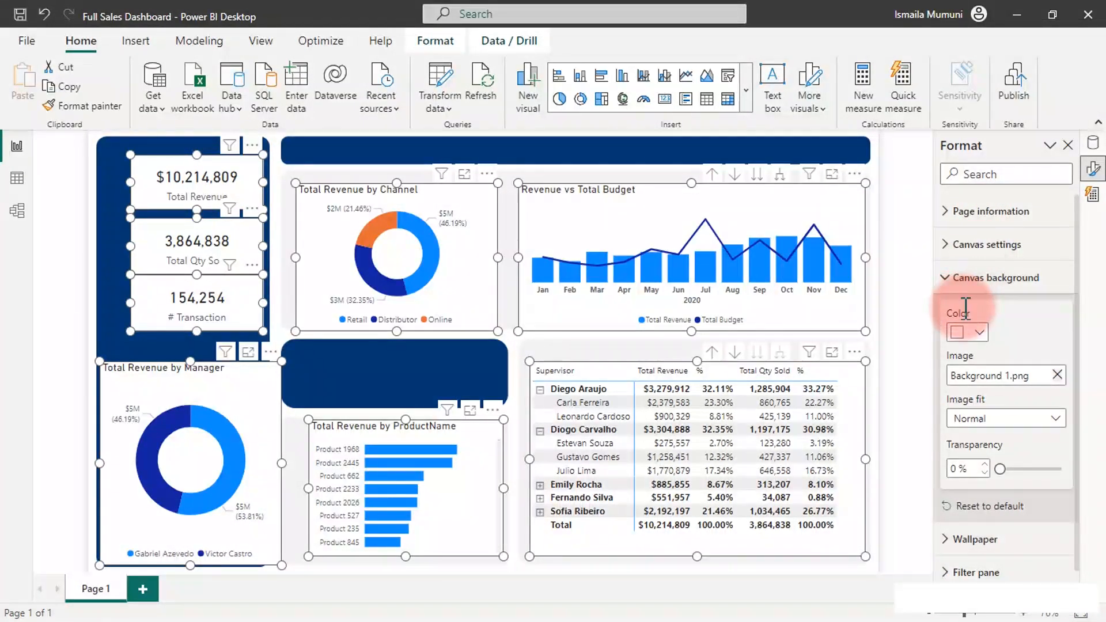
ctrl+click(215, 180)
ctrl+click(205, 243)
ctrl+click(208, 297)
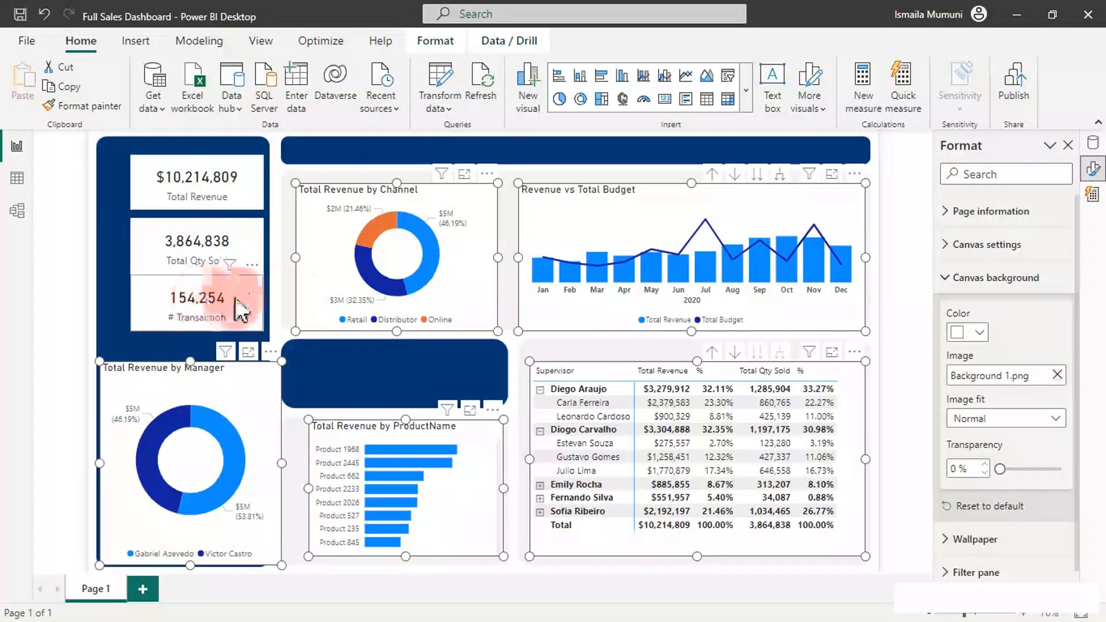
scroll(997, 345, down, 1)
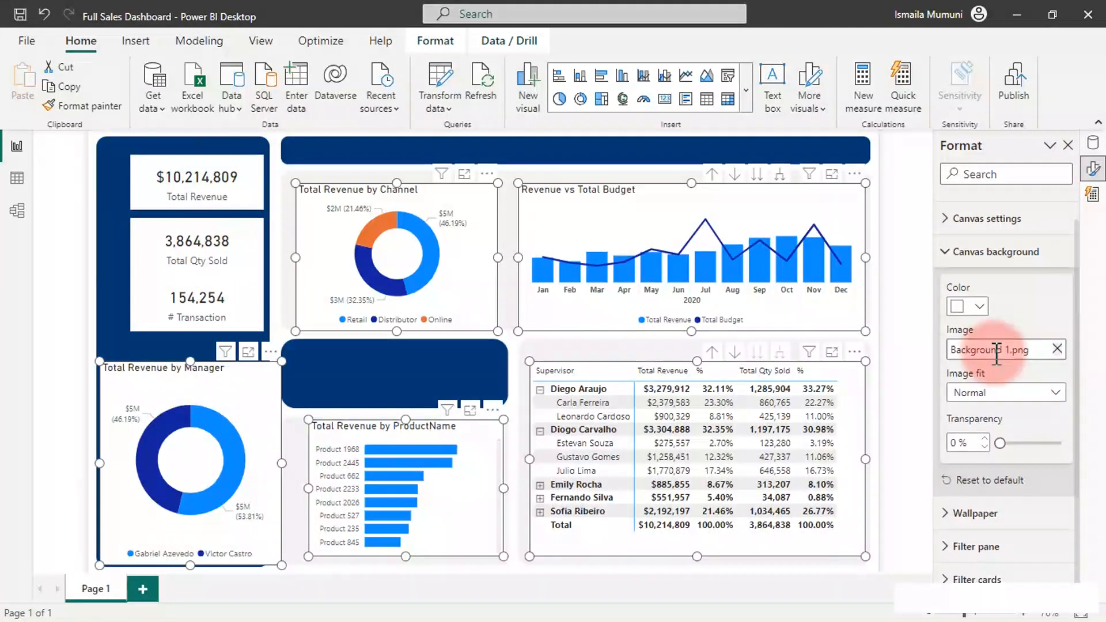
scroll(995, 372, up, 1)
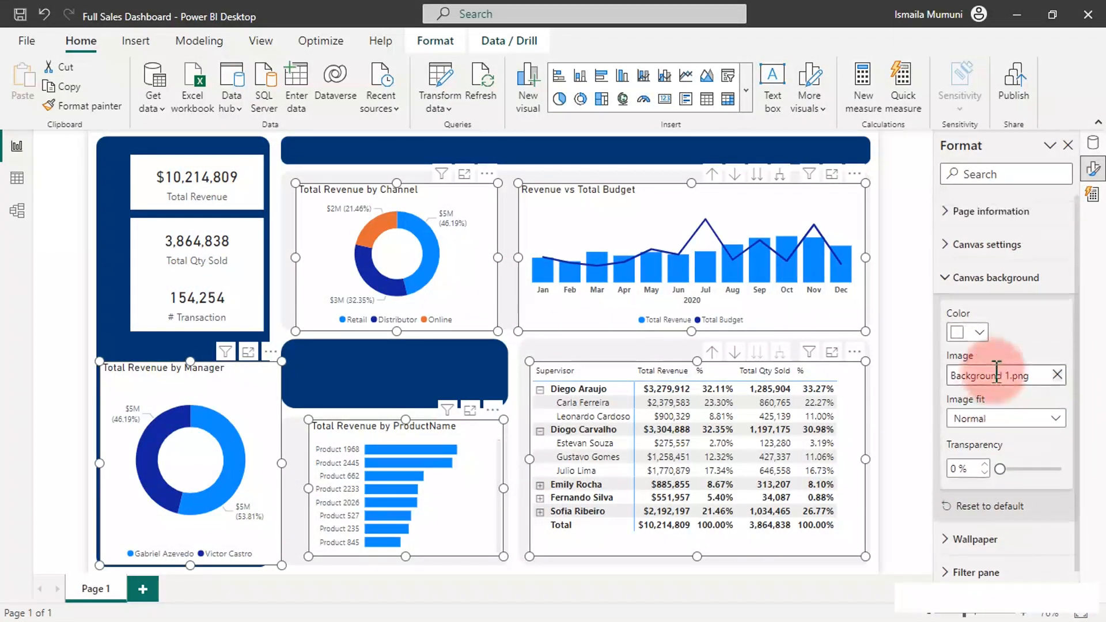
Step: Turn off the background of the Revenue vs Total Budget chart
click(676, 159)
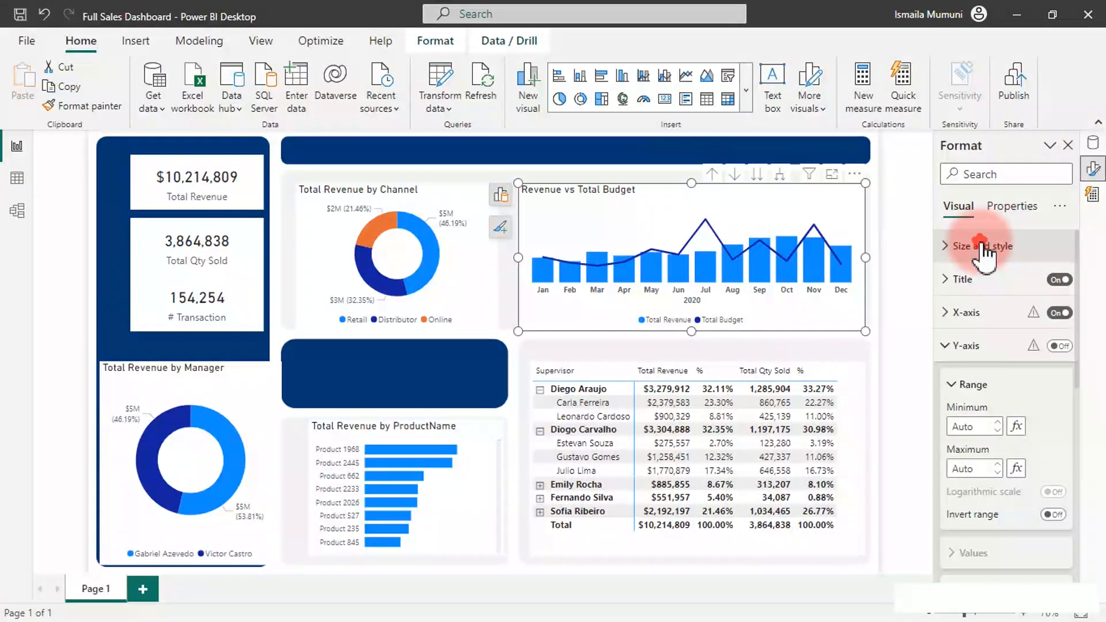
click(985, 248)
click(1055, 554)
click(1055, 555)
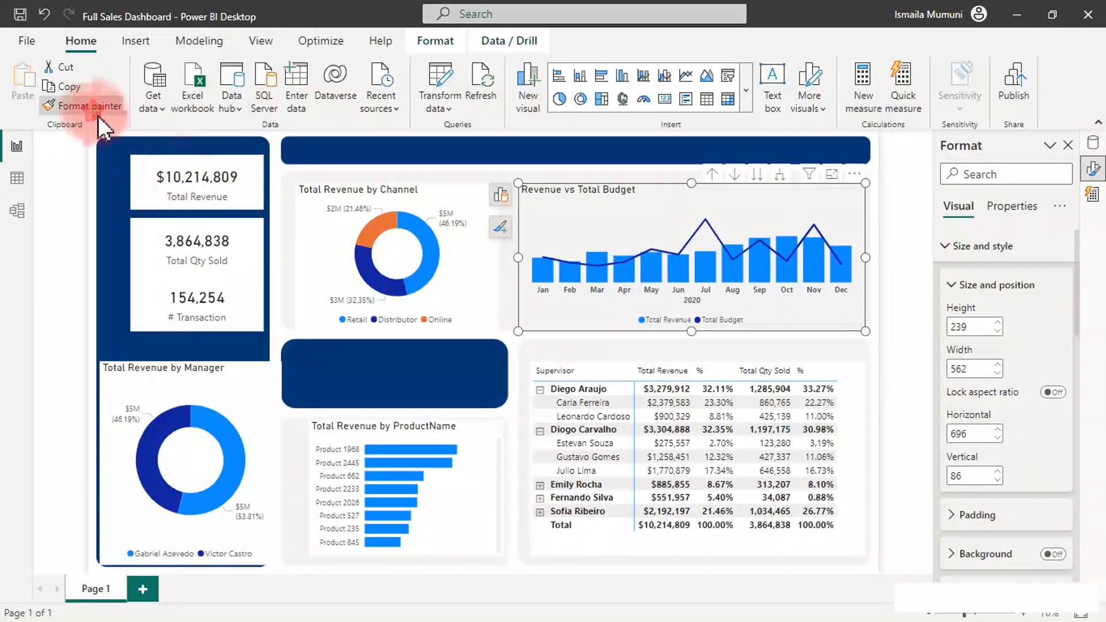
Step: Copy the background-free format to the Channel donut, Manager donut and ProductName bar chart with Format Painter, and turn off the supervisor matrix's background
click(308, 197)
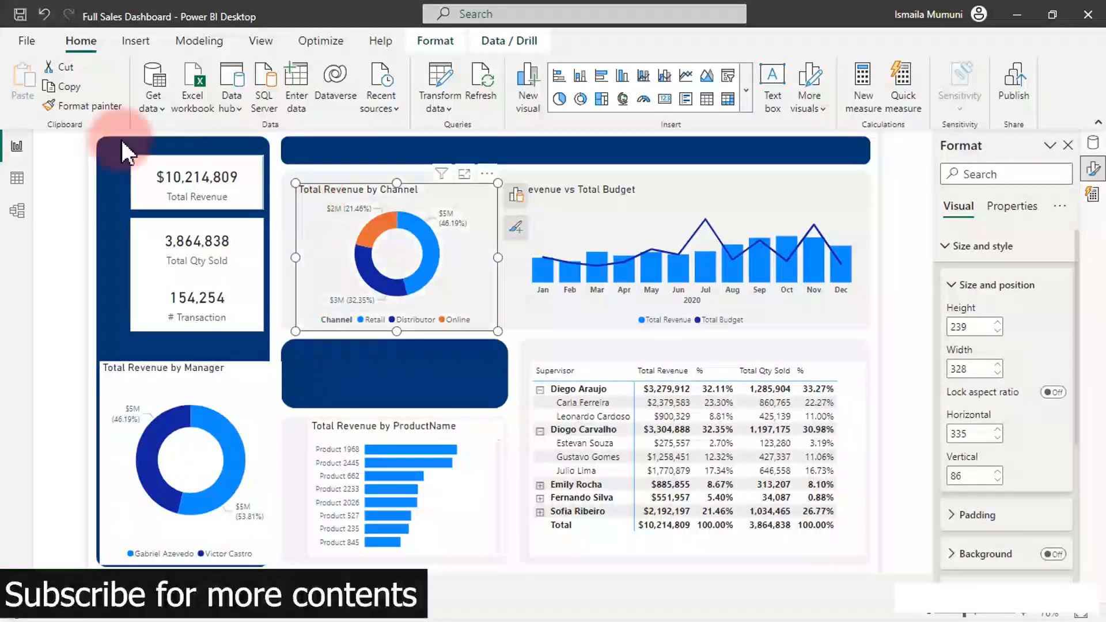
click(67, 103)
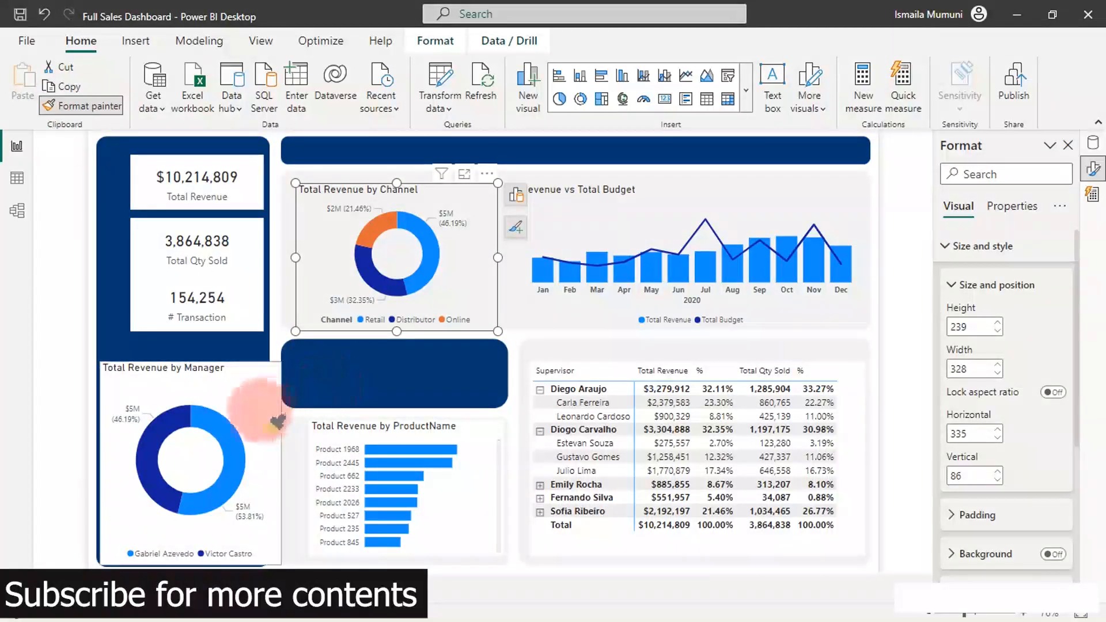
click(236, 394)
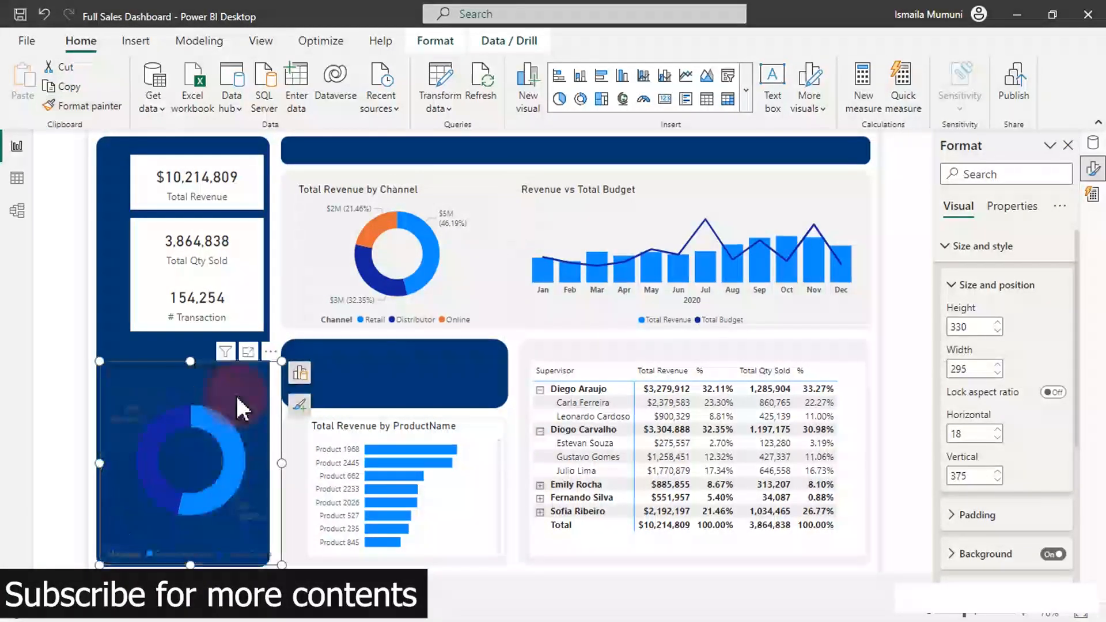
click(106, 107)
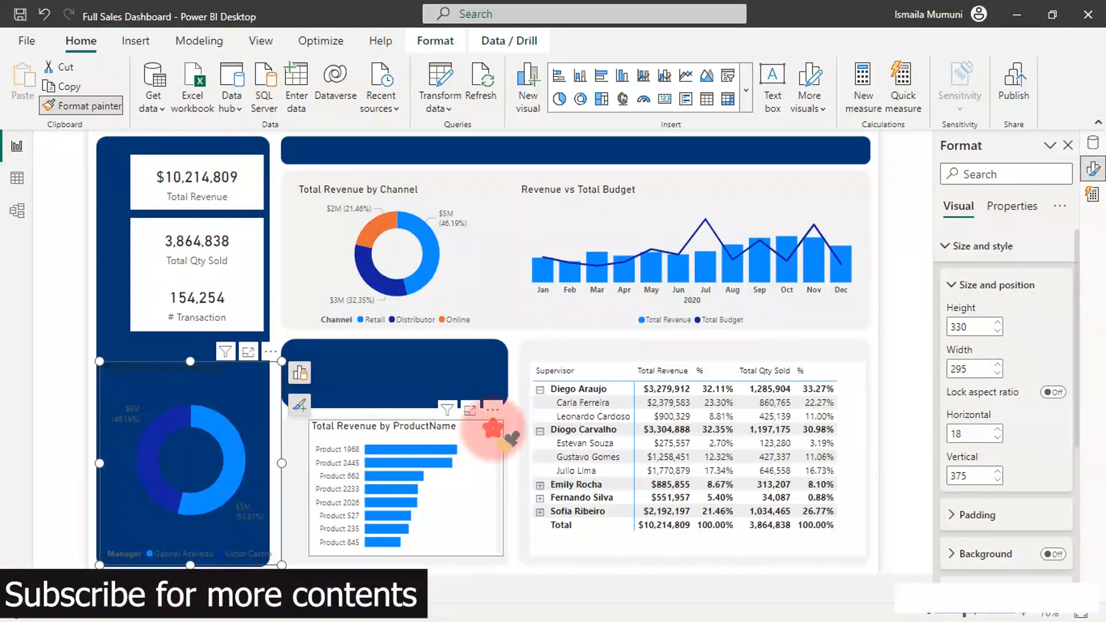
click(494, 430)
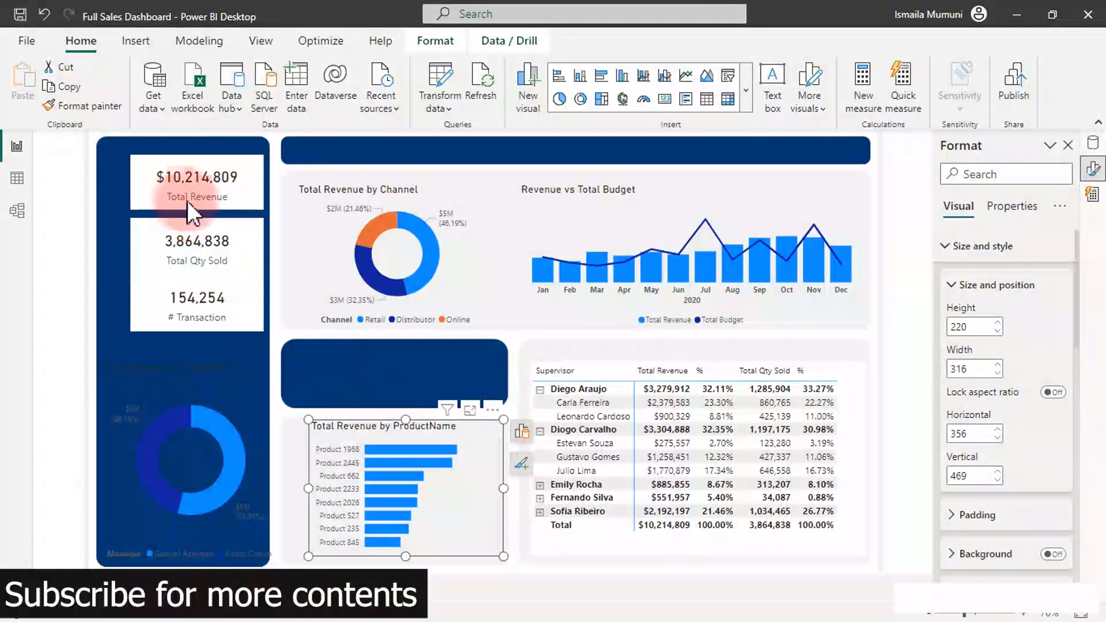
click(612, 363)
click(1054, 554)
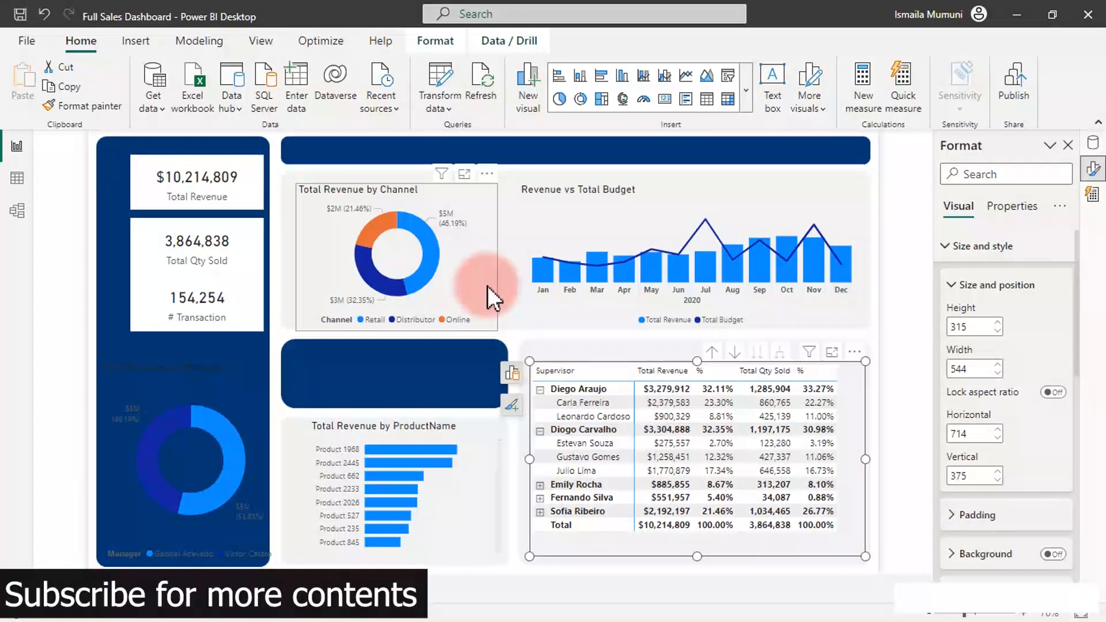
Step: Turn off the legend titles of the Total Revenue by Channel and Total Revenue by Manager donut charts together
click(458, 277)
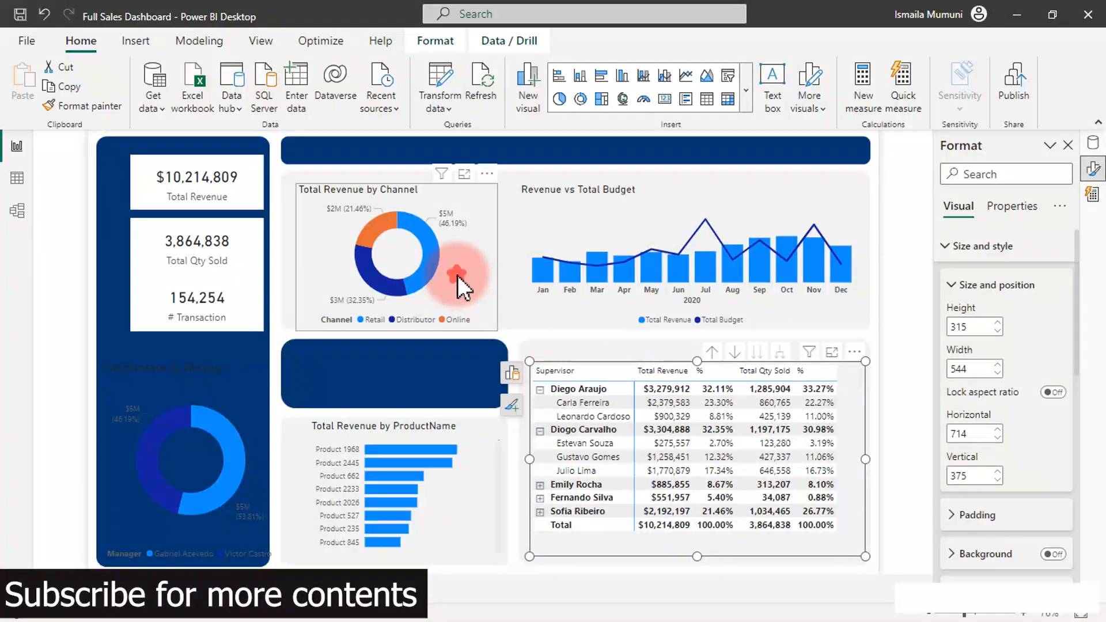
ctrl+click(258, 417)
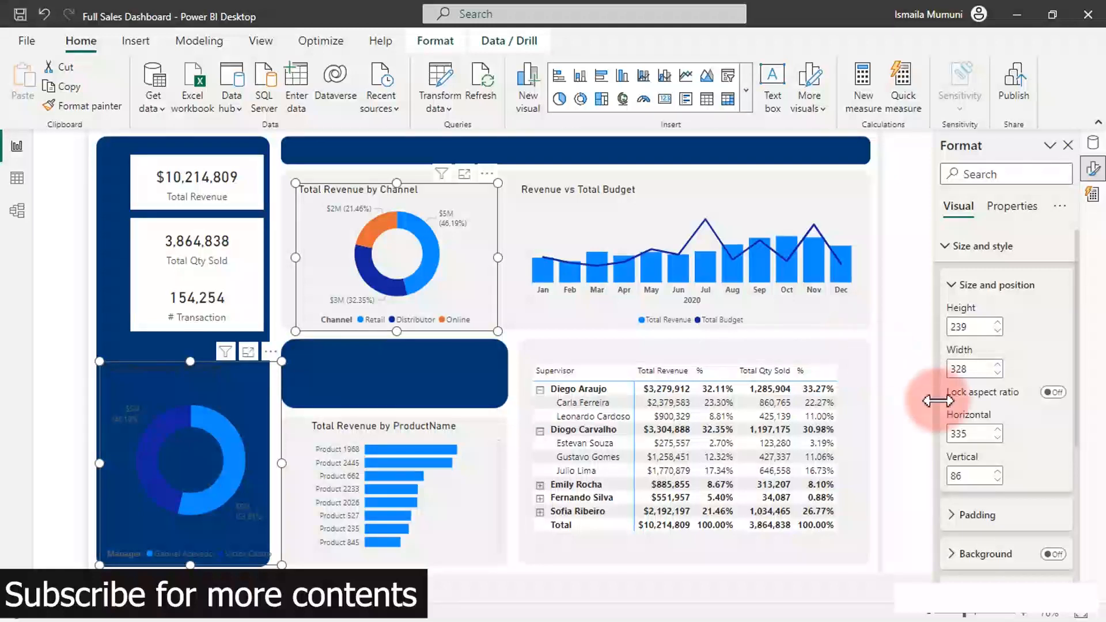
scroll(980, 541, down, 2)
scroll(980, 541, down, 3)
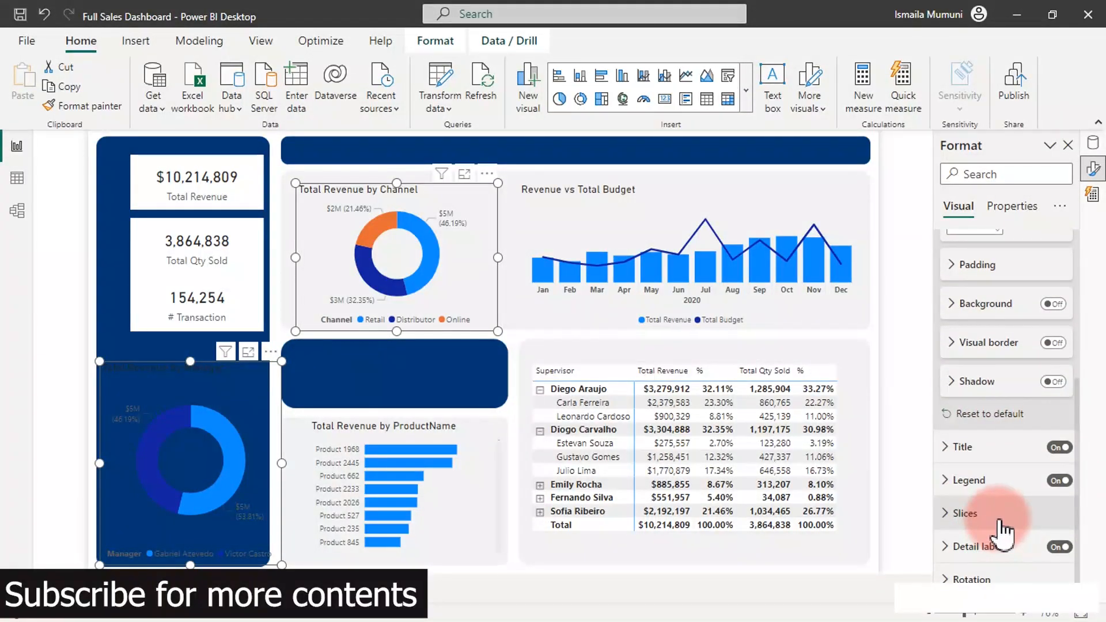
click(948, 482)
scroll(997, 504, down, 3)
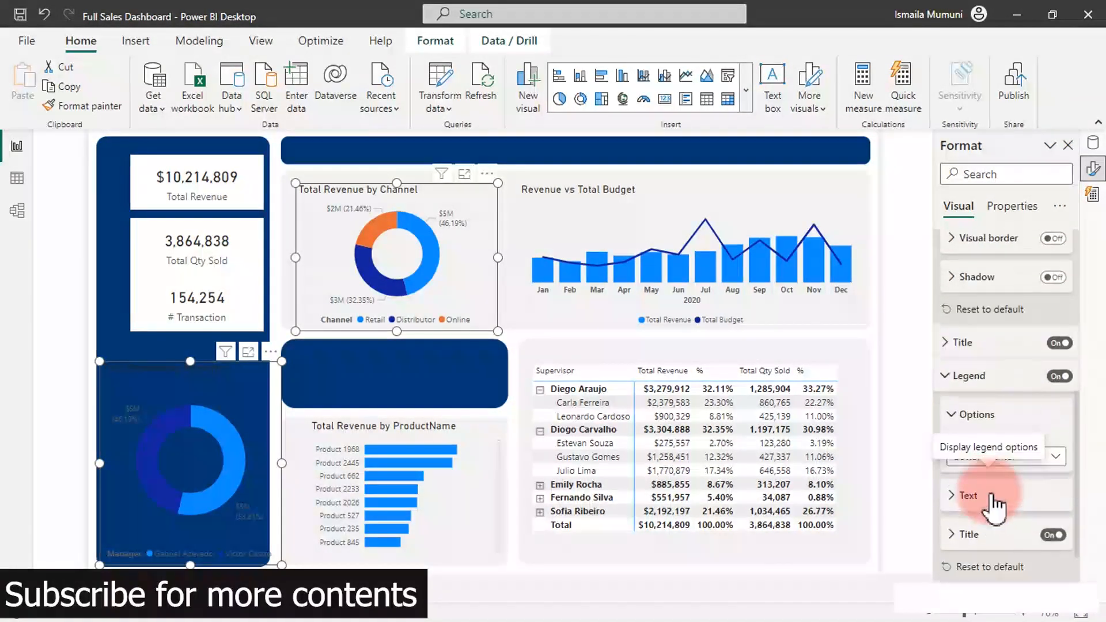
click(1055, 474)
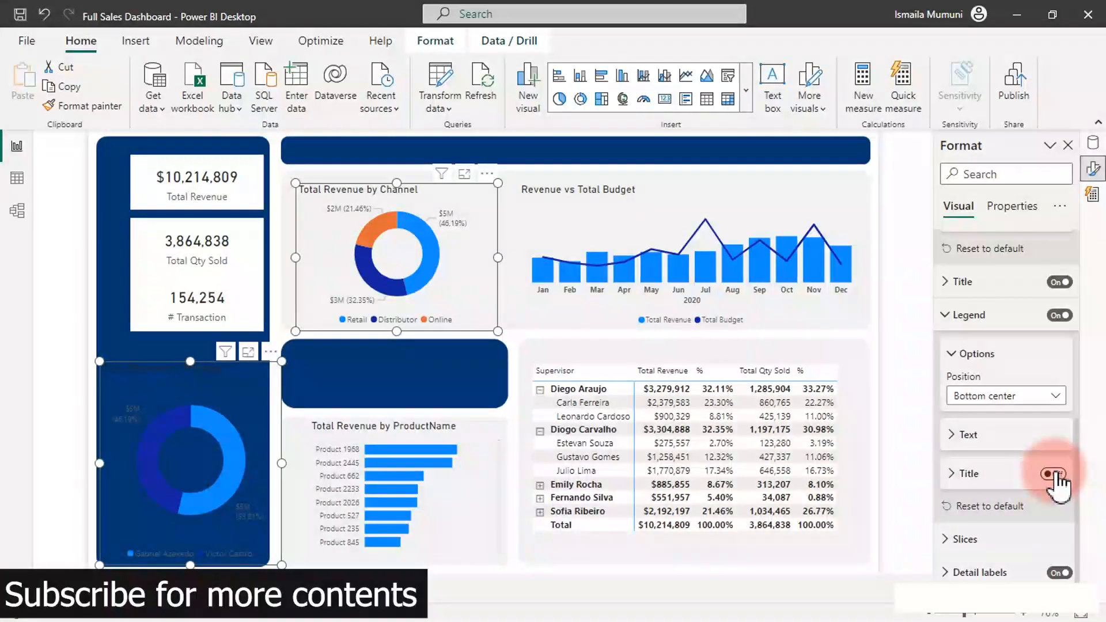
click(615, 161)
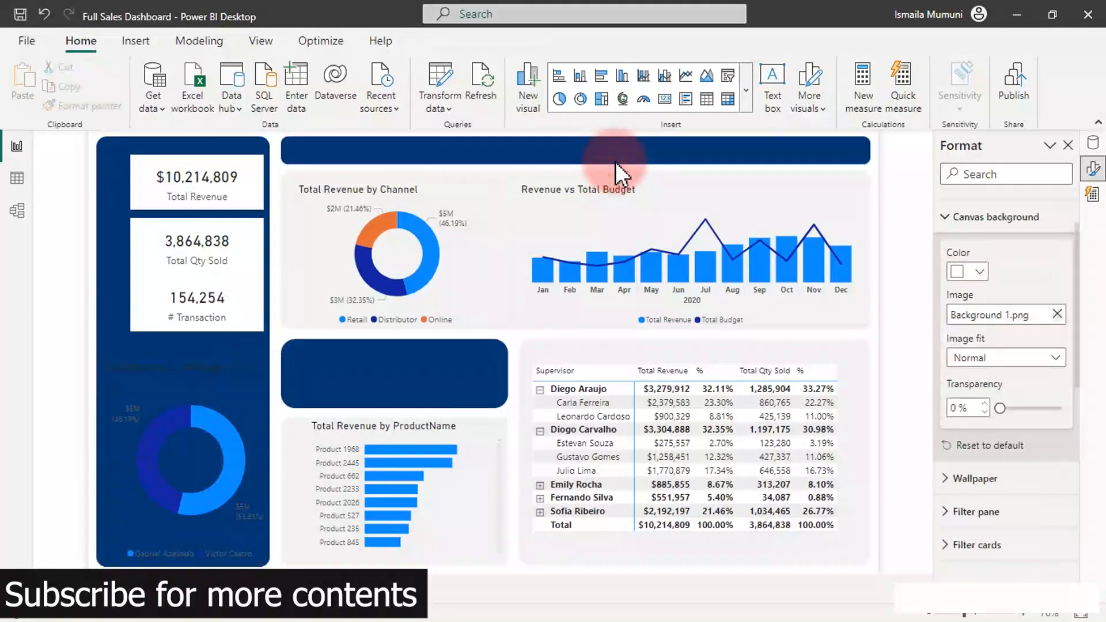
Step: Turn off the backgrounds of the Total Revenue, Total Qty Sold and # Transaction cards together
click(163, 174)
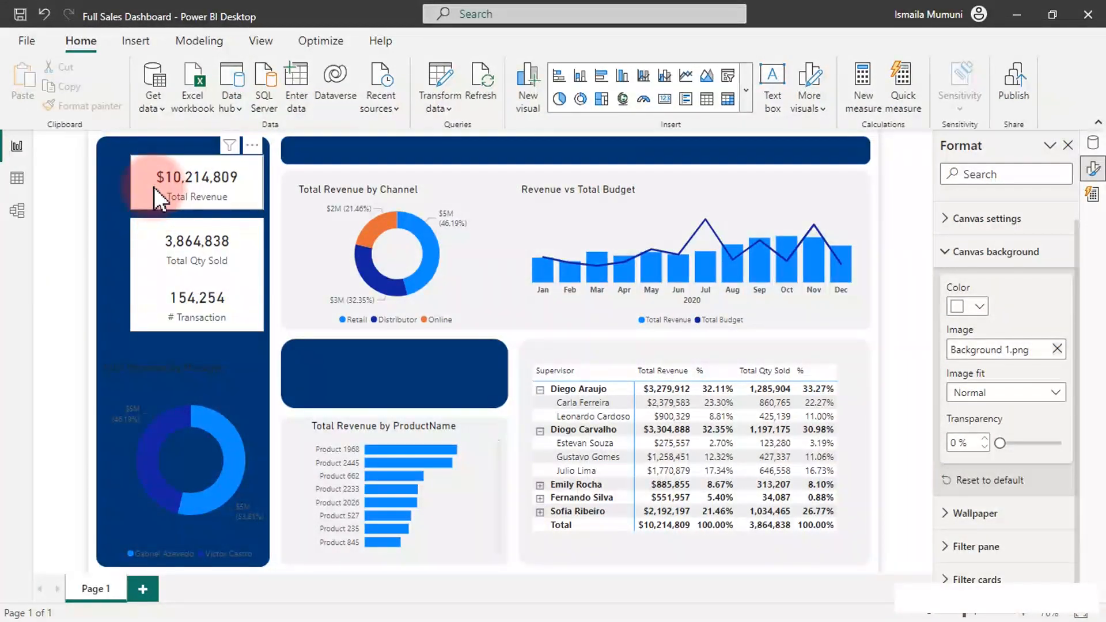
ctrl+click(171, 238)
ctrl+click(164, 298)
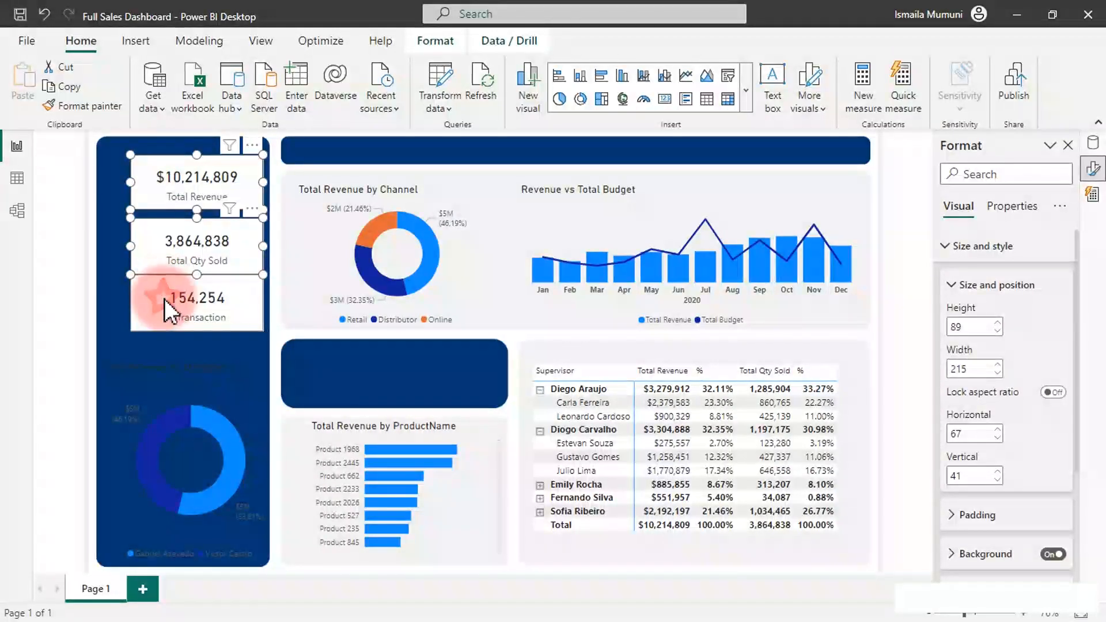
scroll(1050, 514, down, 3)
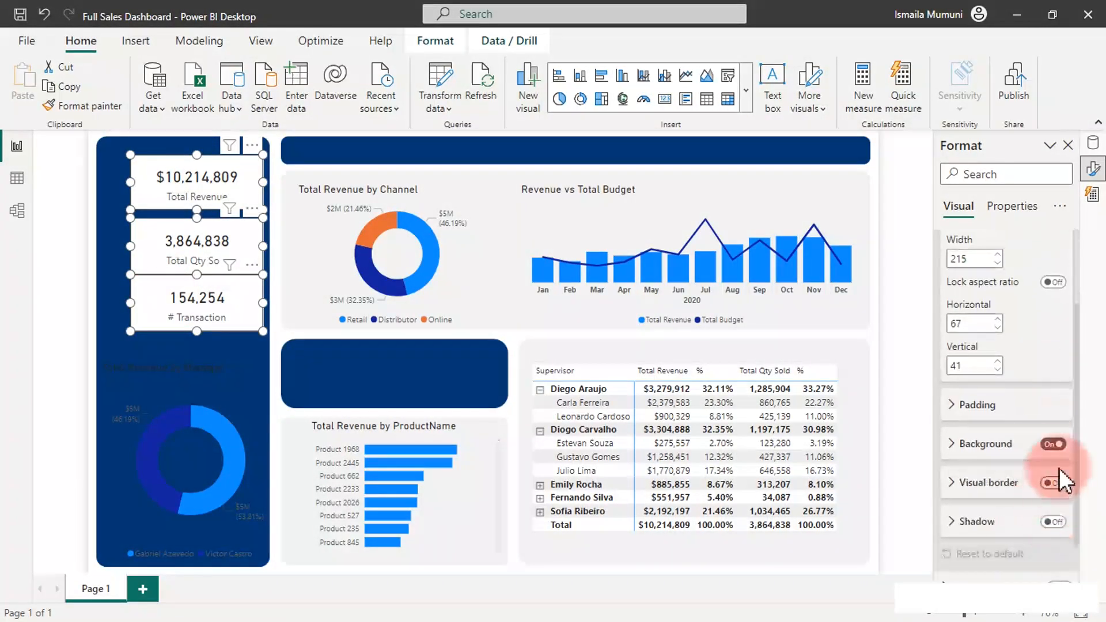
click(1056, 444)
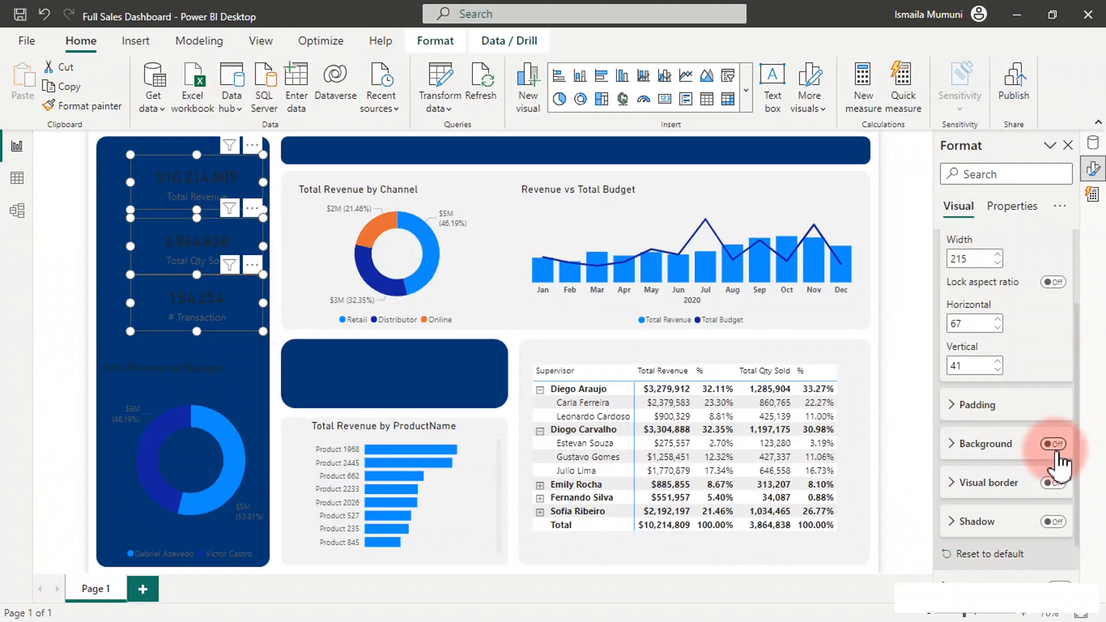
Step: Set the callout value color of the three selected KPI cards to white
scroll(985, 403, up, 1)
scroll(979, 358, up, 2)
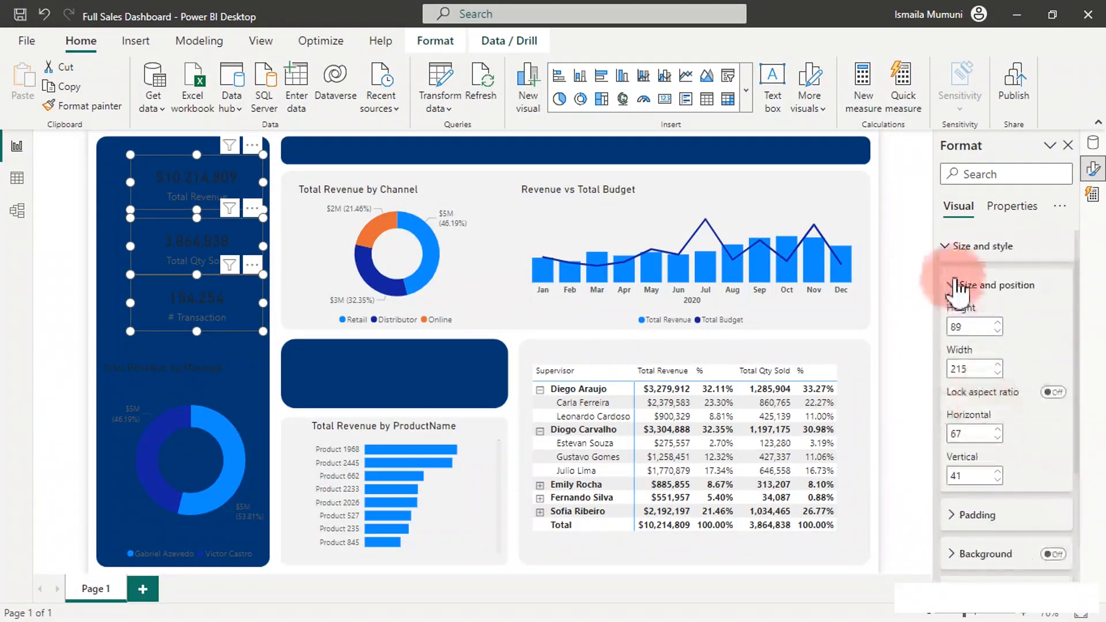
click(952, 246)
click(971, 320)
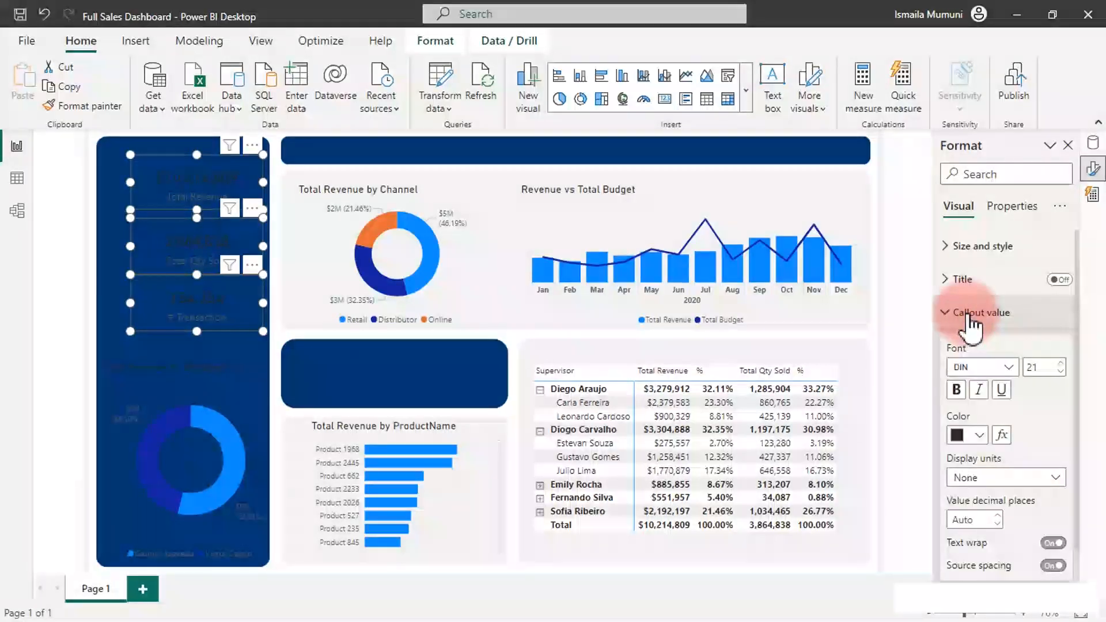
click(981, 432)
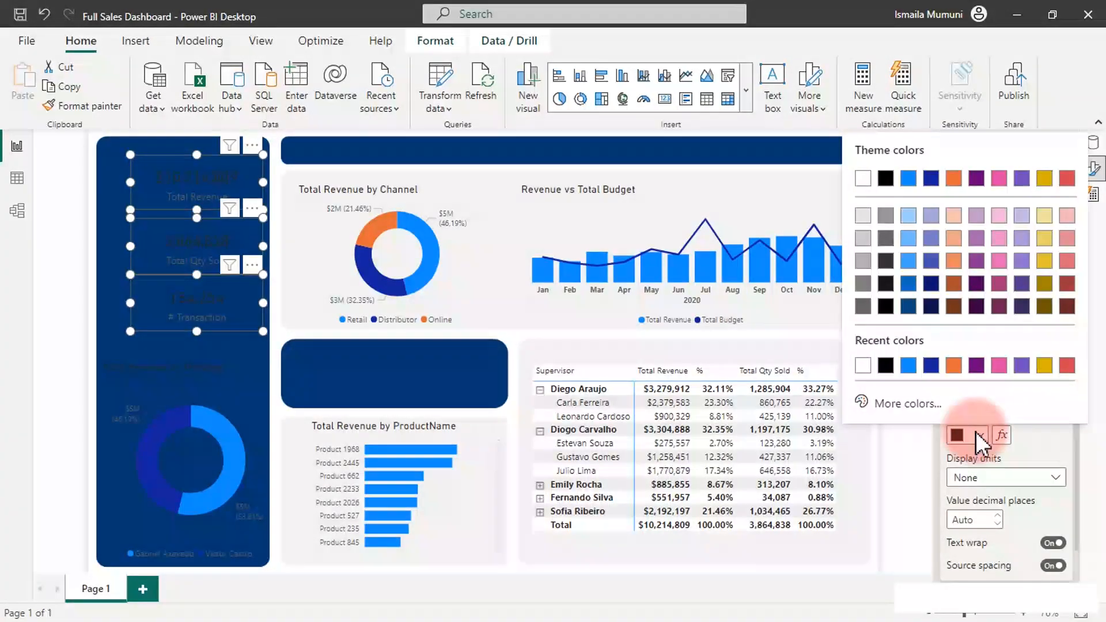
click(868, 184)
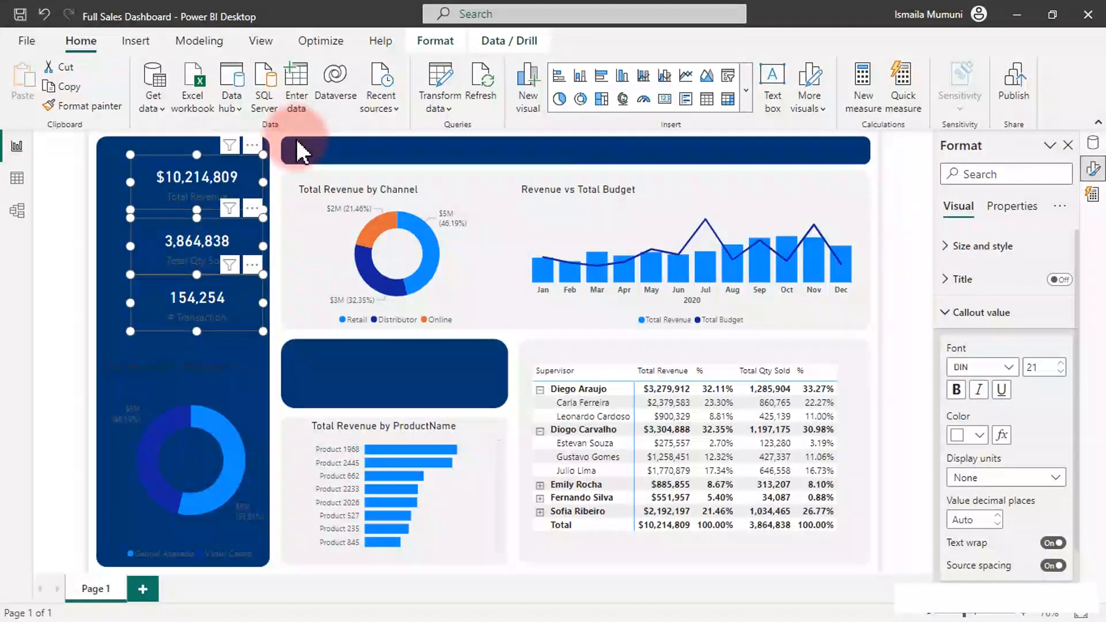
Step: Open the category label settings for the three selected KPI cards
click(193, 292)
click(172, 205)
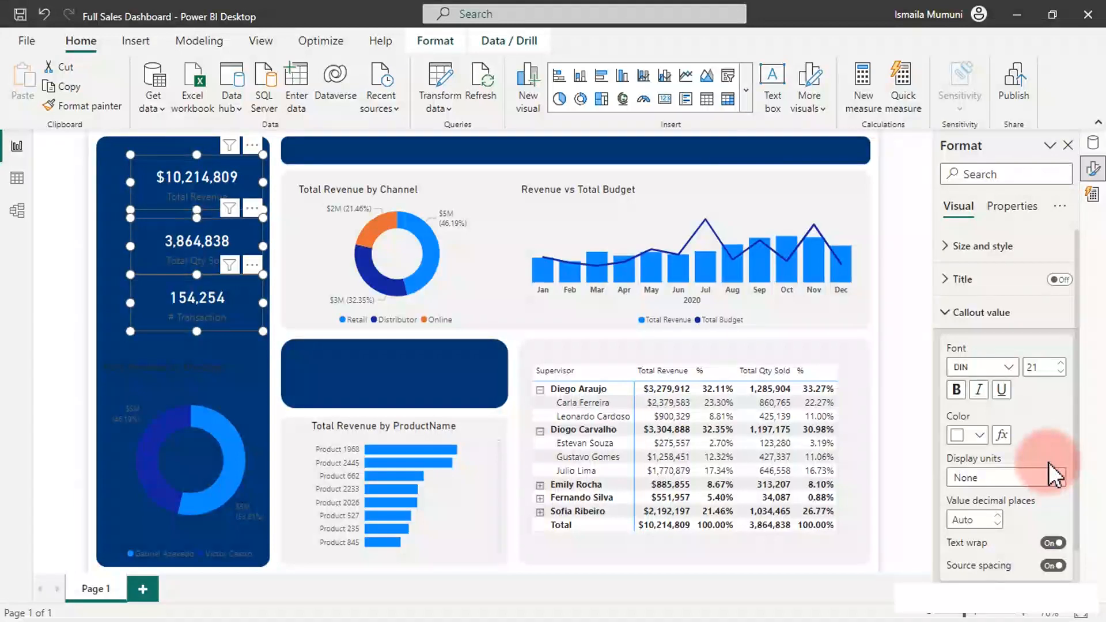
scroll(1049, 462, down, 1)
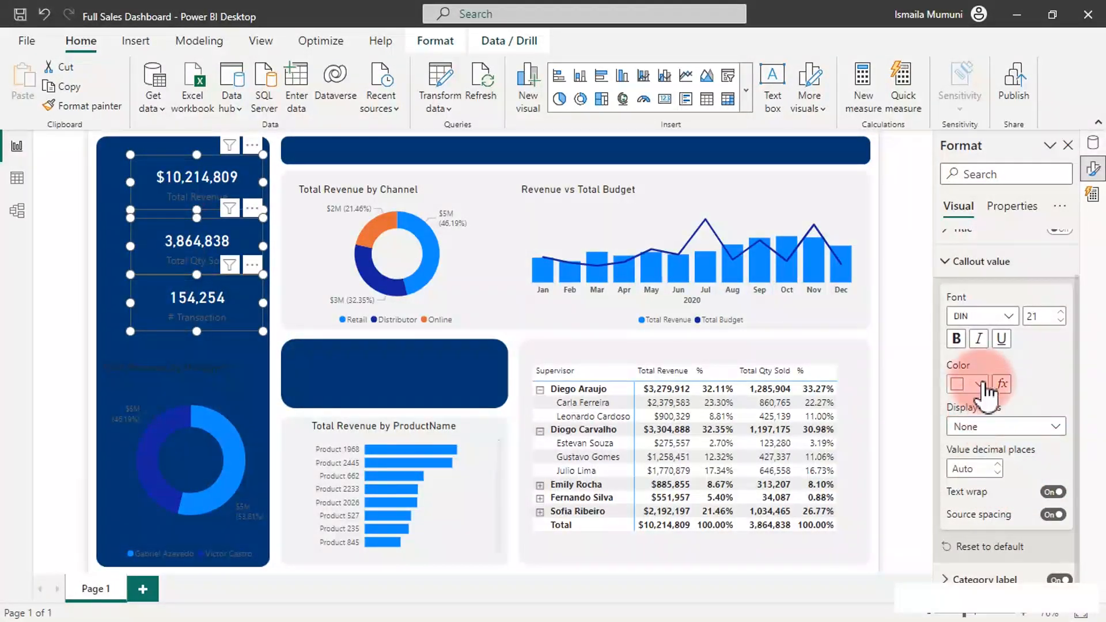
scroll(962, 319, up, 1)
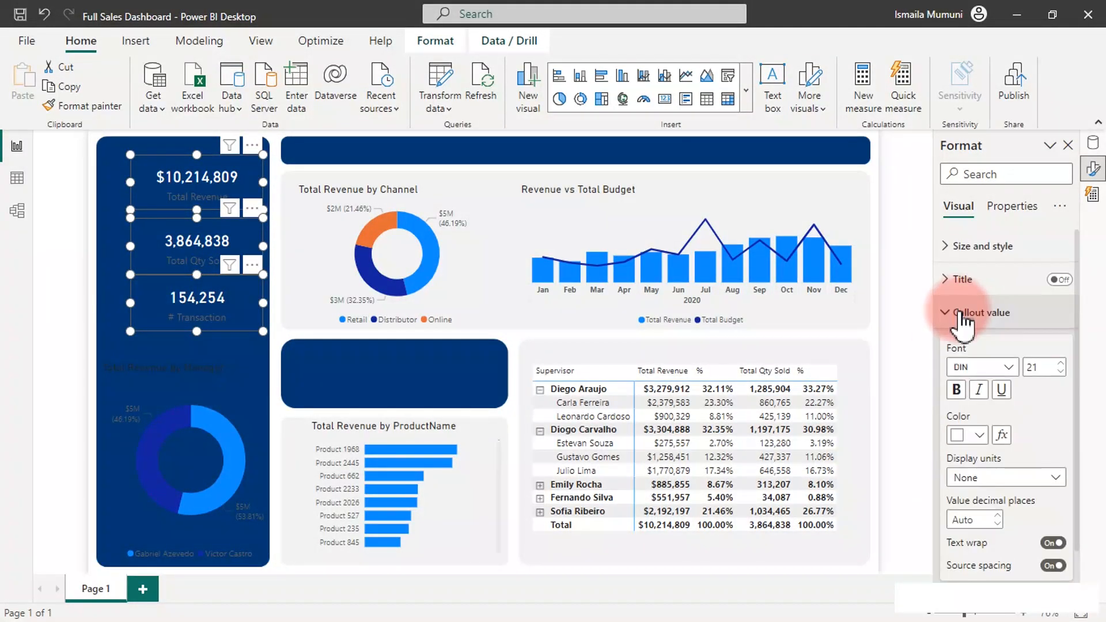
click(961, 314)
click(968, 354)
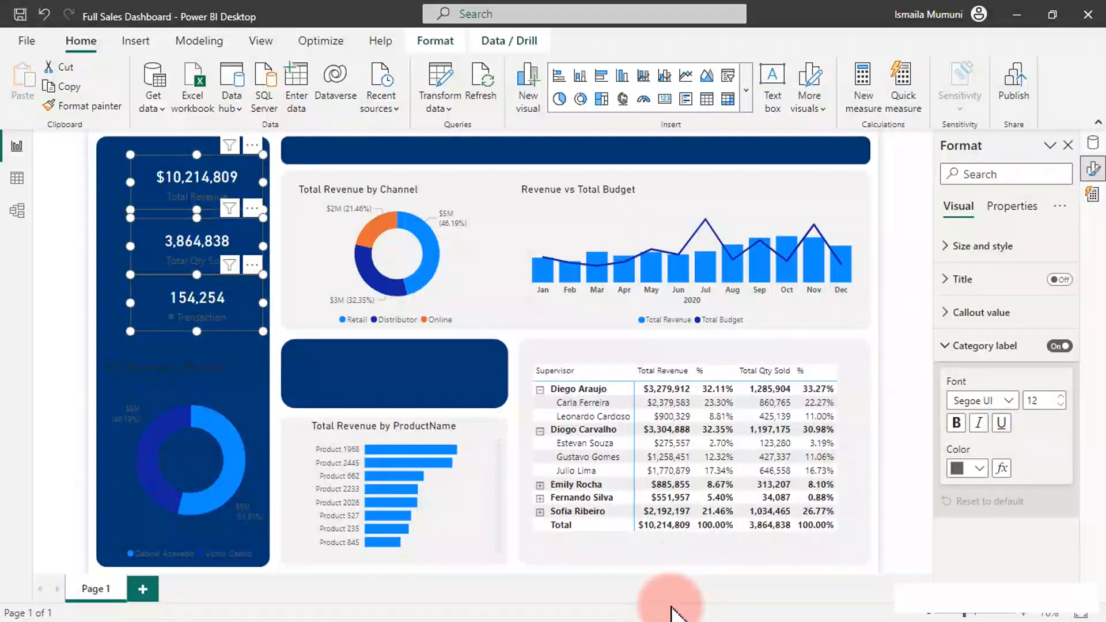
Step: Copy the light blue hex code #BDF3FF from the Adobe Color palette in Chrome and return to Power BI
key(super)
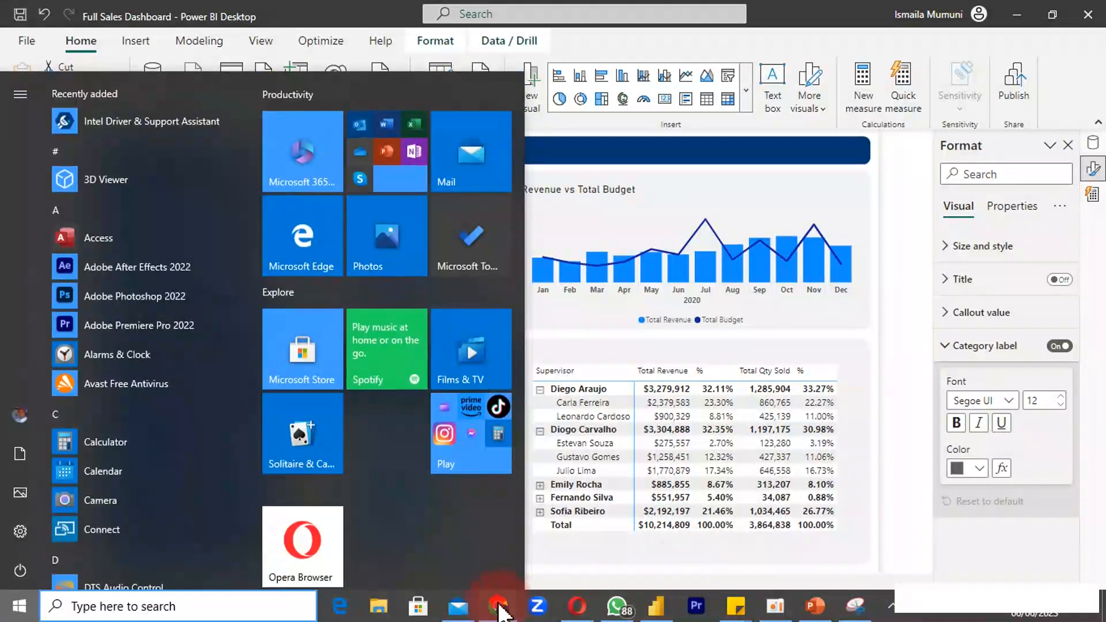
click(498, 606)
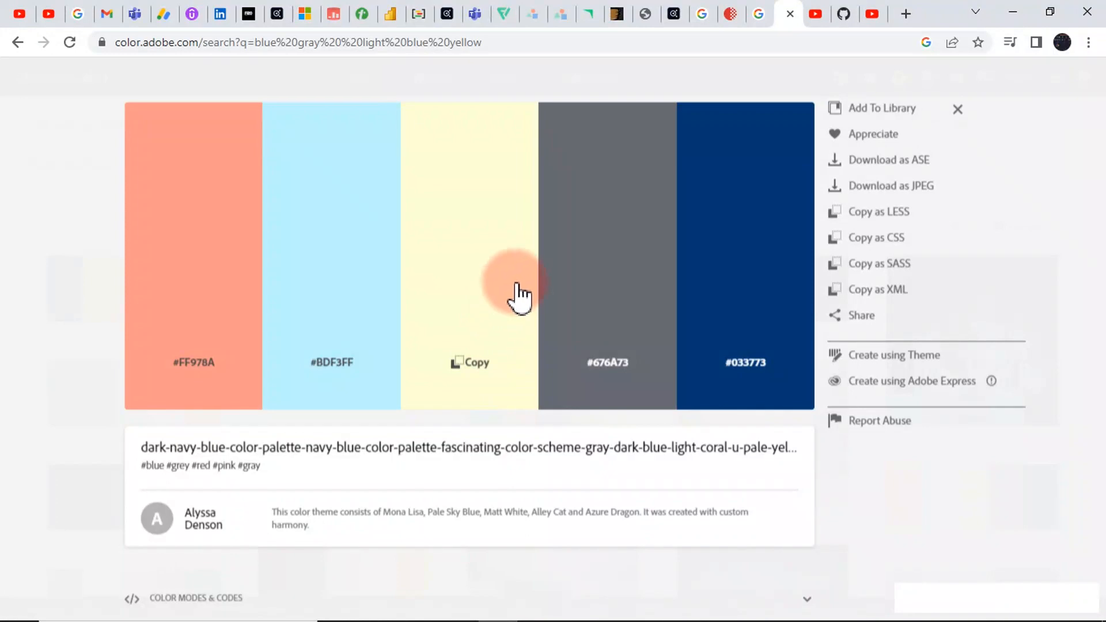
click(336, 361)
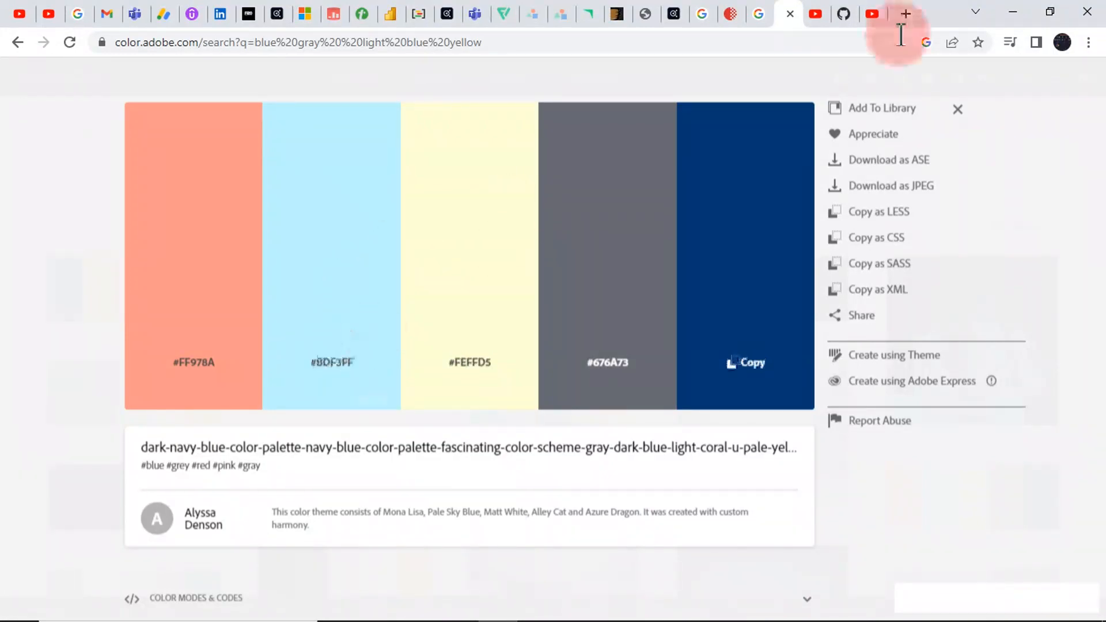
click(1026, 9)
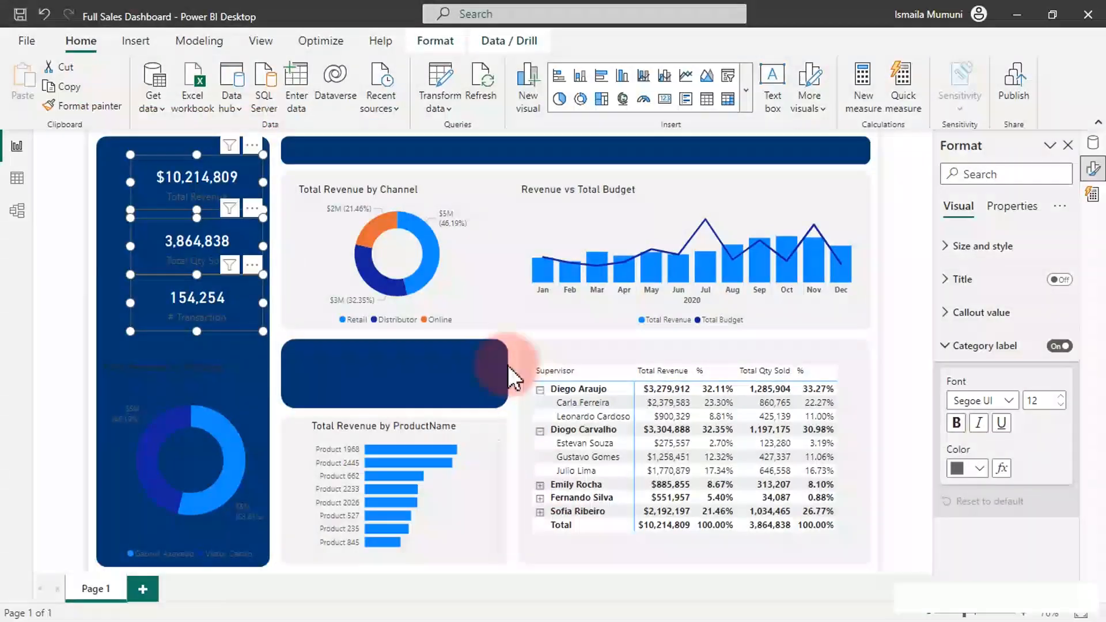
Step: Set the category label color of the three selected KPI cards to light blue #BDF3FF
click(973, 476)
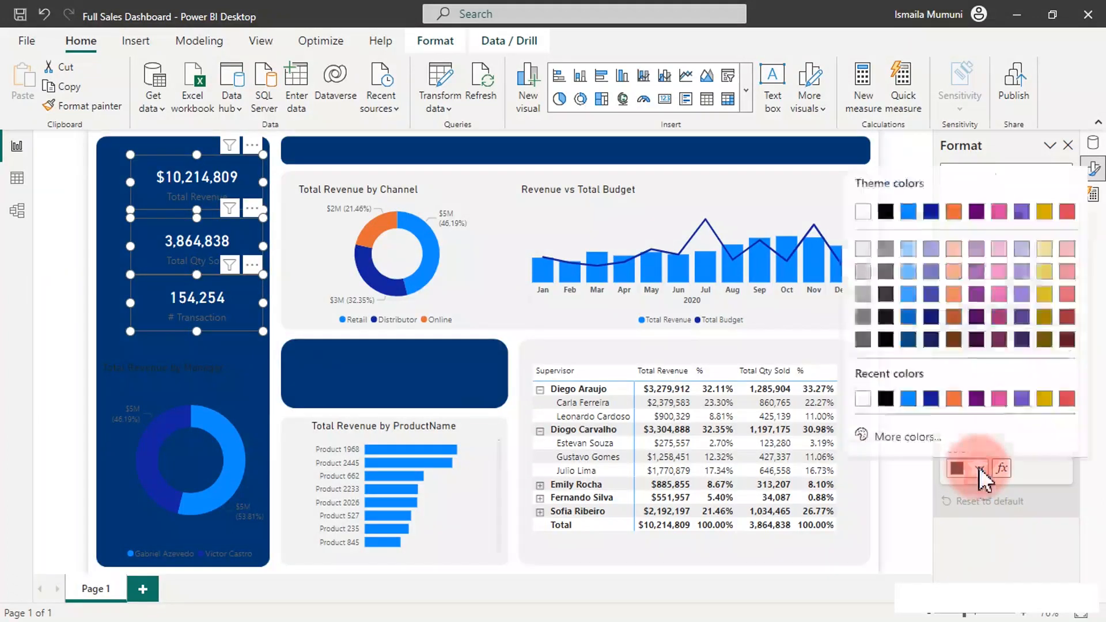
click(910, 438)
text(#BDF3FF)
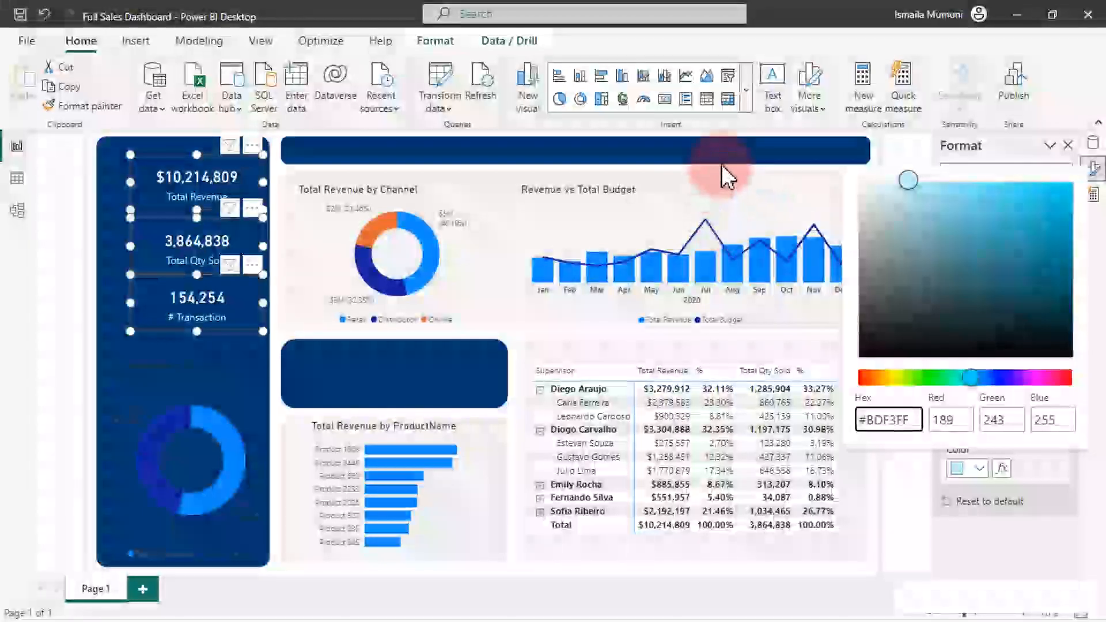
click(721, 160)
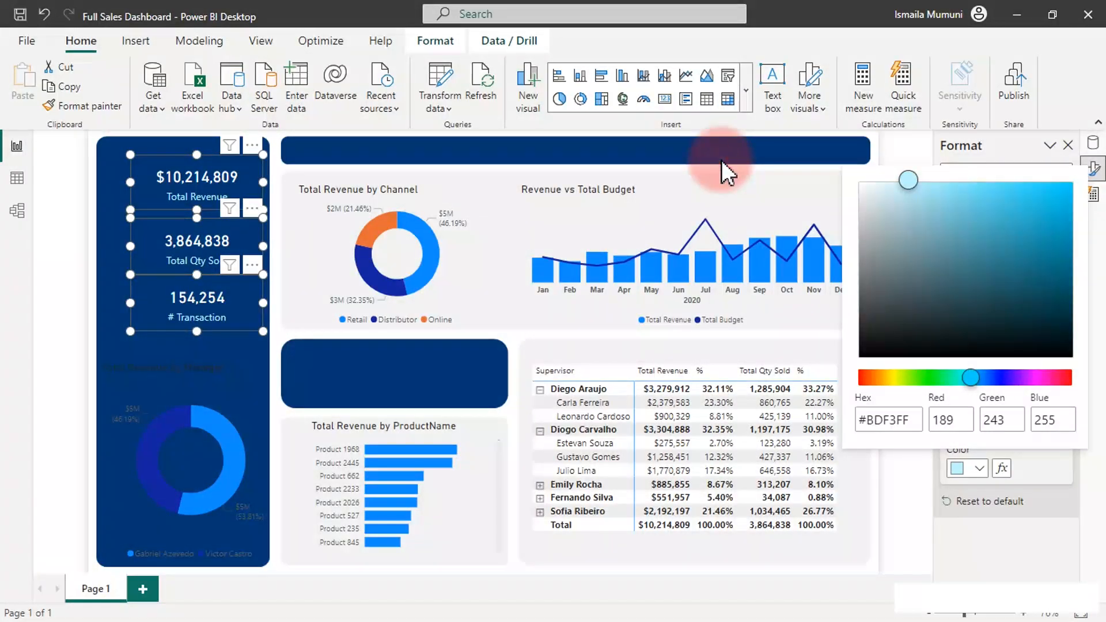
Step: Set the Total Revenue by Manager donut's title text to the recently used light blue and center the title
click(222, 398)
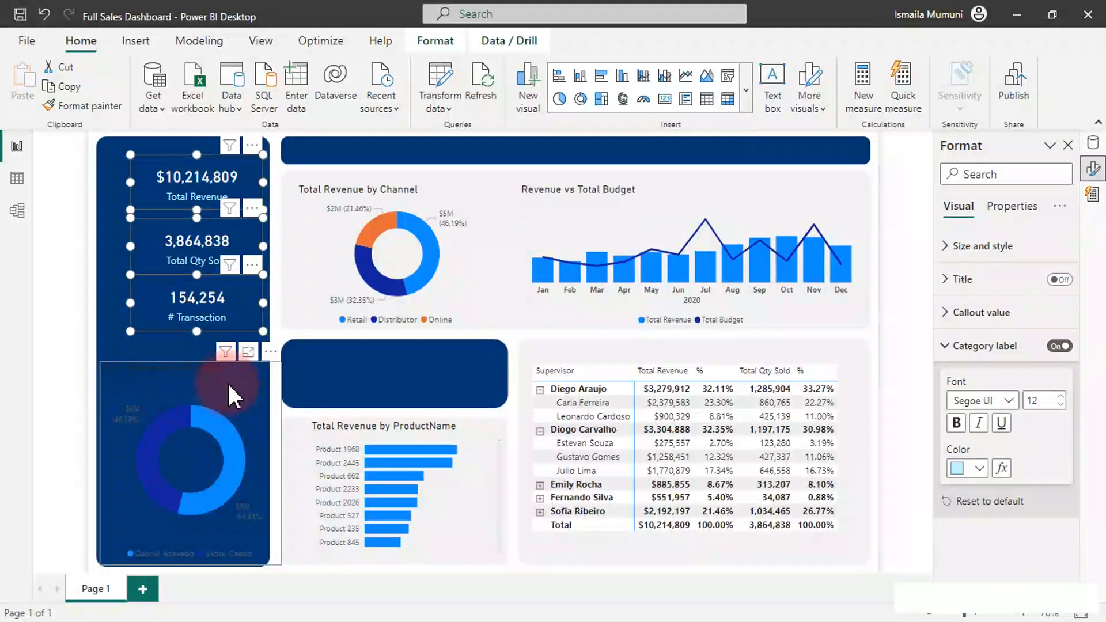
click(190, 376)
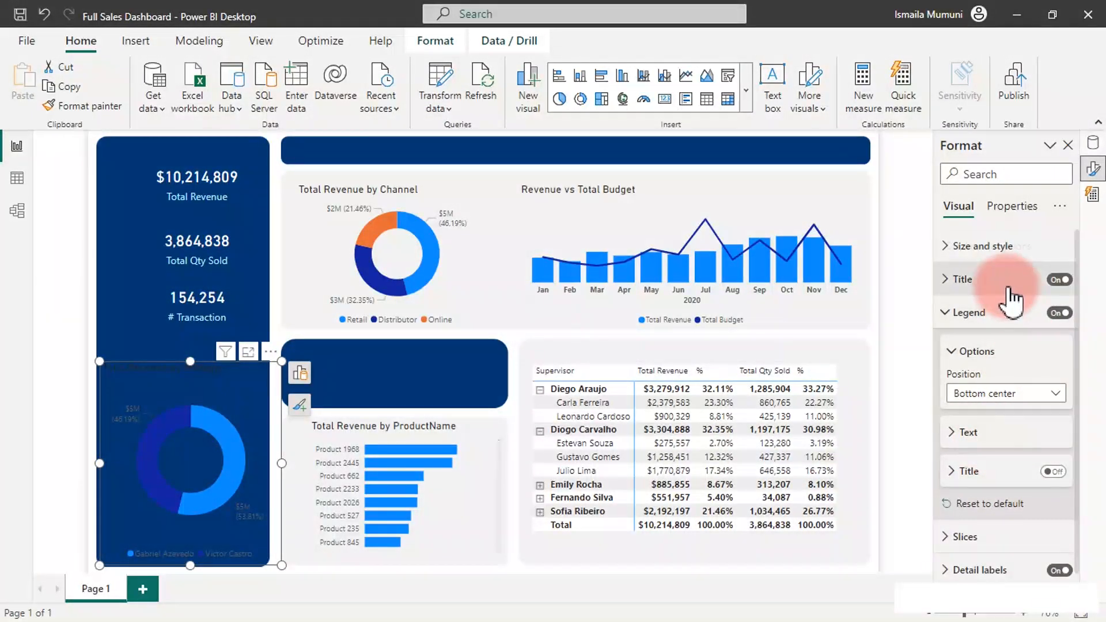
click(991, 474)
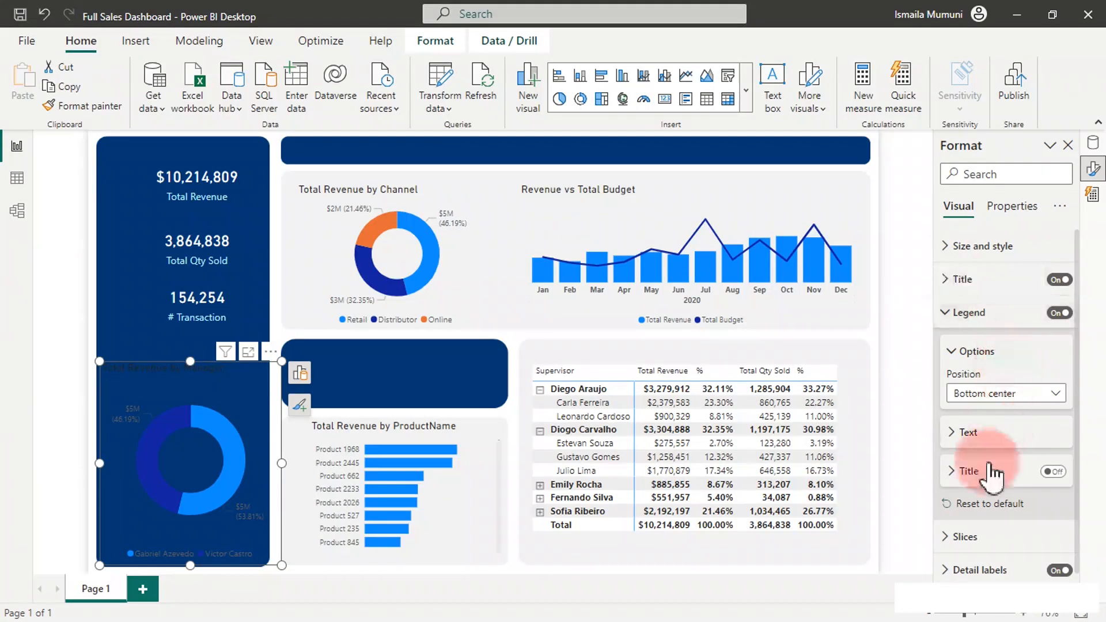
click(984, 258)
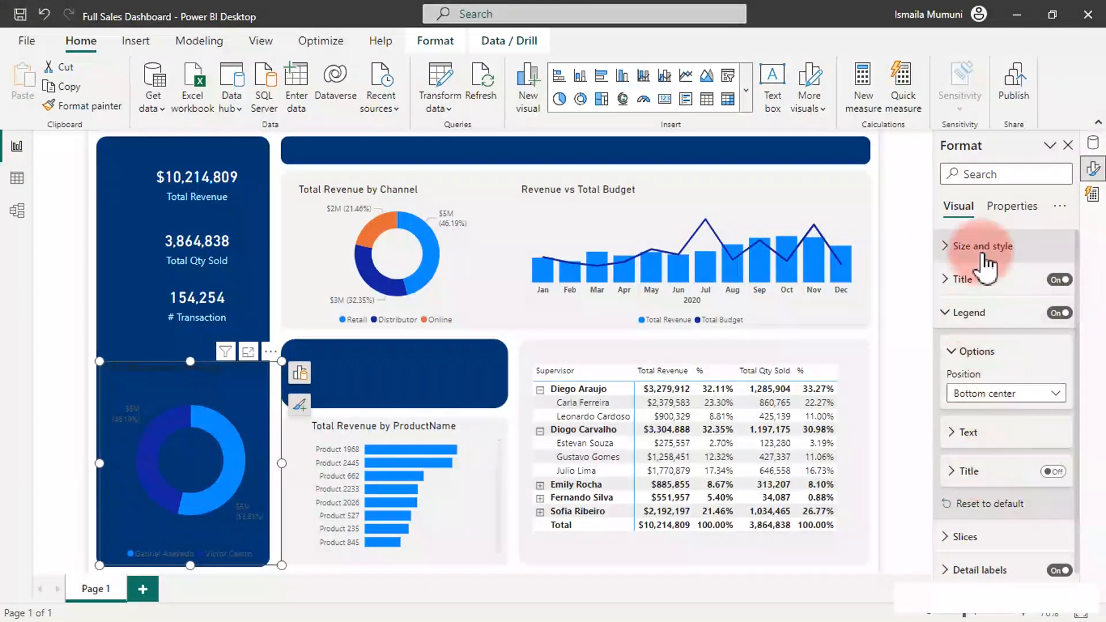
scroll(987, 405, down, 5)
click(988, 445)
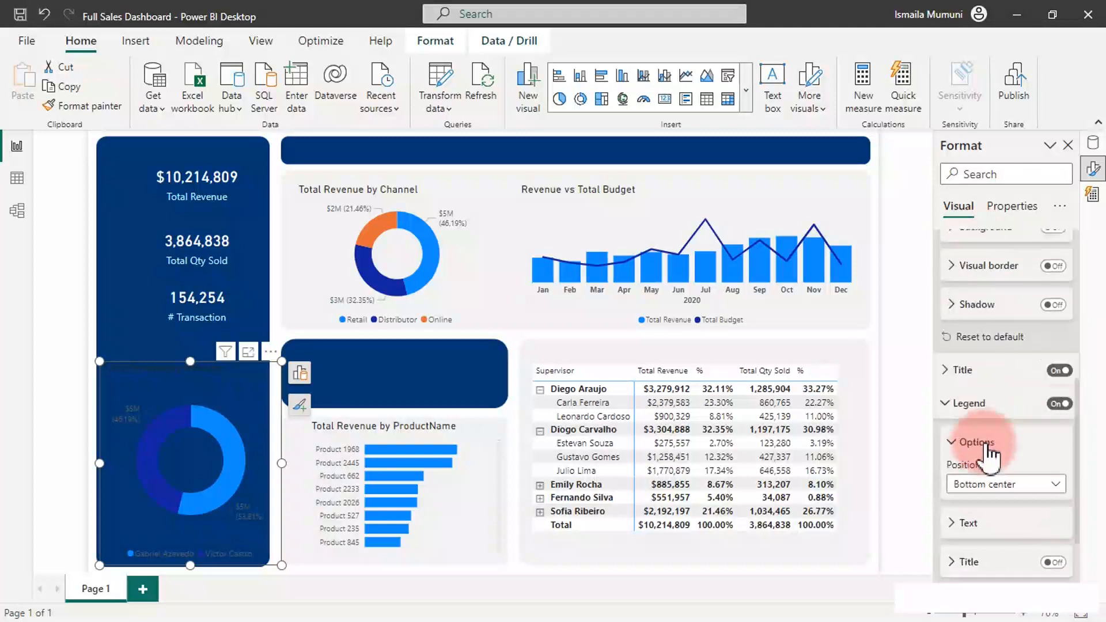
scroll(990, 461, down, 3)
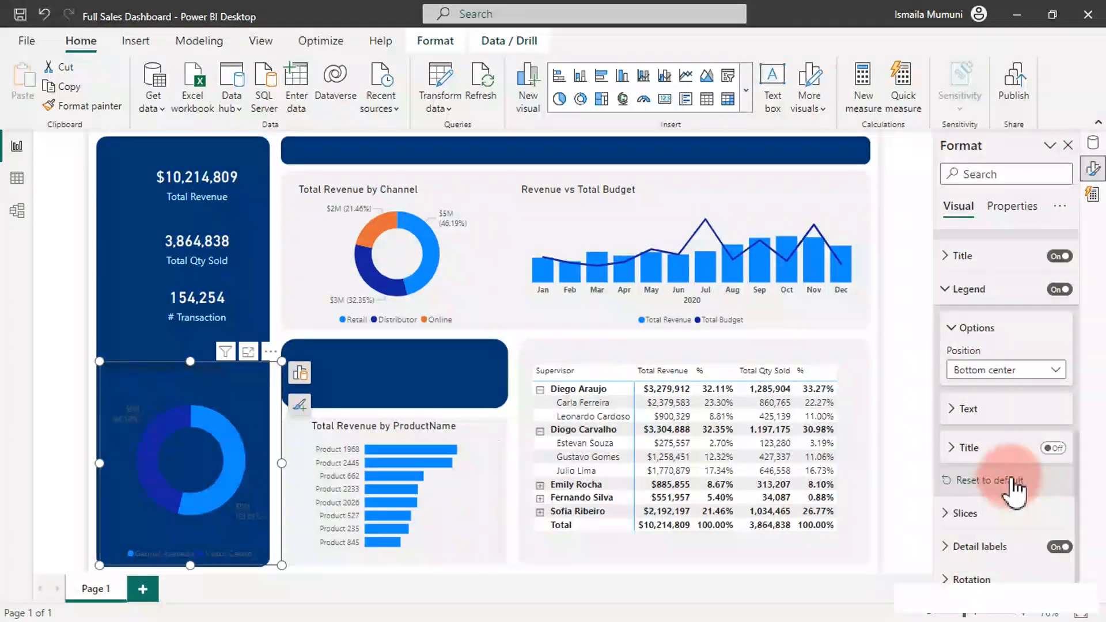
scroll(1014, 484, up, 2)
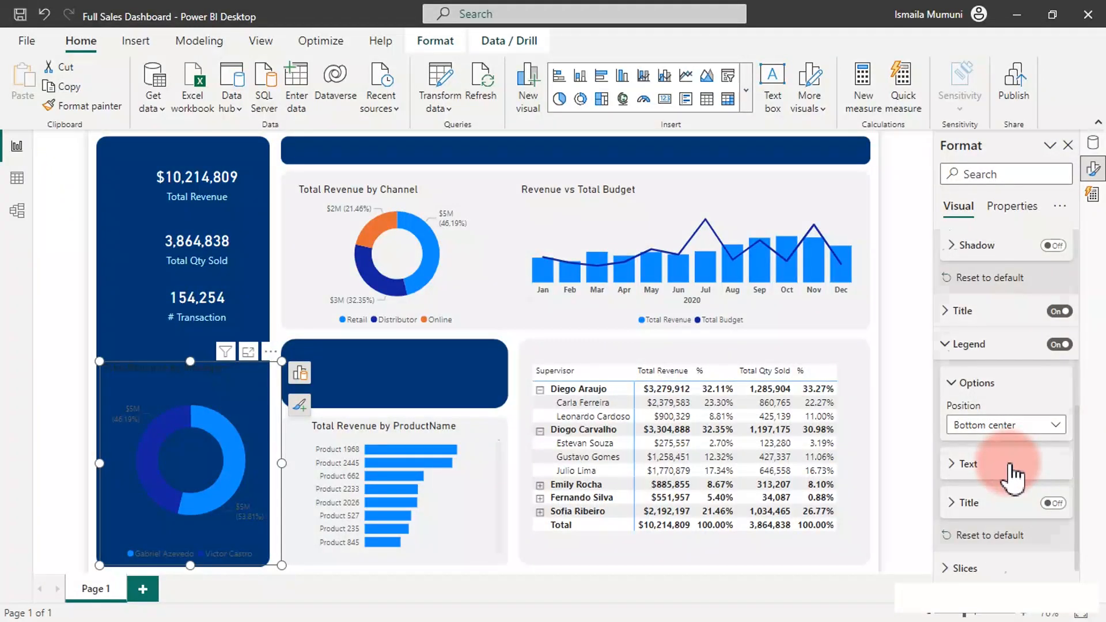
click(977, 282)
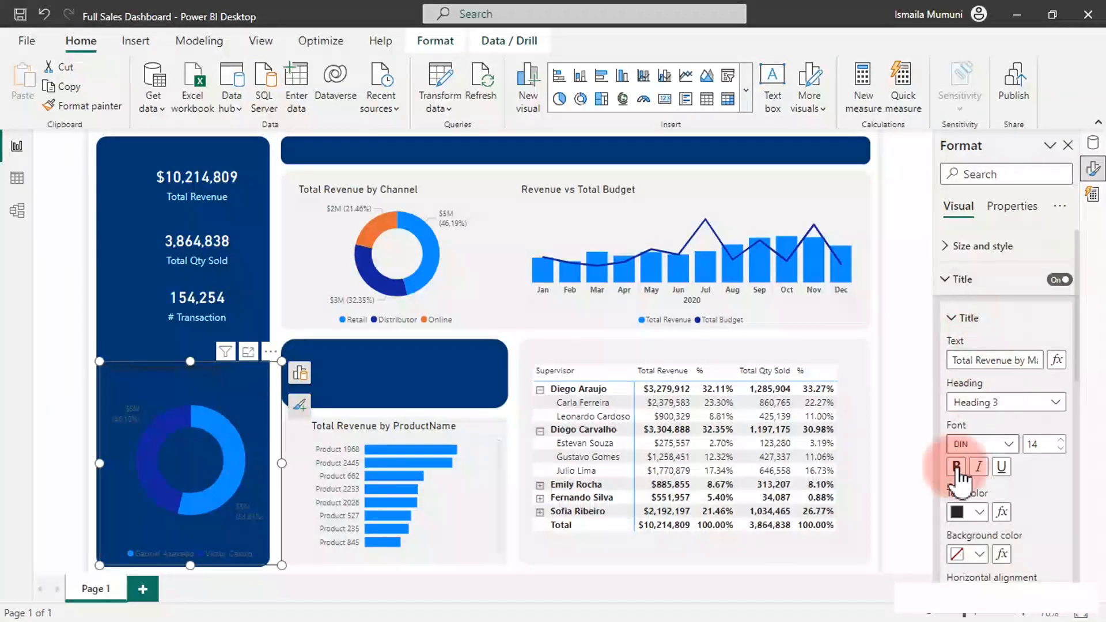
click(980, 512)
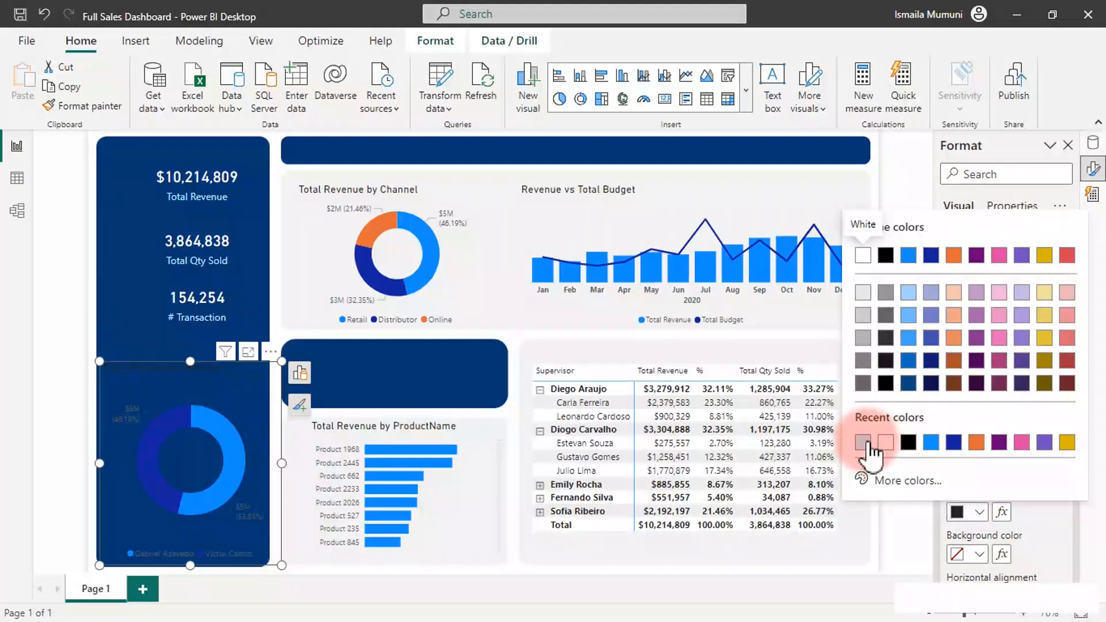
click(862, 442)
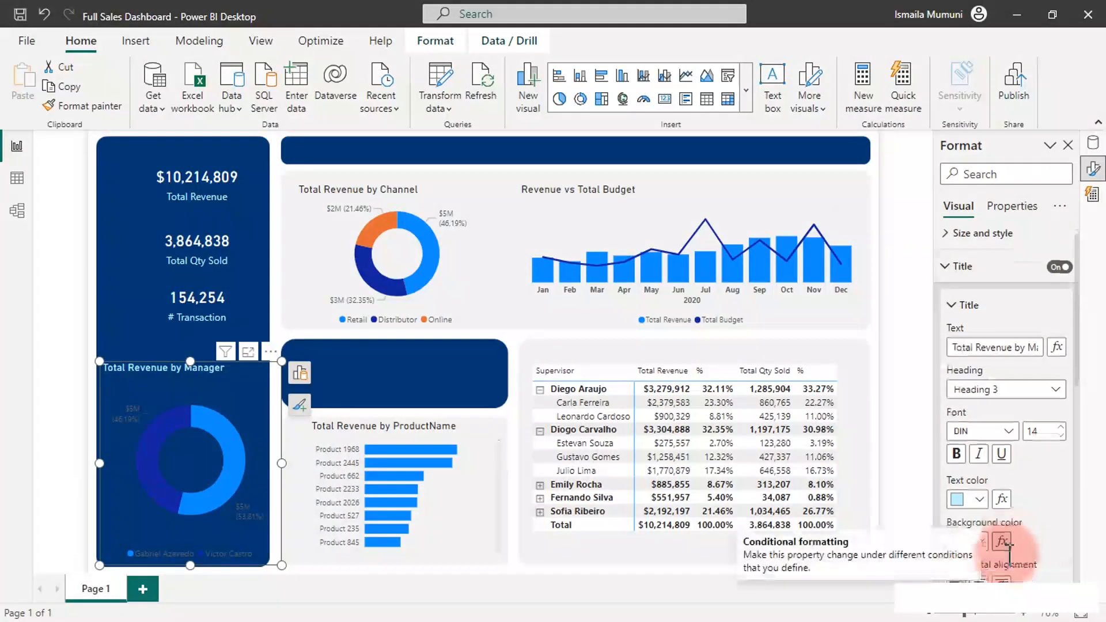
scroll(1009, 547, down, 2)
click(979, 488)
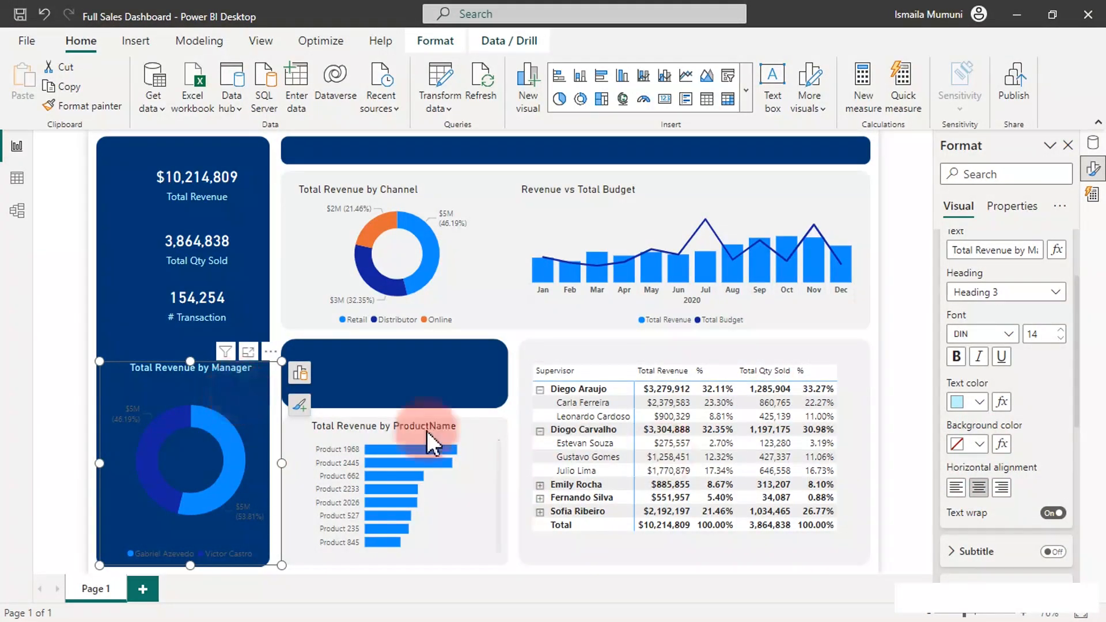
Step: Color the first manager's donut slice with the recent light blue and the second manager's slice with White, 10% darker
scroll(1002, 432, down, 3)
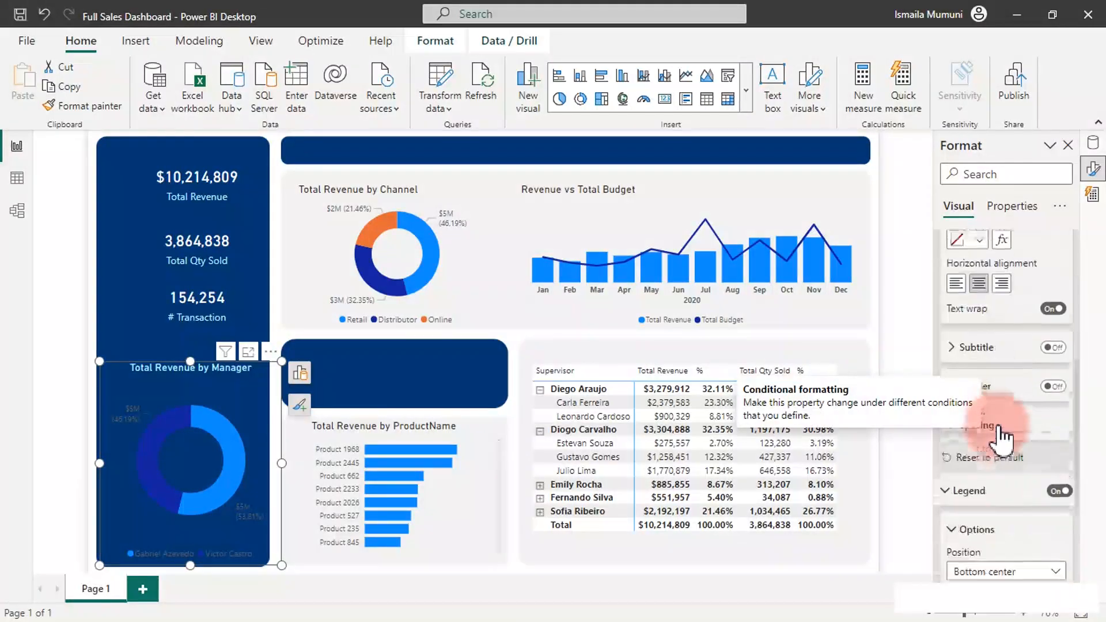
scroll(1000, 439, down, 4)
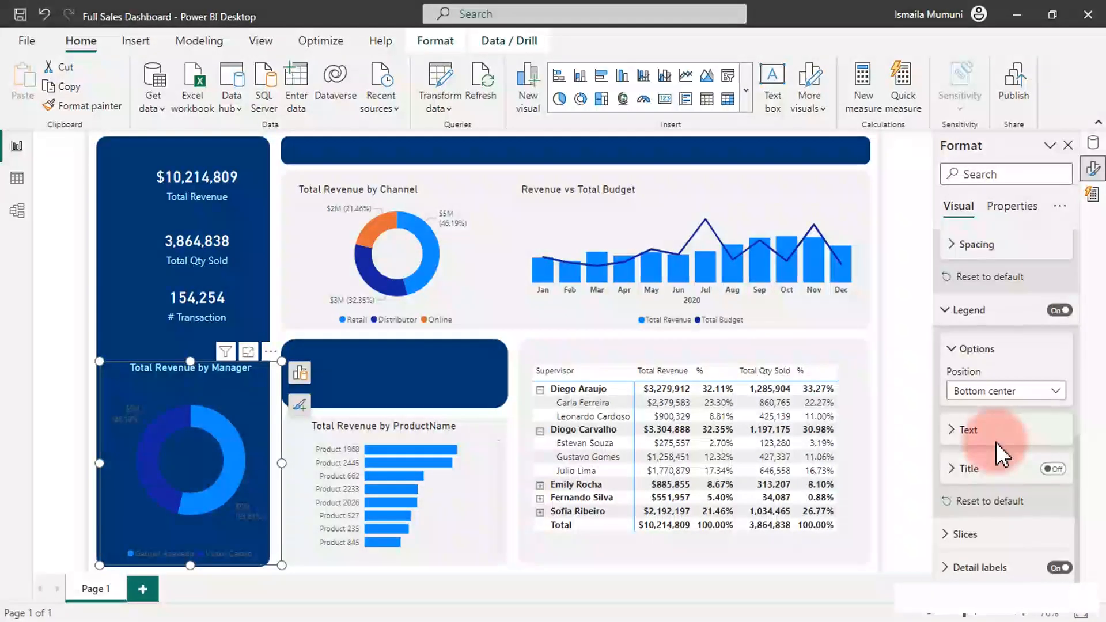
click(987, 522)
scroll(984, 489, down, 3)
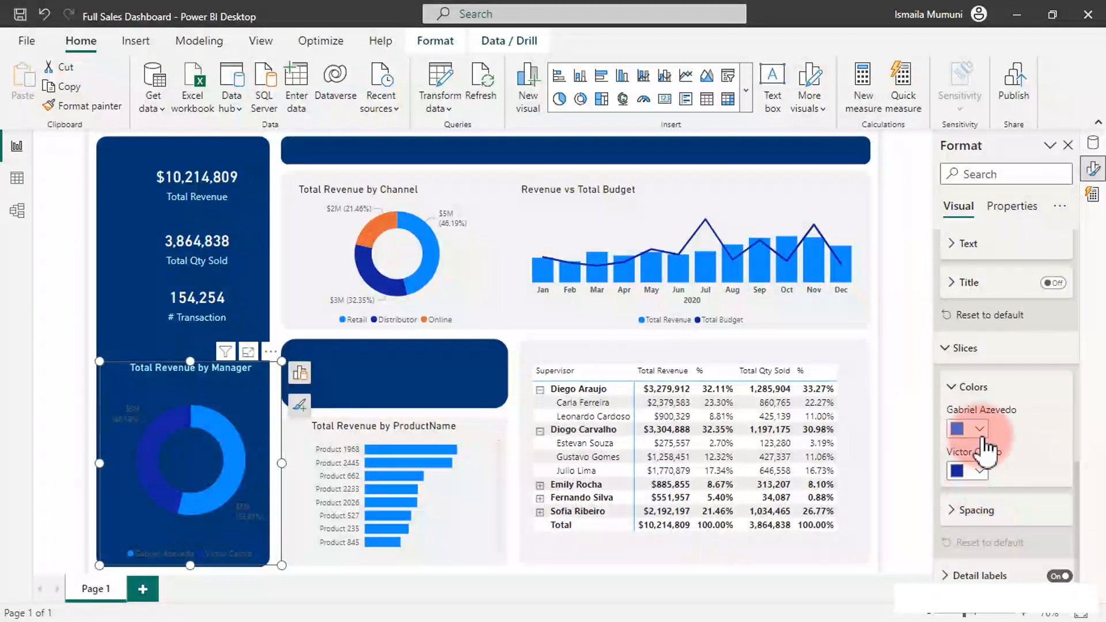
click(979, 430)
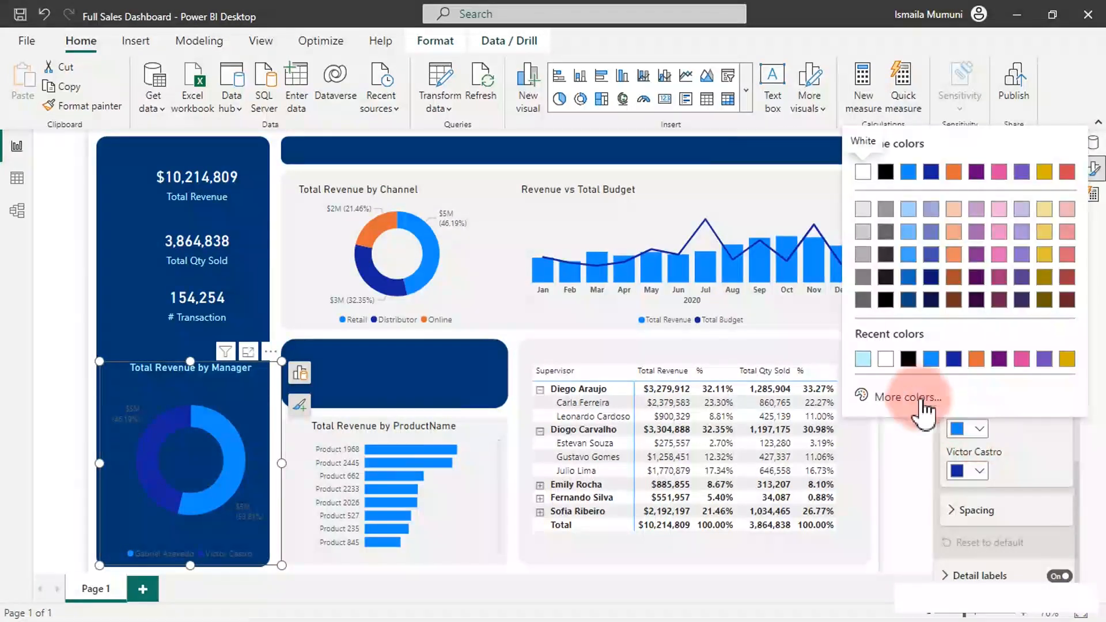
click(863, 360)
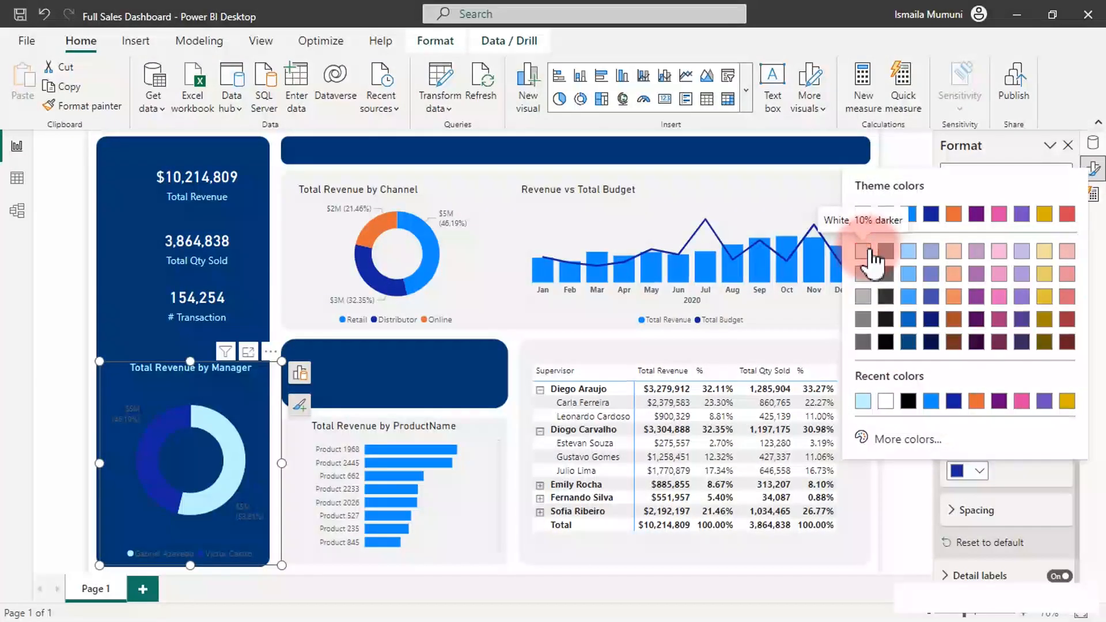
click(863, 251)
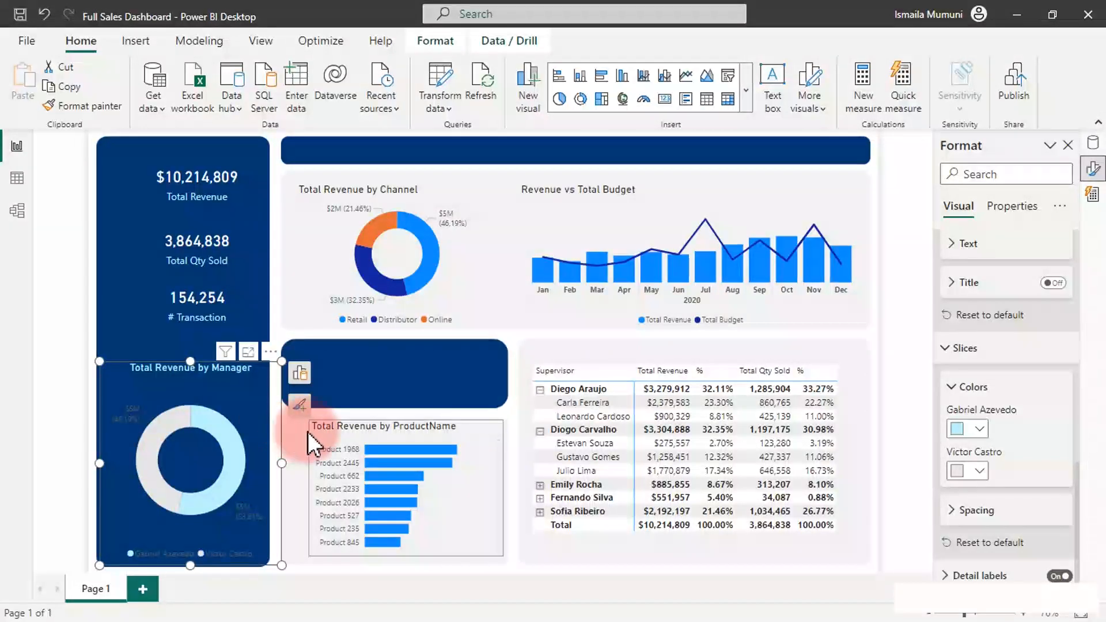
click(416, 469)
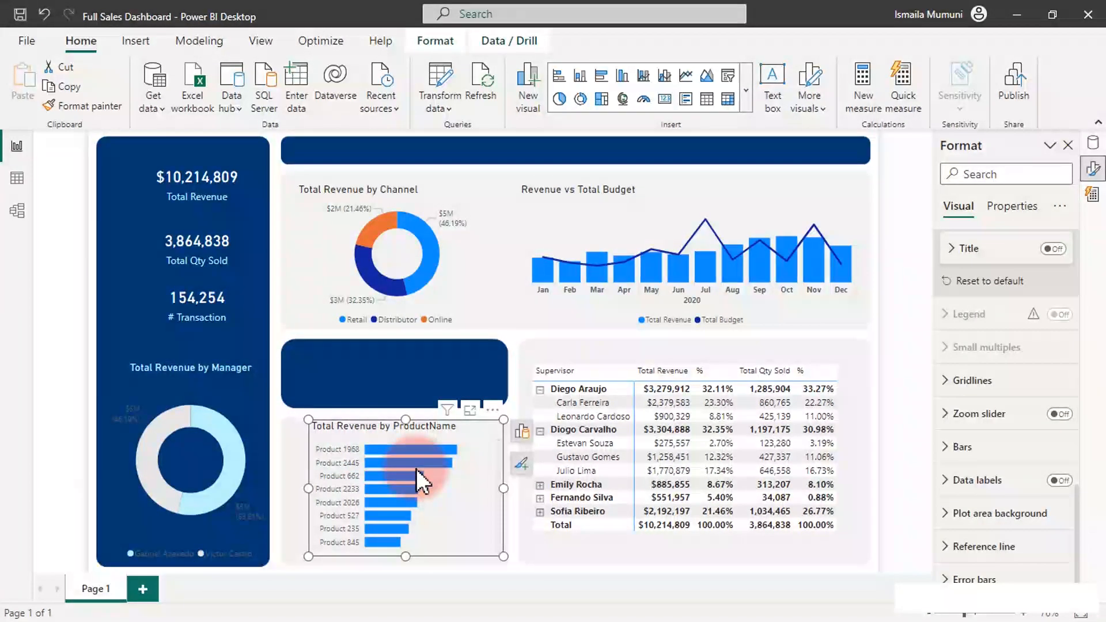
click(471, 364)
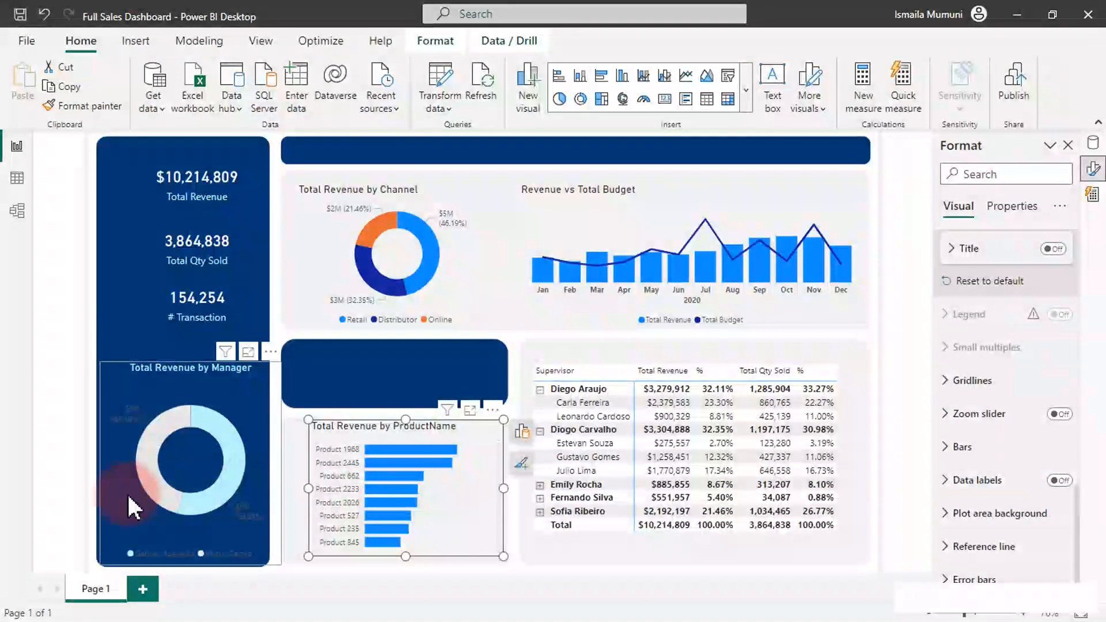
Step: Set the second manager's slice in the Total Revenue by Manager donut to pale yellow #FEFFD5
click(127, 493)
click(1048, 461)
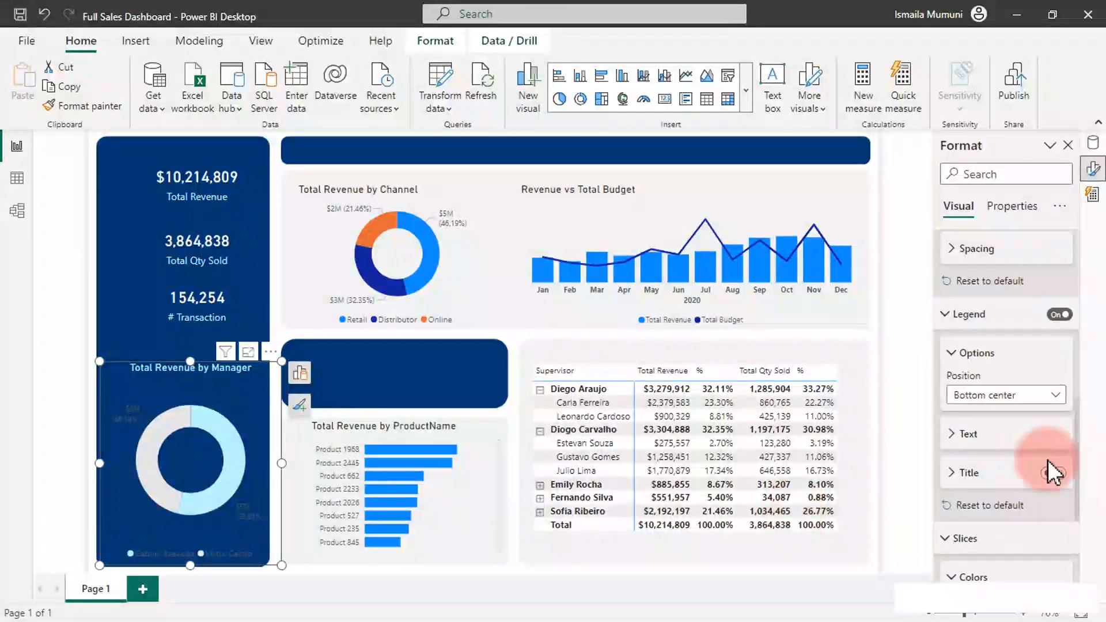
scroll(1025, 505, down, 5)
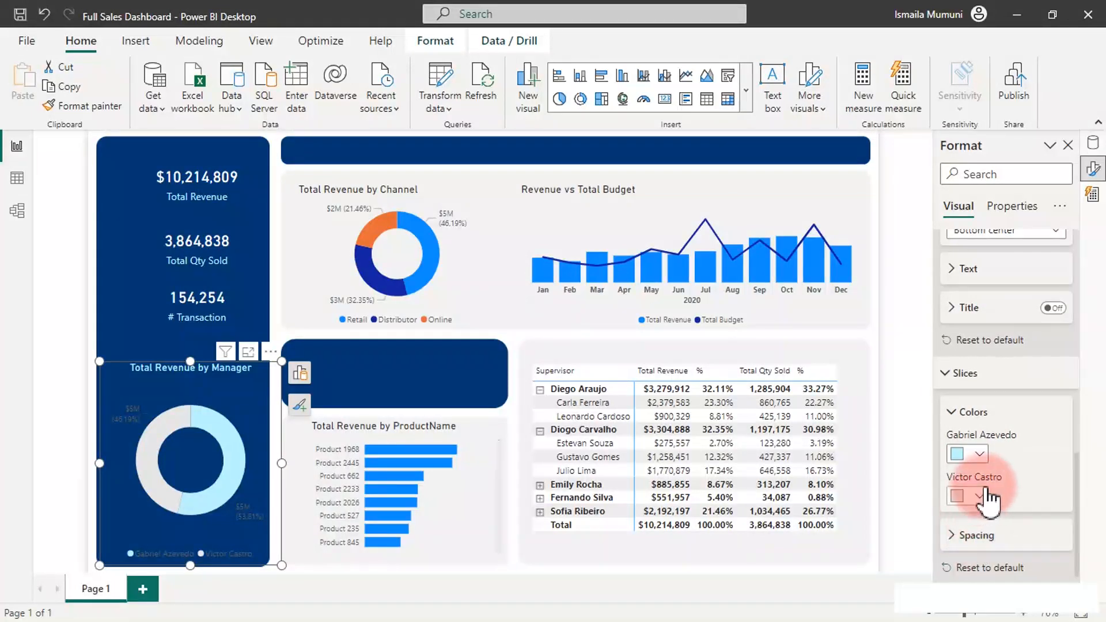
click(980, 495)
click(885, 465)
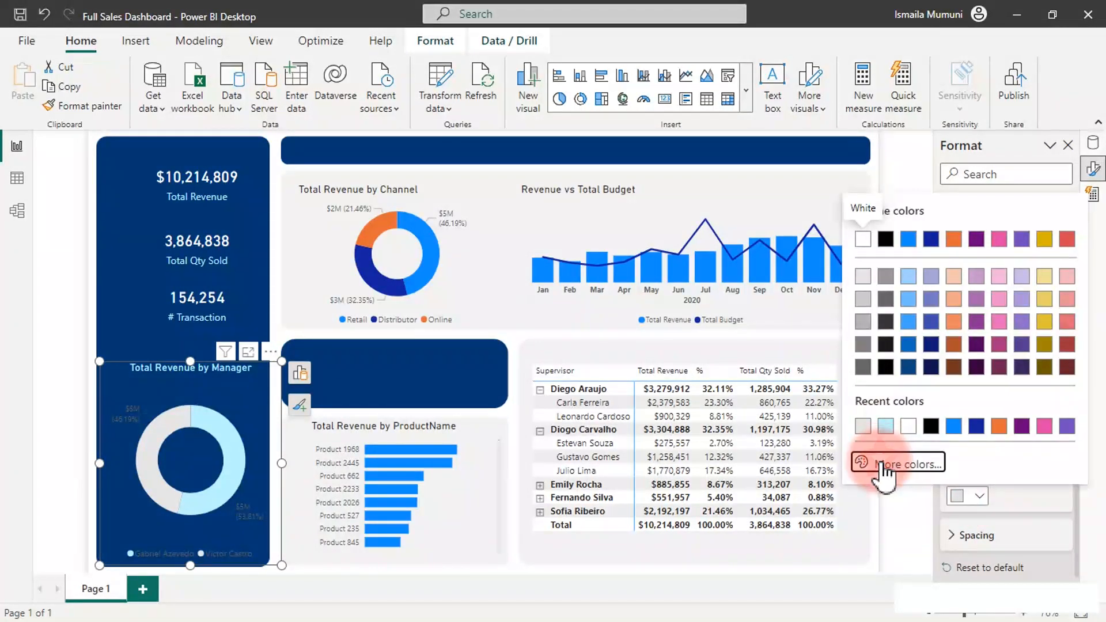
key(ctrl+v)
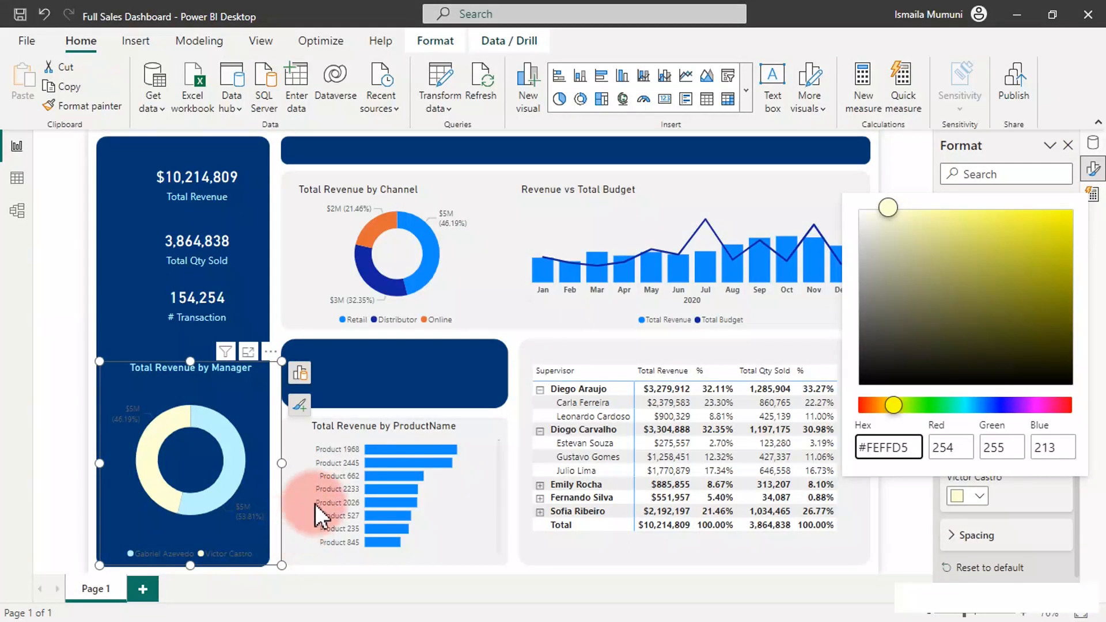
Step: Set the second manager's slice in the Total Revenue by Manager donut to a medium gray theme color
click(1003, 502)
click(979, 497)
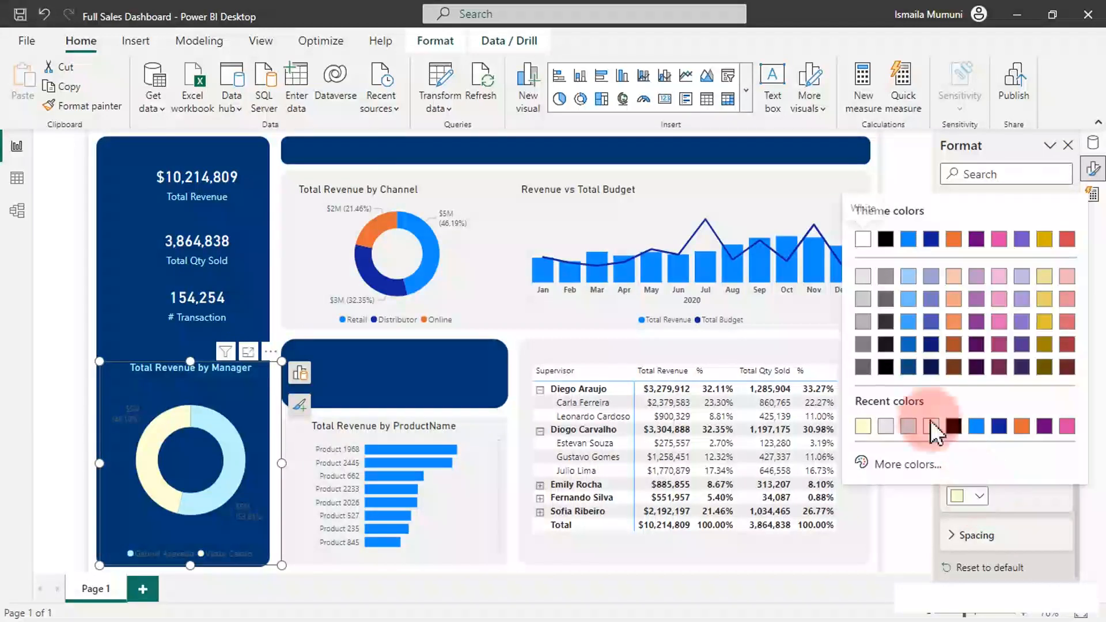
click(865, 320)
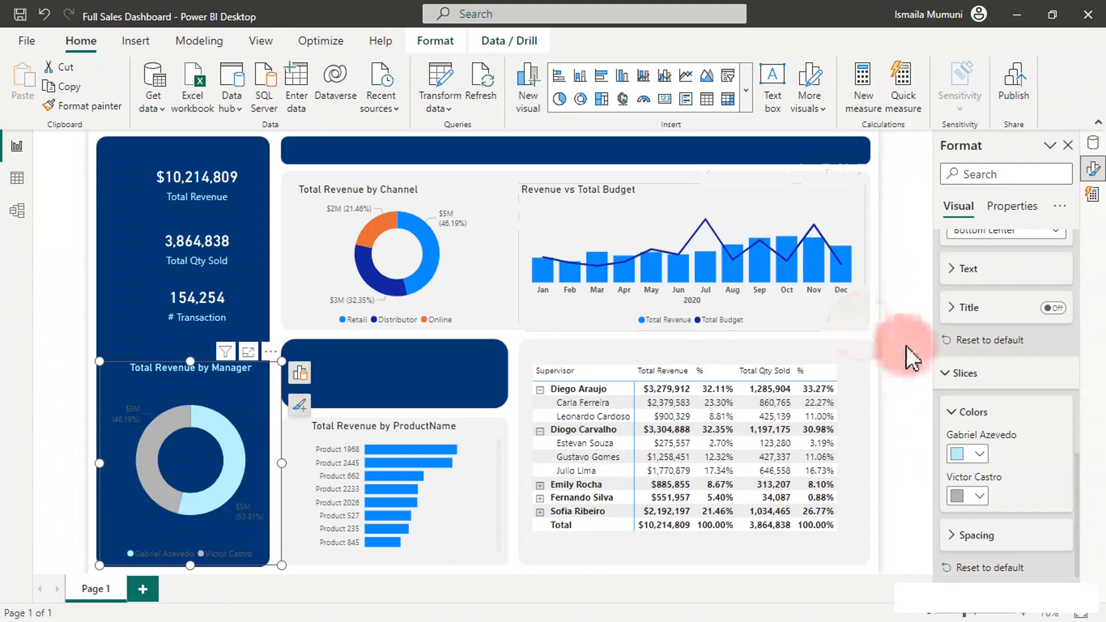
Step: Make the Total Revenue by Manager donut's legend text bold and color it with the recent pale yellow
scroll(1043, 429, up, 3)
click(968, 434)
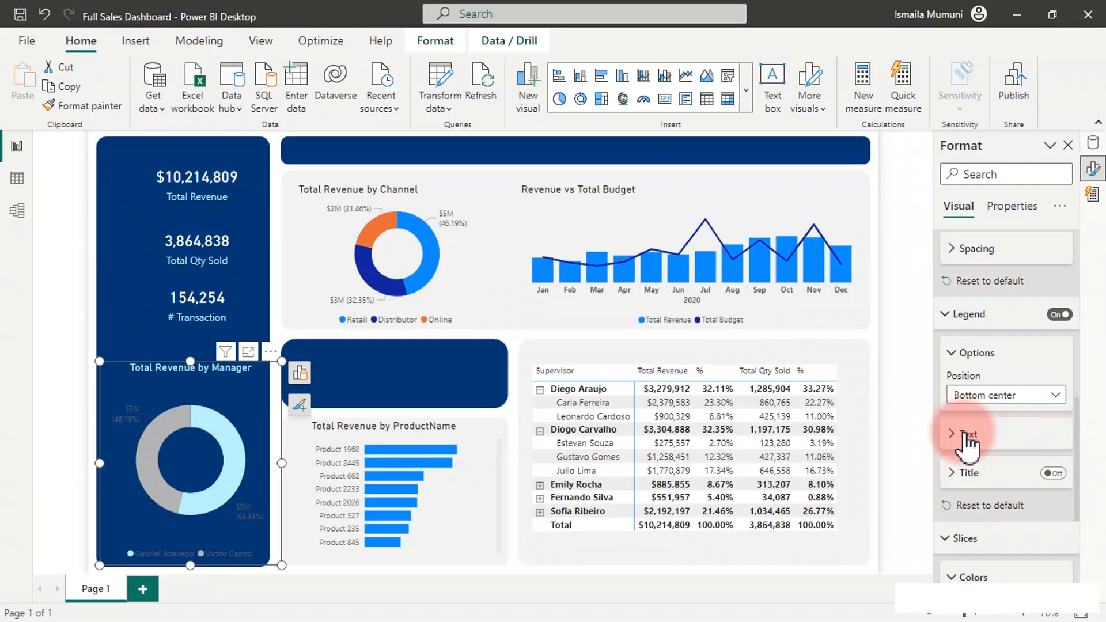
click(965, 435)
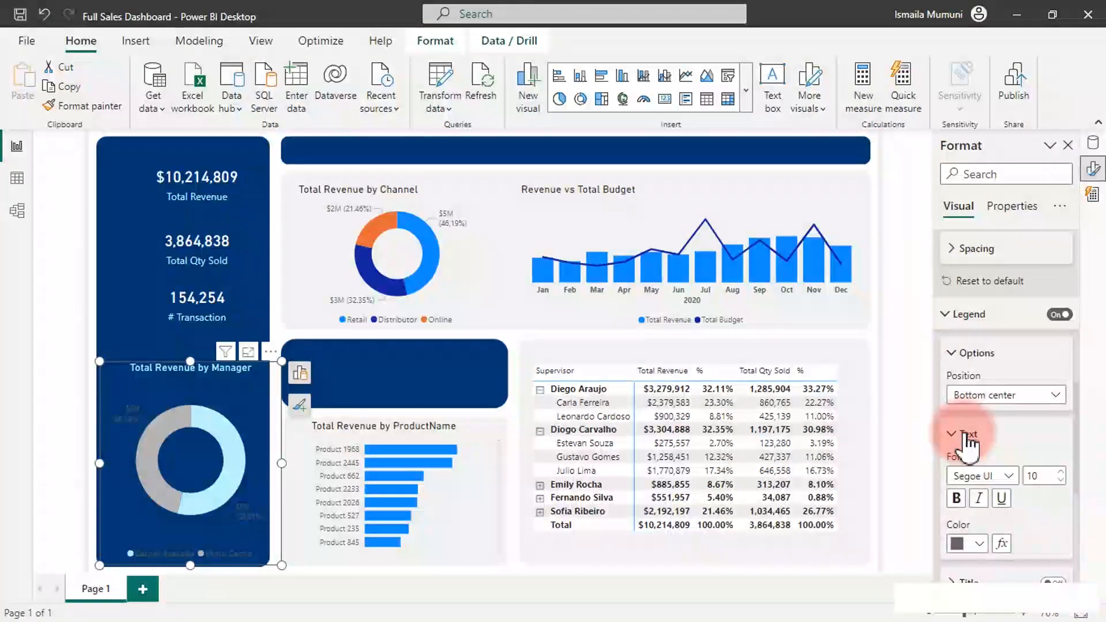
click(980, 544)
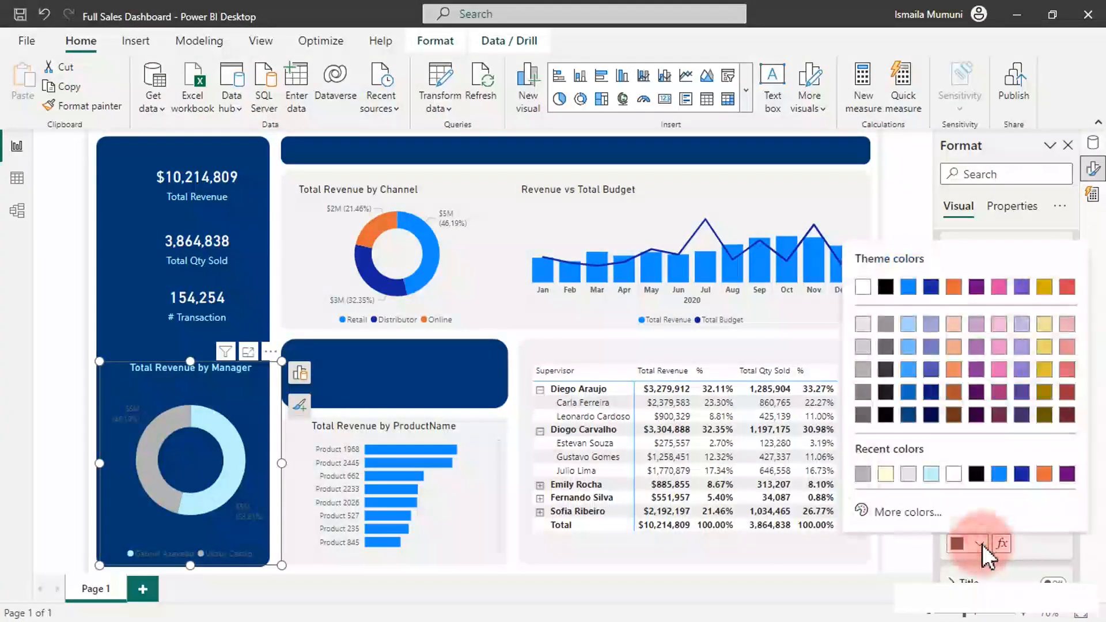
click(908, 474)
click(886, 474)
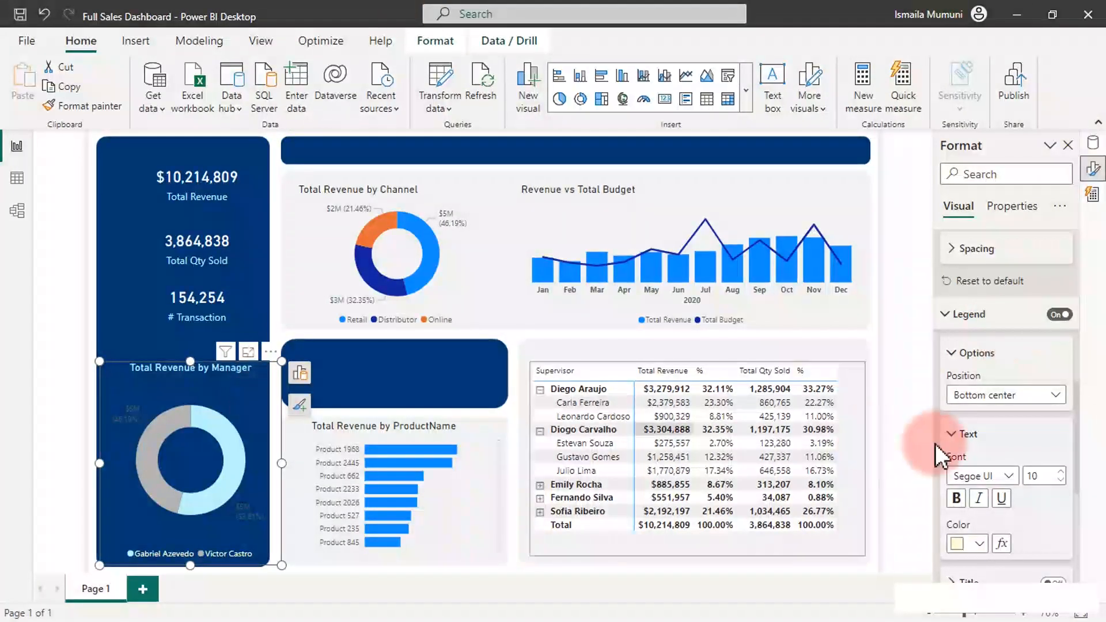
click(955, 499)
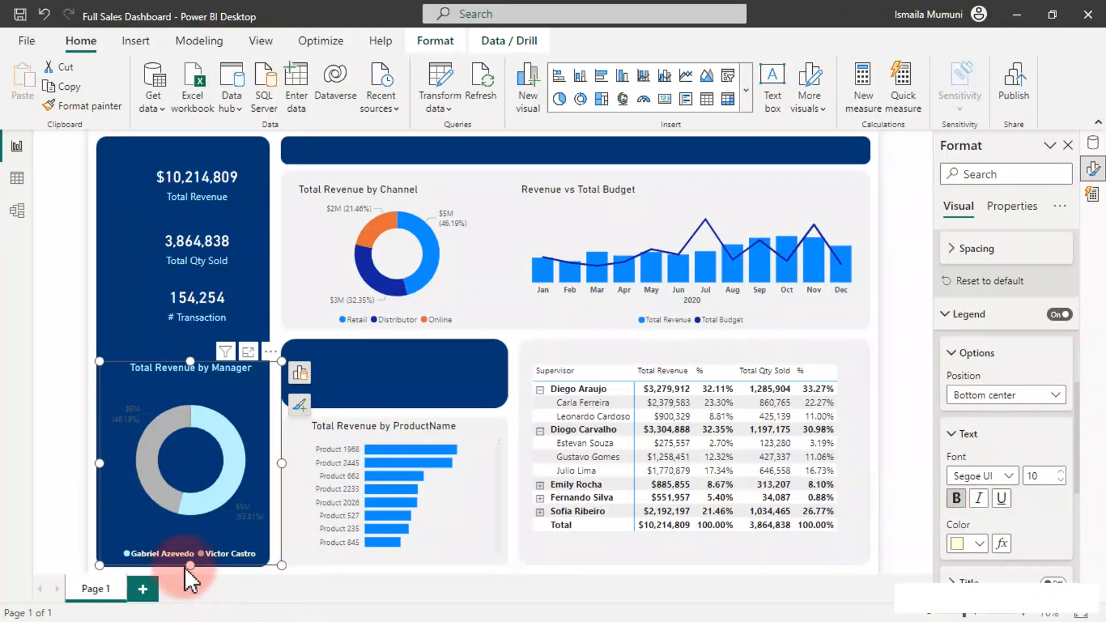
Step: Shorten the Total Revenue by Manager donut slightly from its lower edge and collapse its legend settings
drag(188, 562, 186, 552)
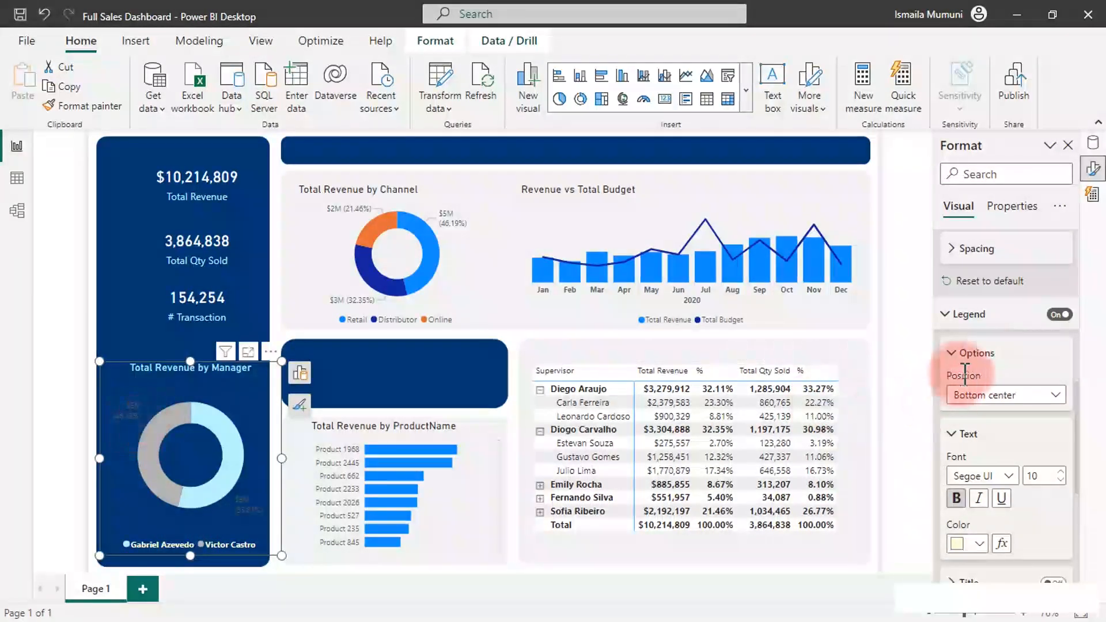
click(980, 323)
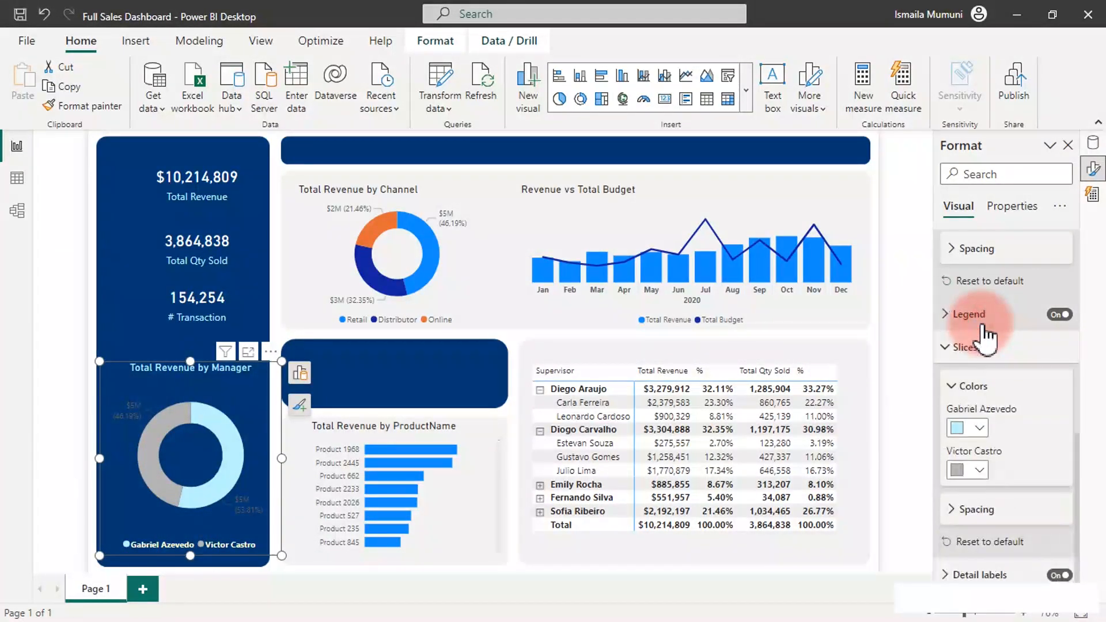
Step: Color the Total Revenue by Manager donut's detail label values with the recent pale yellow and narrow the visual slightly from its right edge
click(980, 378)
scroll(1014, 375, down, 1)
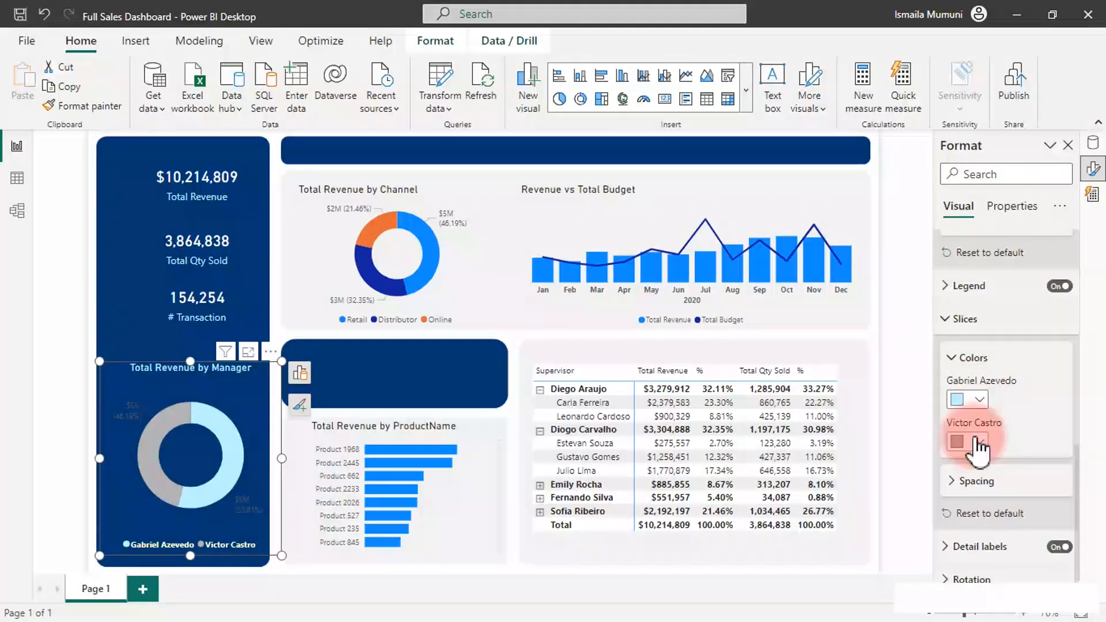
click(1058, 549)
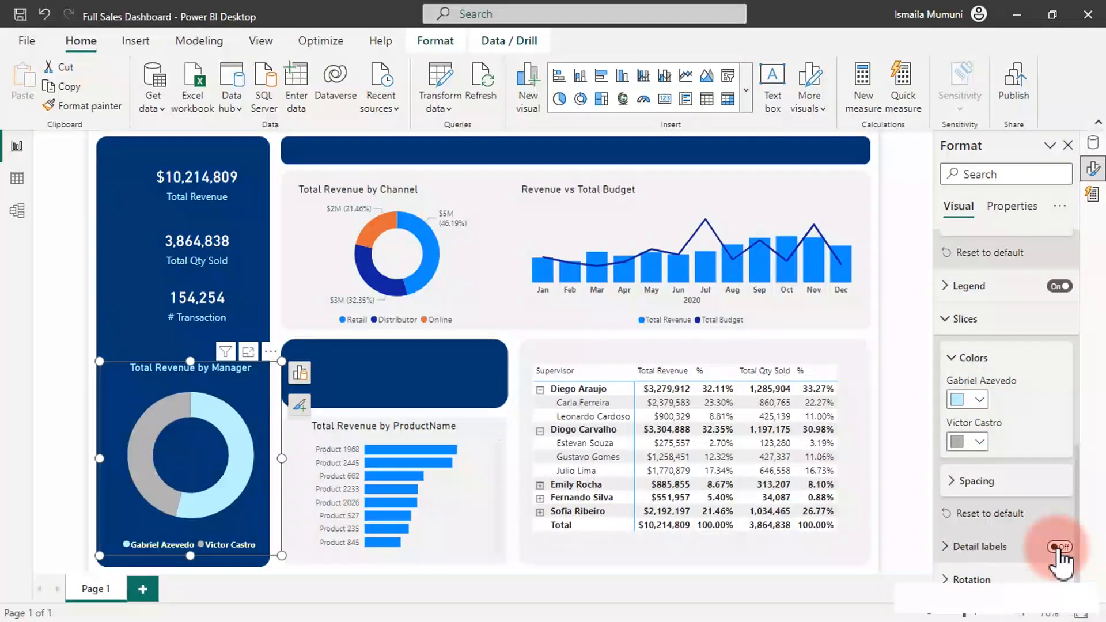
click(1059, 549)
click(1021, 551)
scroll(997, 518, down, 4)
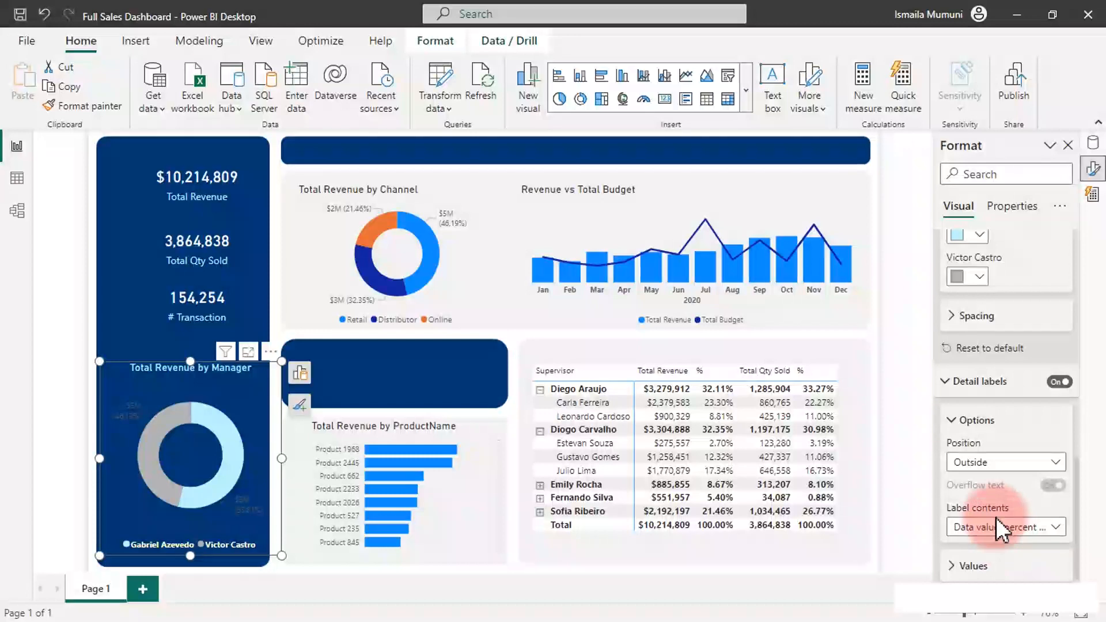
click(974, 514)
scroll(987, 507, down, 5)
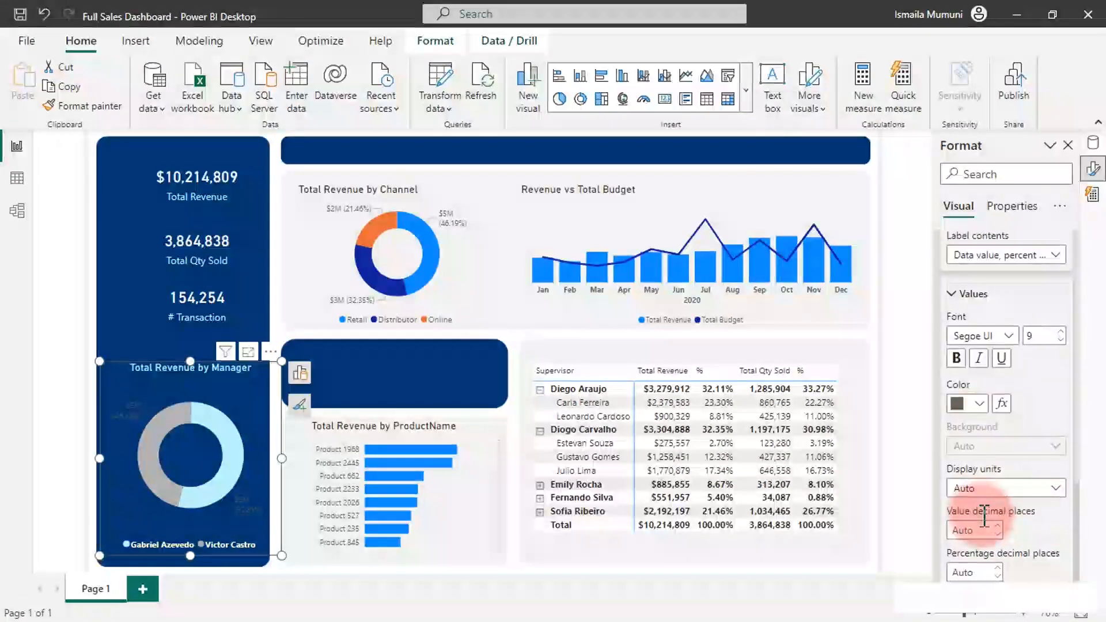
click(979, 405)
click(864, 333)
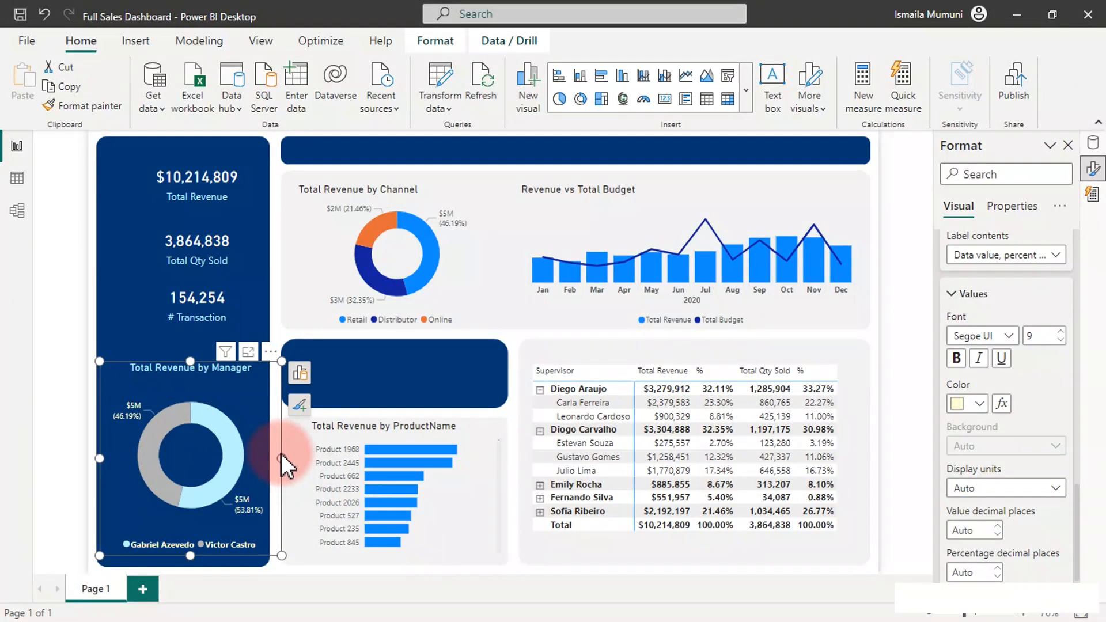
drag(280, 454, 268, 463)
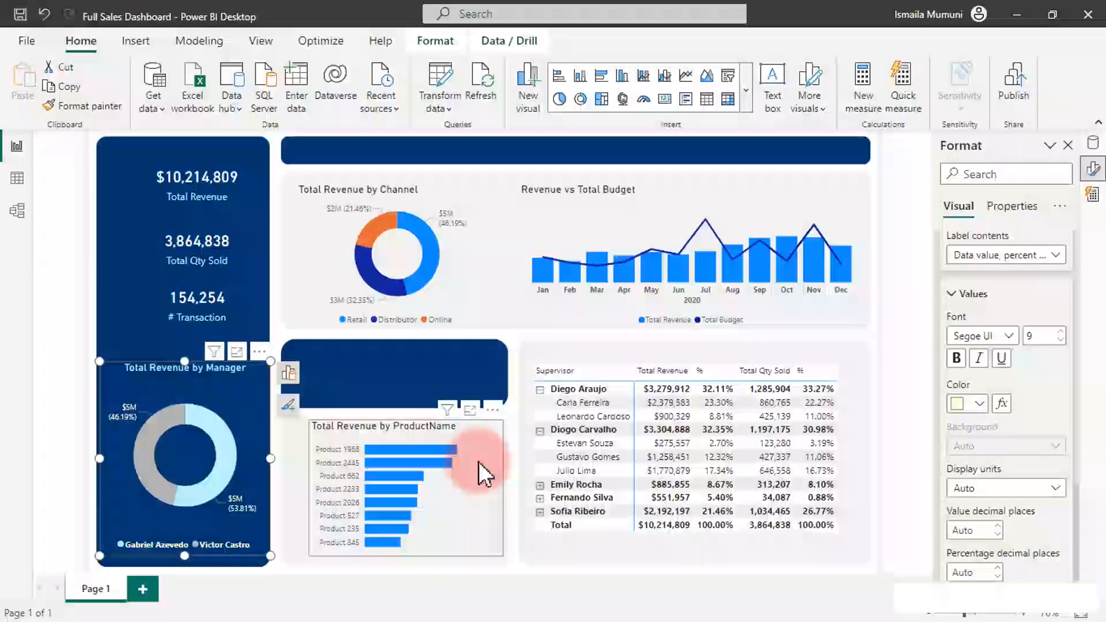
Step: Switch to the PowerPoint background slide and draw a small circle near the top of the tall dark blue side panel
key(super)
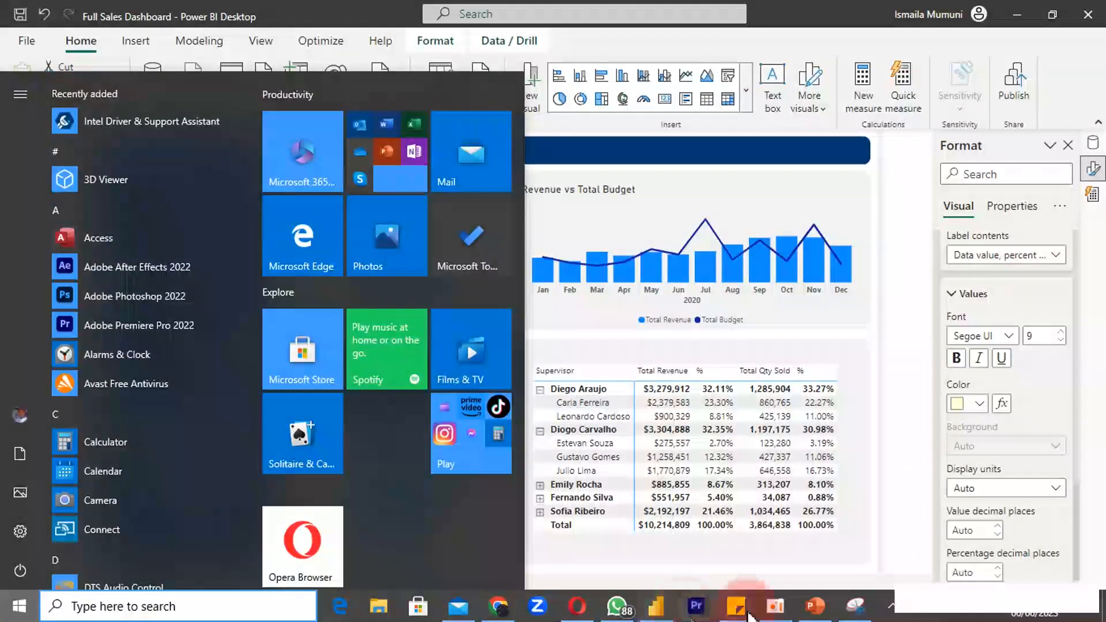
click(815, 605)
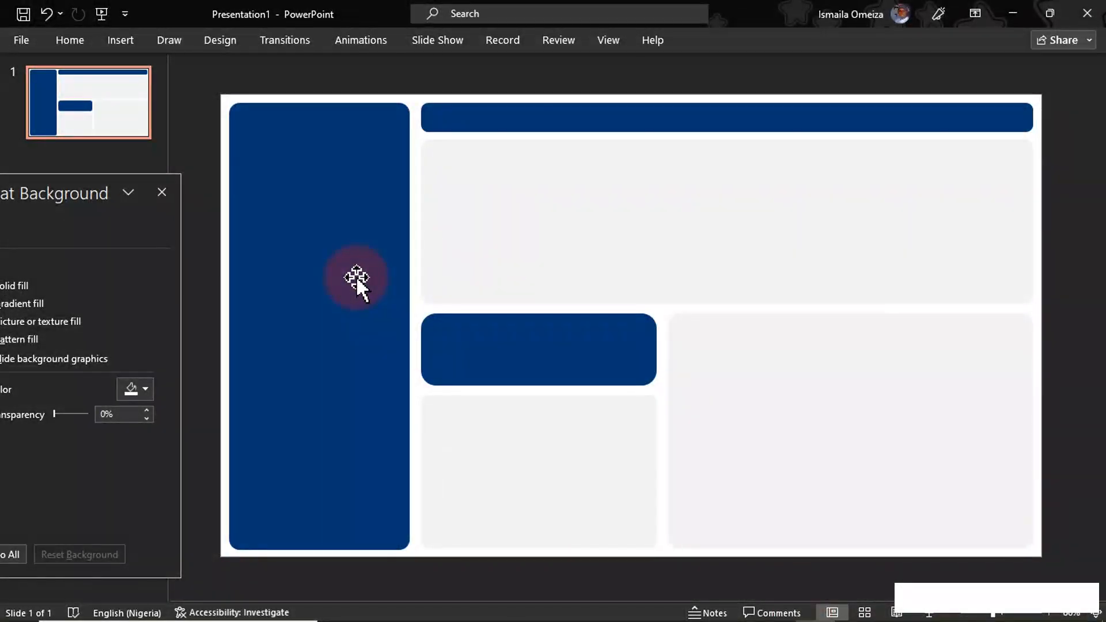
click(111, 40)
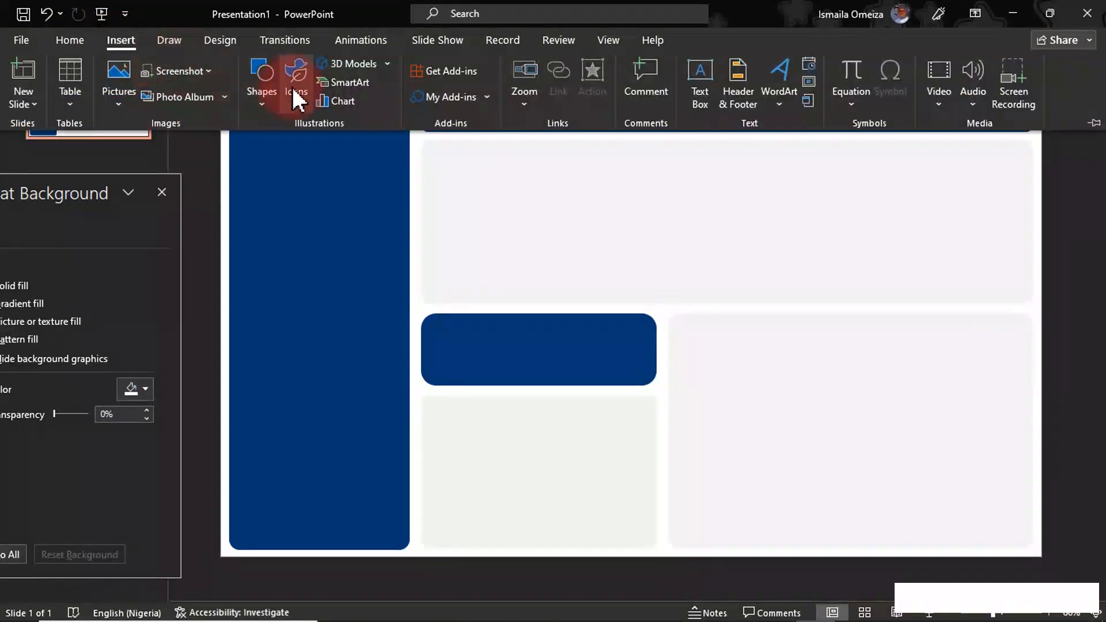
click(261, 104)
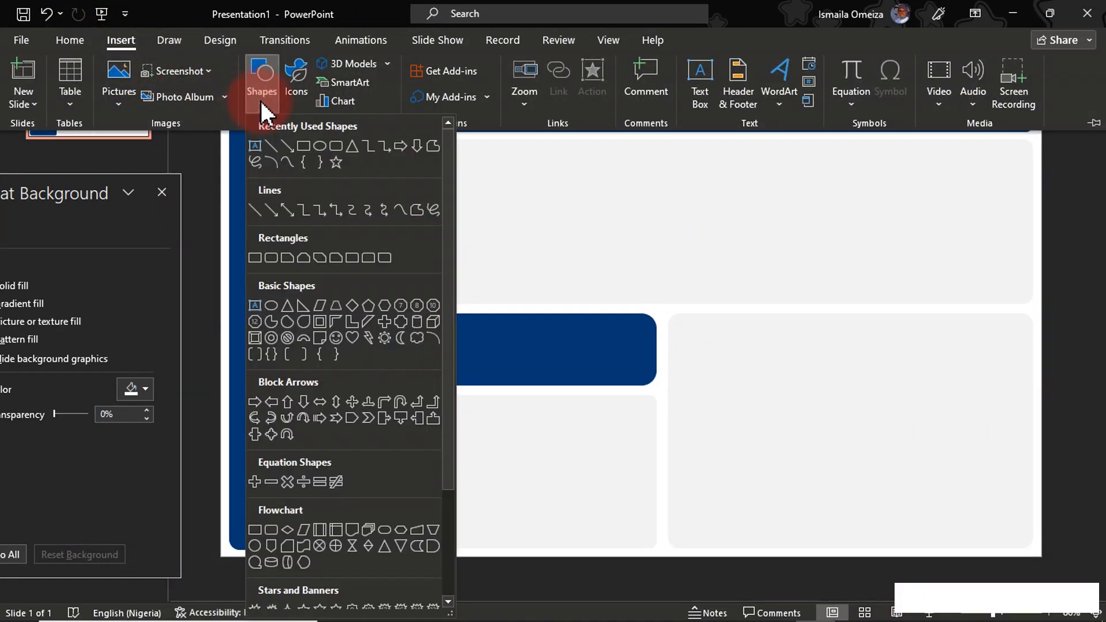
click(321, 146)
mouse_move(315, 195)
mouse_down()
mouse_move(340, 242)
mouse_move(334, 217)
mouse_move(279, 175)
mouse_move(272, 144)
mouse_up()
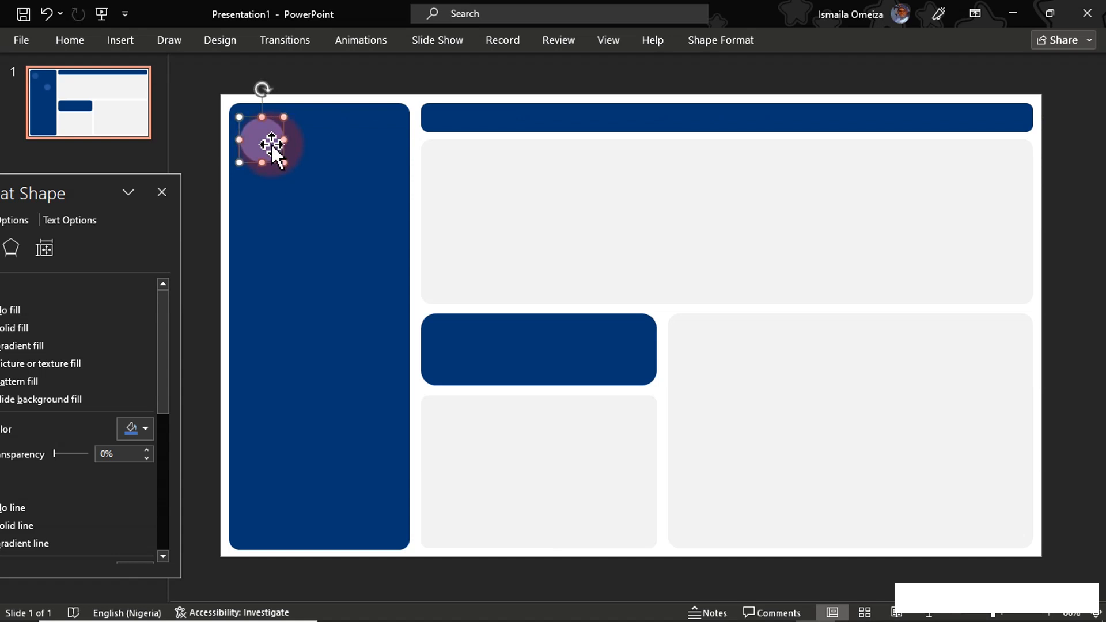
Step: Fill the new circle with solid white and remove its outline
drag(61, 190, 86, 187)
click(156, 429)
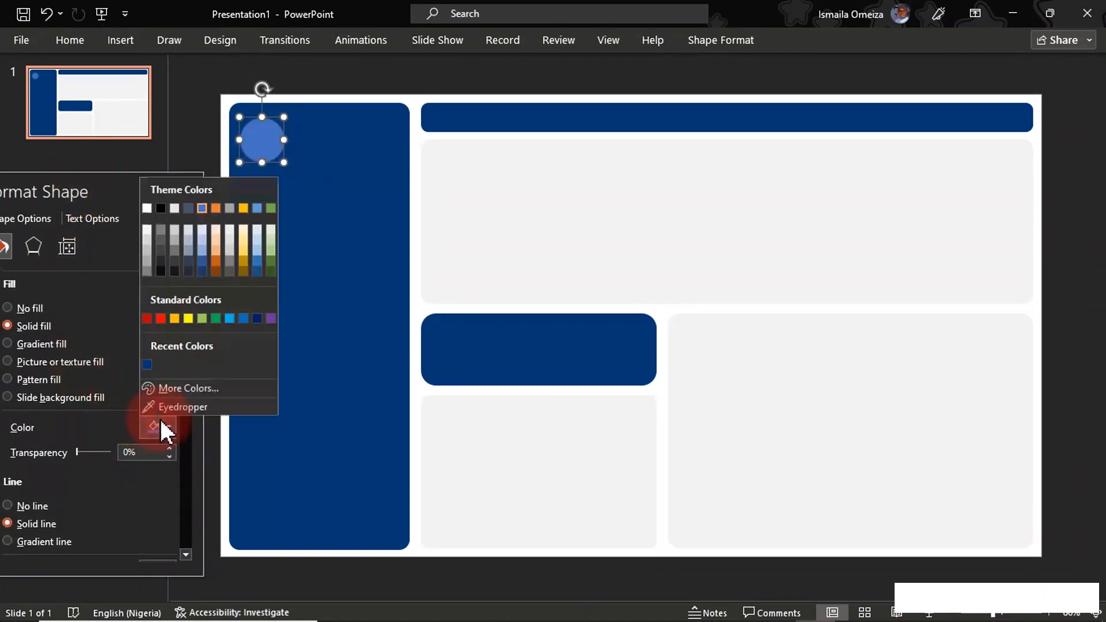
click(146, 206)
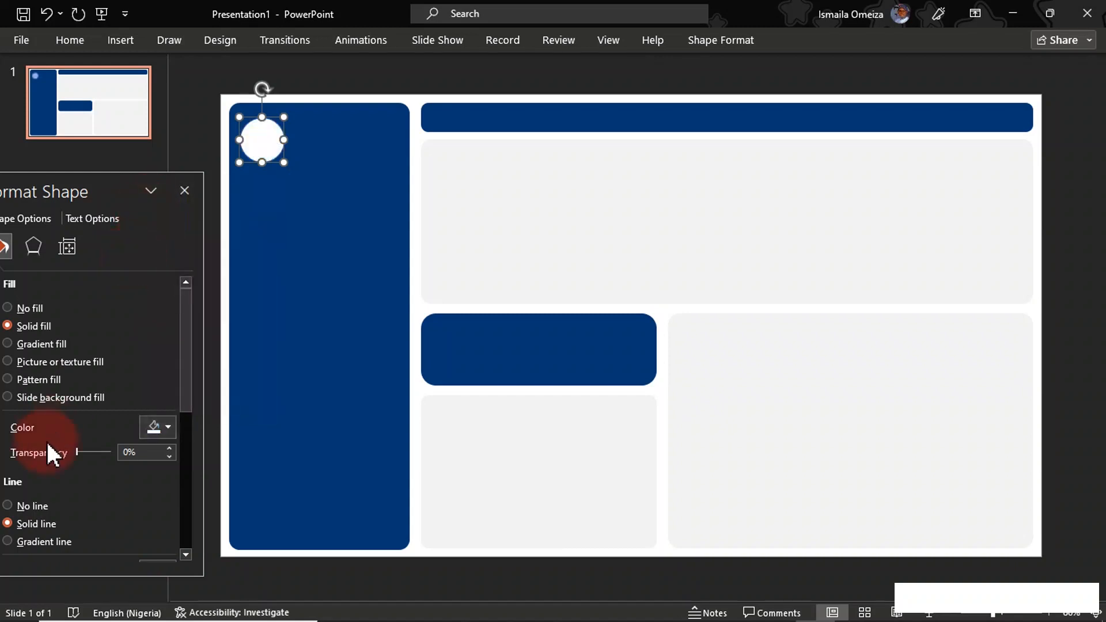
click(33, 506)
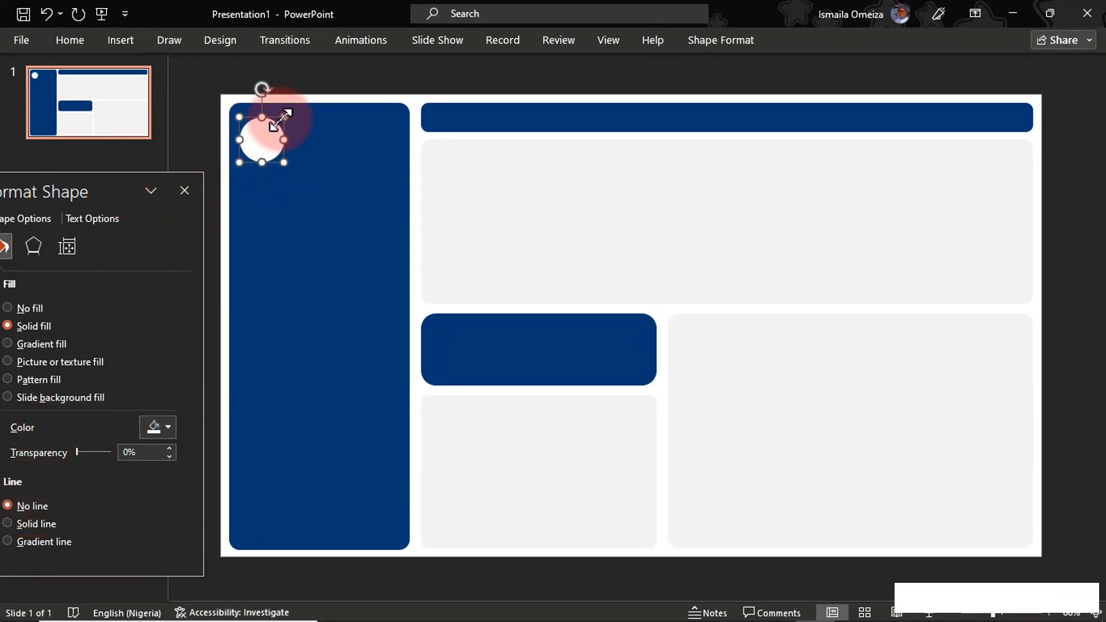
Step: Shrink the white circle to about 1.47 cm and duplicate it twice, stacking the copies below it in the side panel
drag(284, 117, 276, 125)
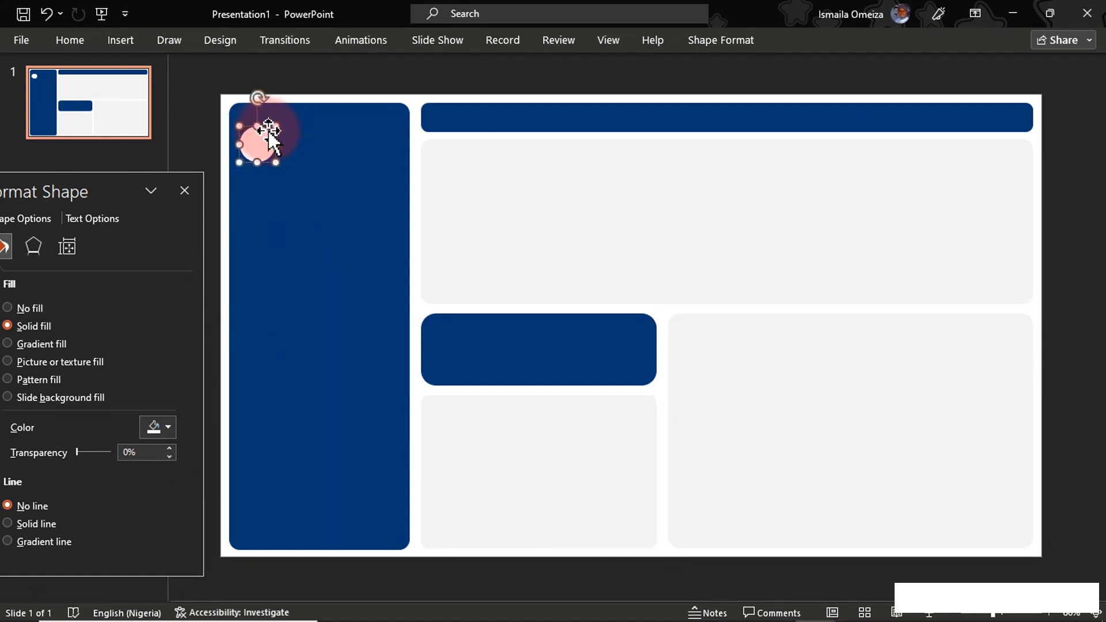
drag(260, 142, 268, 205)
key(ctrl+d)
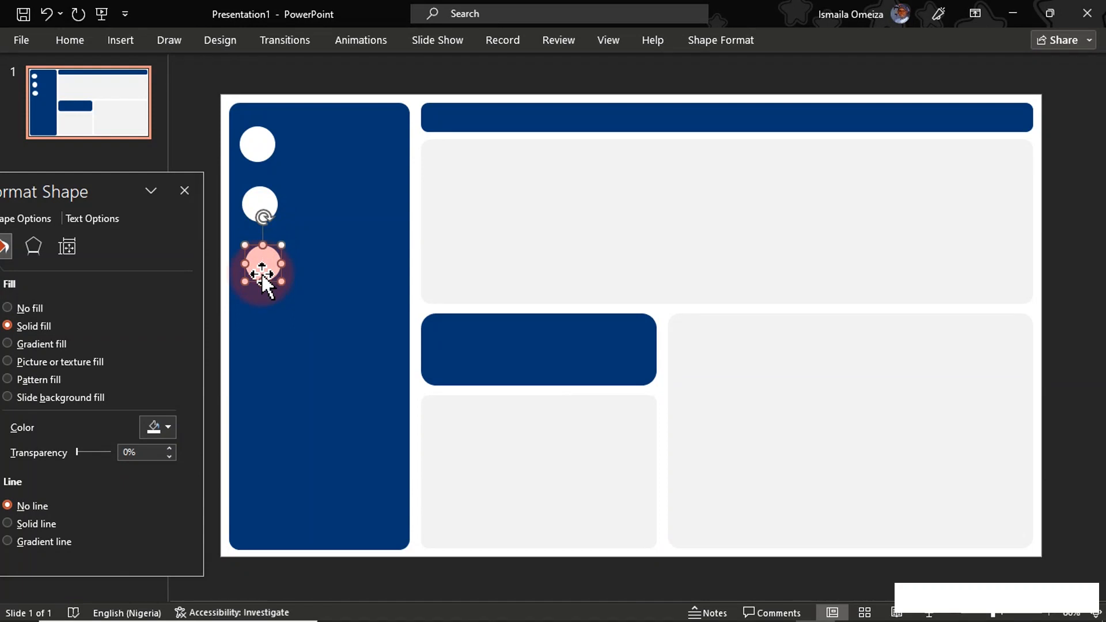
Step: Select all three white circles and align them to the right of one another's edges with Align Right
ctrl+click(260, 206)
ctrl+click(260, 140)
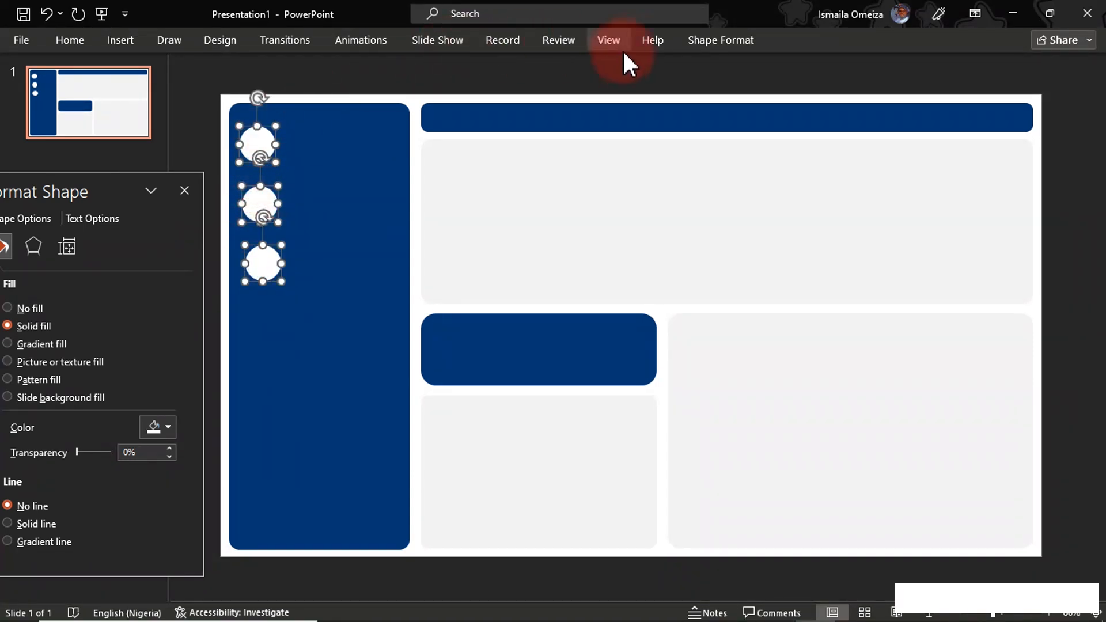
click(696, 40)
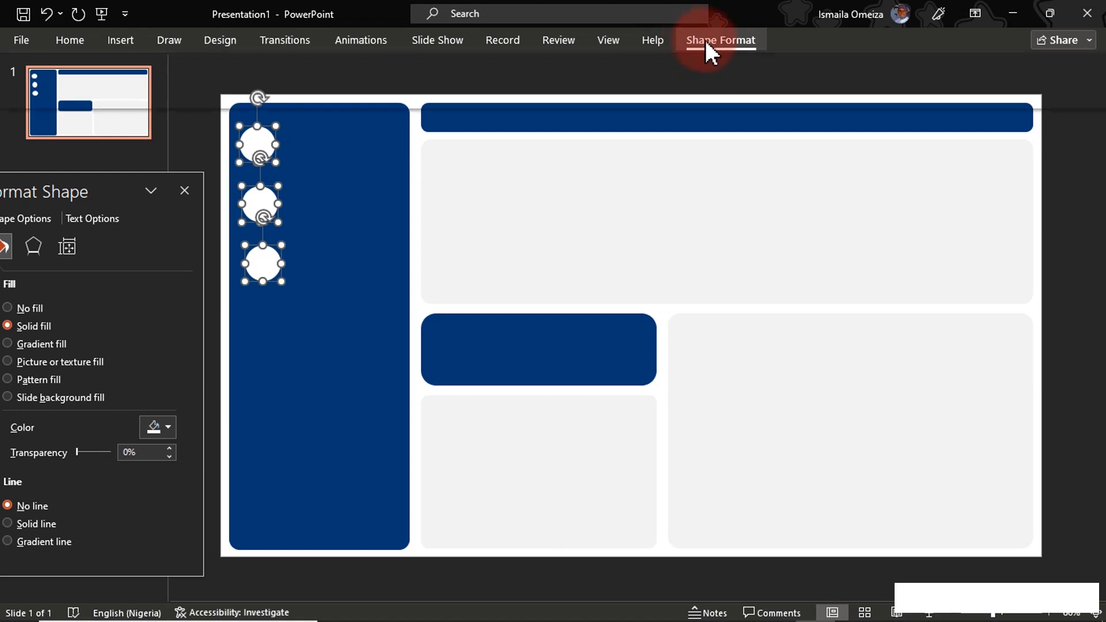
click(940, 61)
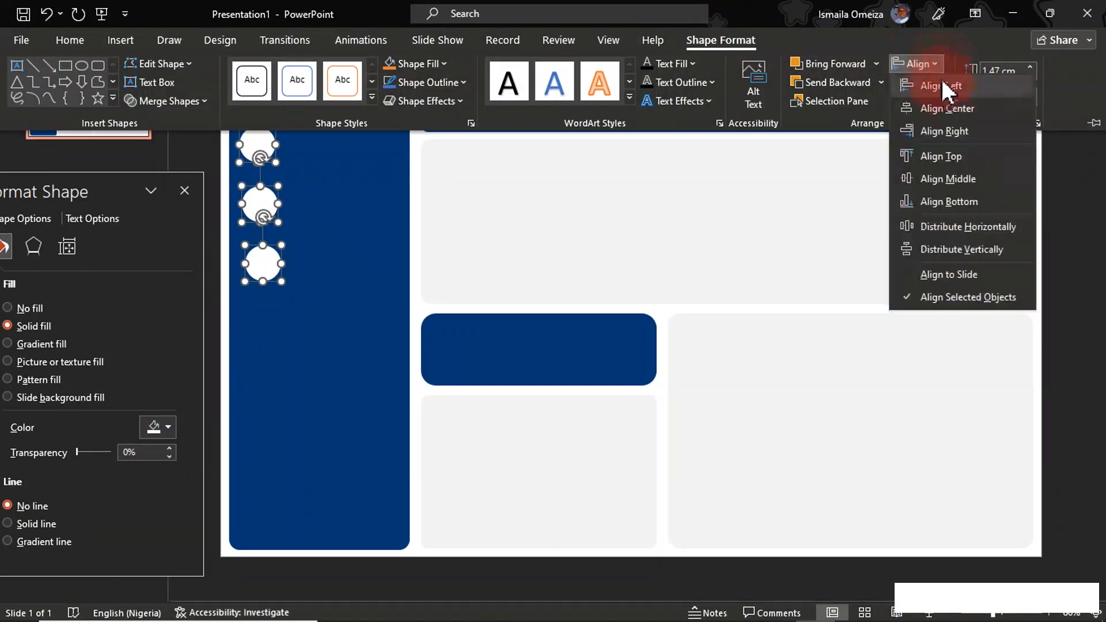
click(957, 131)
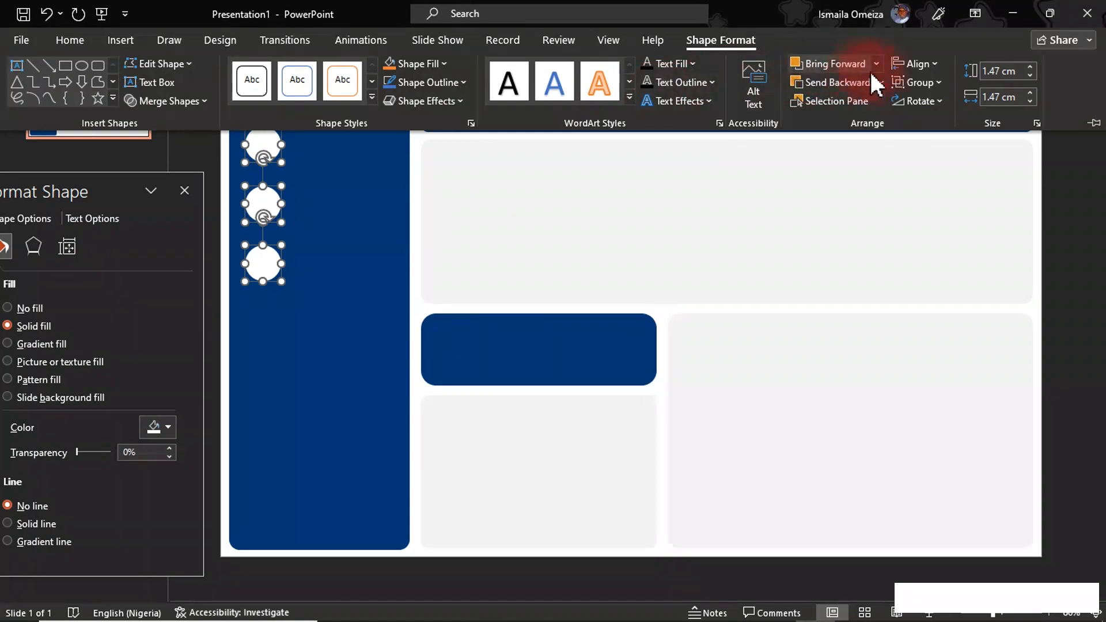
Step: Distribute the three white circles vertically and horizontally, leaving them deselected
click(919, 63)
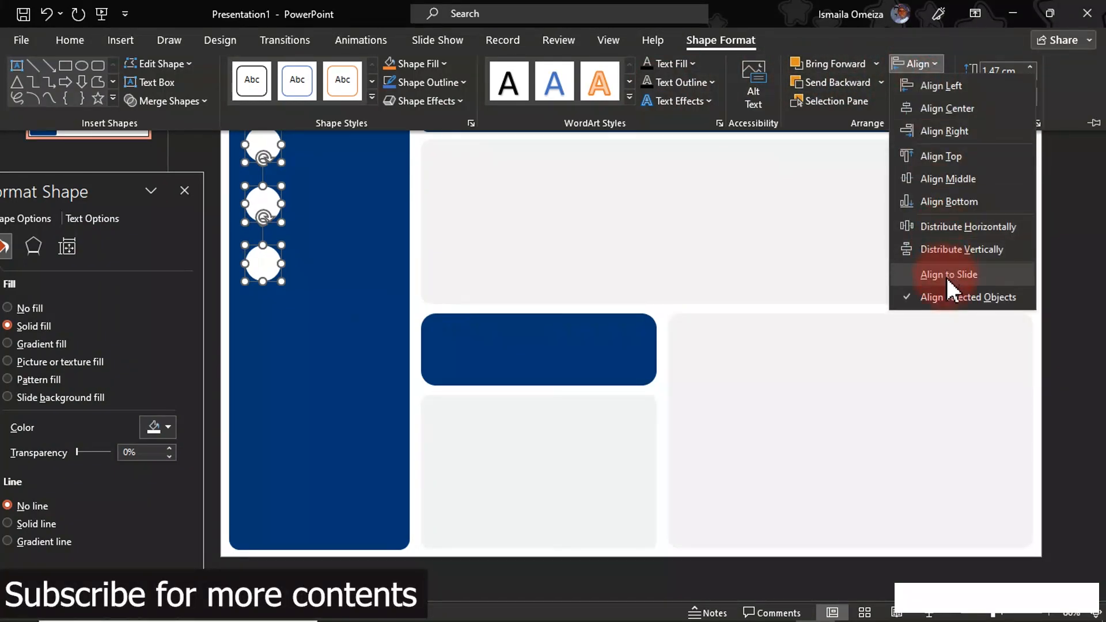
click(957, 257)
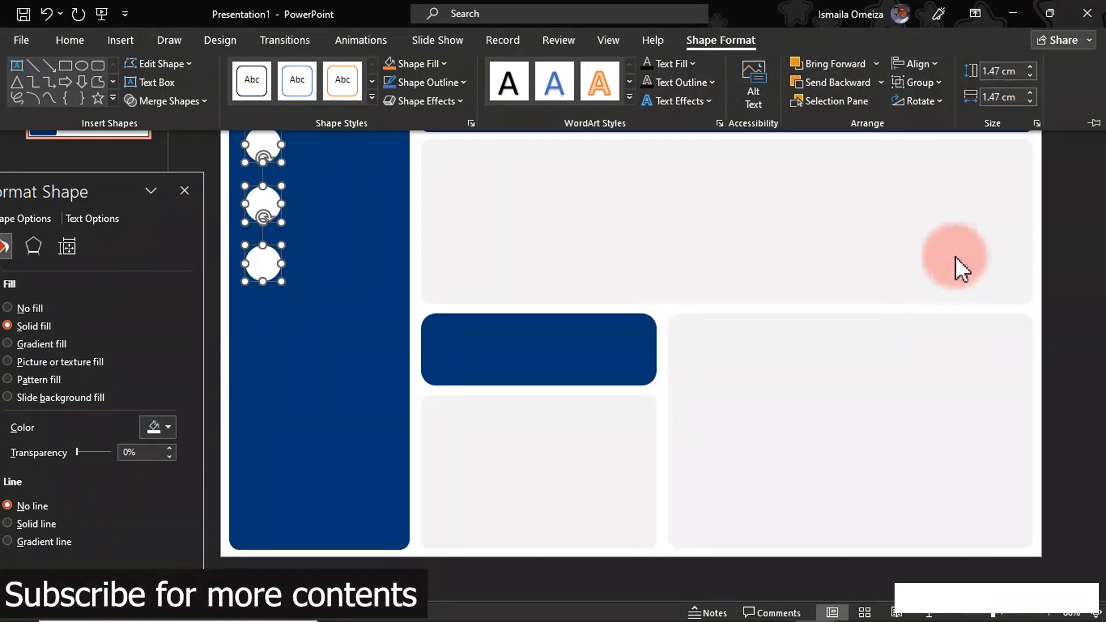
click(921, 65)
click(951, 226)
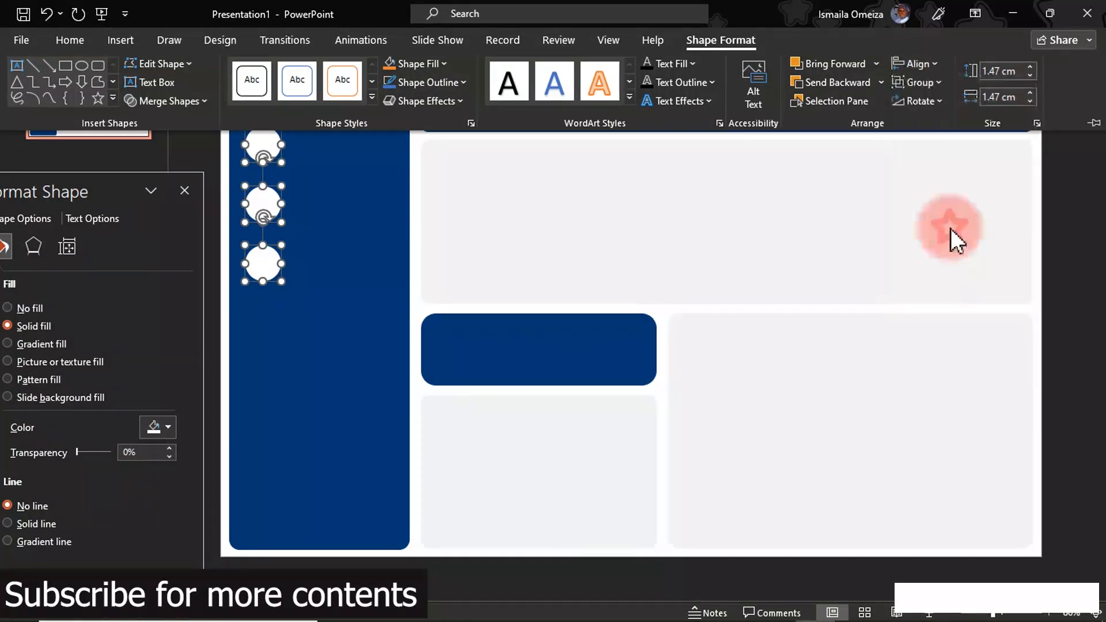
click(852, 224)
click(407, 91)
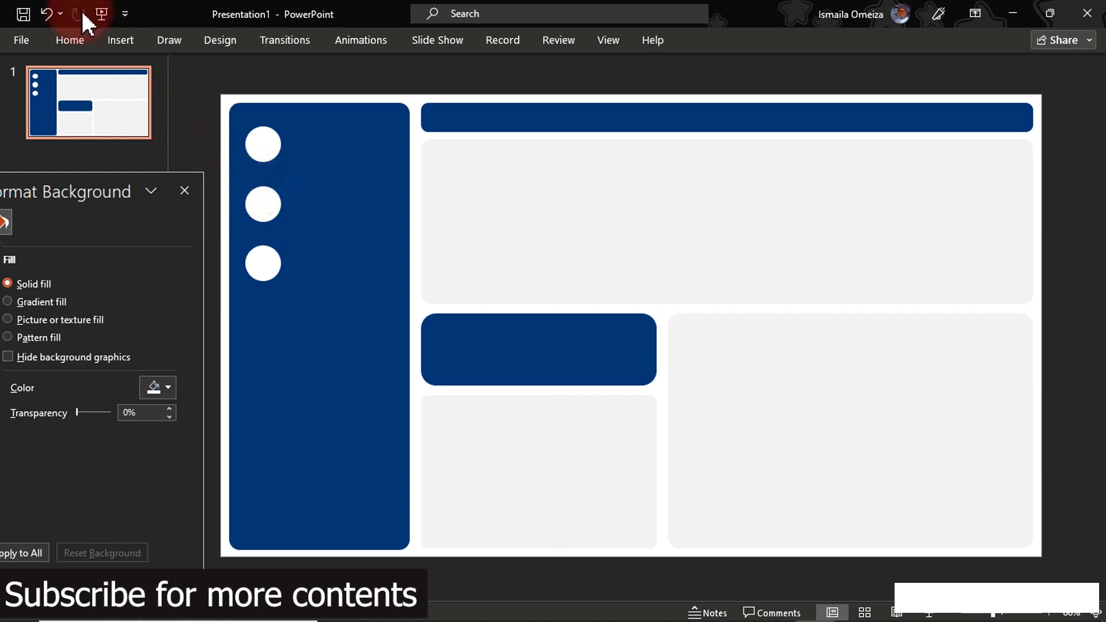
Step: Search the stock icons for "analytics" and insert the line chart with dots and the first bar chart icon
click(117, 38)
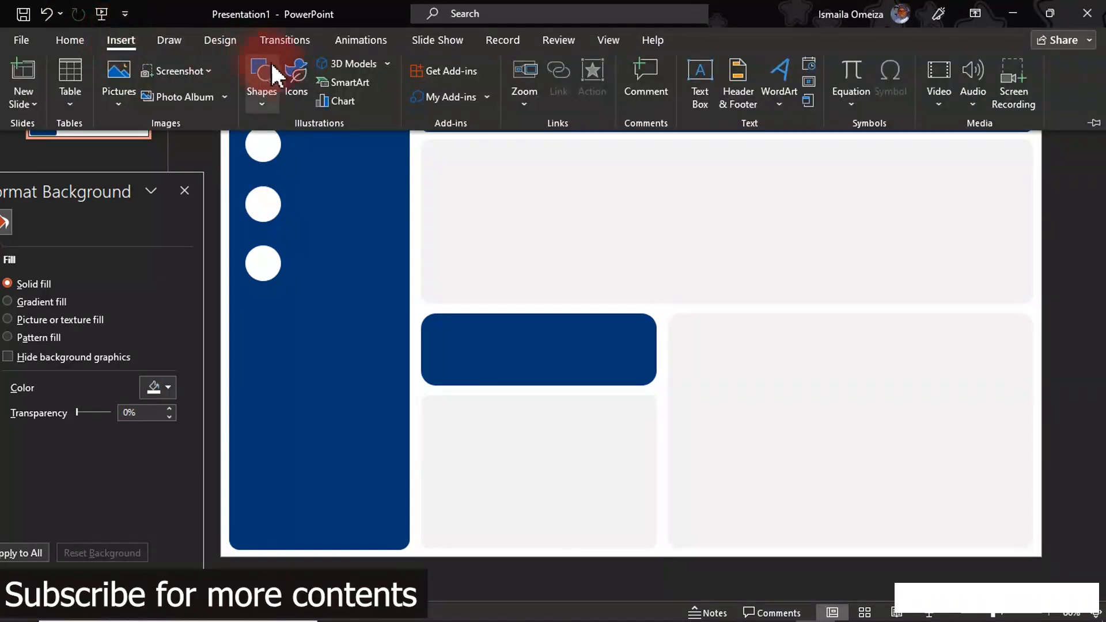
click(294, 71)
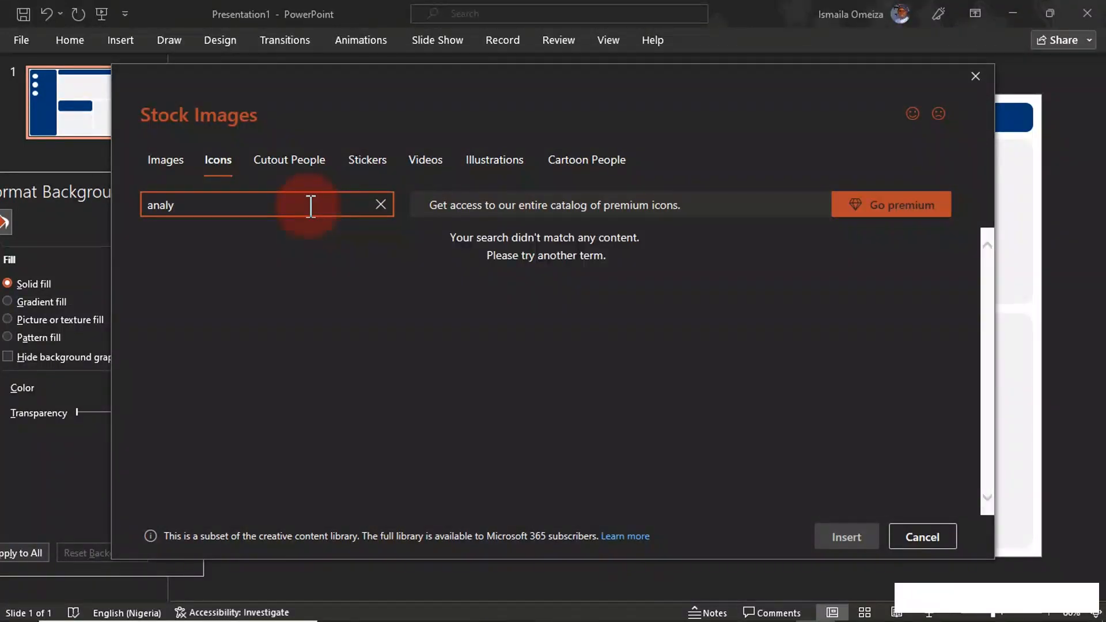
text(cs)
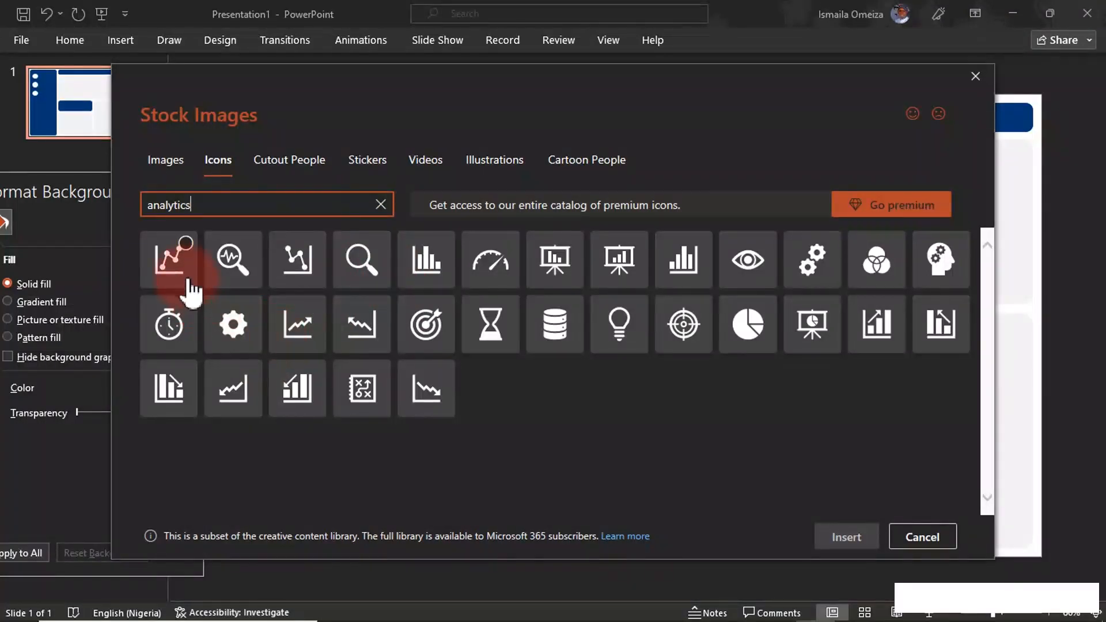
click(176, 266)
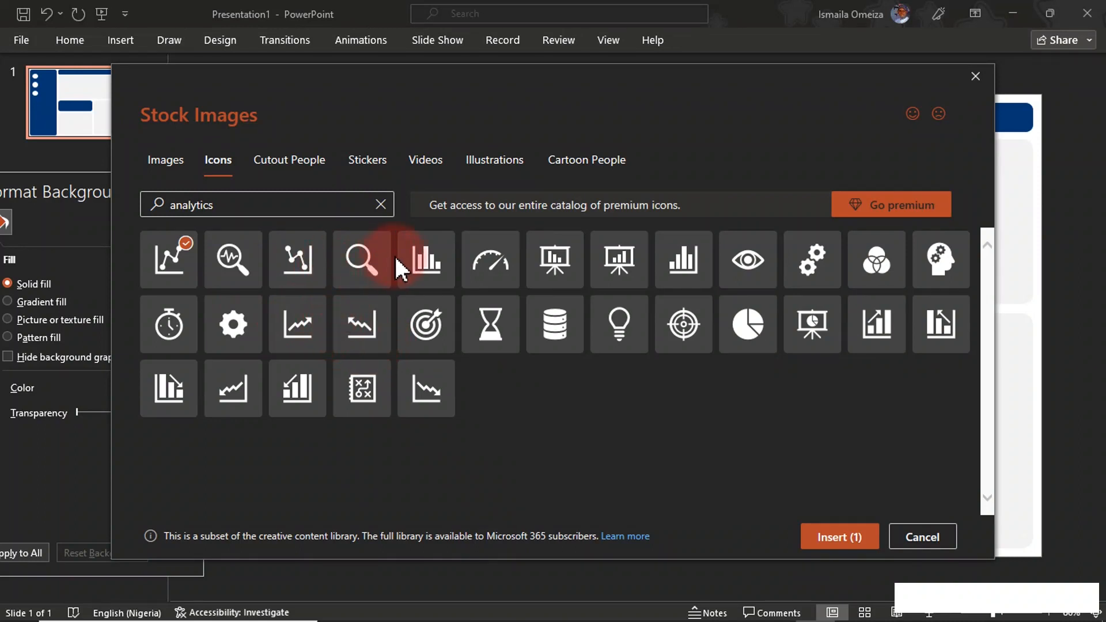
click(427, 260)
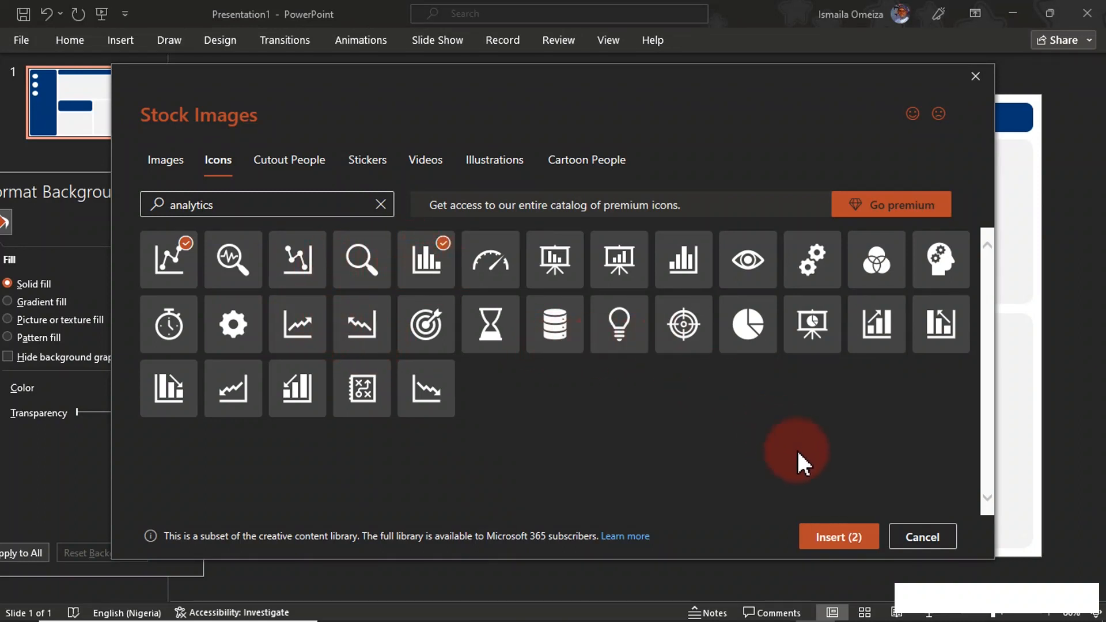
click(828, 526)
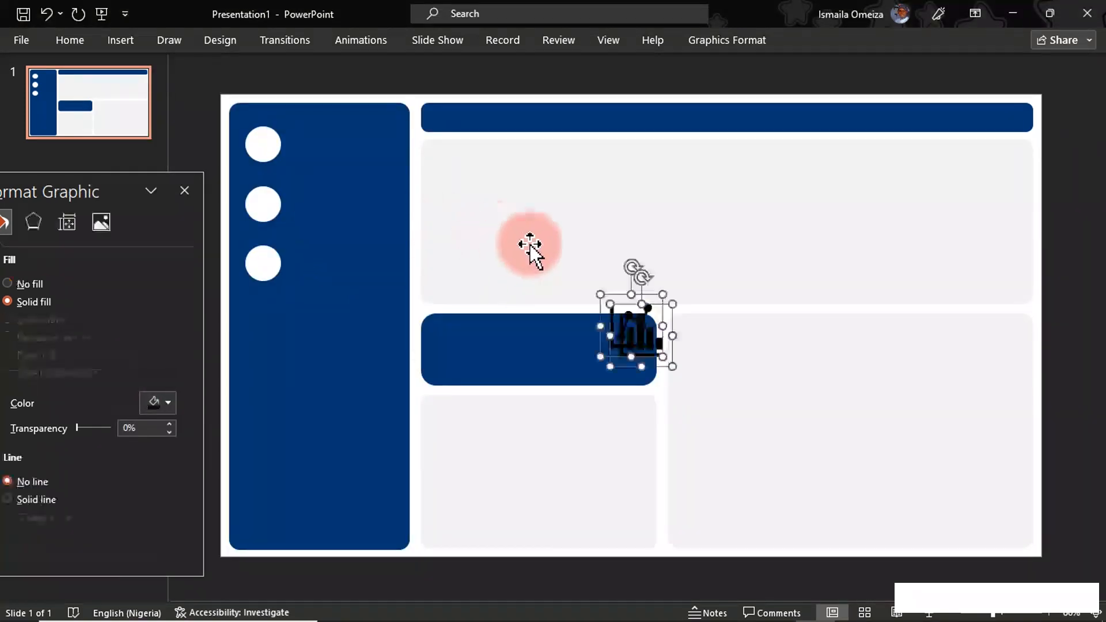
Step: Shrink the two inserted icons and place the bar chart on the lowest white circle and the line chart on the middle one
drag(667, 302, 378, 341)
click(260, 345)
click(353, 366)
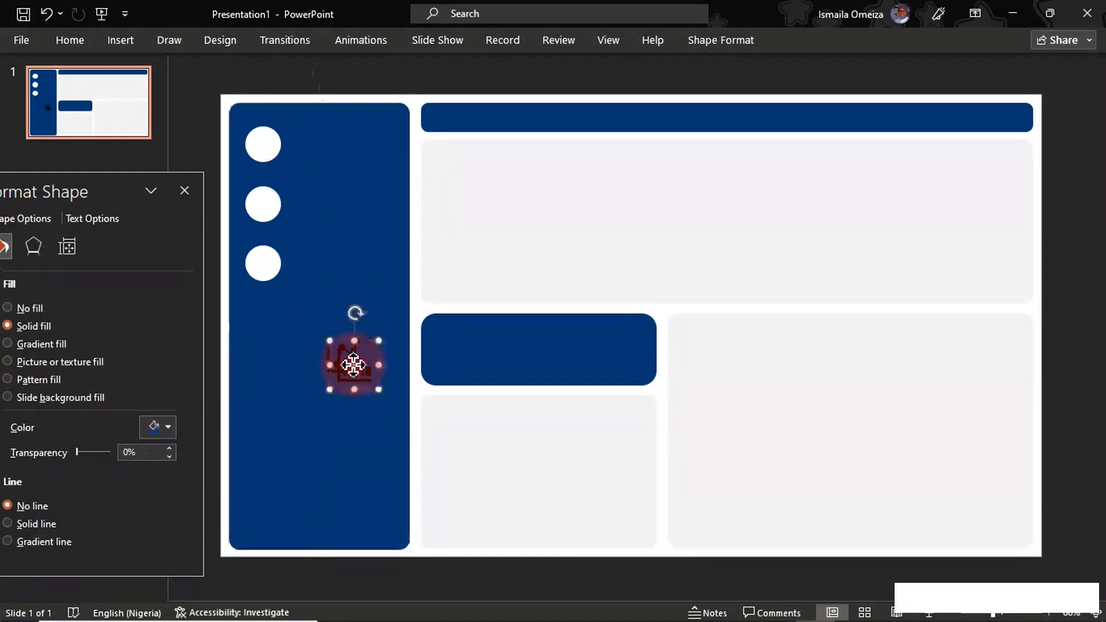
drag(353, 366, 265, 303)
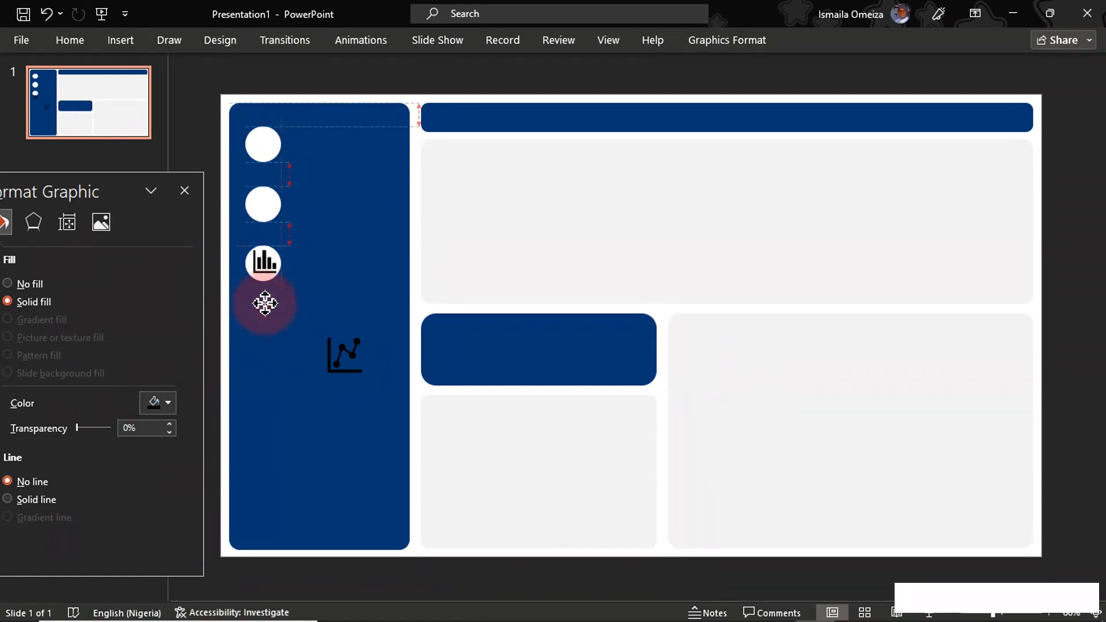
drag(263, 304, 265, 303)
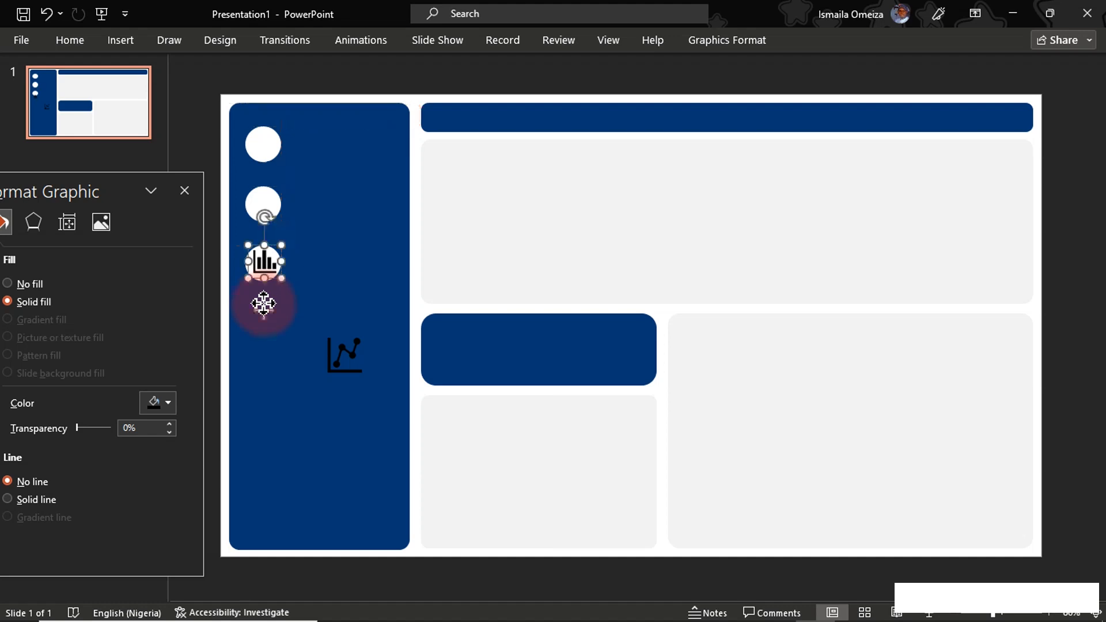
click(348, 353)
drag(349, 348, 264, 260)
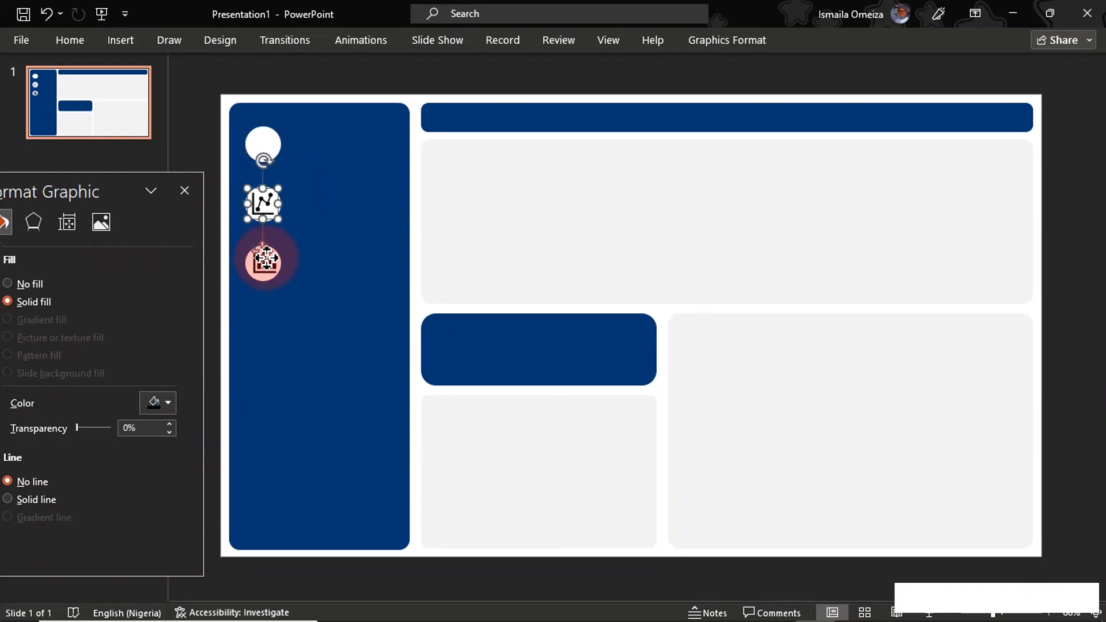
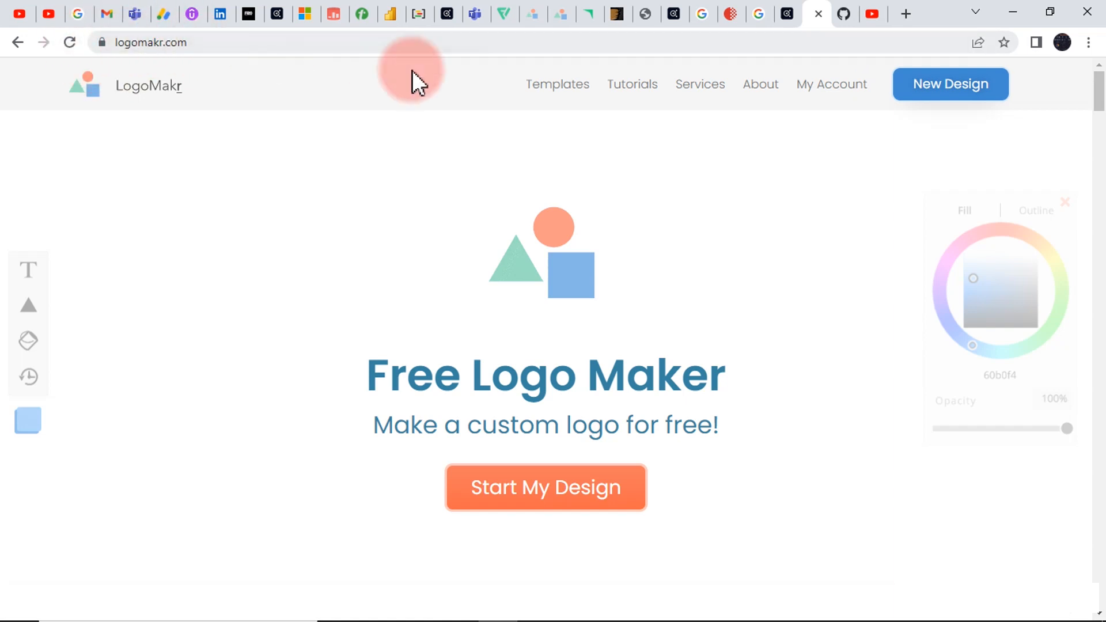
Step: Start a new blank design in LogoMakr and go through the introductory tips until they are closed
click(521, 487)
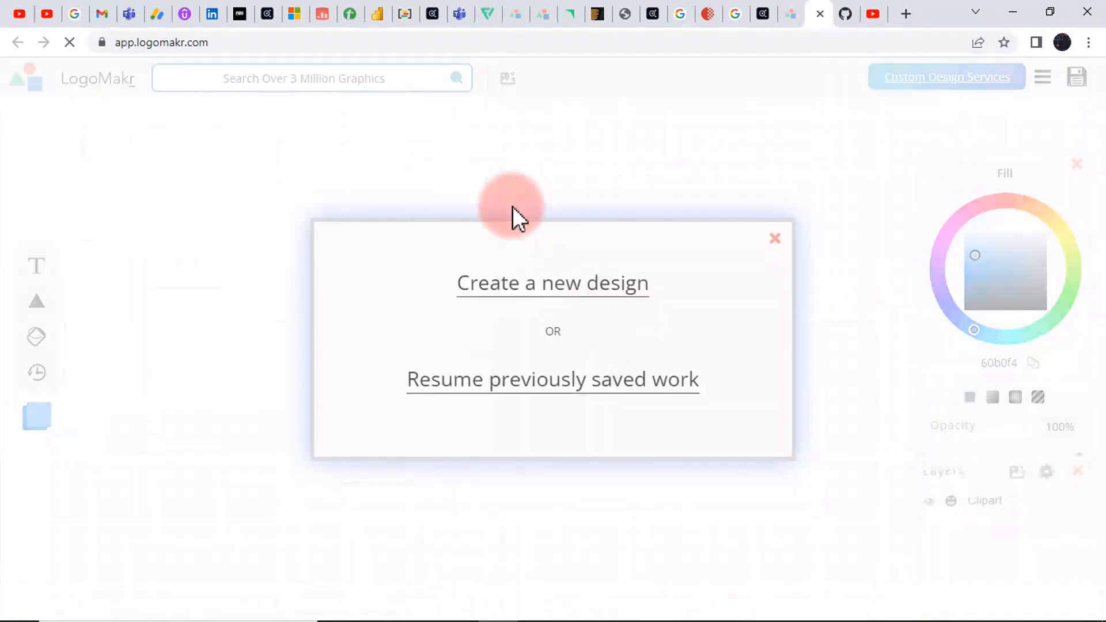
click(582, 296)
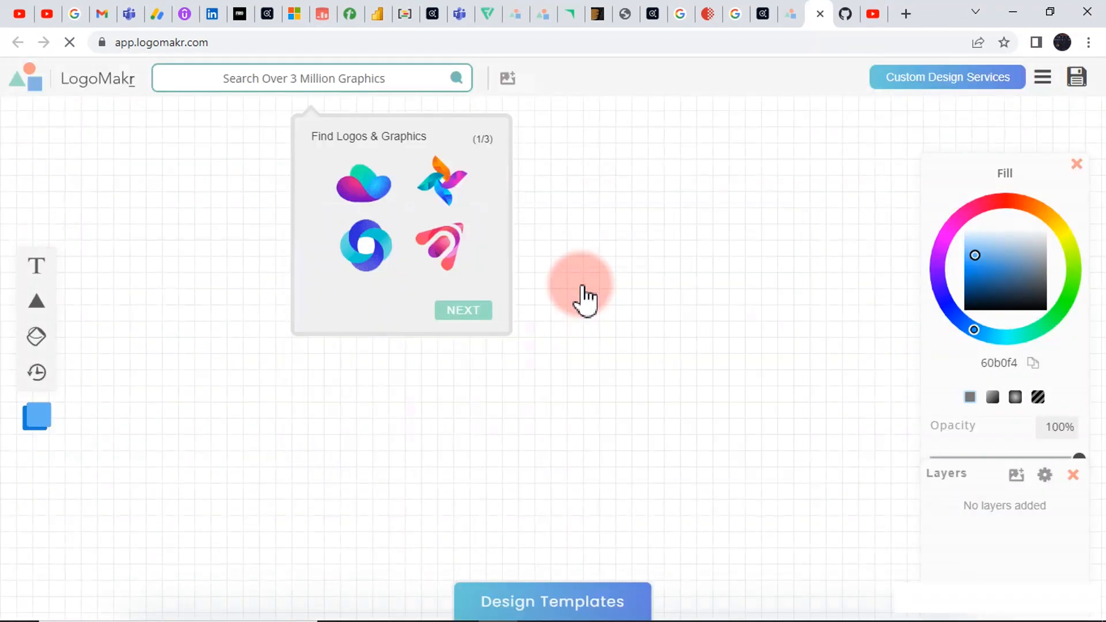
click(461, 312)
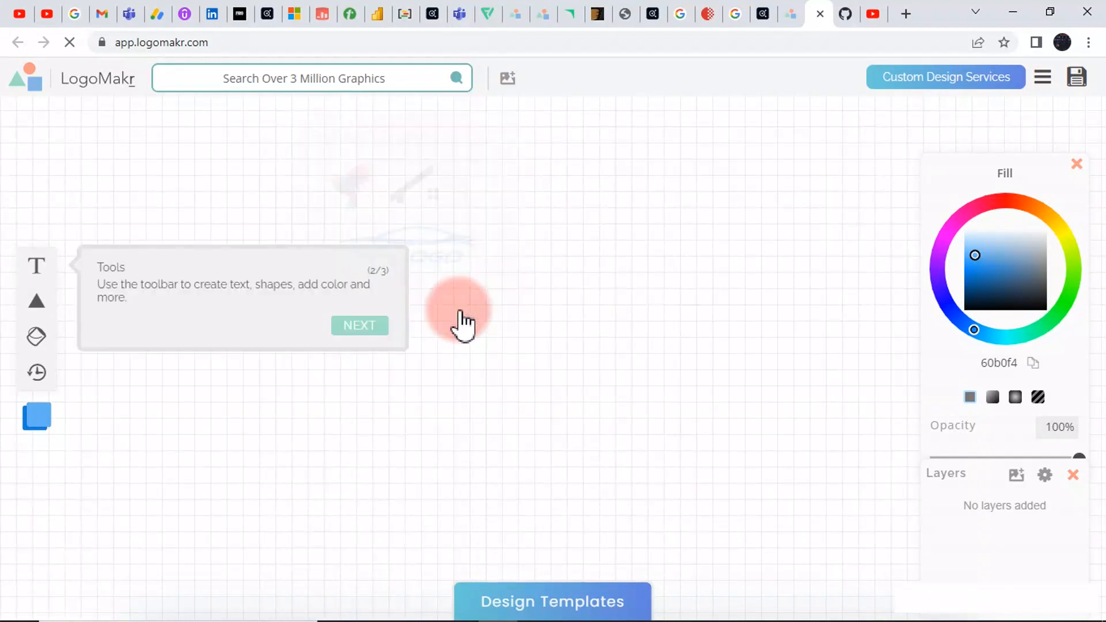
click(386, 324)
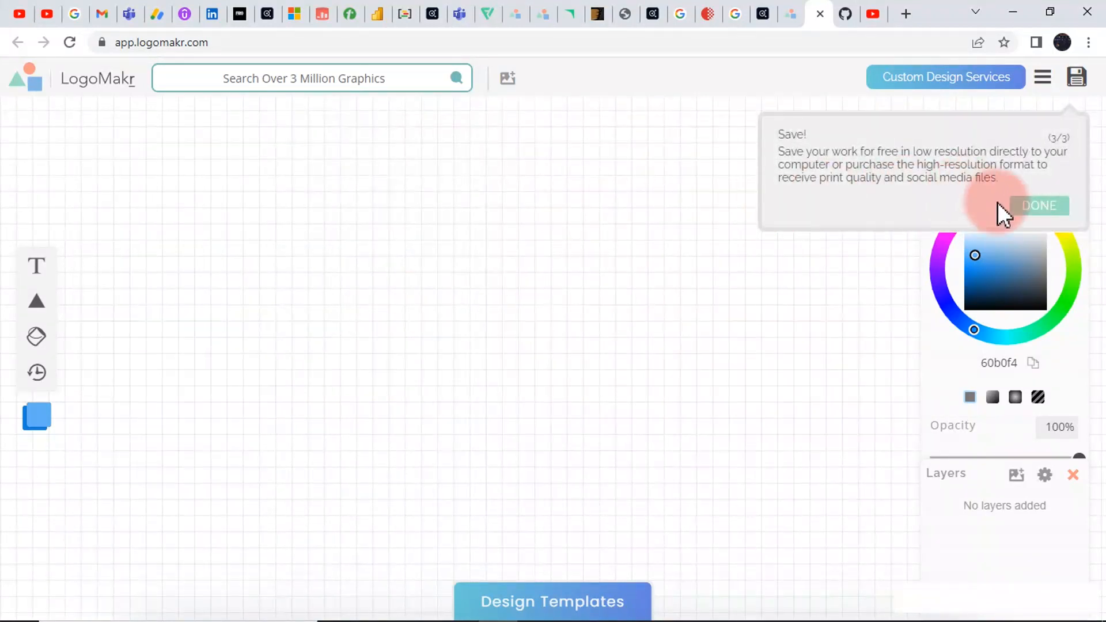
click(1024, 208)
Step: Search the LogoMakr graphics for "analytics" and look through the results for a suitable icon
click(340, 71)
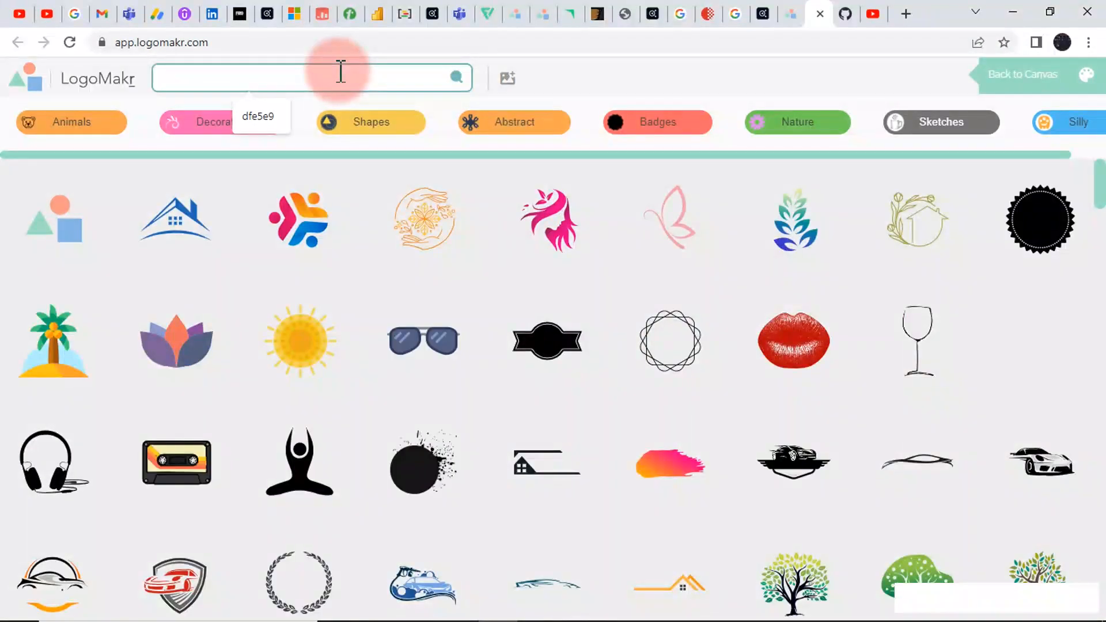
text(analytics)
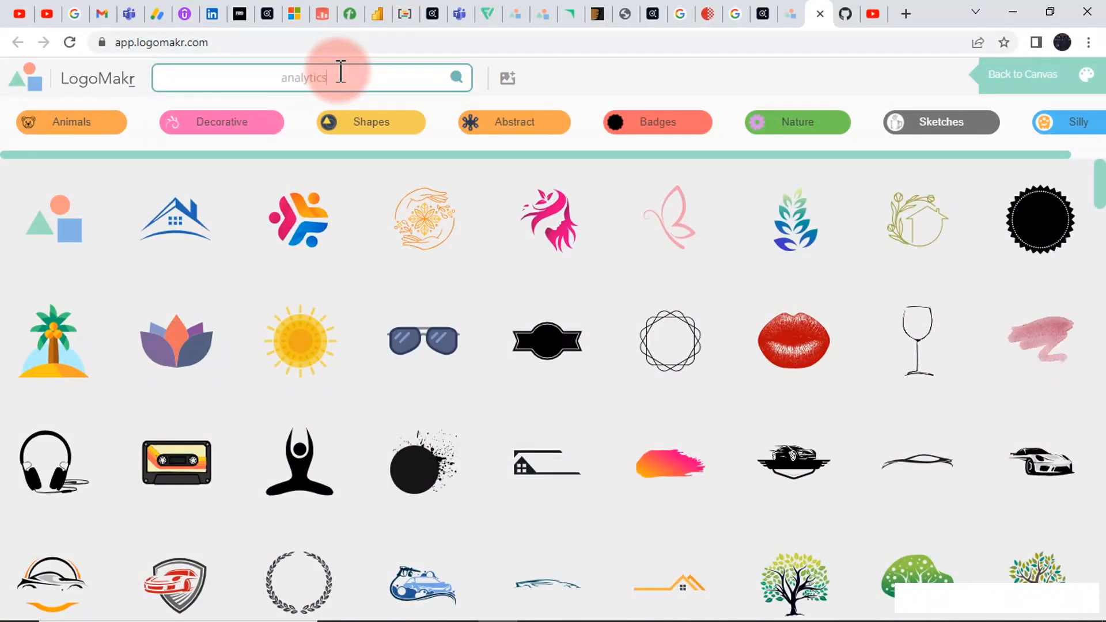
key(Return)
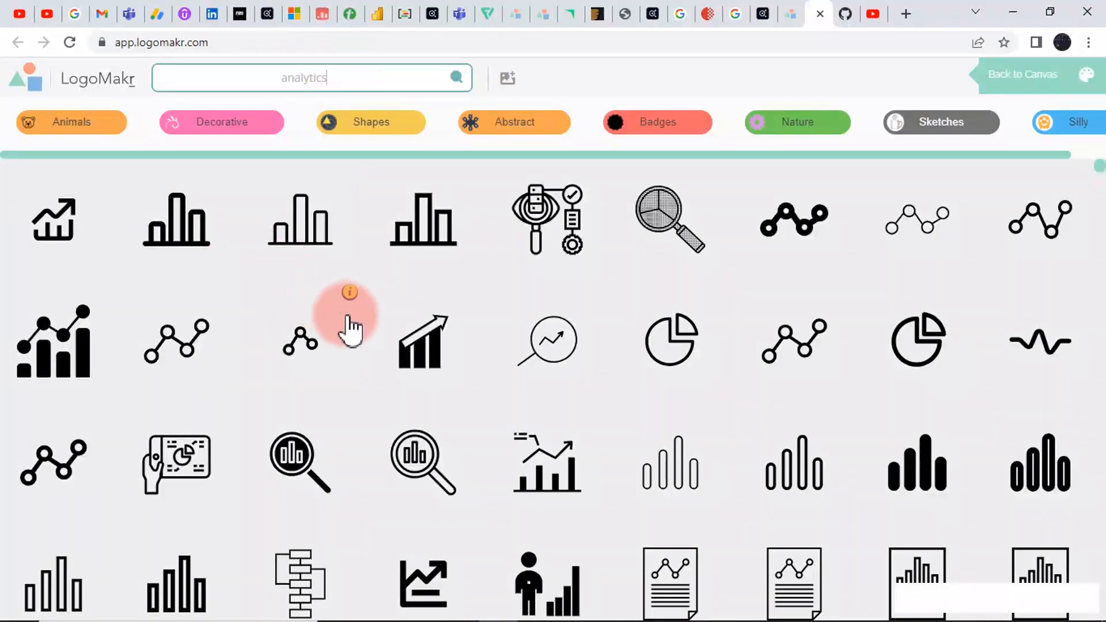
scroll(484, 346, down, 4)
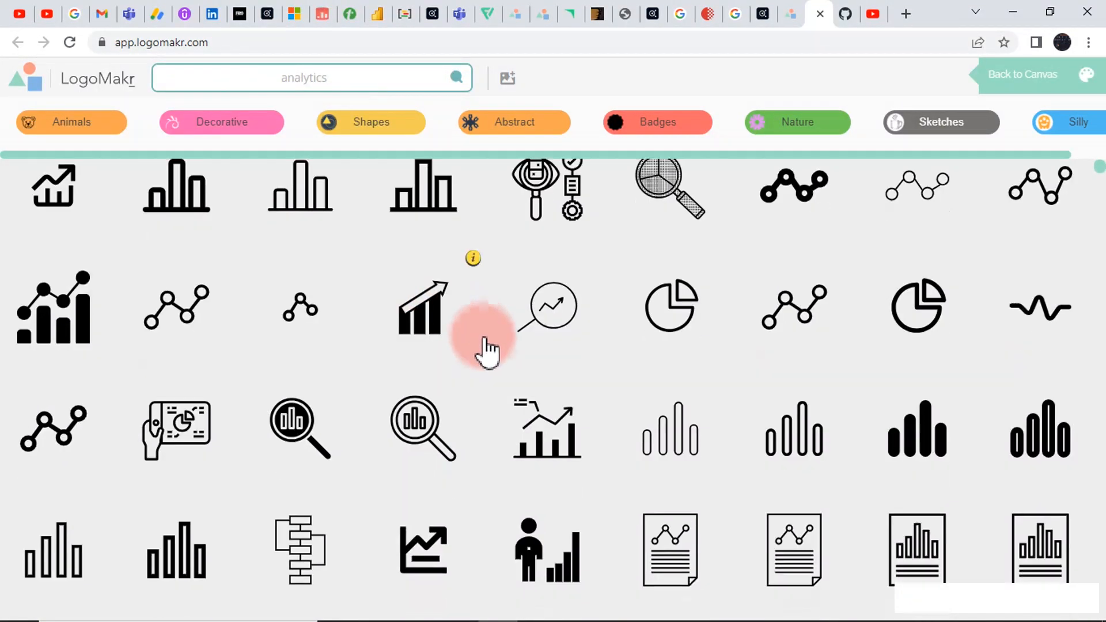
scroll(487, 357, down, 1)
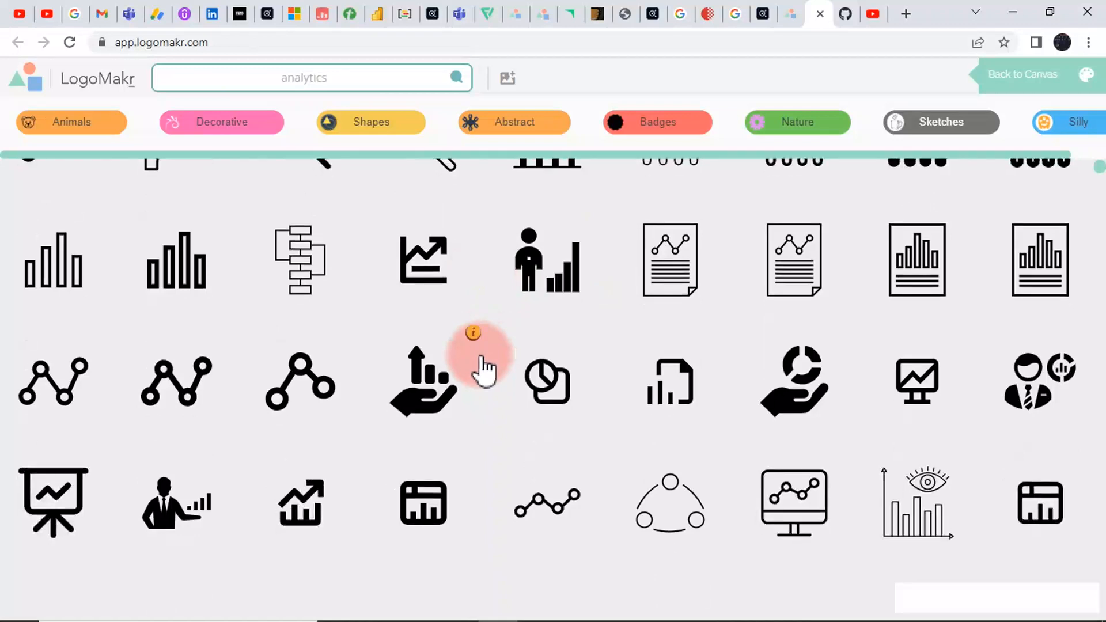
scroll(477, 371, down, 1)
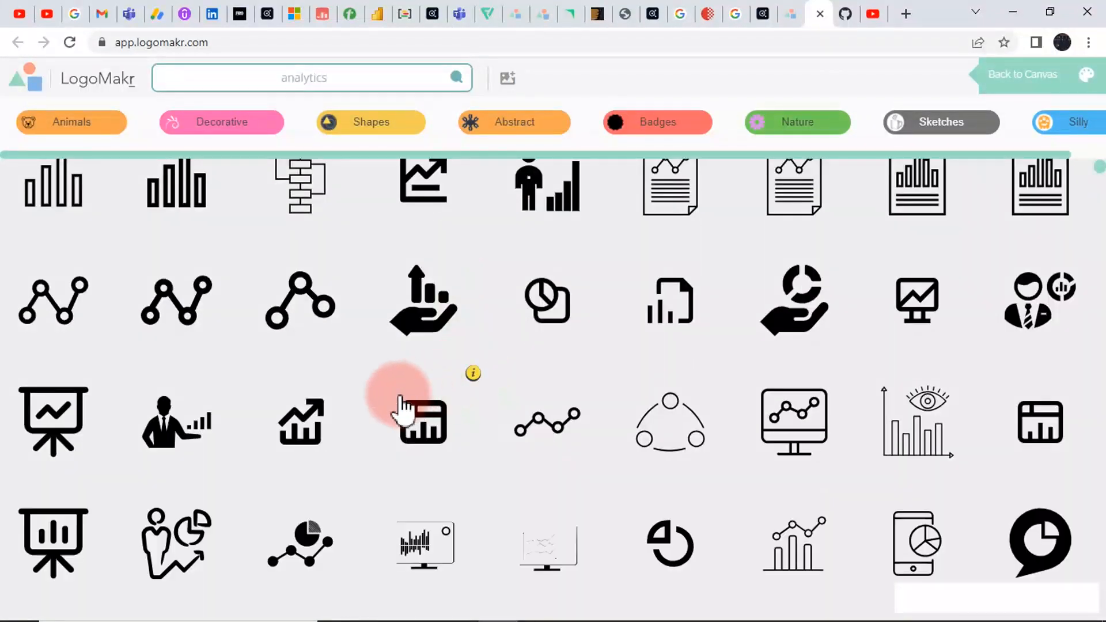
scroll(346, 442, down, 1)
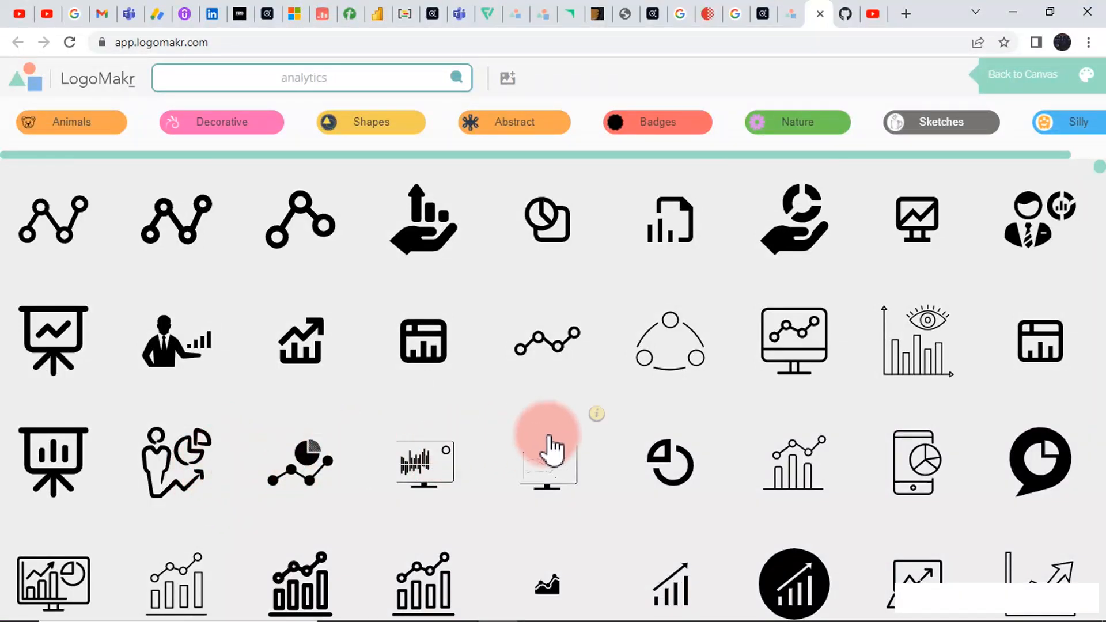
scroll(841, 381, down, 2)
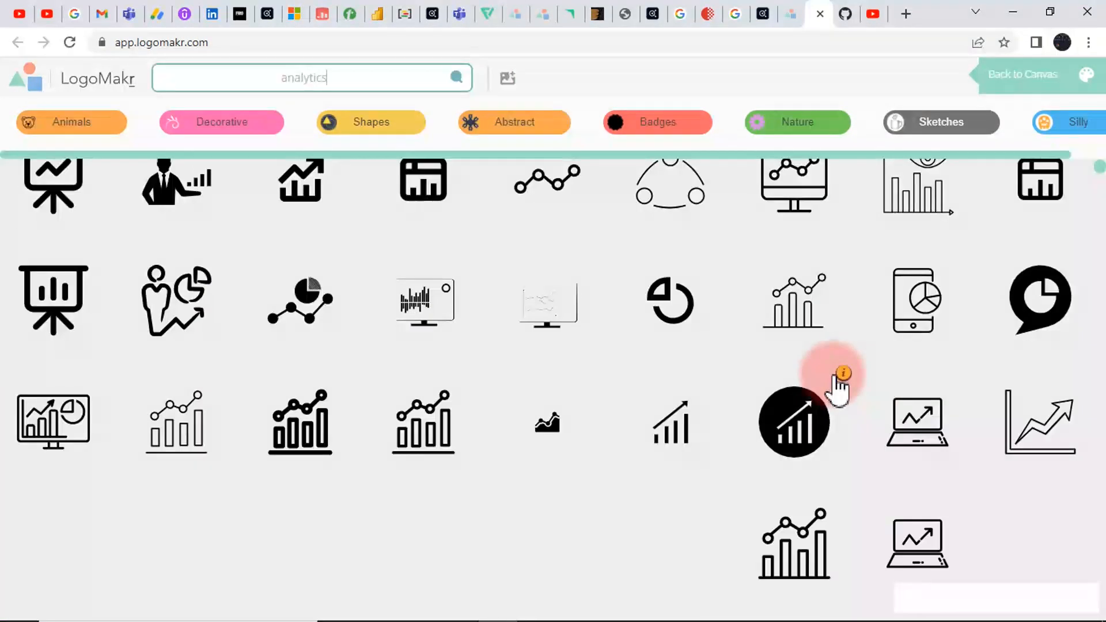
scroll(840, 387, up, 3)
Step: Search the graphics library for "data" instead
drag(358, 81, 262, 79)
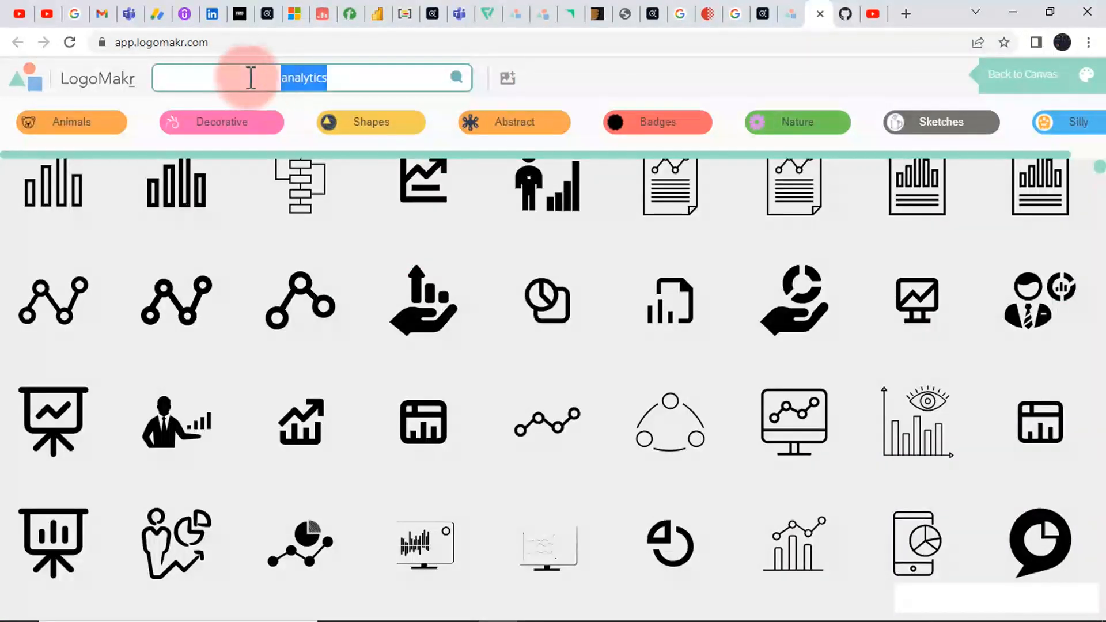
text(data)
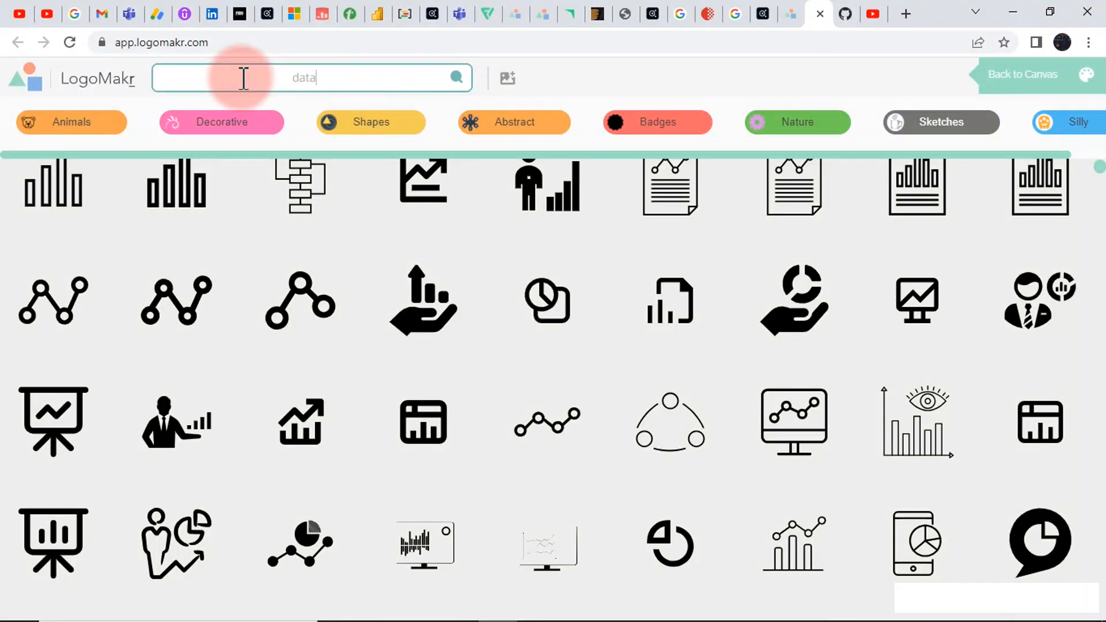
key(Return)
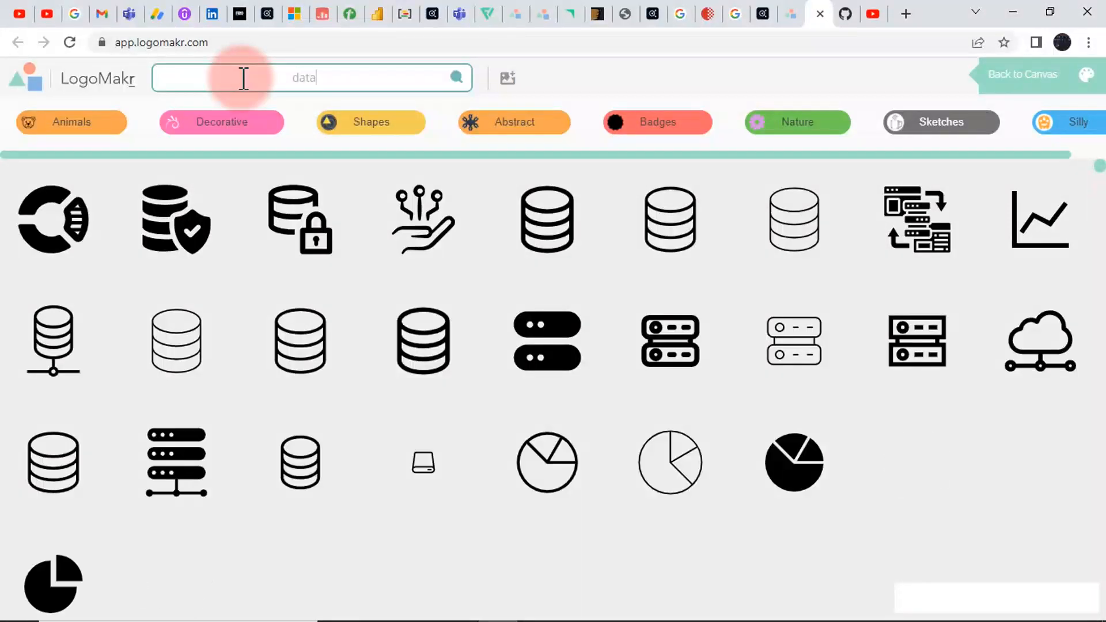
Step: Replace the search term with "sales" and look through the resulting graphics for a suitable icon
key(BackSpace)
key(BackSpace)
key(BackSpace)
key(BackSpace)
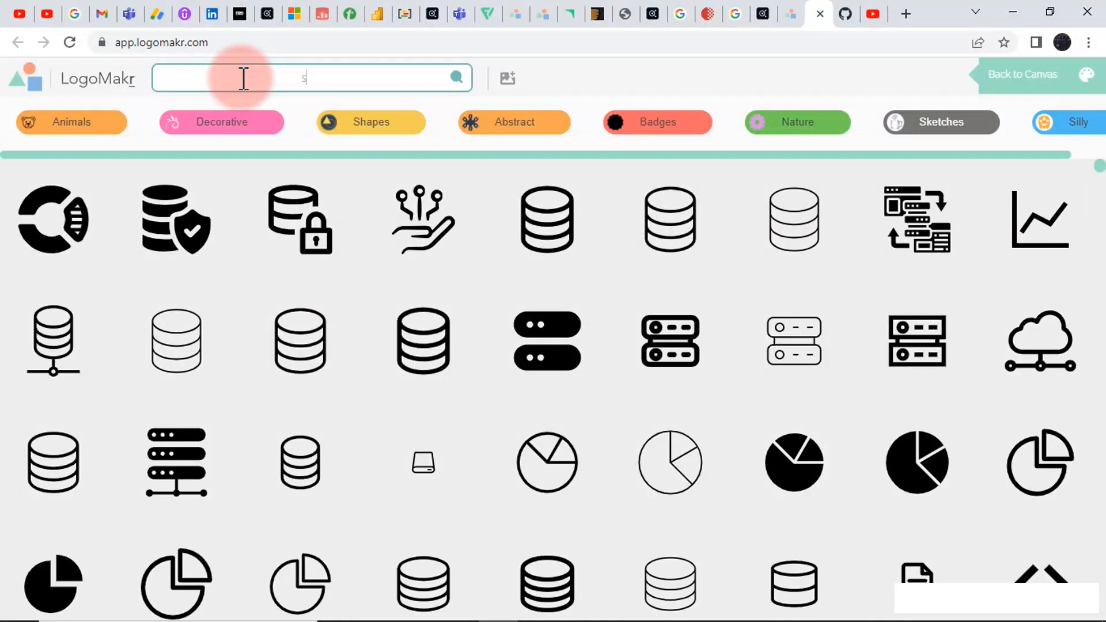
key(Return)
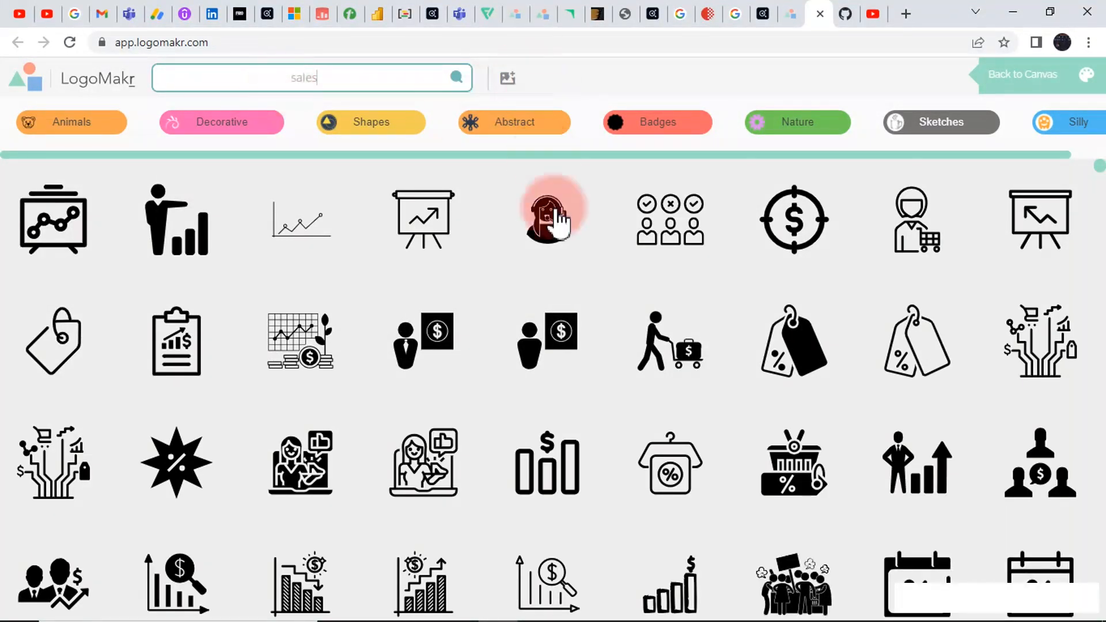
mouse_move(586, 358)
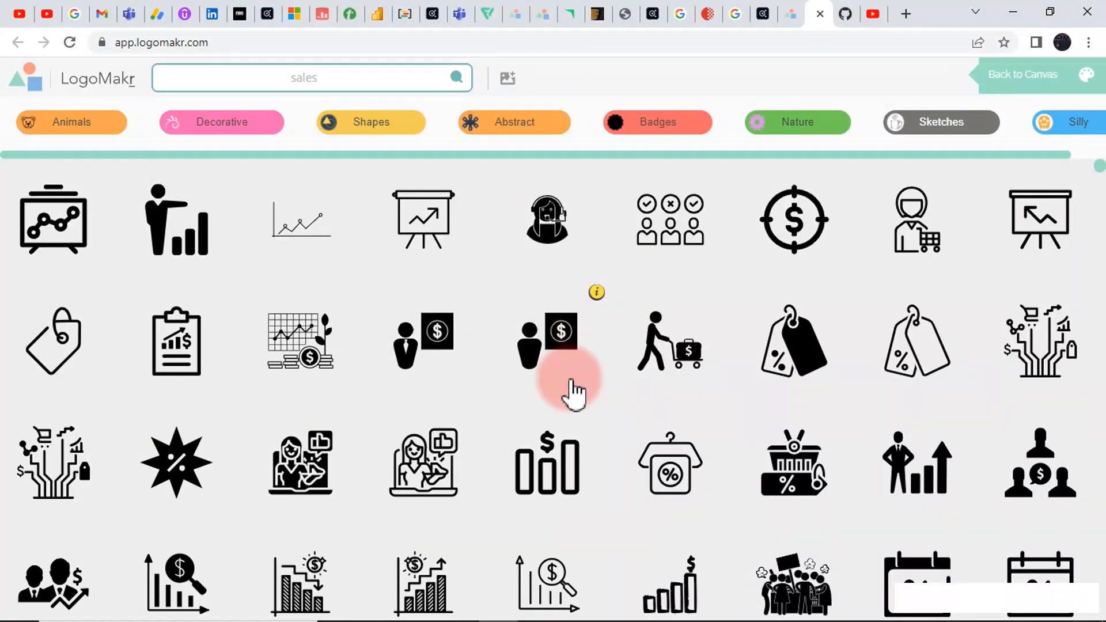
scroll(575, 393, down, 4)
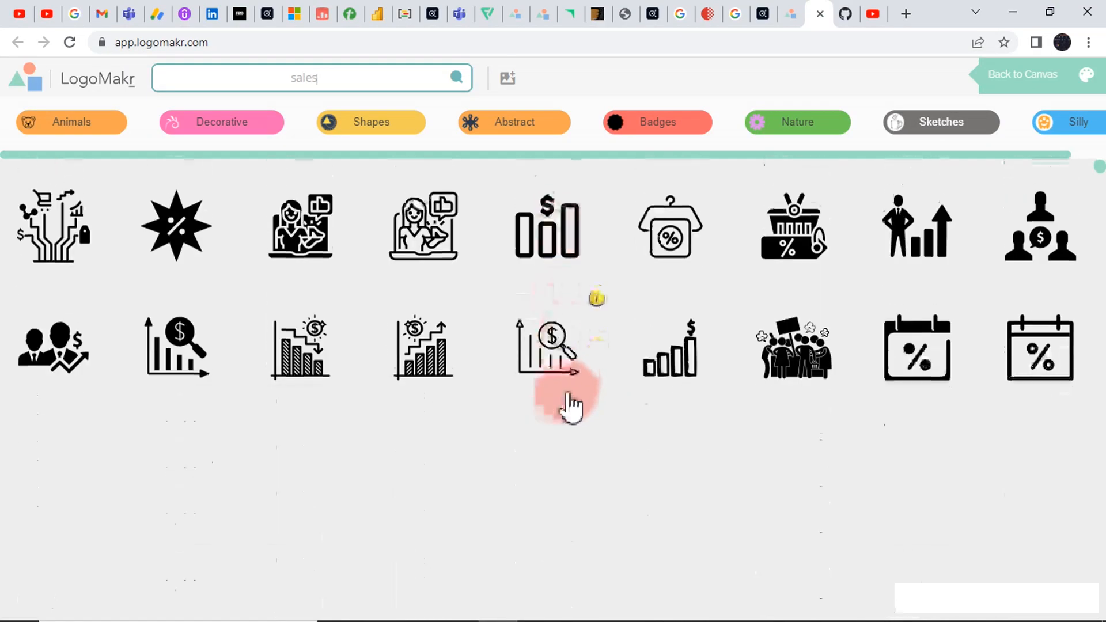
scroll(572, 408, down, 1)
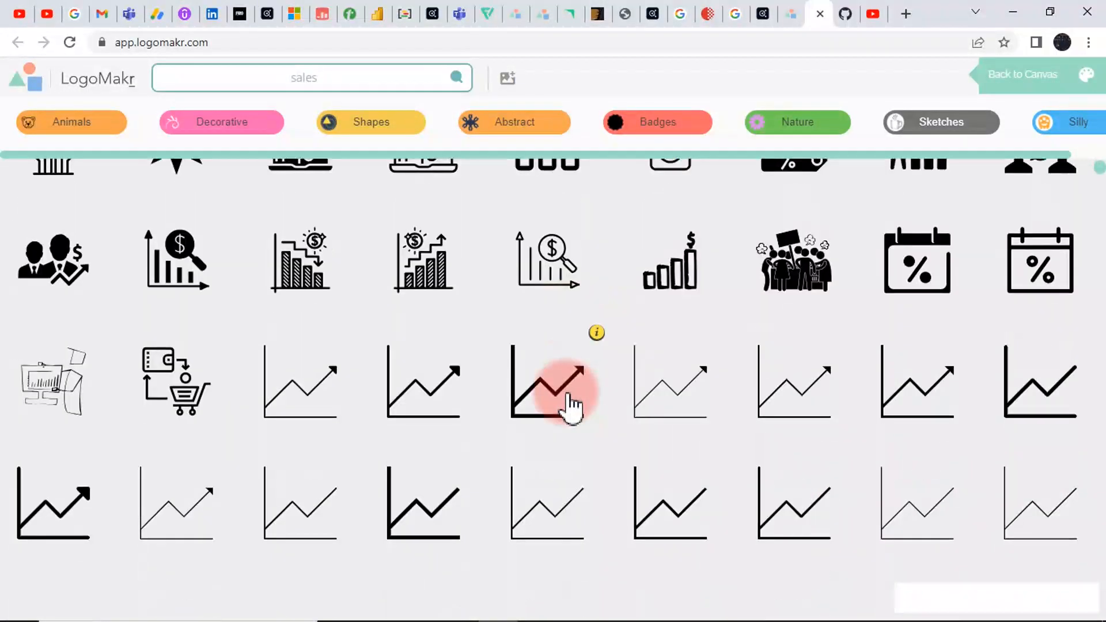
scroll(570, 406, up, 5)
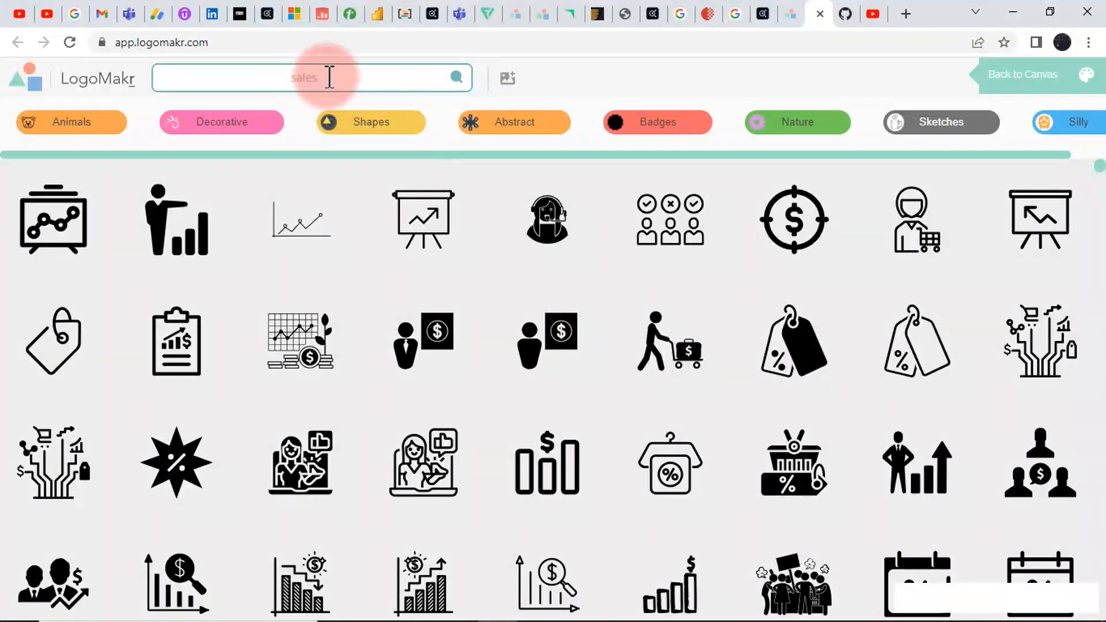
Step: Search the graphics library for "shopping cart", correcting any misspelling of the term
drag(328, 77, 278, 78)
text(shopping cat)
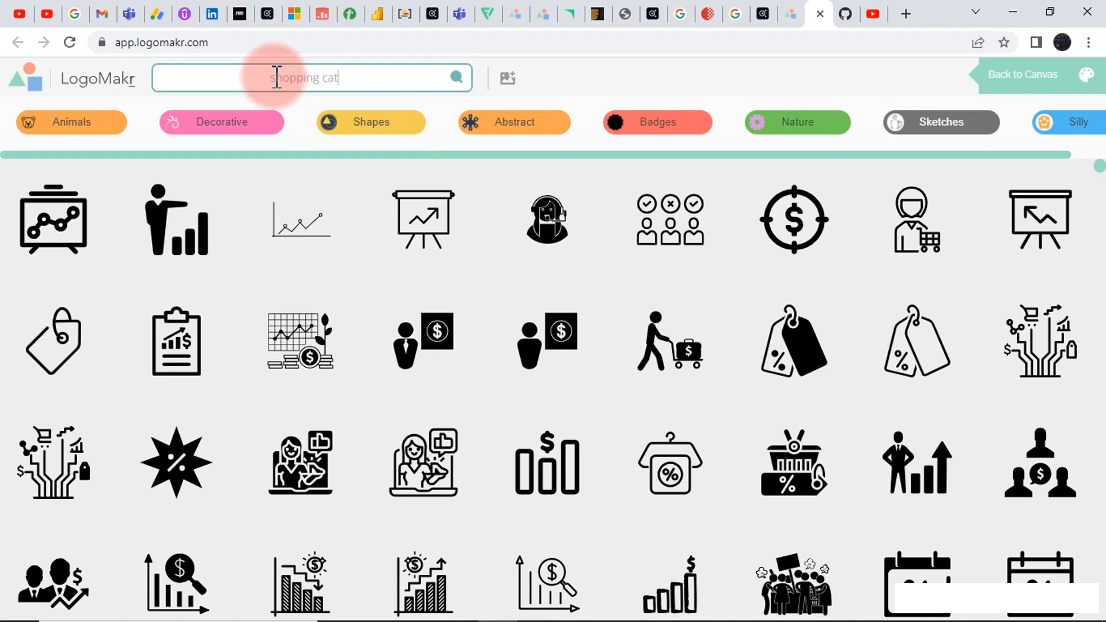
key(Return)
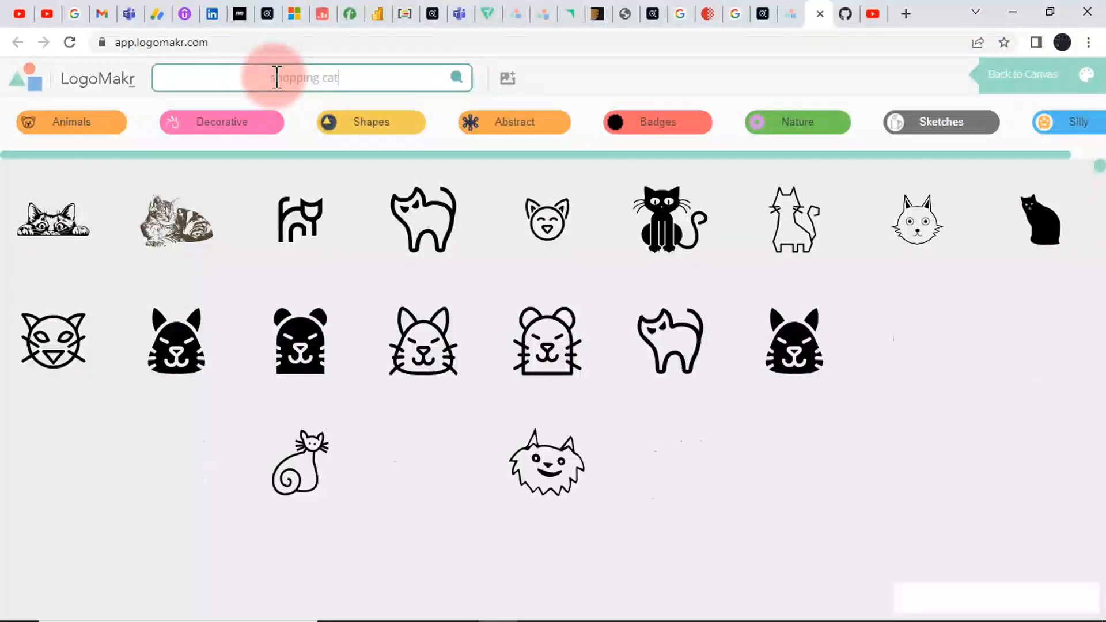
key(BackSpace)
text(r)
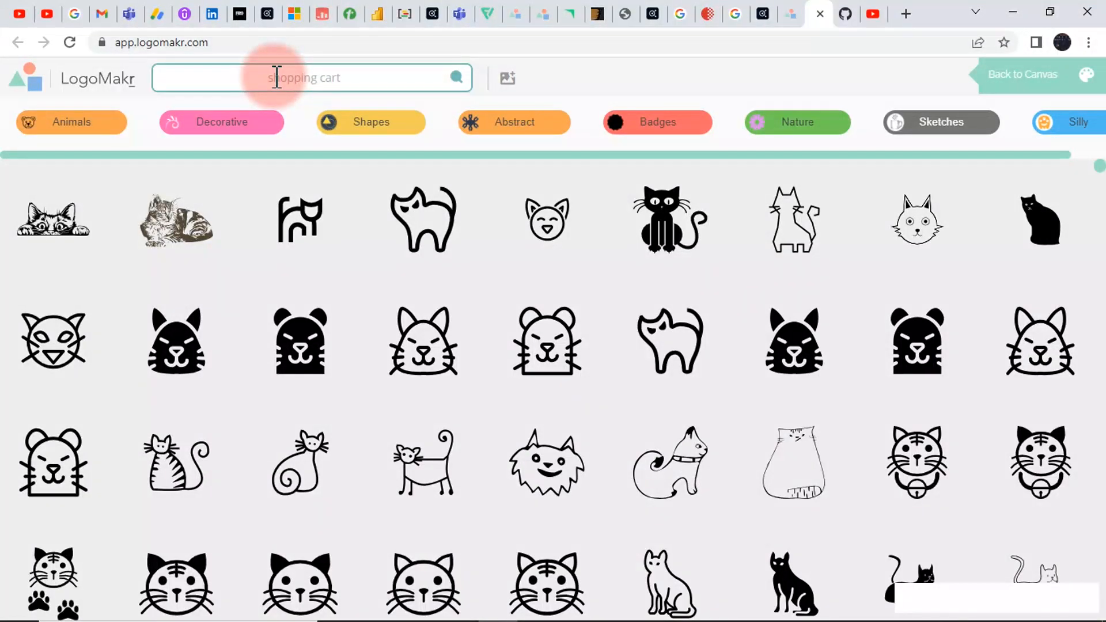
key(Return)
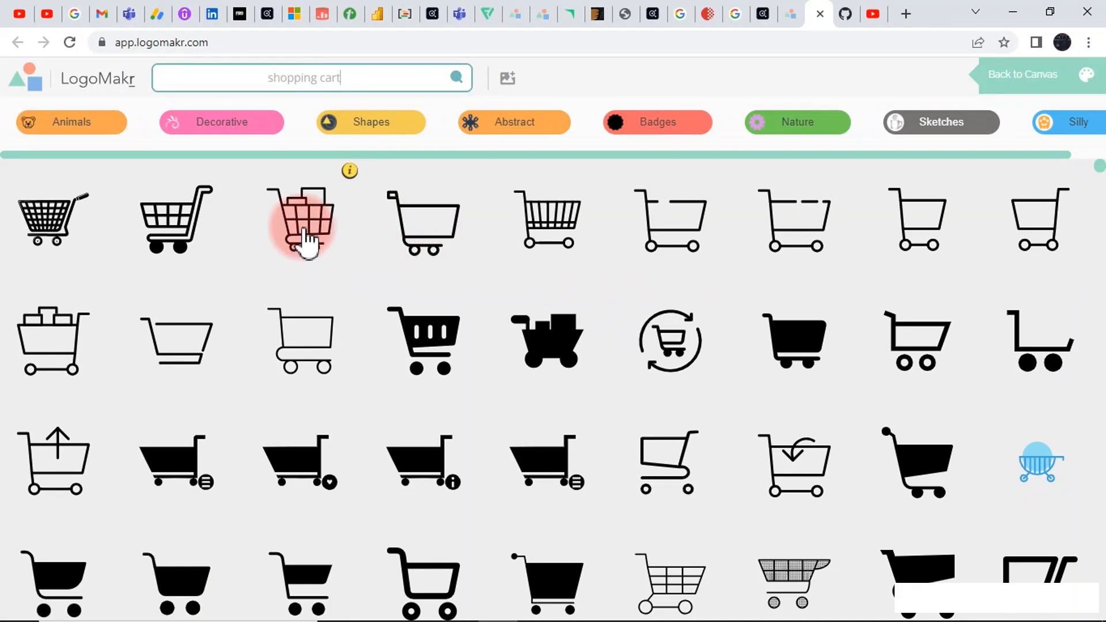
Step: Add the first shopping cart graphic, the one with the grid basket, to the canvas and fill it with dark grey
click(51, 218)
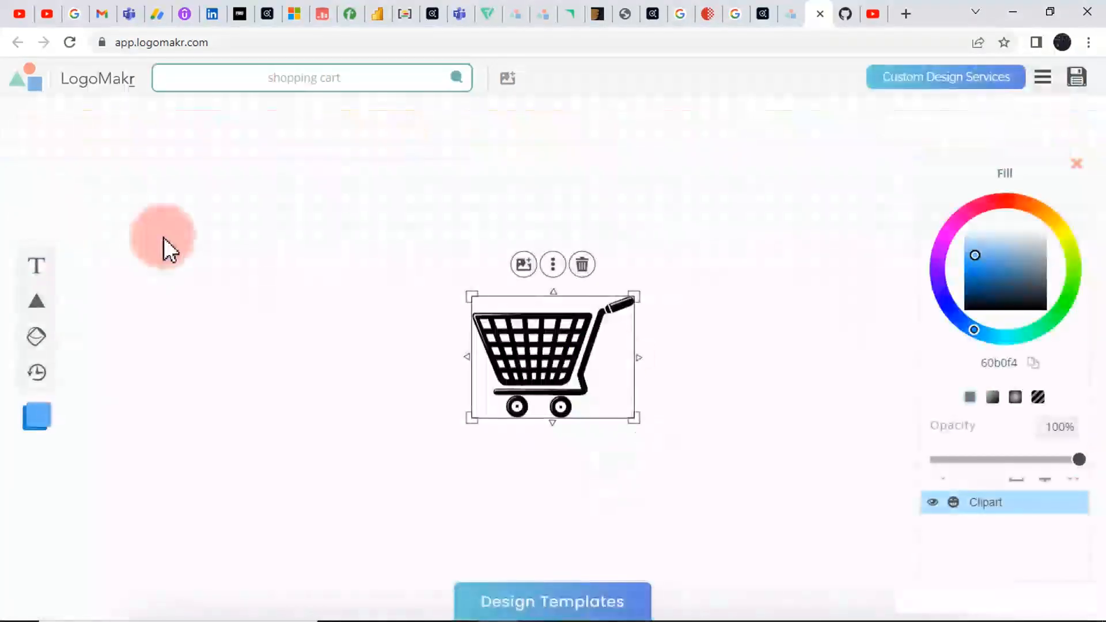
click(973, 257)
drag(974, 257, 1040, 283)
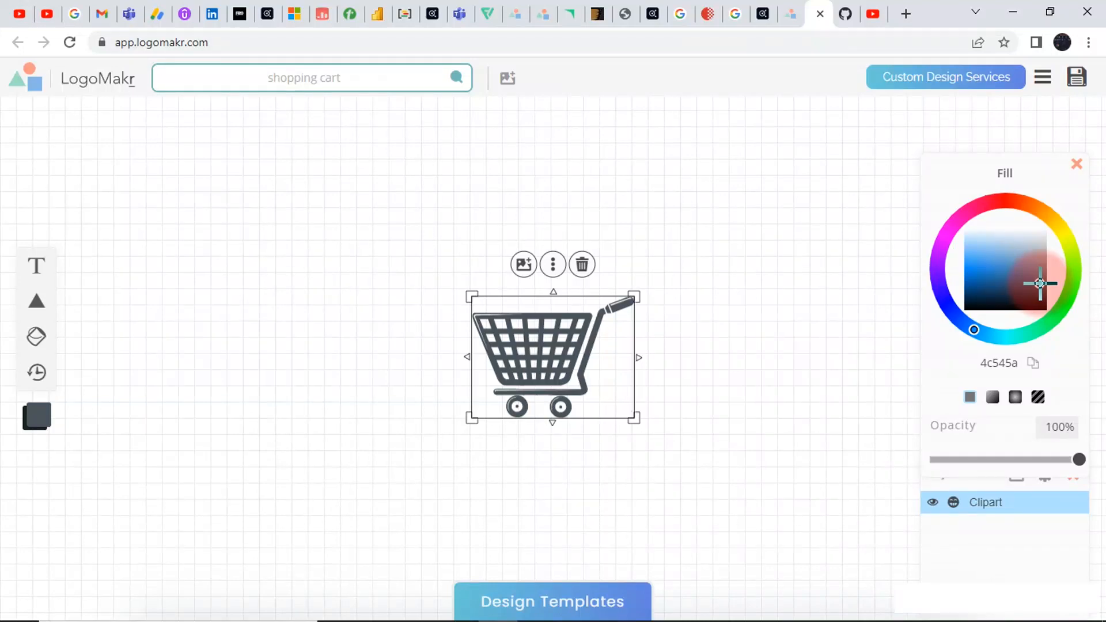
Step: Save the cart design as the free low-resolution PNG file, accepting the legal terms, and download it
click(1075, 80)
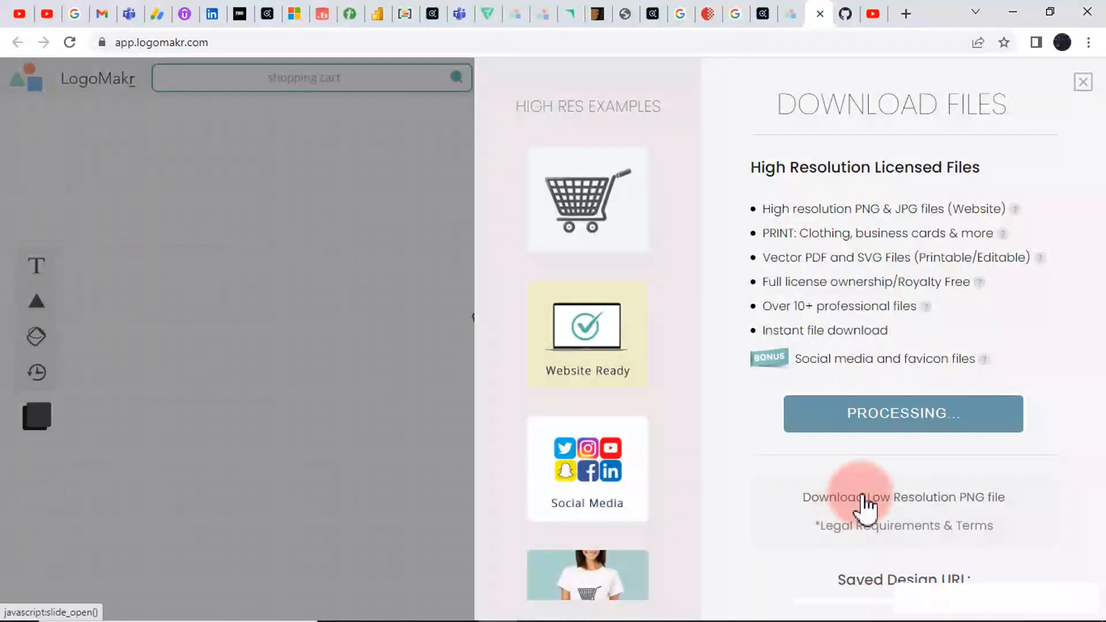
click(859, 499)
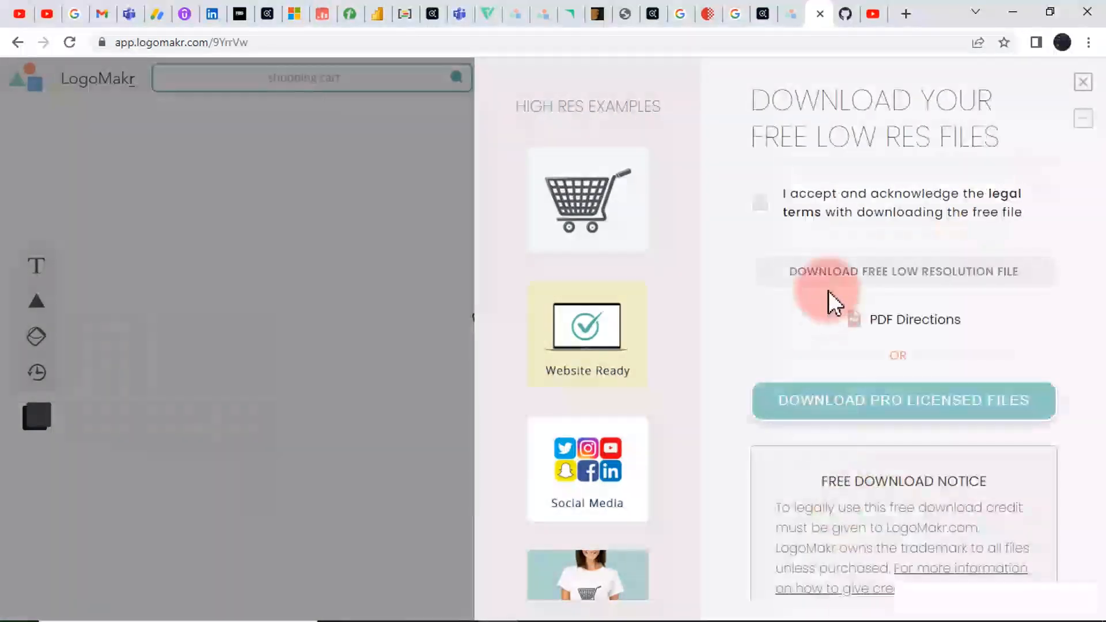
click(761, 205)
click(791, 291)
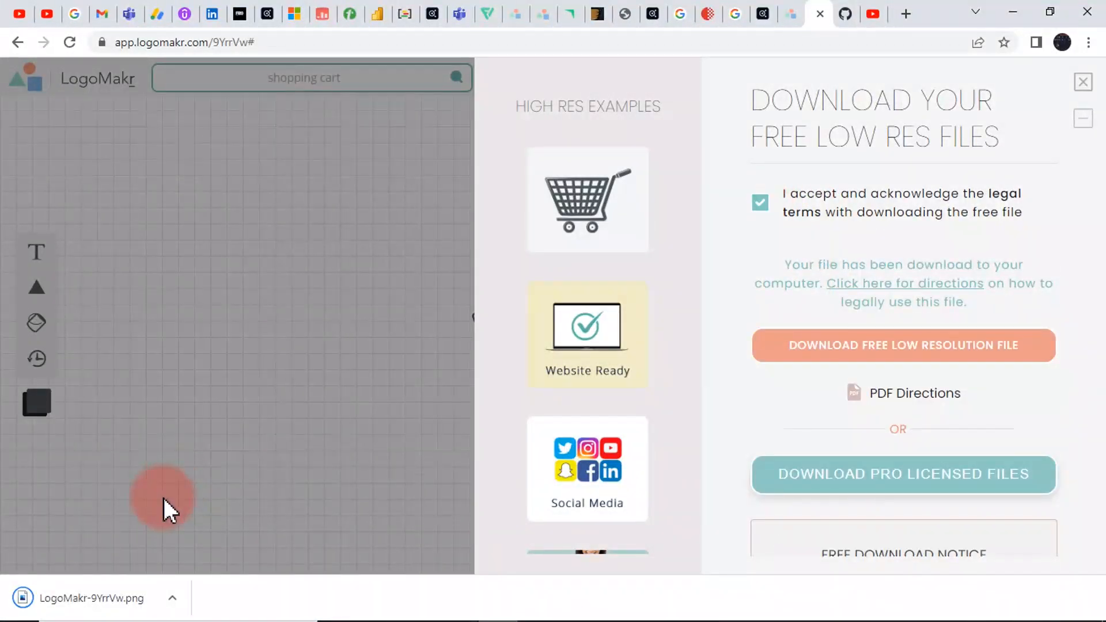
Step: Switch to PowerPoint and insert the downloaded shopping cart PNG from the Downloads folder onto the slide
key(super)
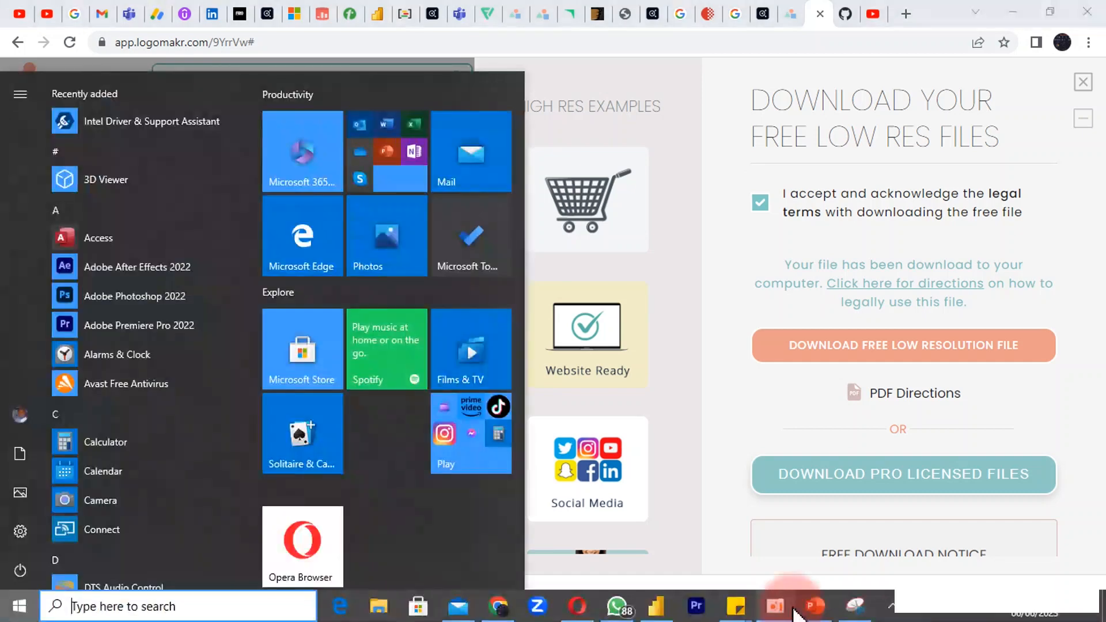
click(815, 610)
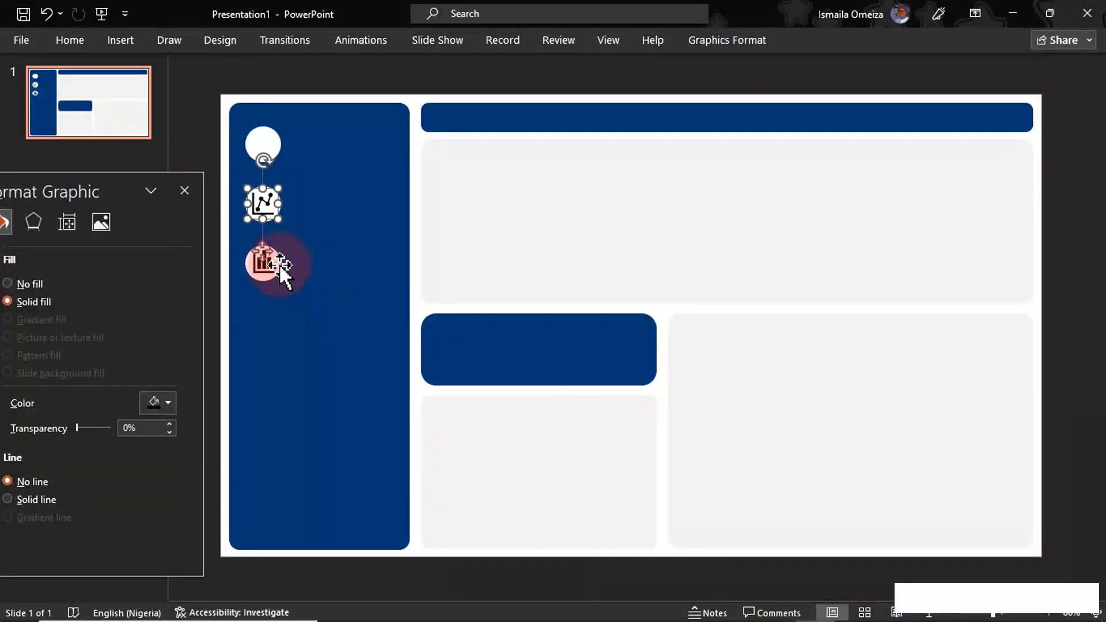
click(124, 40)
click(128, 107)
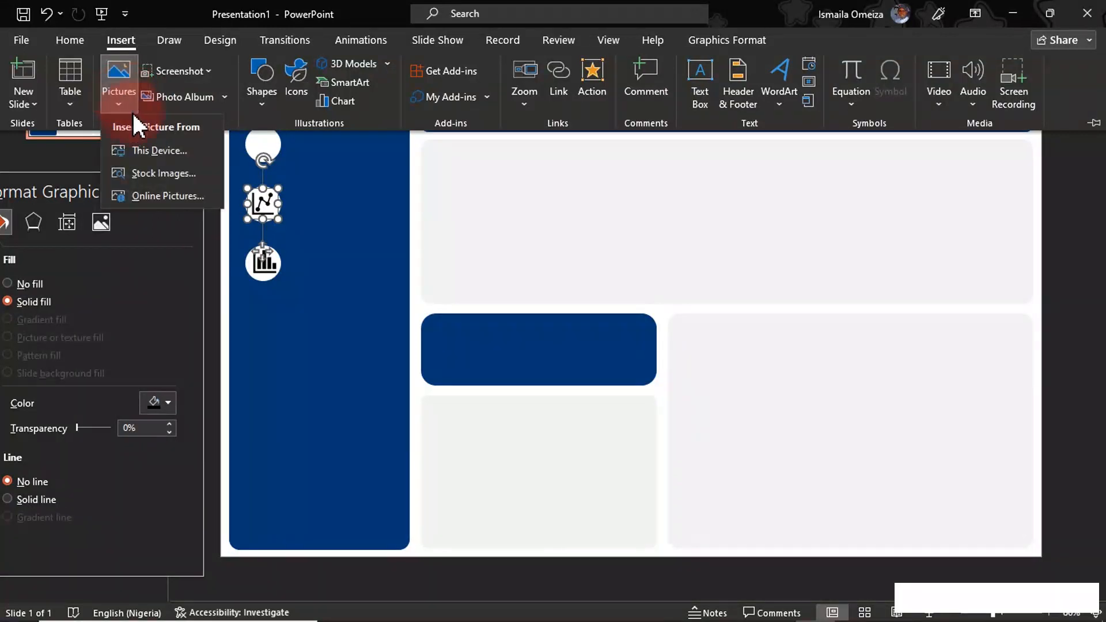
click(159, 152)
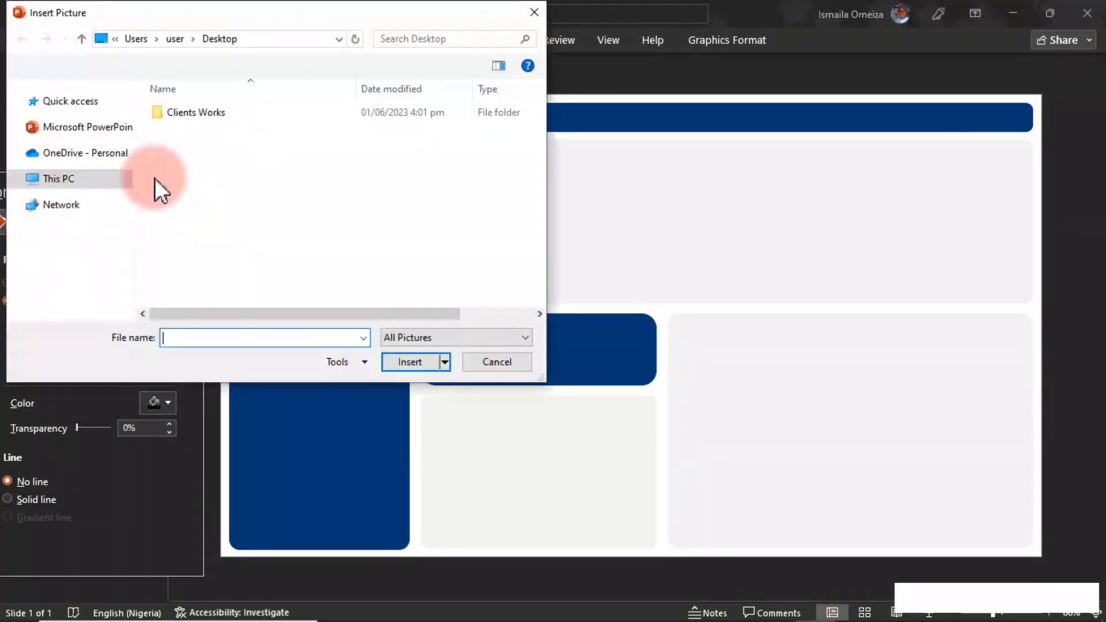
click(70, 226)
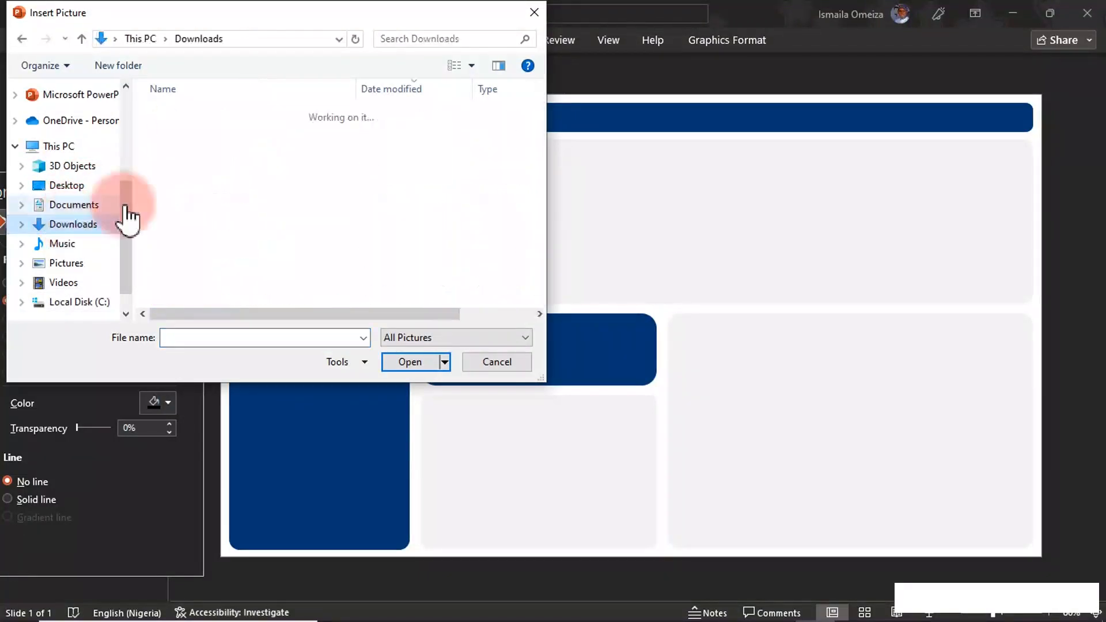
double_click(193, 134)
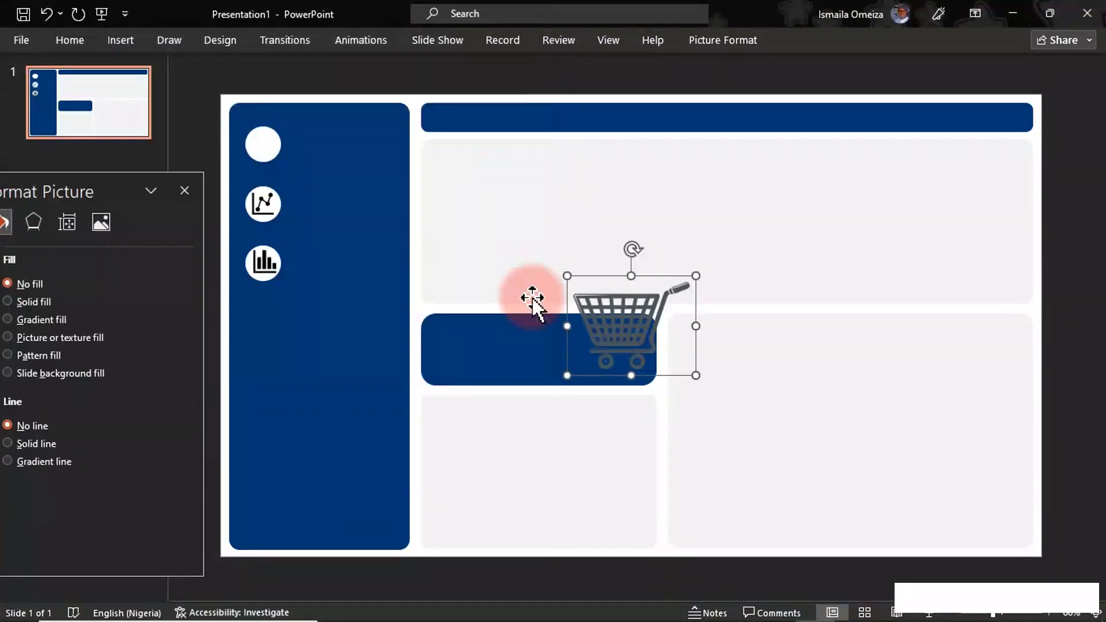
Step: Shrink the shopping cart picture and centre it inside the empty white circle above the line chart icon
drag(587, 302, 354, 338)
drag(433, 309, 274, 156)
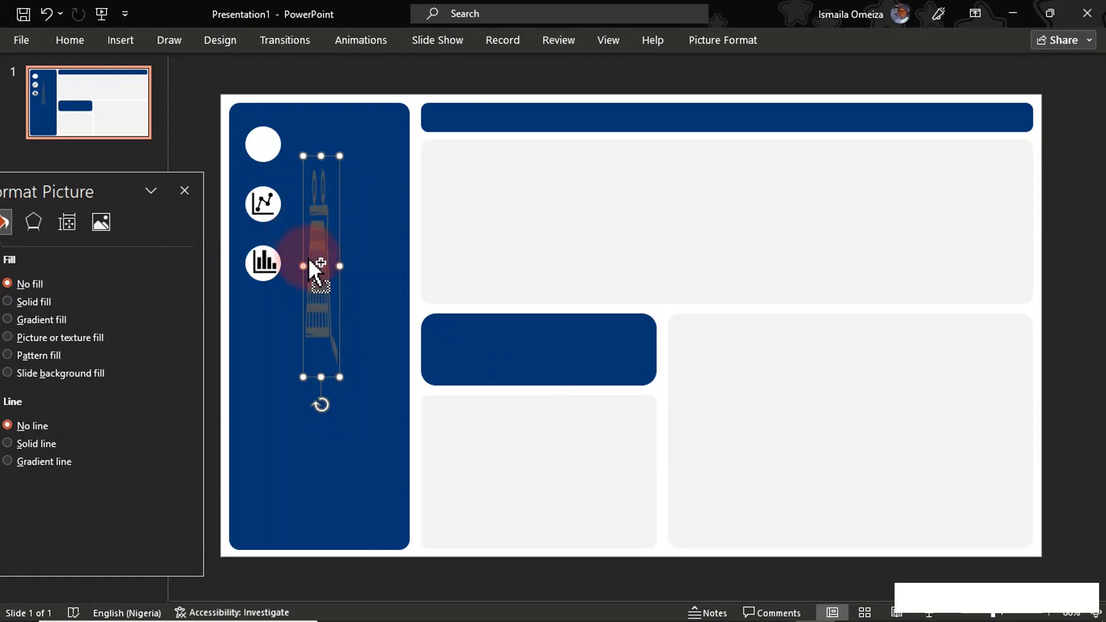
key(ctrl+z)
drag(326, 386, 280, 137)
drag(264, 196, 263, 193)
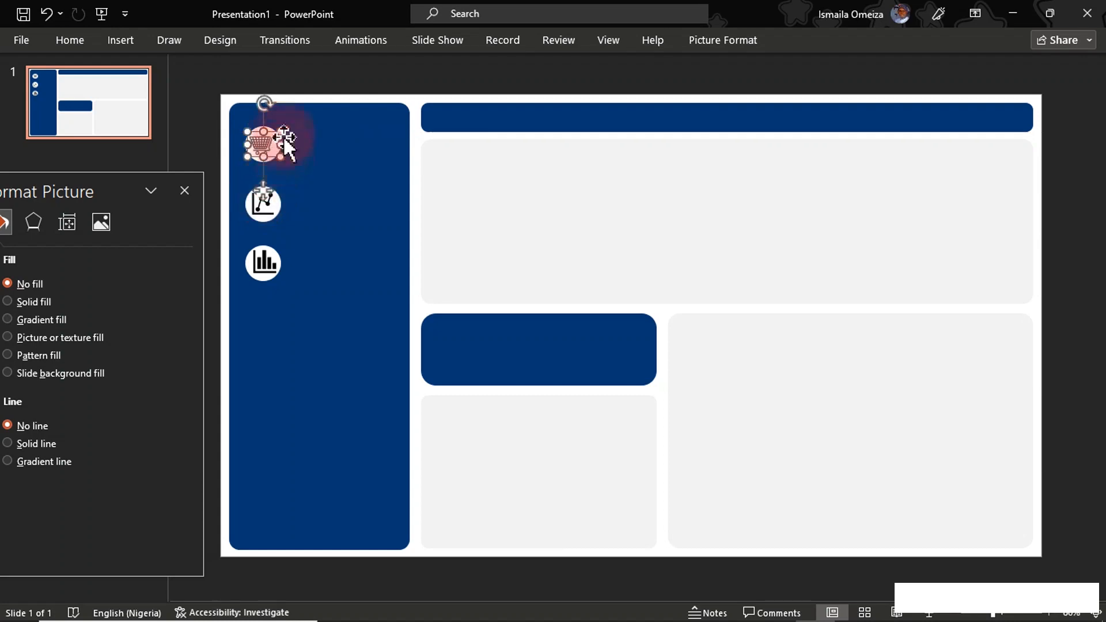
drag(281, 132, 274, 137)
click(267, 197)
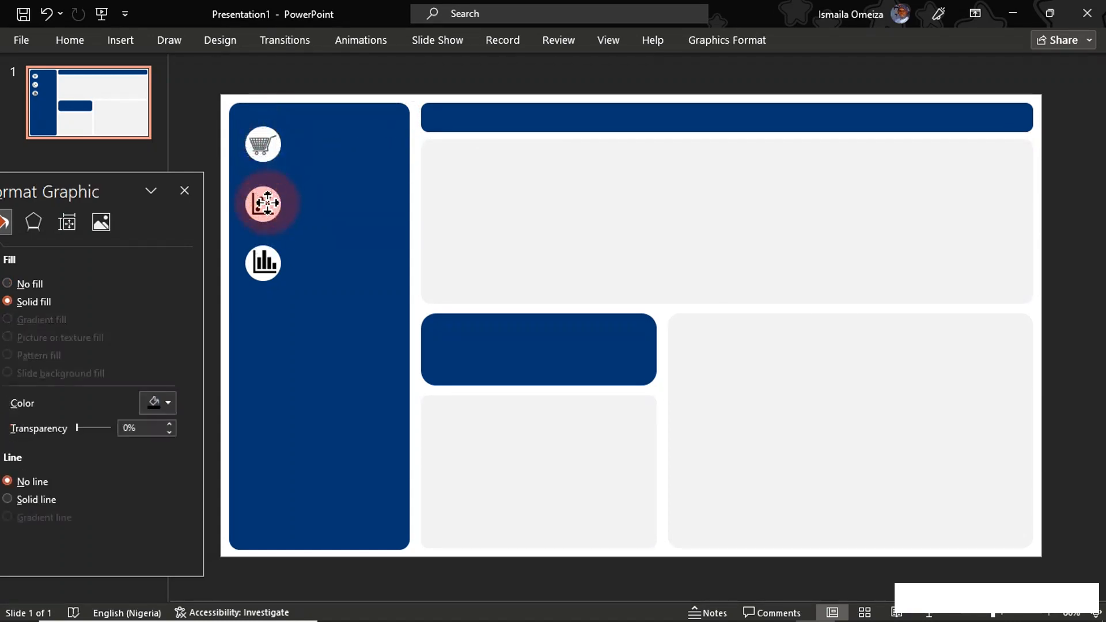
click(263, 145)
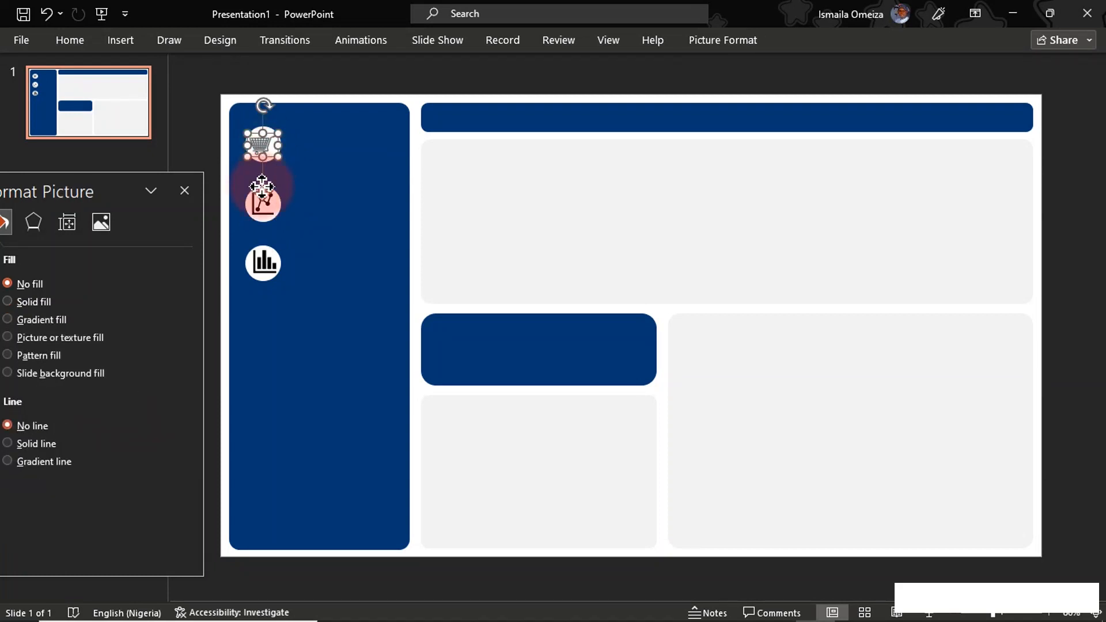
drag(263, 189, 263, 188)
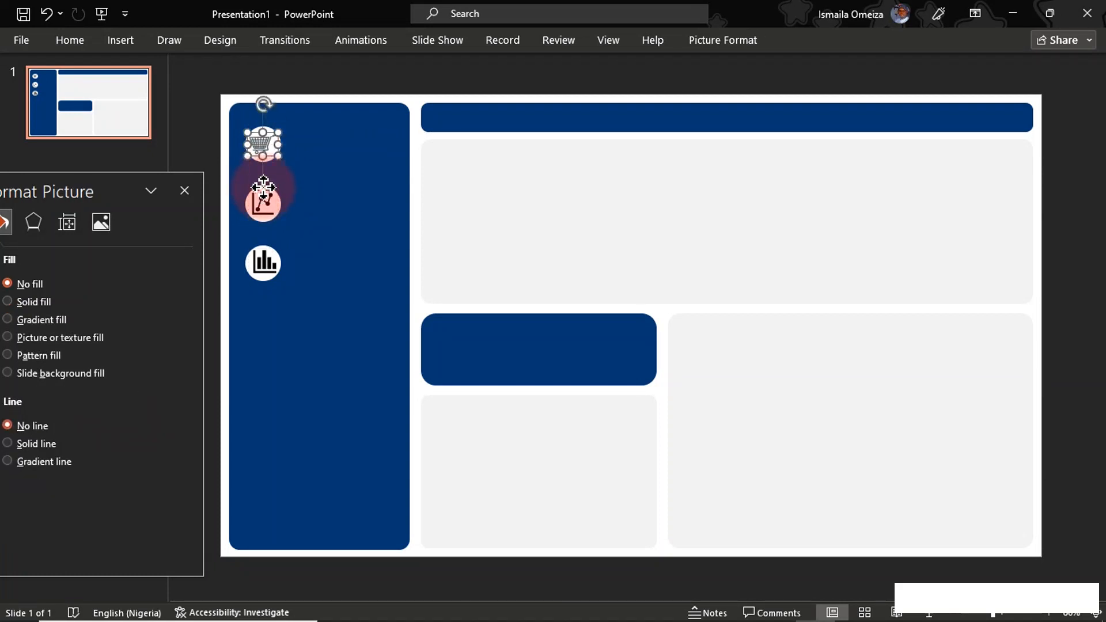
Step: Move the picture formatting options clear of the icons and recolour the shopping cart with a black variant
drag(94, 192, 705, 126)
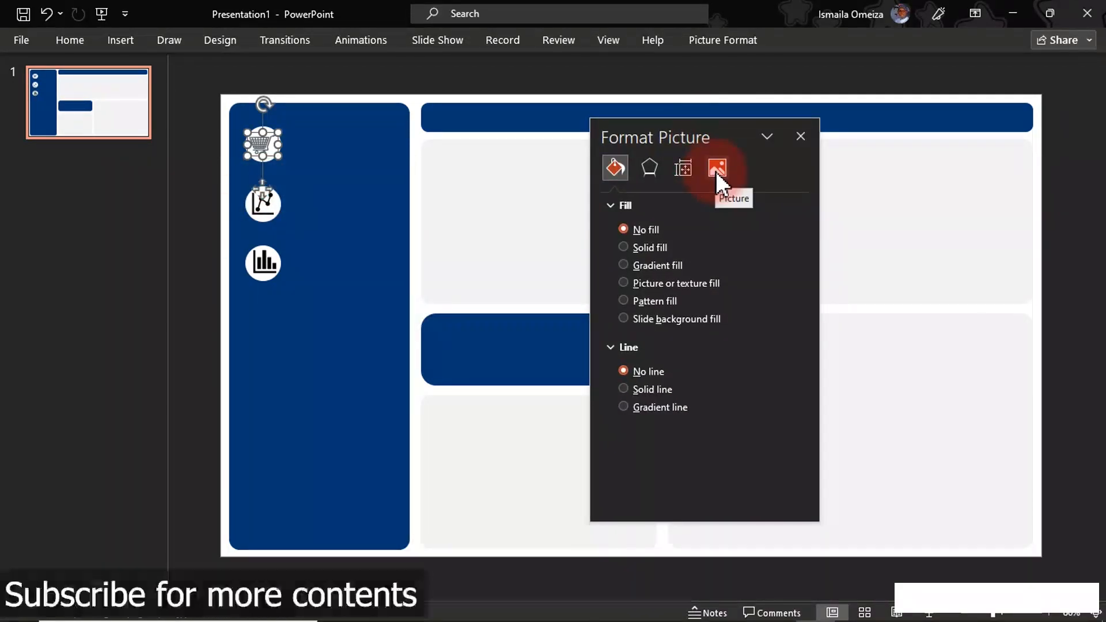
click(715, 171)
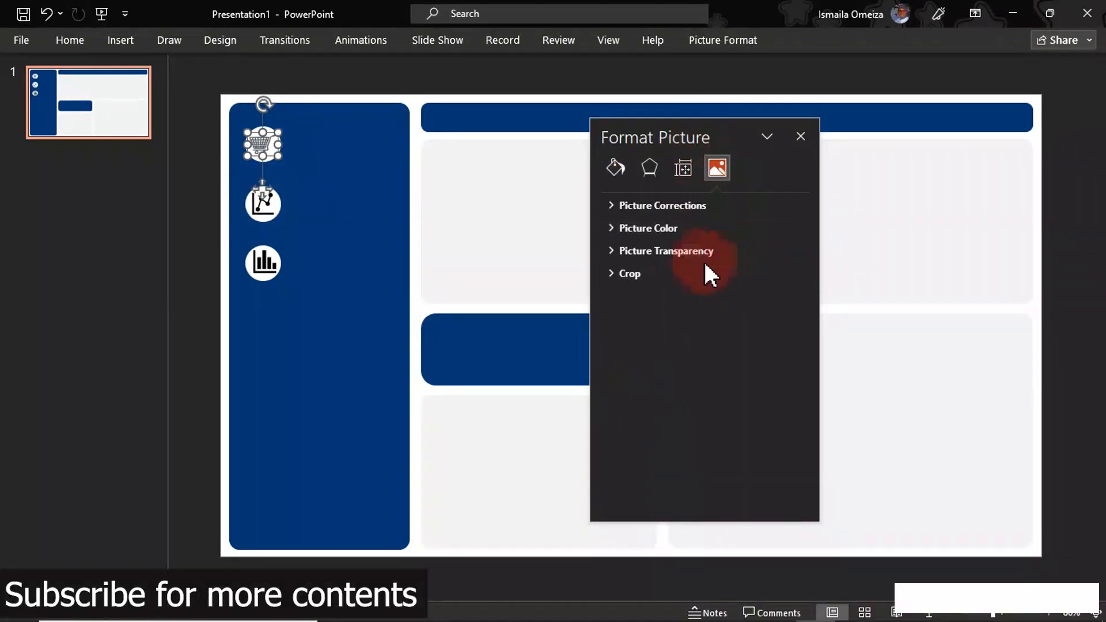
click(642, 228)
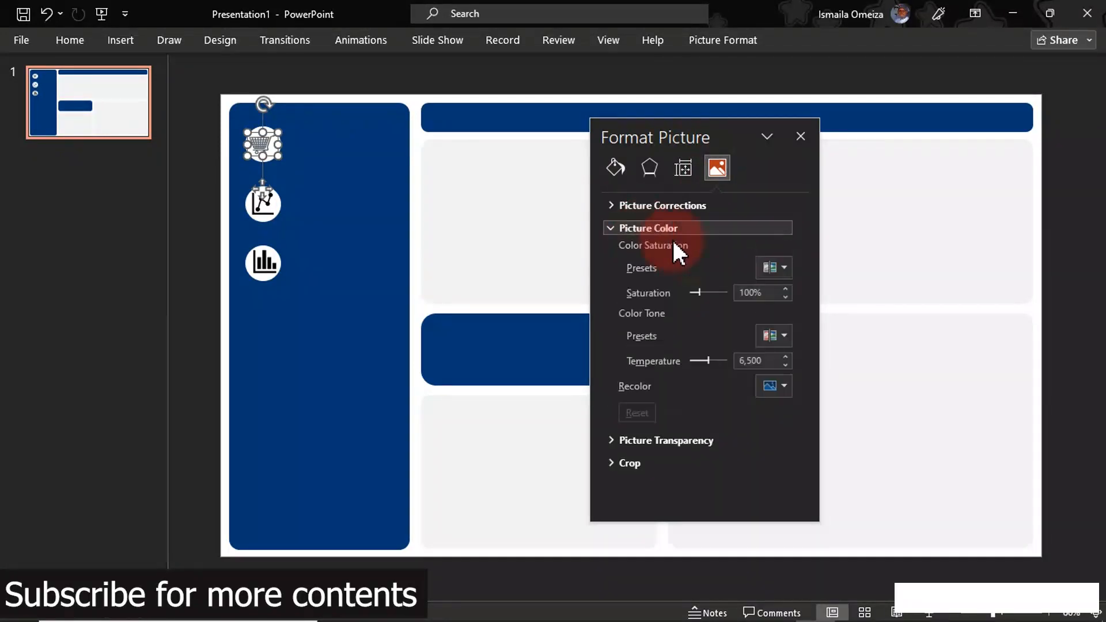
click(783, 387)
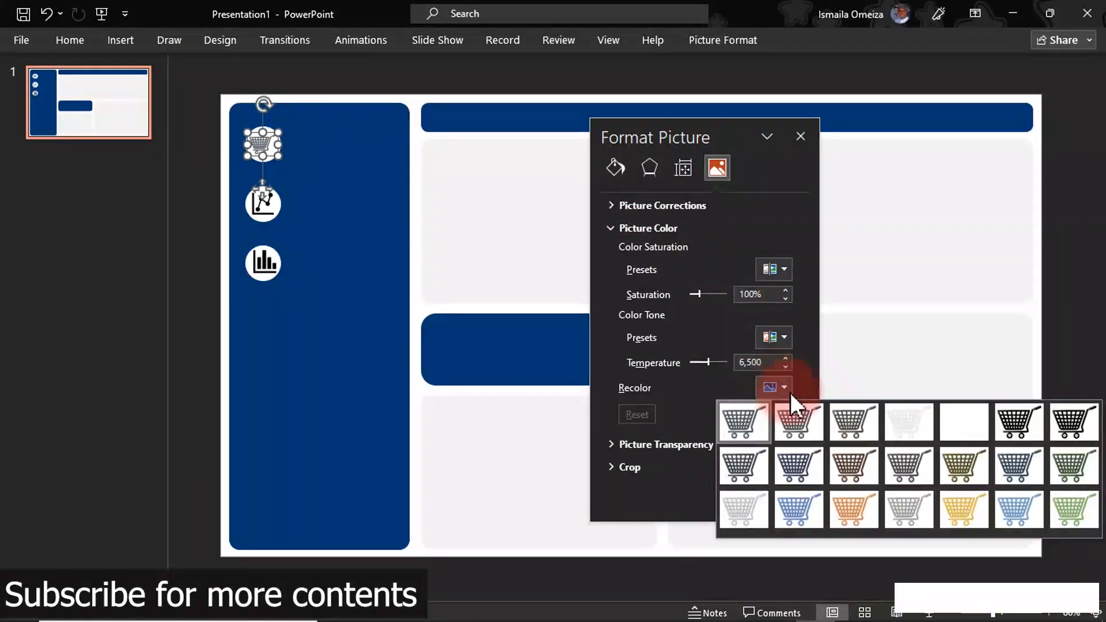
click(1008, 412)
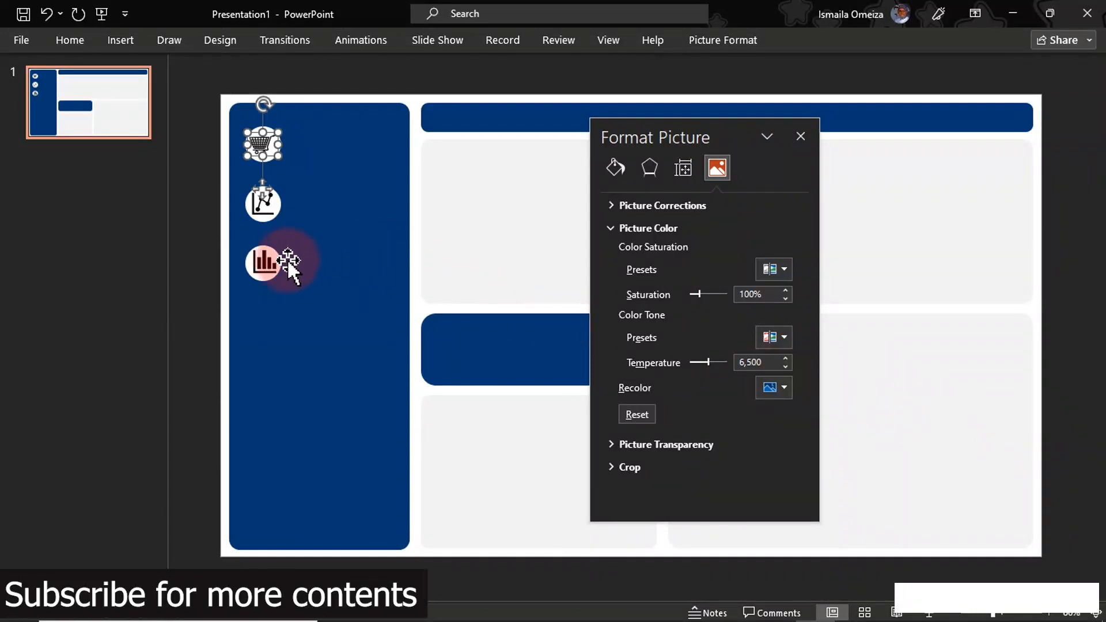
Step: Recolour the bar chart icon and the line chart icon with the medium grey variant
click(270, 266)
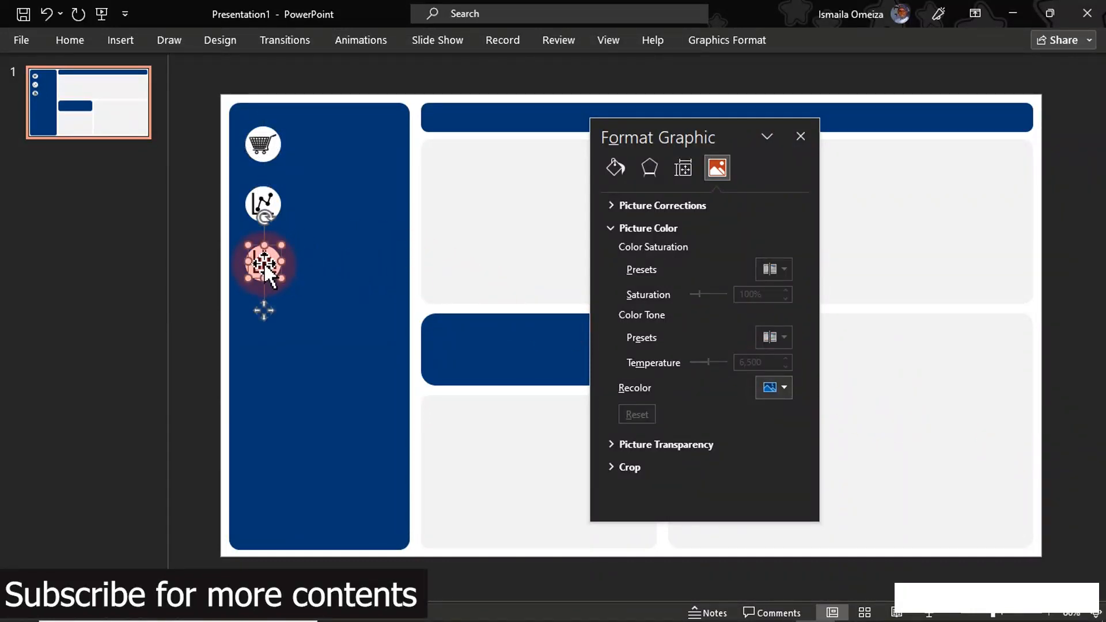
click(784, 387)
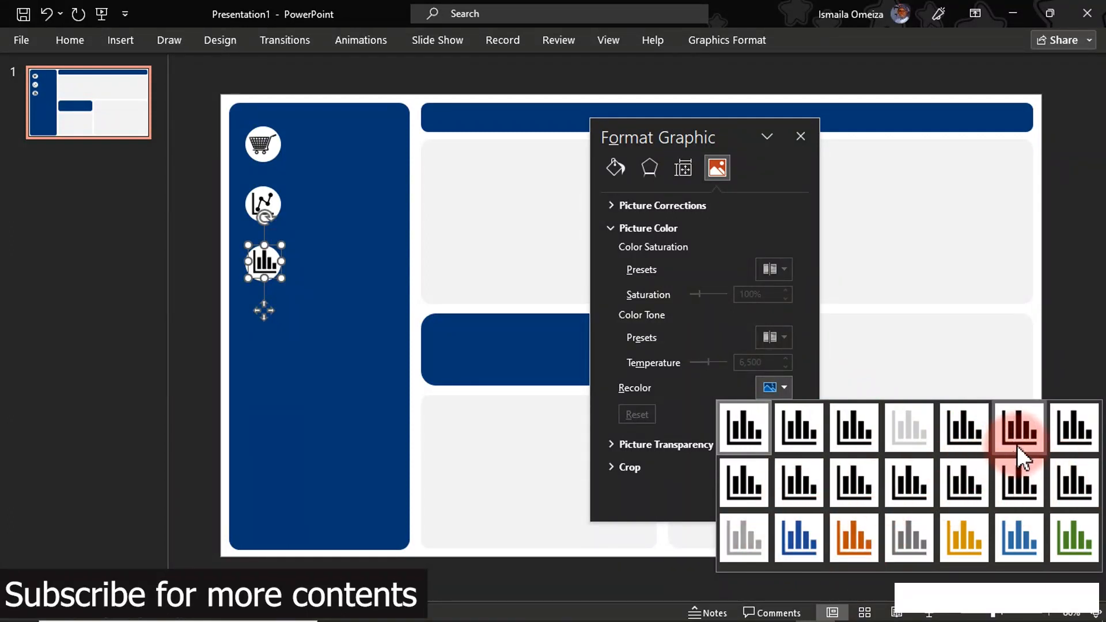
click(903, 541)
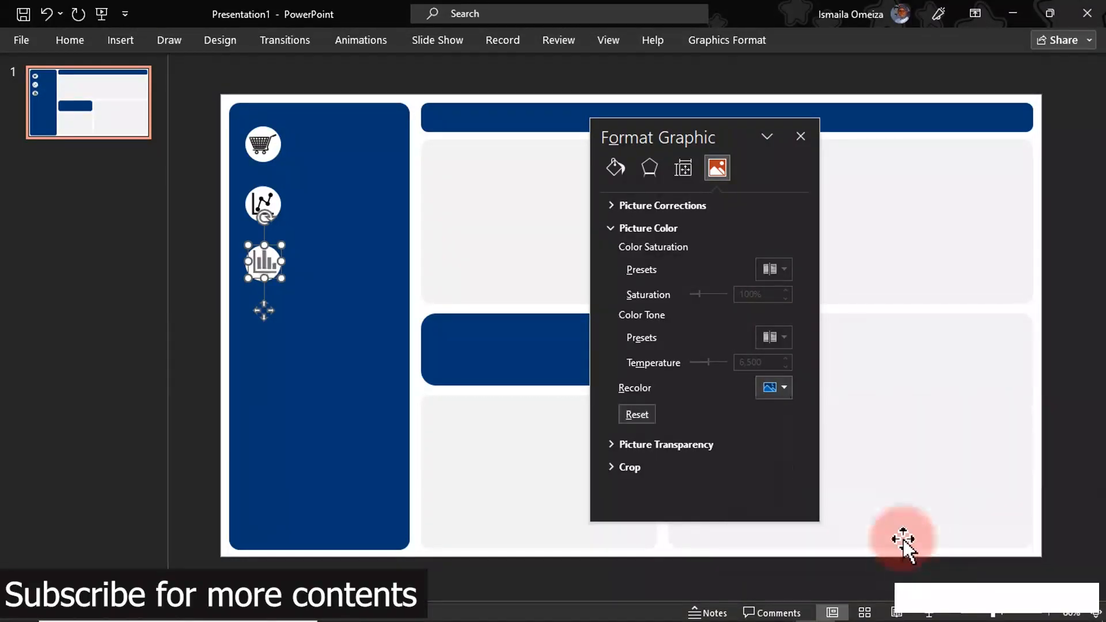
click(266, 200)
click(784, 388)
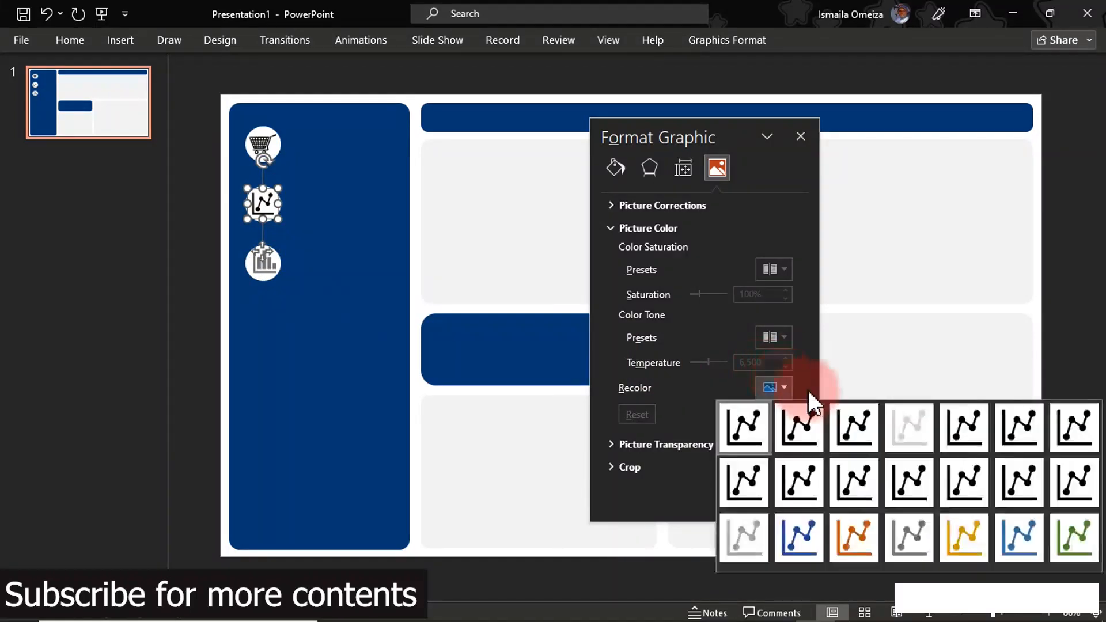
click(909, 538)
click(260, 190)
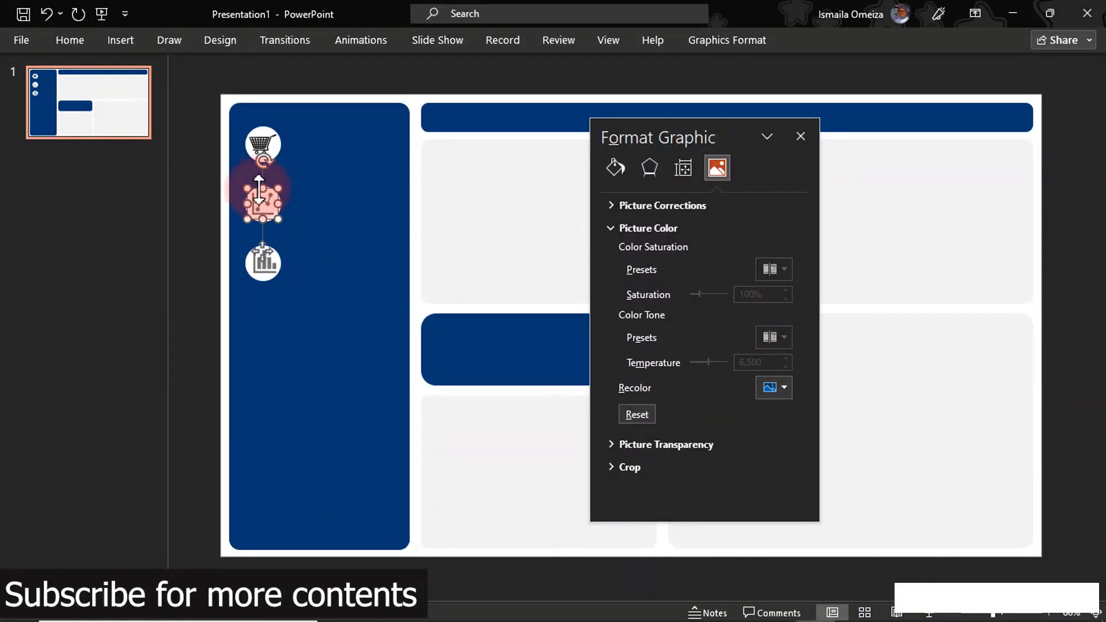
Step: Recolour the shopping cart picture with the dark blue variant and deselect it
click(260, 142)
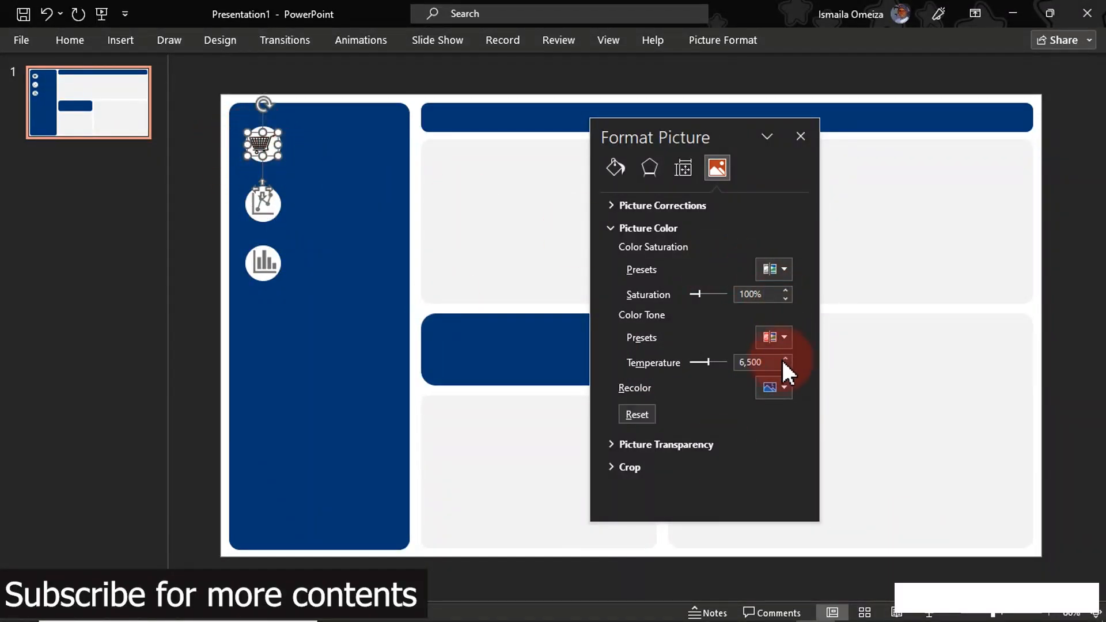
click(781, 388)
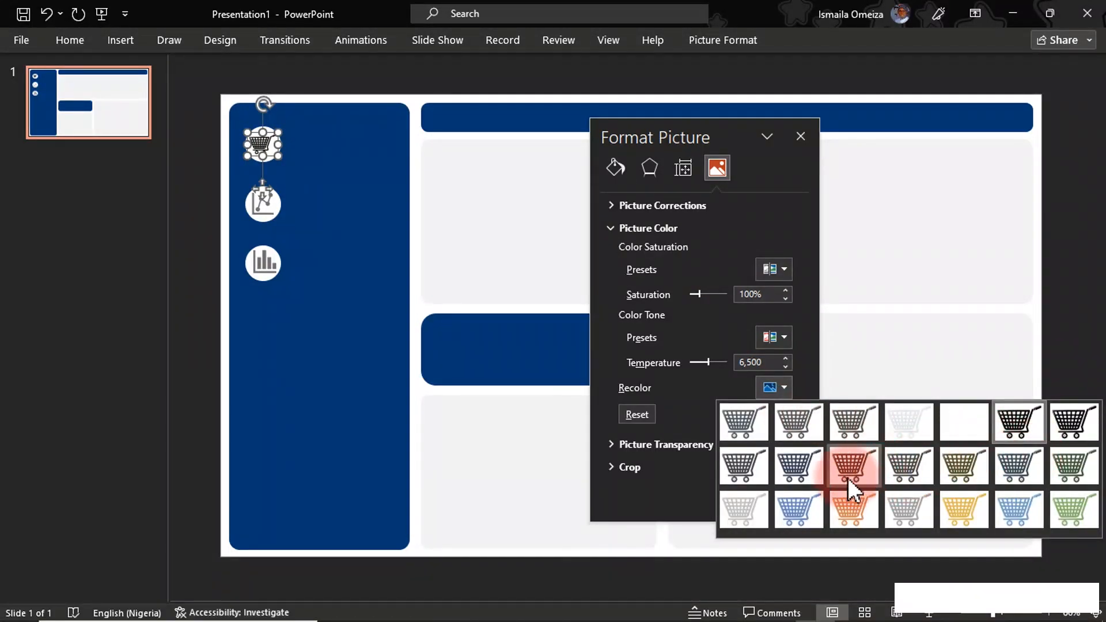
click(804, 470)
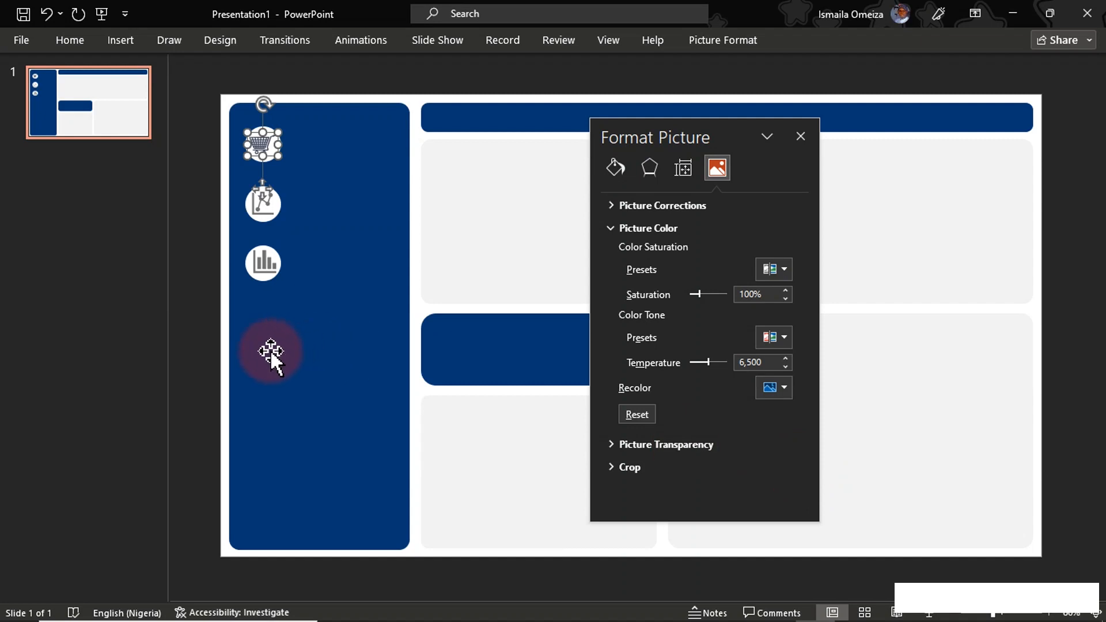
click(203, 341)
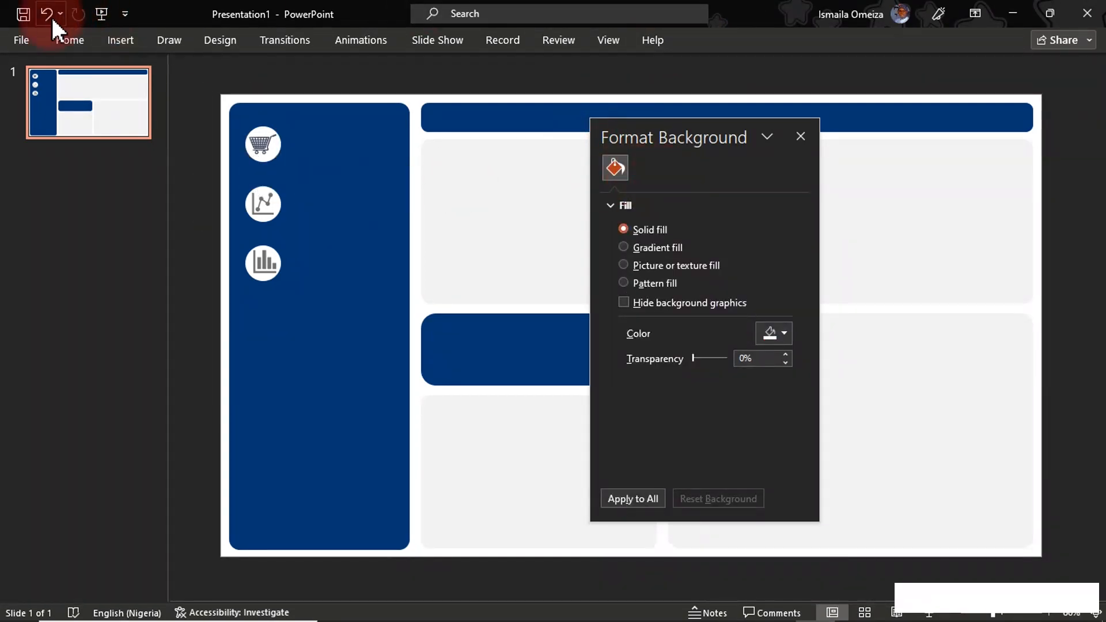
Step: Export just this slide as a PNG, overwriting Background 1 in the Sales people Dashboard folder
click(20, 39)
click(71, 389)
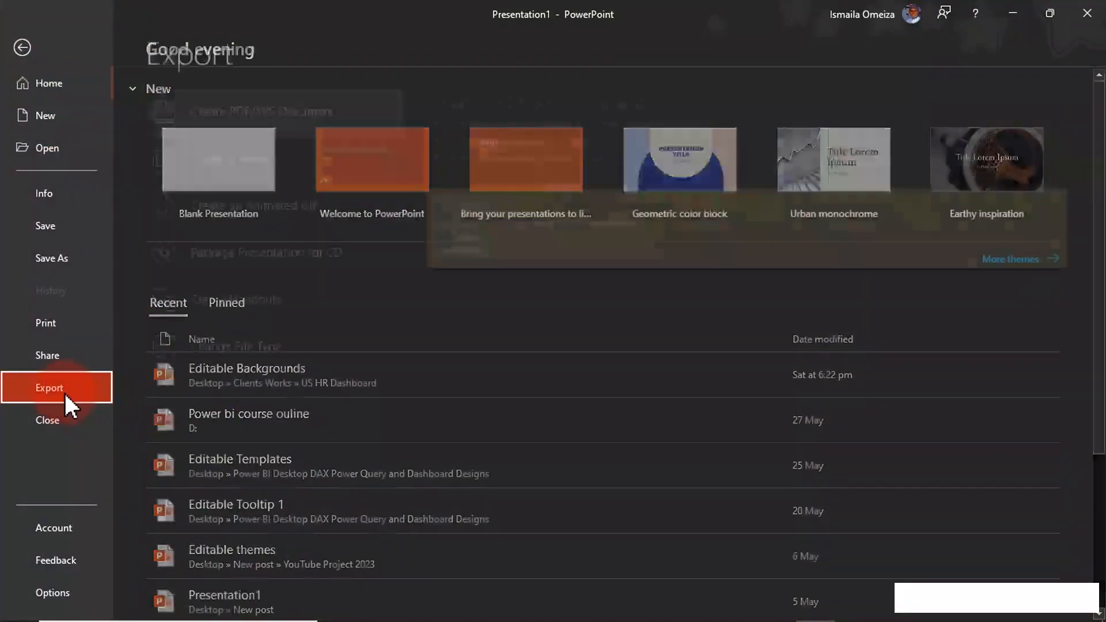
click(199, 361)
double_click(514, 315)
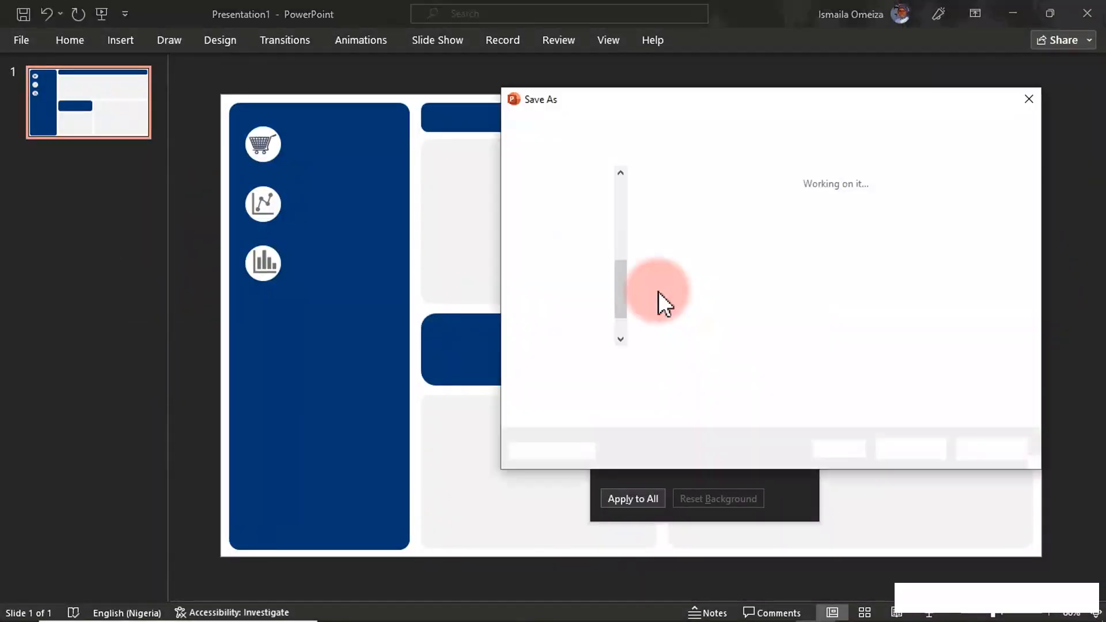
double_click(687, 240)
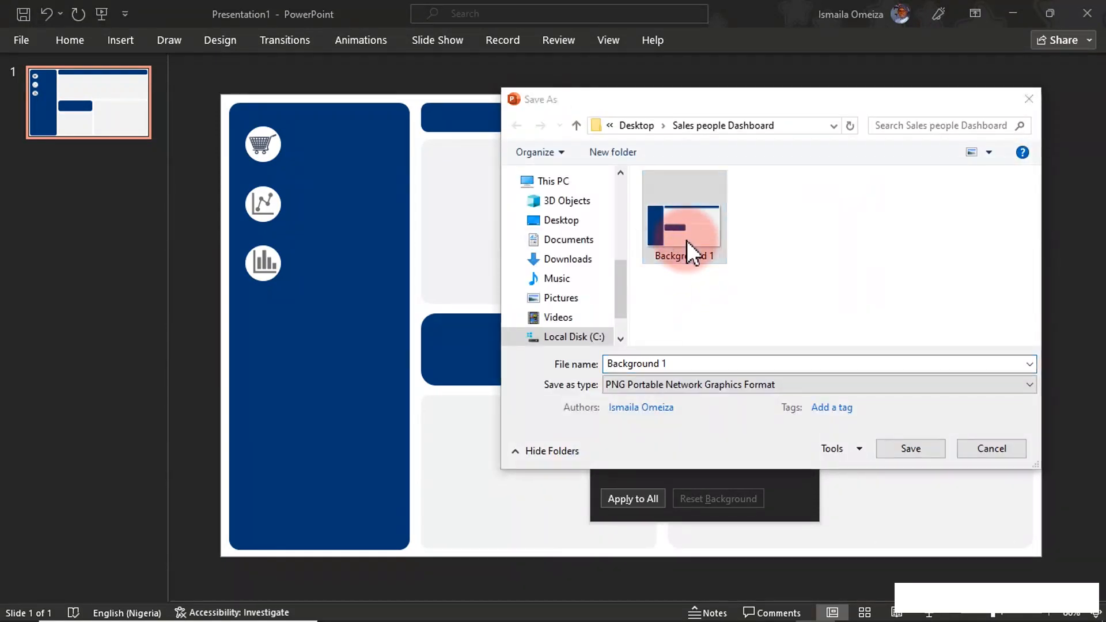
click(610, 323)
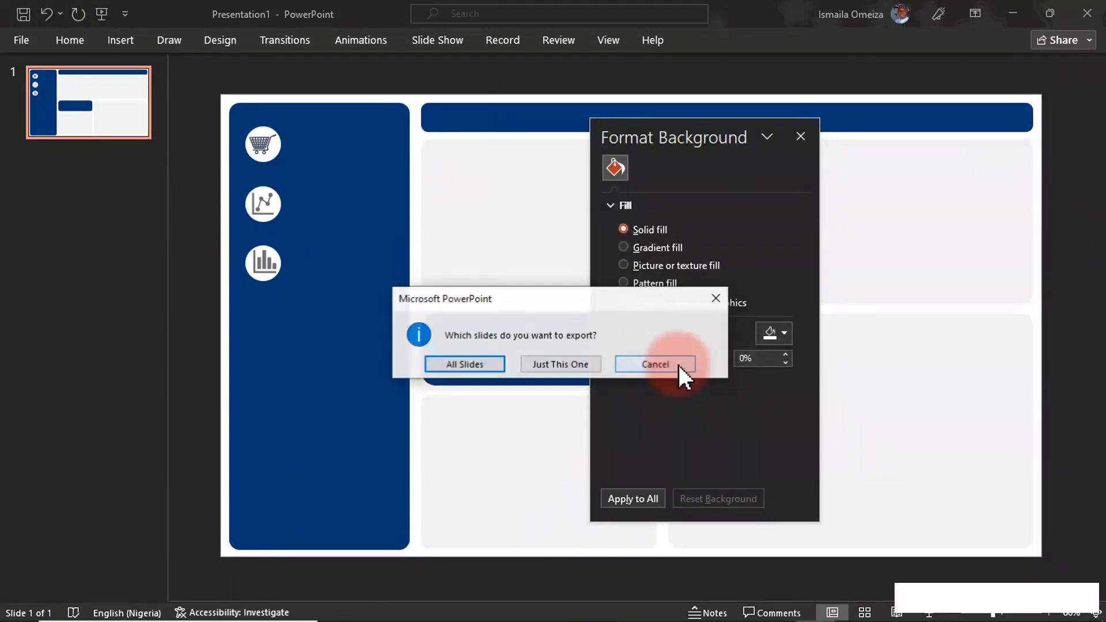
click(571, 366)
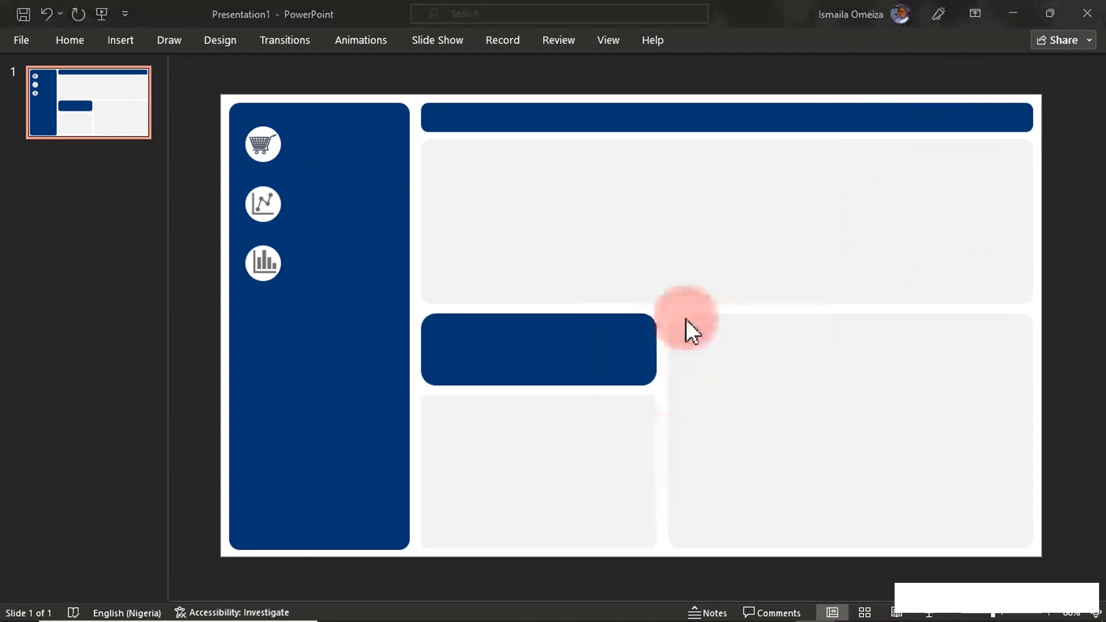
Step: Switch to Power BI Desktop and replace the canvas background image with the updated Background 1.png
key(super)
click(660, 613)
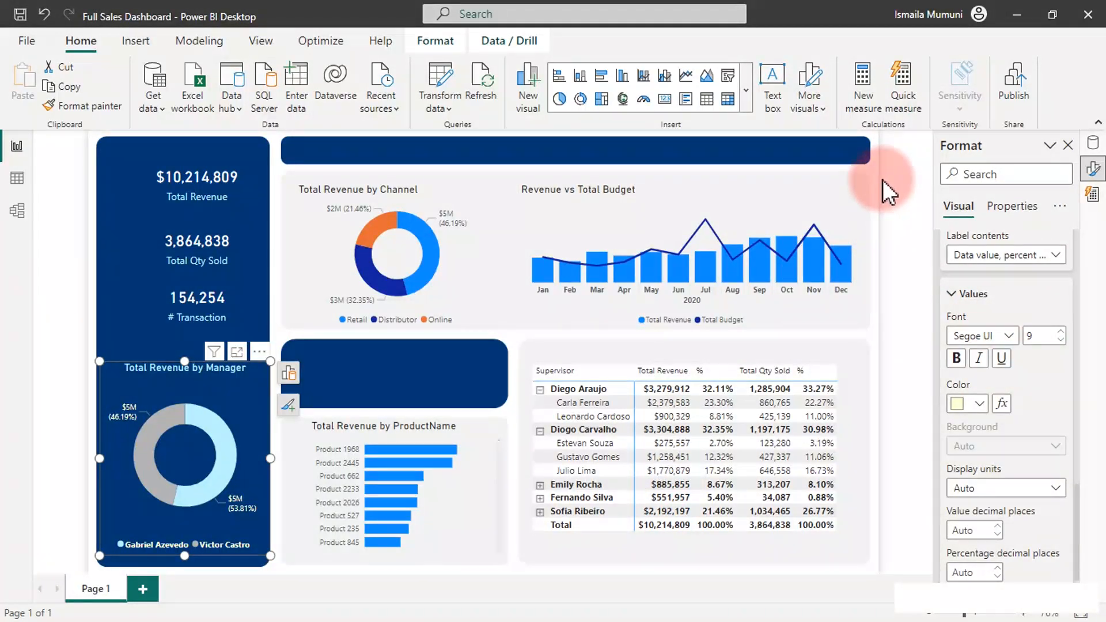
click(875, 165)
scroll(1049, 313, up, 1)
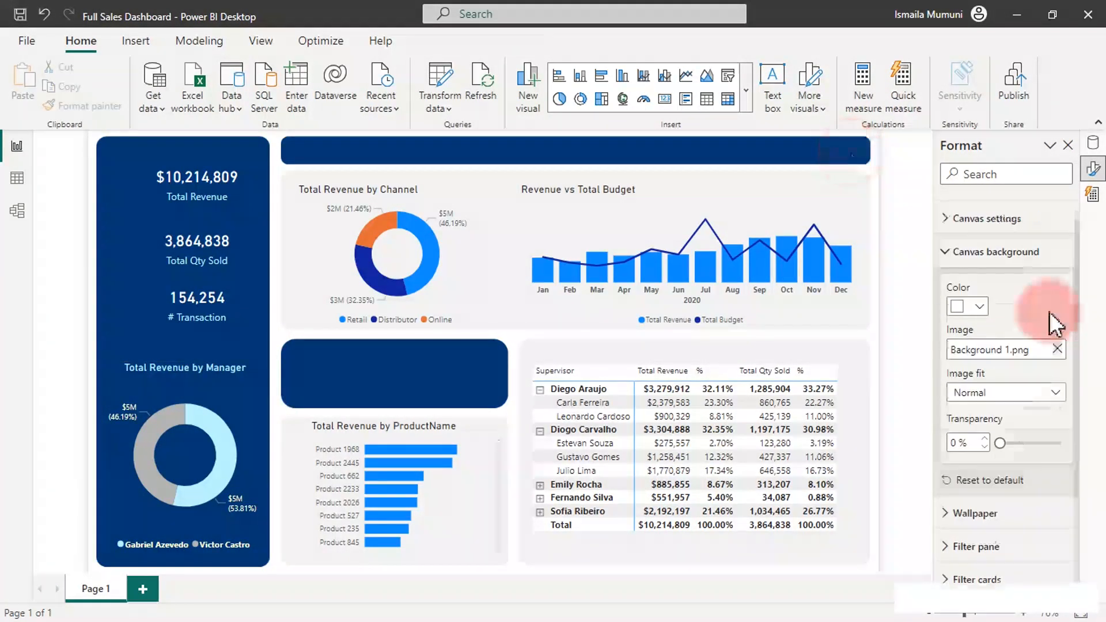
click(1058, 349)
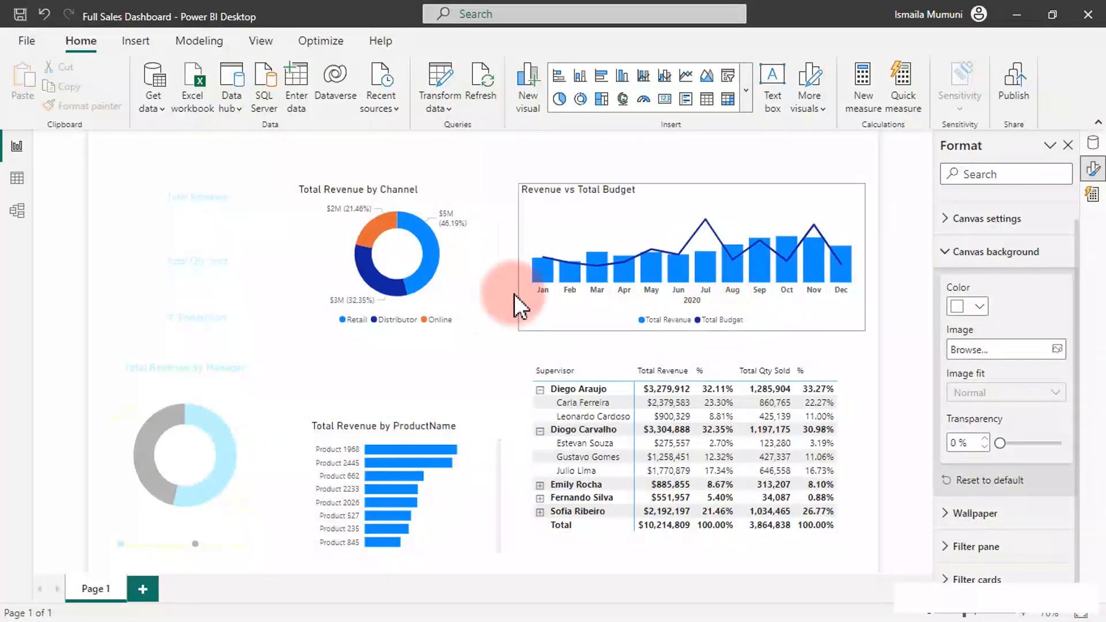
click(1057, 349)
double_click(212, 159)
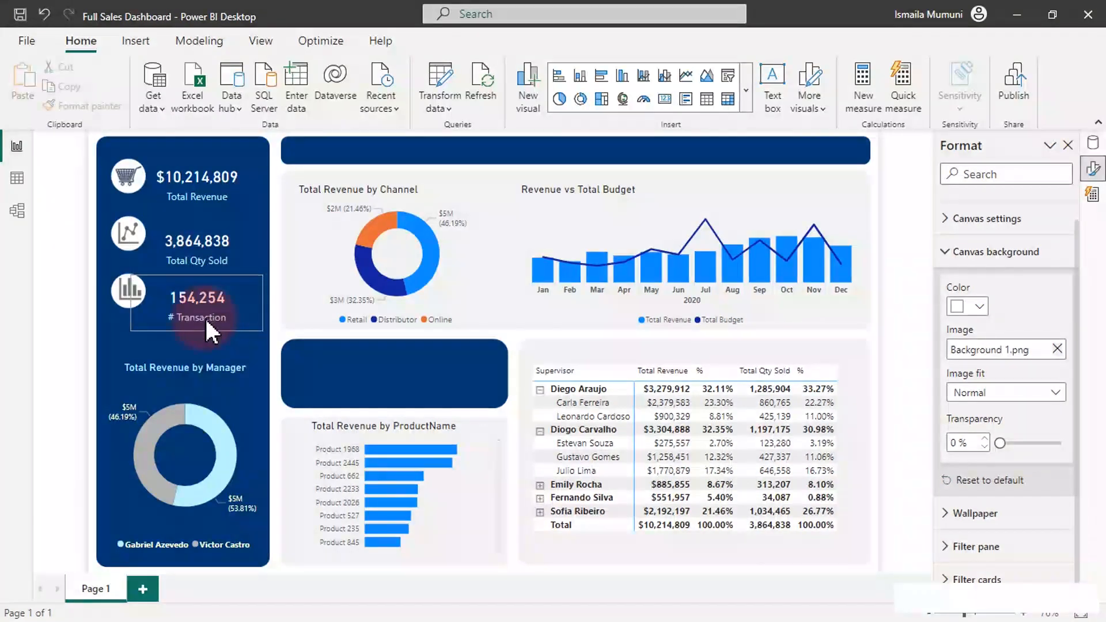
Step: Rearrange the KPI cards so # Transaction sits beside the cart icon, Total Qty Sold beside the line chart icon and Total Revenue beside the bar chart icon
mouse_move(216, 195)
mouse_down()
mouse_move(174, 291)
mouse_move(217, 249)
mouse_move(217, 319)
mouse_move(231, 316)
mouse_move(215, 187)
mouse_up()
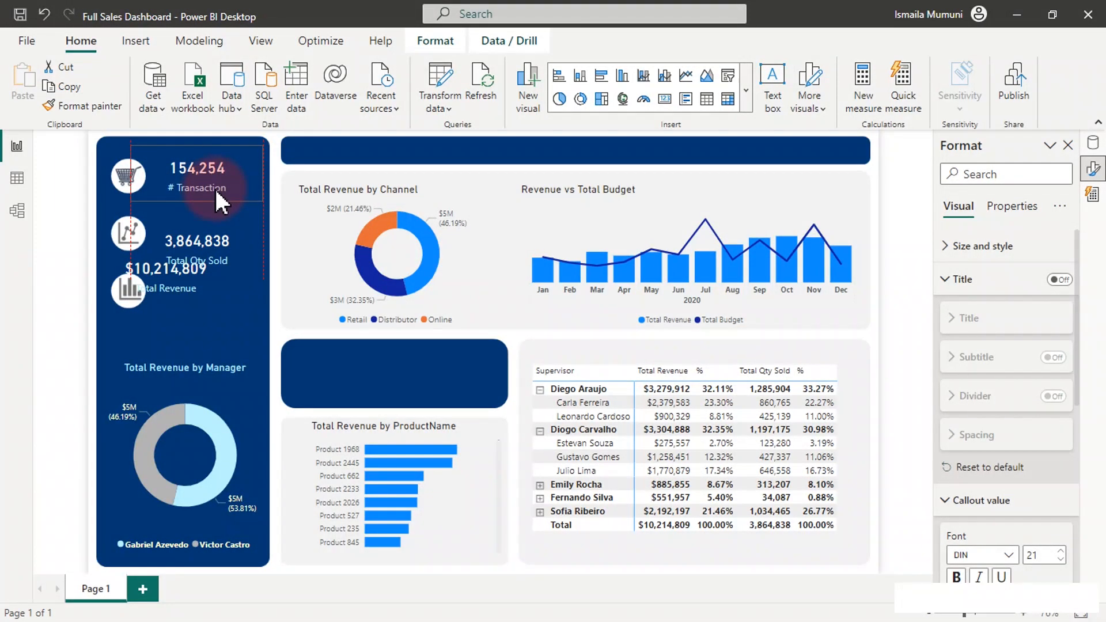
drag(195, 275, 228, 293)
drag(206, 241, 205, 223)
click(204, 285)
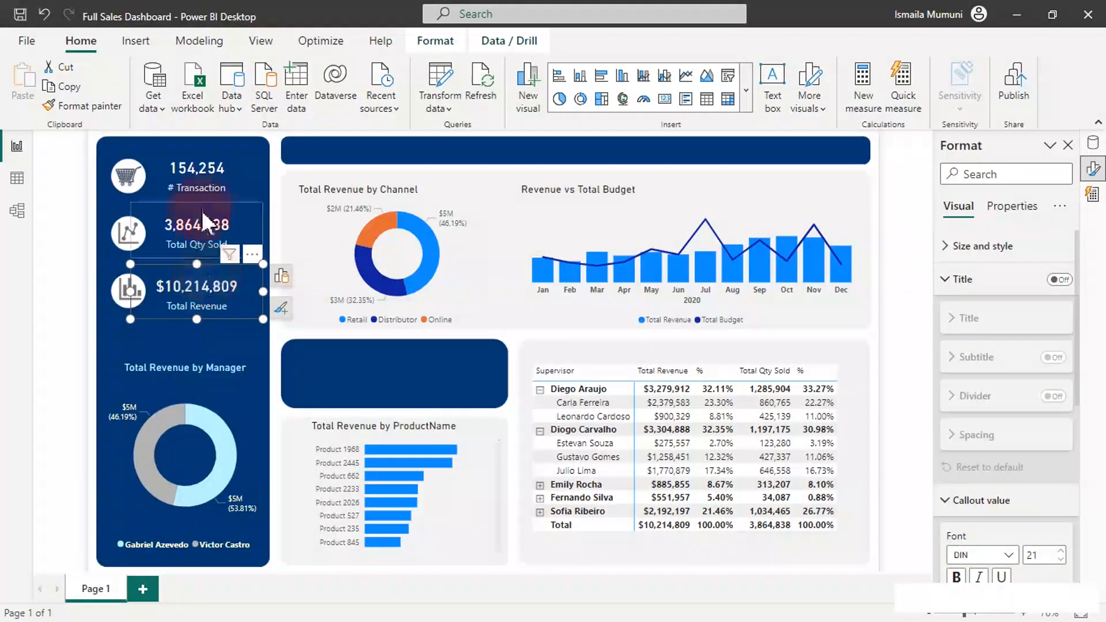
Step: Set the callout value font size of the # Transaction card to 30 and deselect the card
click(206, 172)
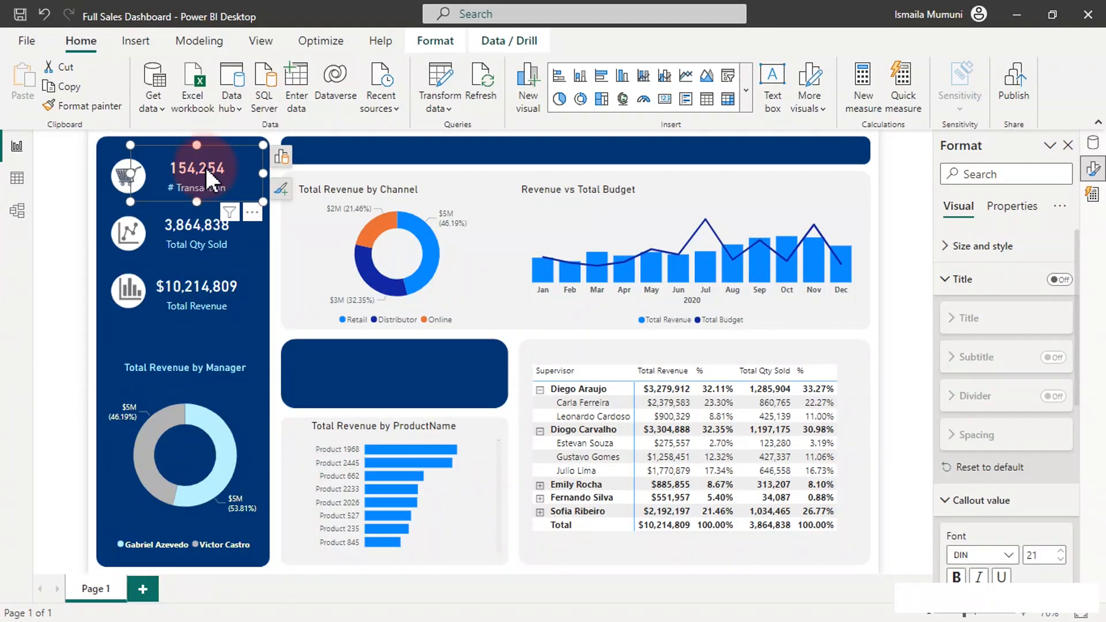
click(1093, 142)
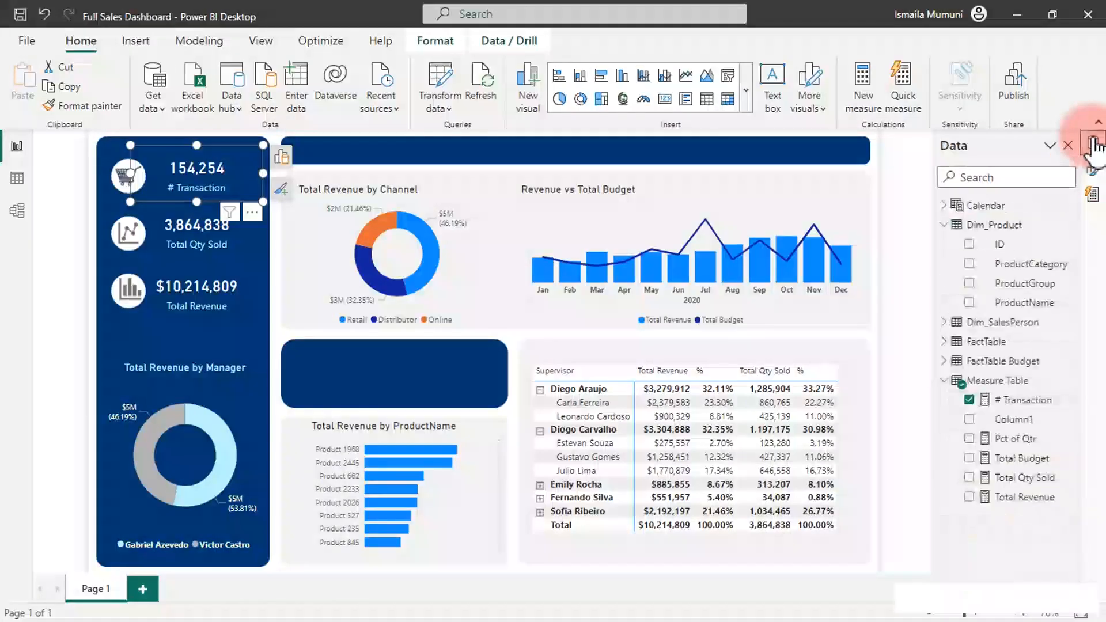
click(1093, 168)
click(979, 246)
scroll(1017, 464, down, 2)
scroll(1012, 460, down, 11)
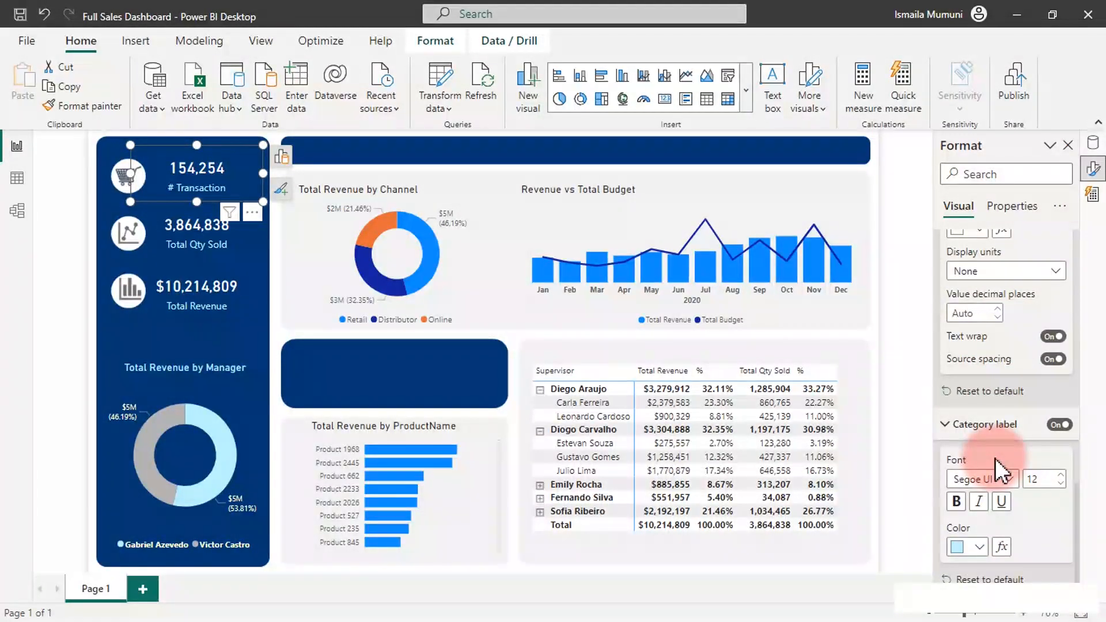
scroll(1005, 444, up, 3)
scroll(978, 331, up, 1)
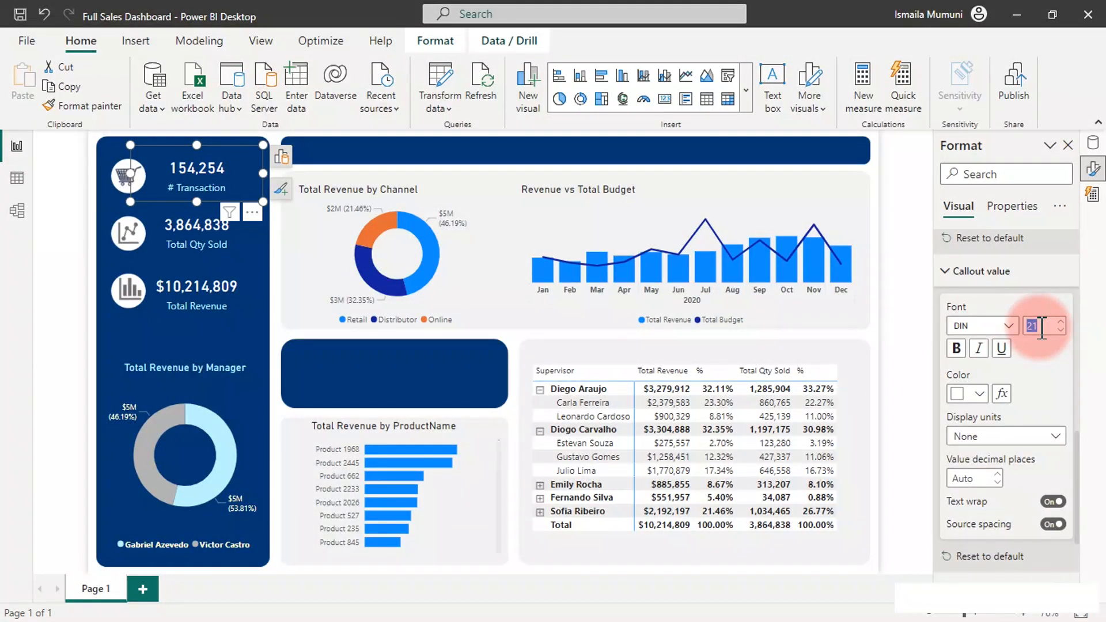
text(2)
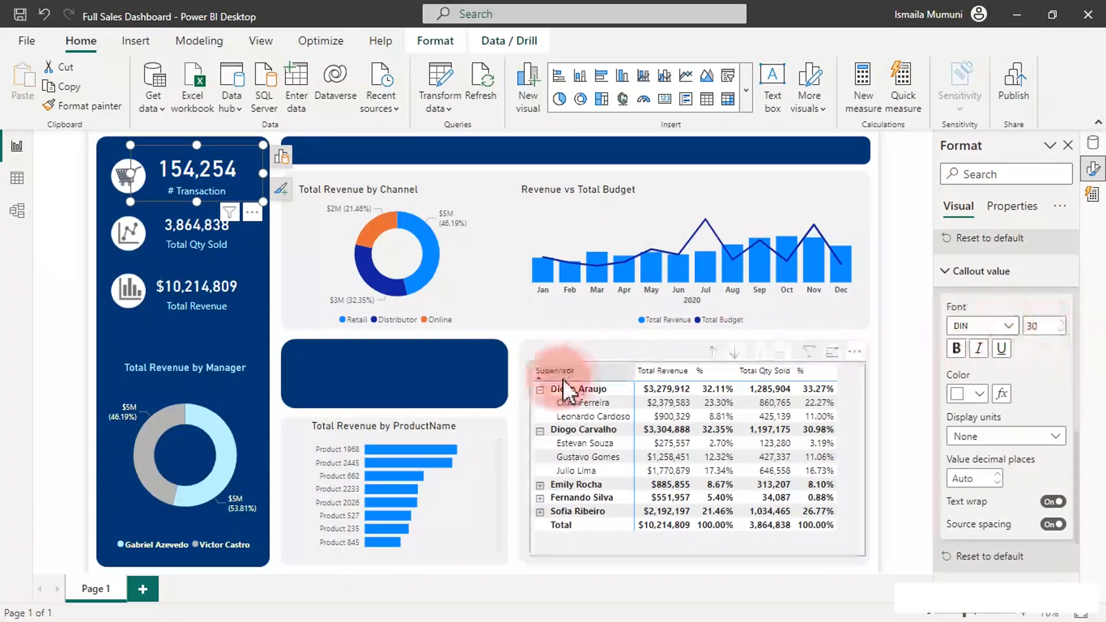
click(227, 337)
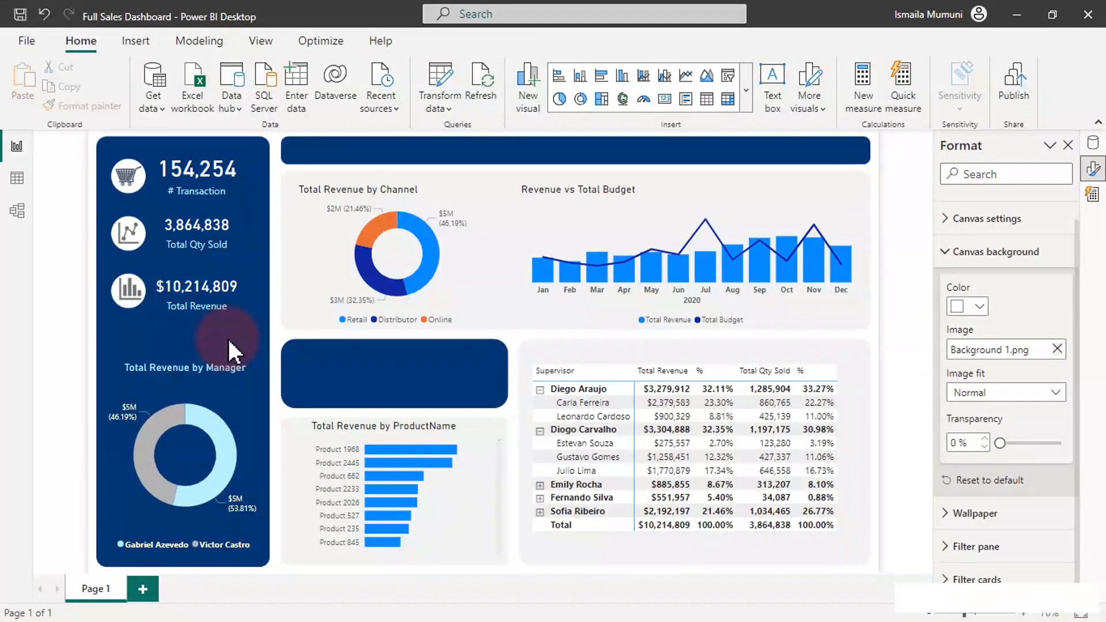
Step: Switch to the Adobe Color palette in the browser, copy the dark navy colour's hex code and return to Power BI Desktop
click(376, 254)
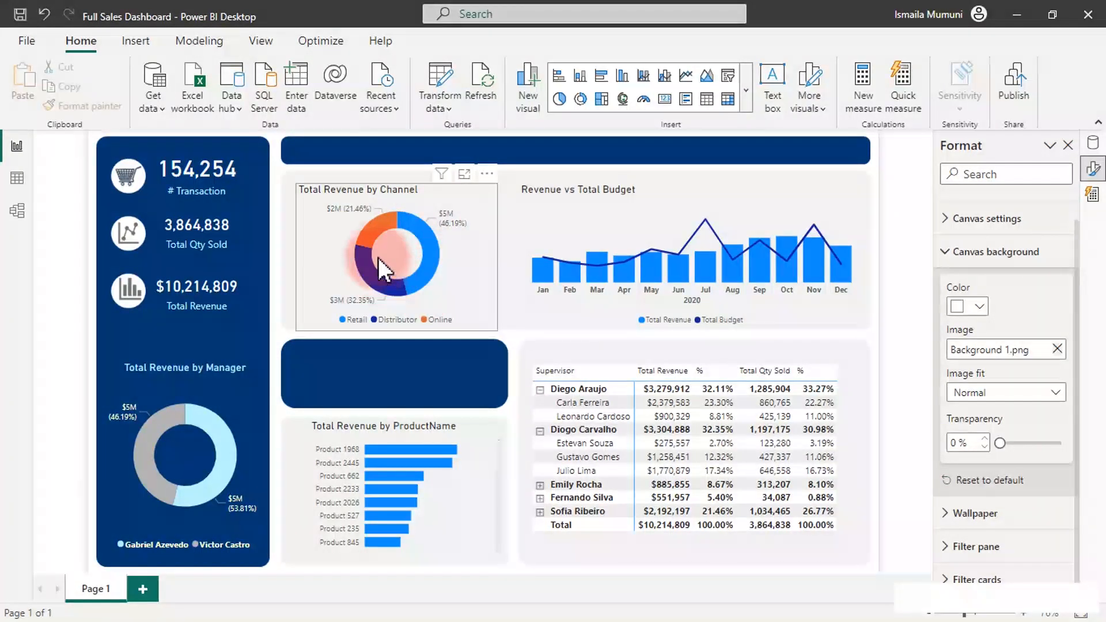
mouse_move(426, 260)
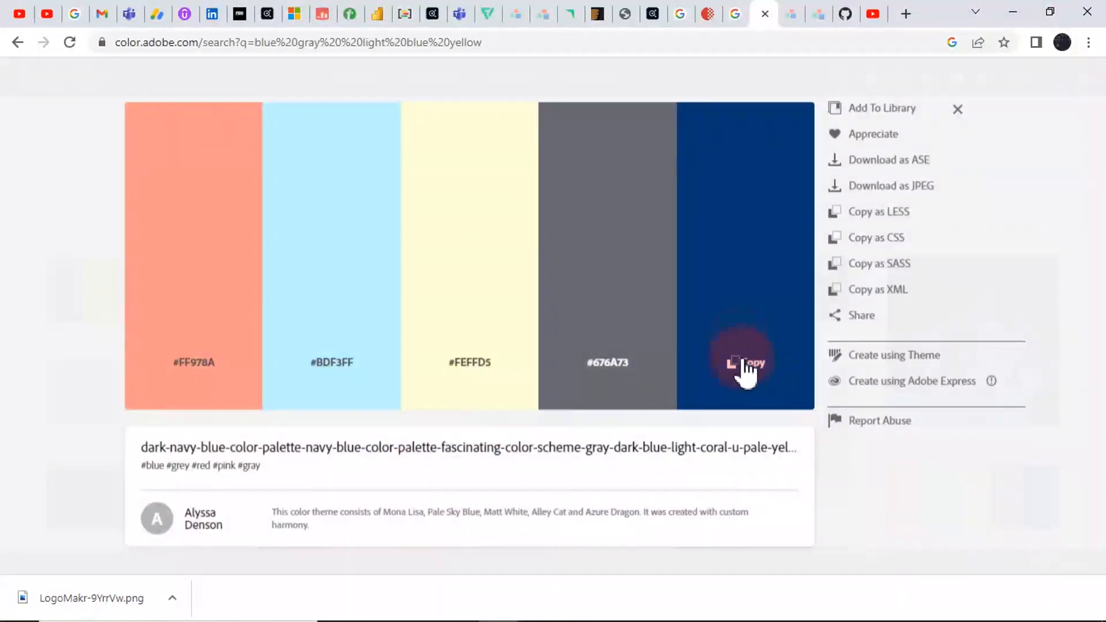
click(756, 361)
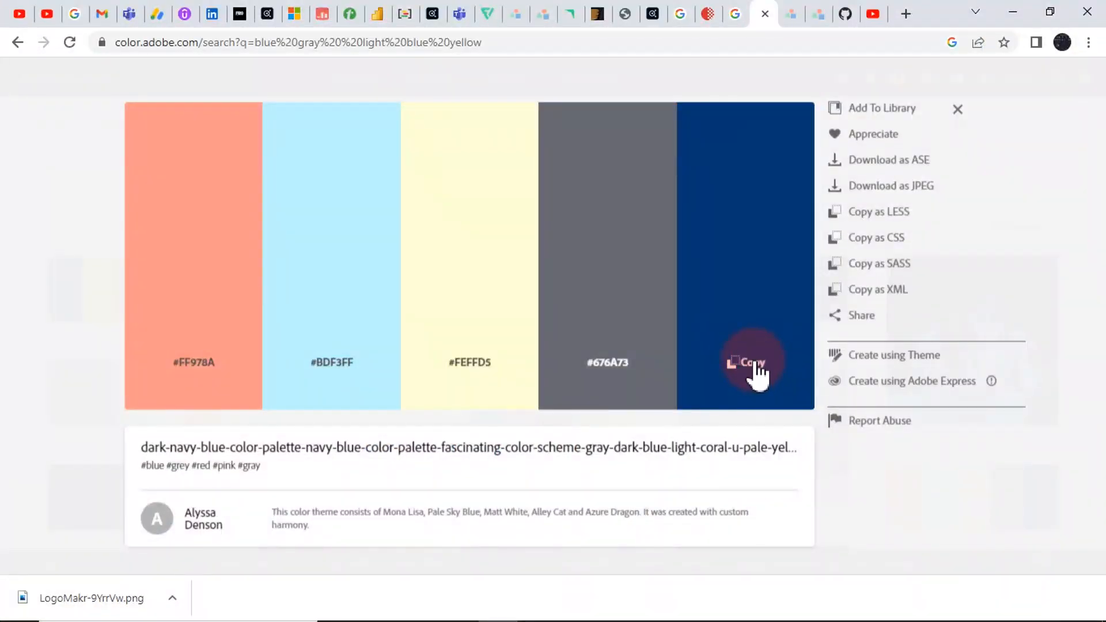
click(1012, 12)
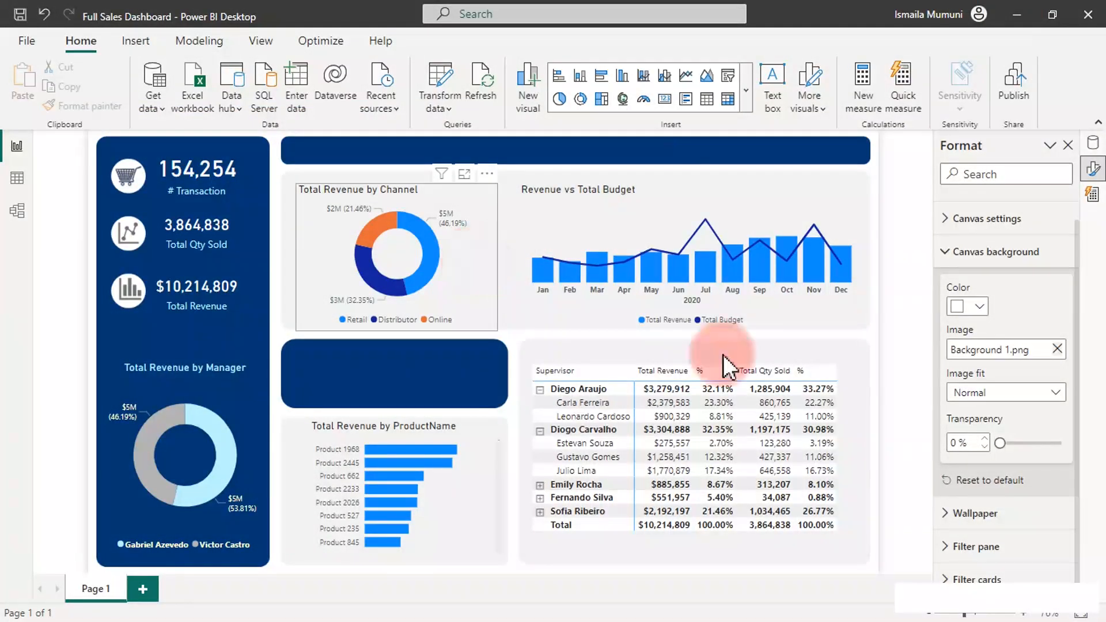
Step: In the Total Revenue by Channel donut, colour the Distributor slice #033773 and the Online slice with the recent grey
scroll(1032, 403, down, 15)
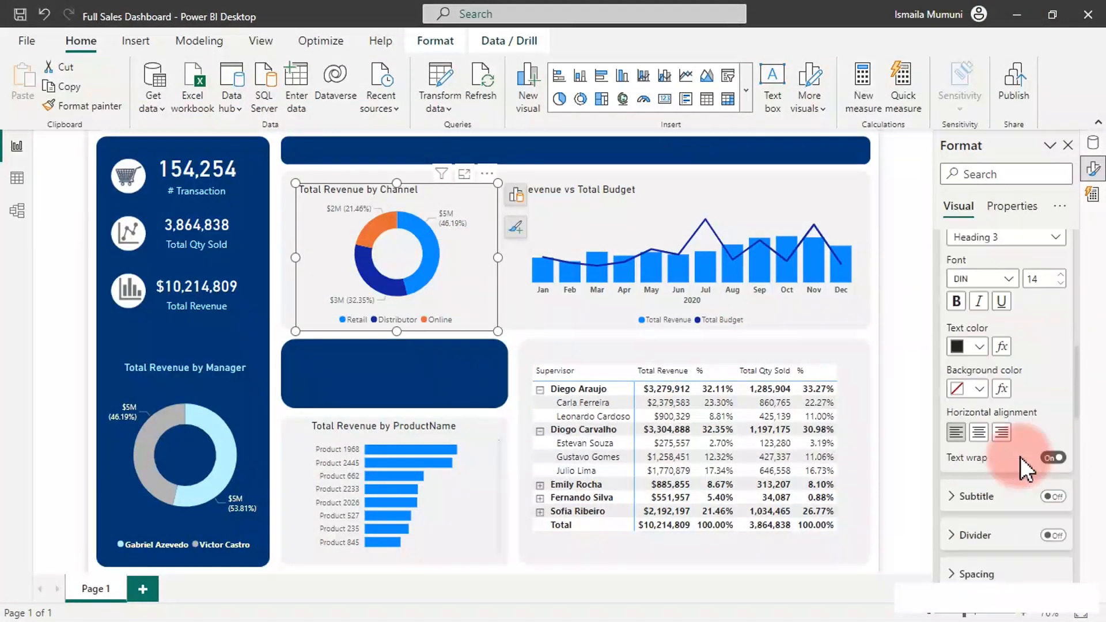
scroll(1005, 397, down, 3)
scroll(988, 311, up, 4)
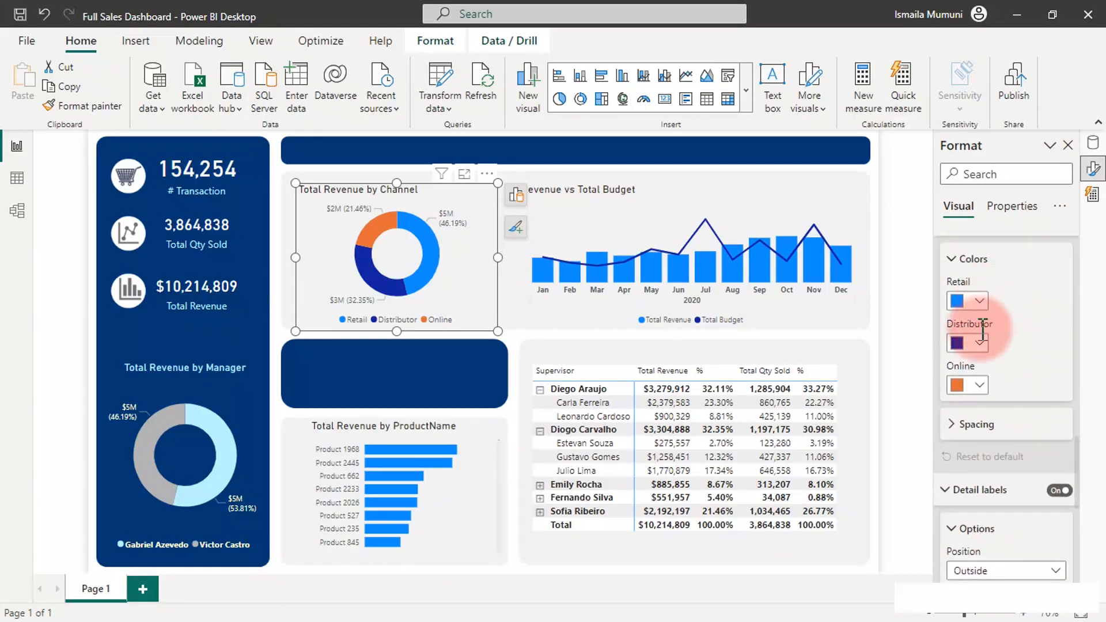
click(979, 345)
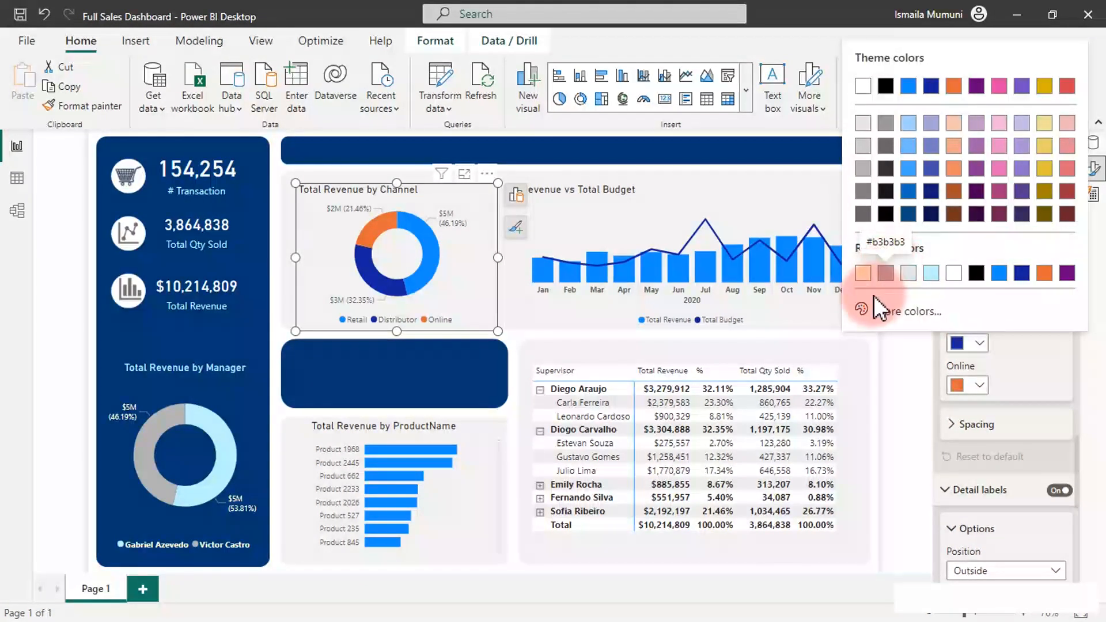
click(887, 314)
key(ctrl+v)
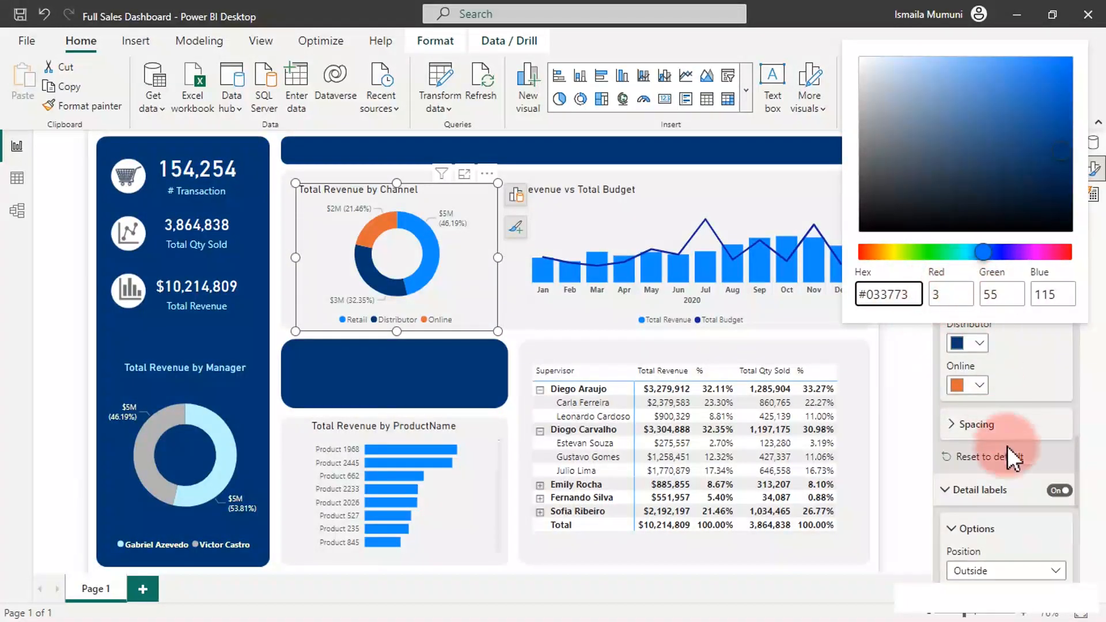
click(1012, 354)
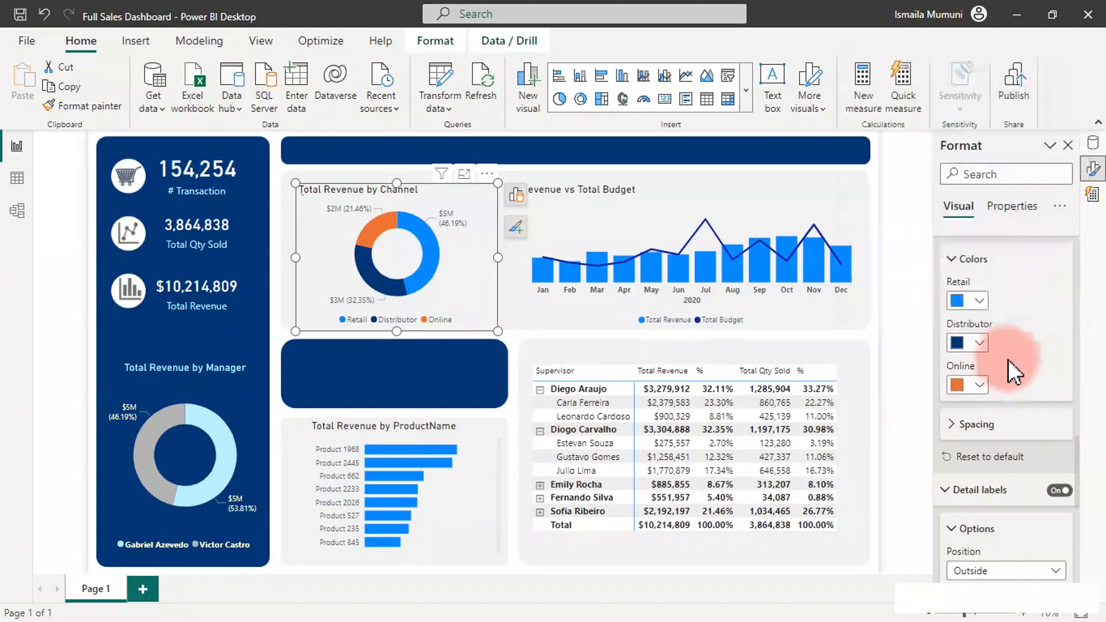
click(980, 386)
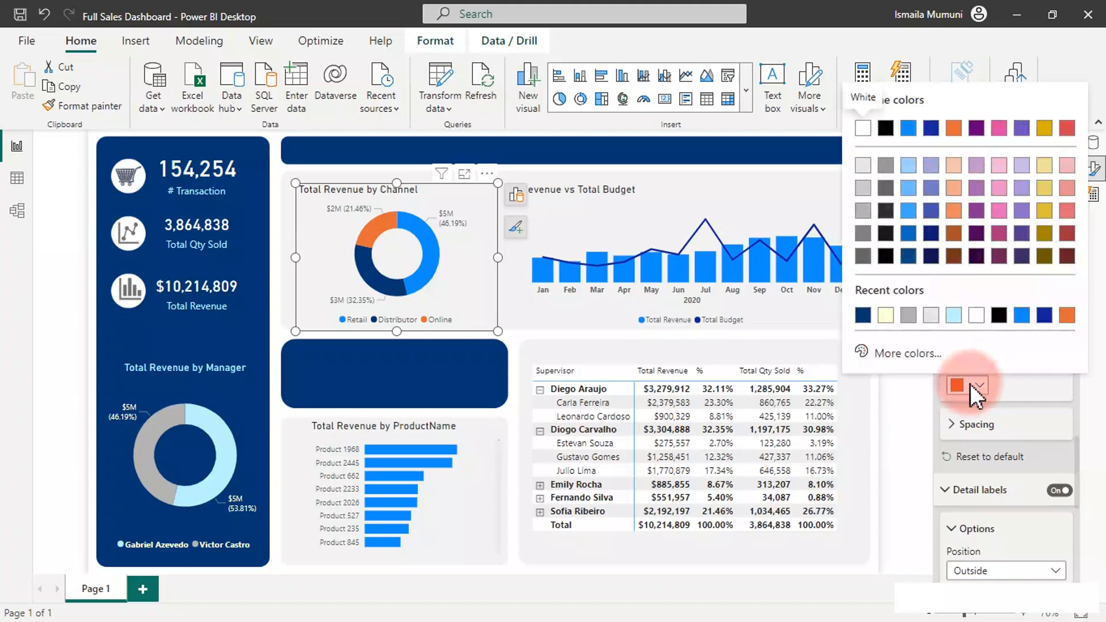
click(911, 319)
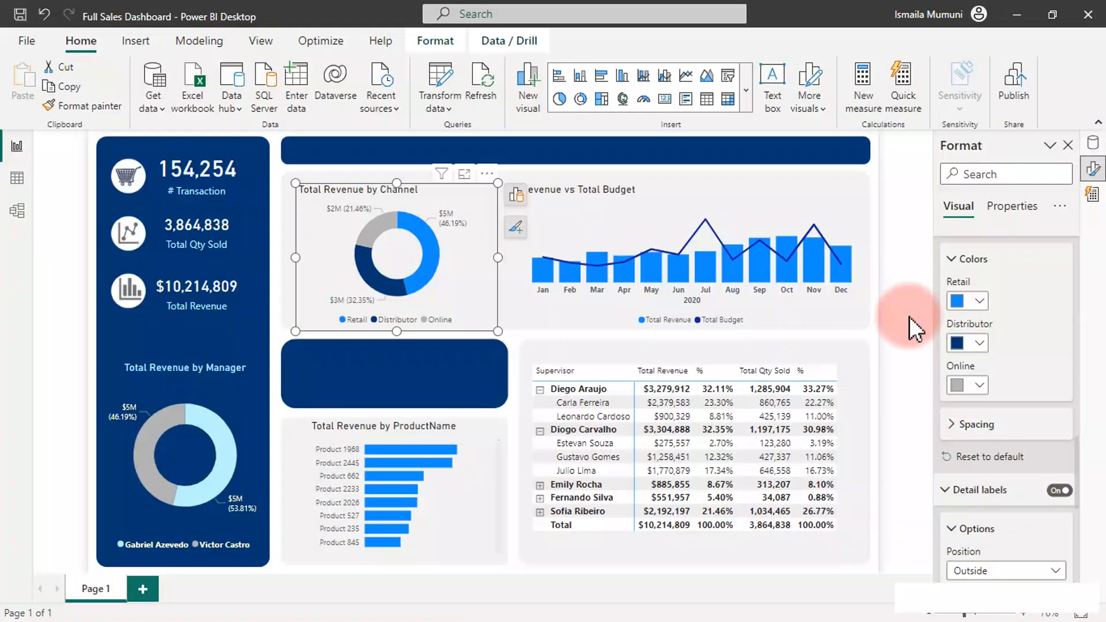
Step: Try the recent light blue on the Retail slice of the Total Revenue by Channel donut
click(983, 300)
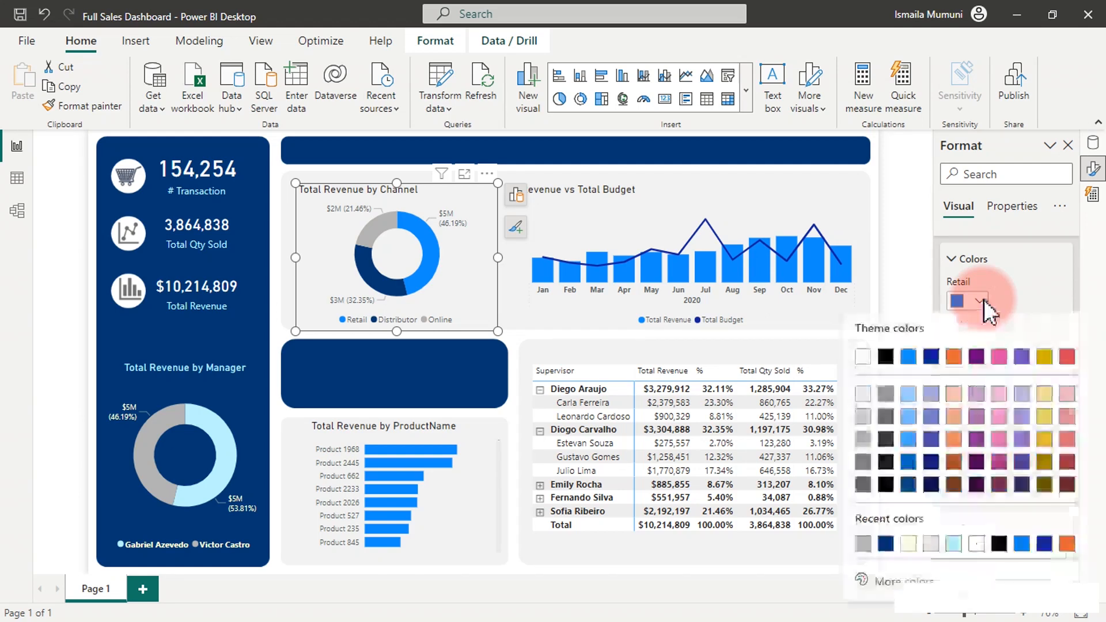
click(954, 545)
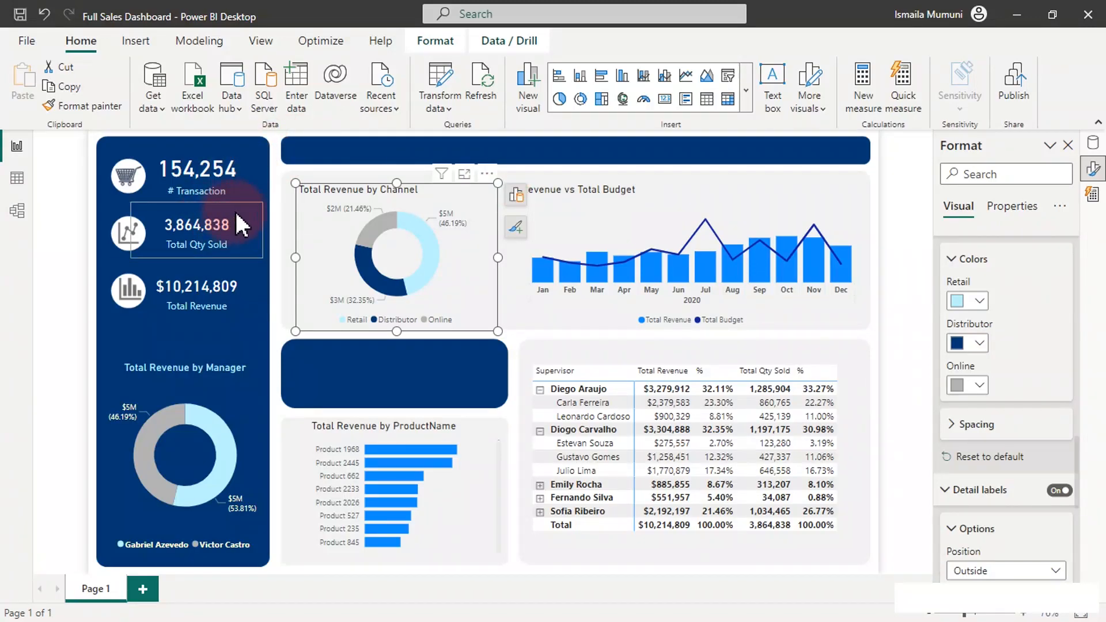
click(285, 255)
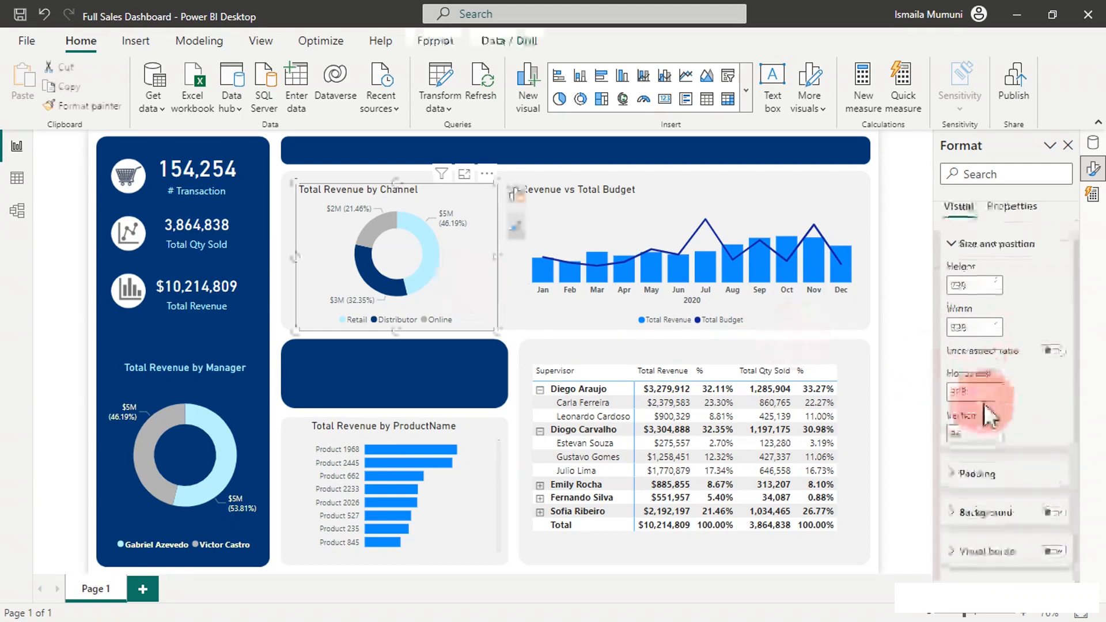
Step: Try the recent dark navy on the Retail slice and compare it with the Distributor slice
scroll(993, 427, down, 10)
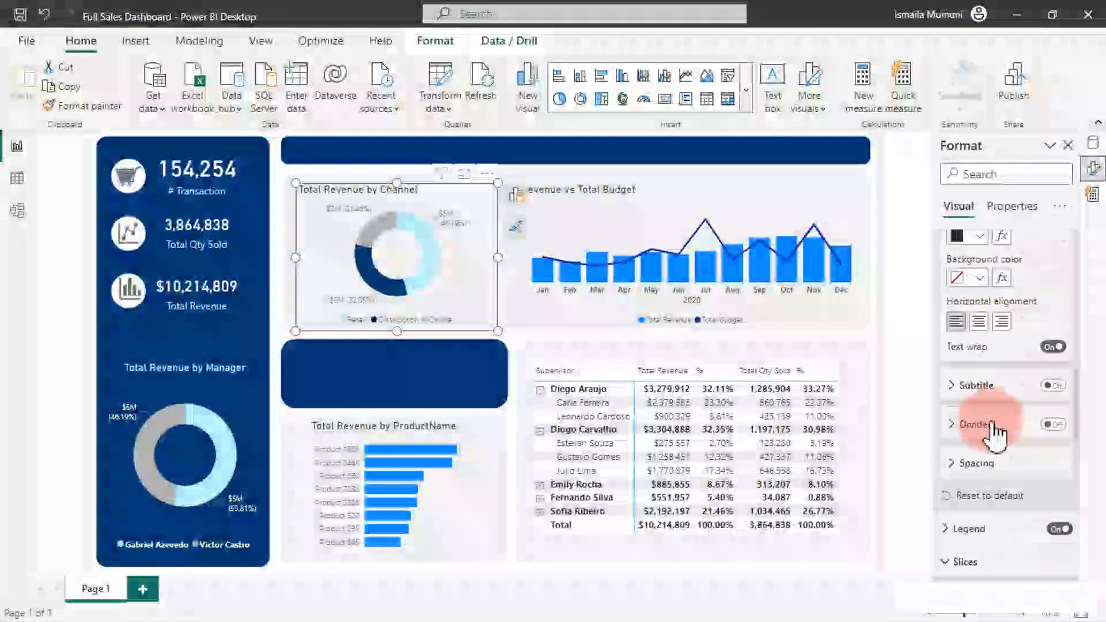
scroll(993, 441, down, 9)
scroll(990, 338, up, 2)
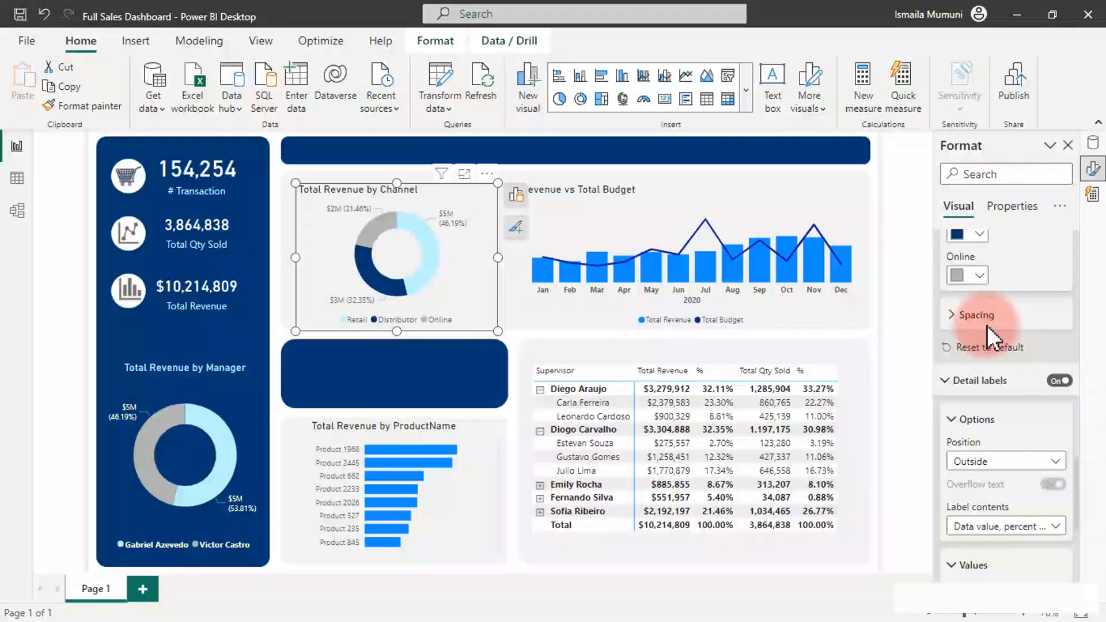
scroll(980, 300, up, 1)
click(979, 247)
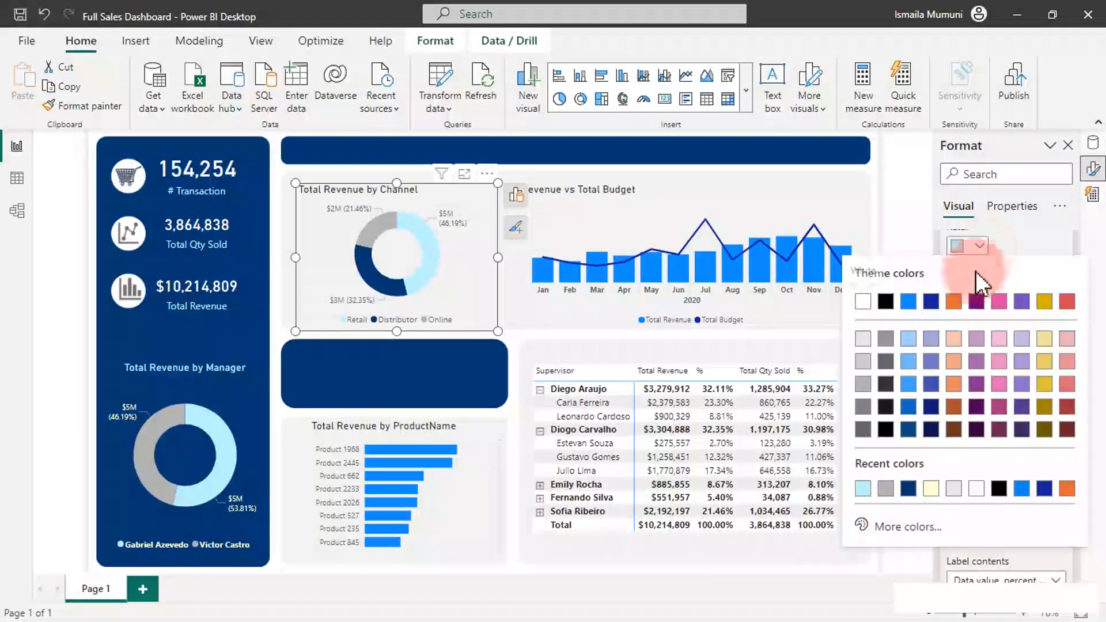
click(908, 489)
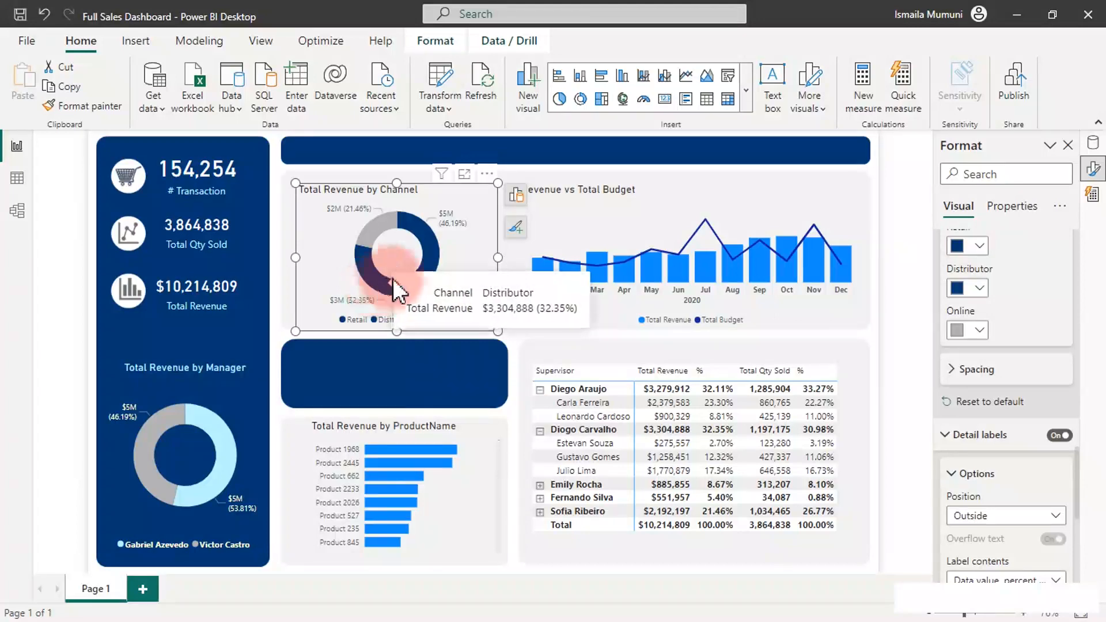
mouse_move(427, 263)
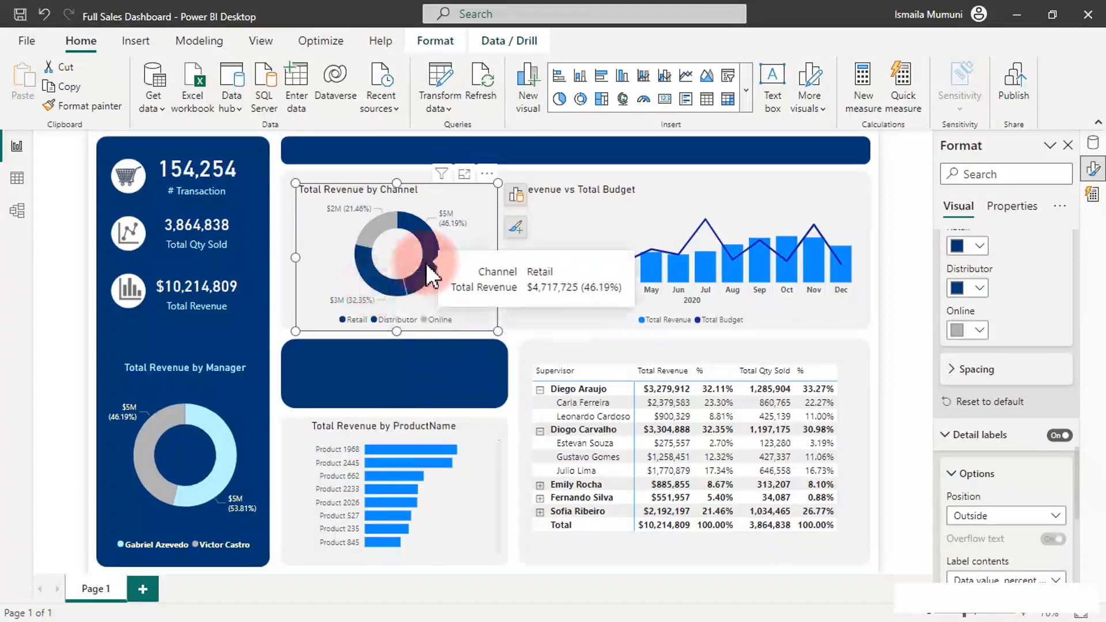
Step: Mix a custom medium blue of about #64A8C8 for the Retail slice of the Total Revenue by Channel donut
click(979, 247)
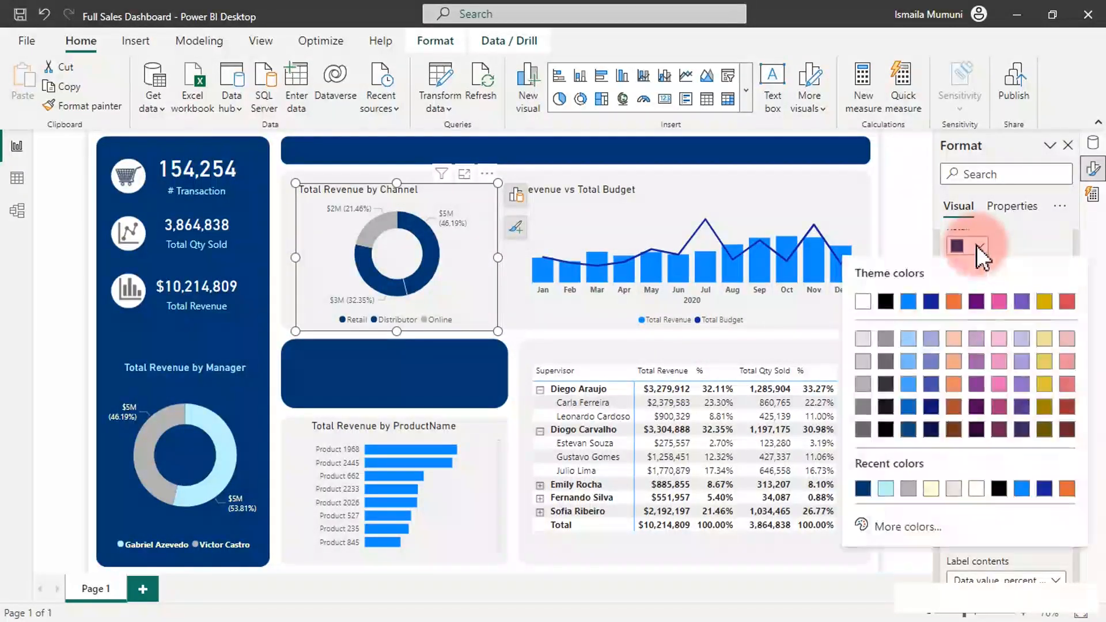
click(902, 528)
click(984, 468)
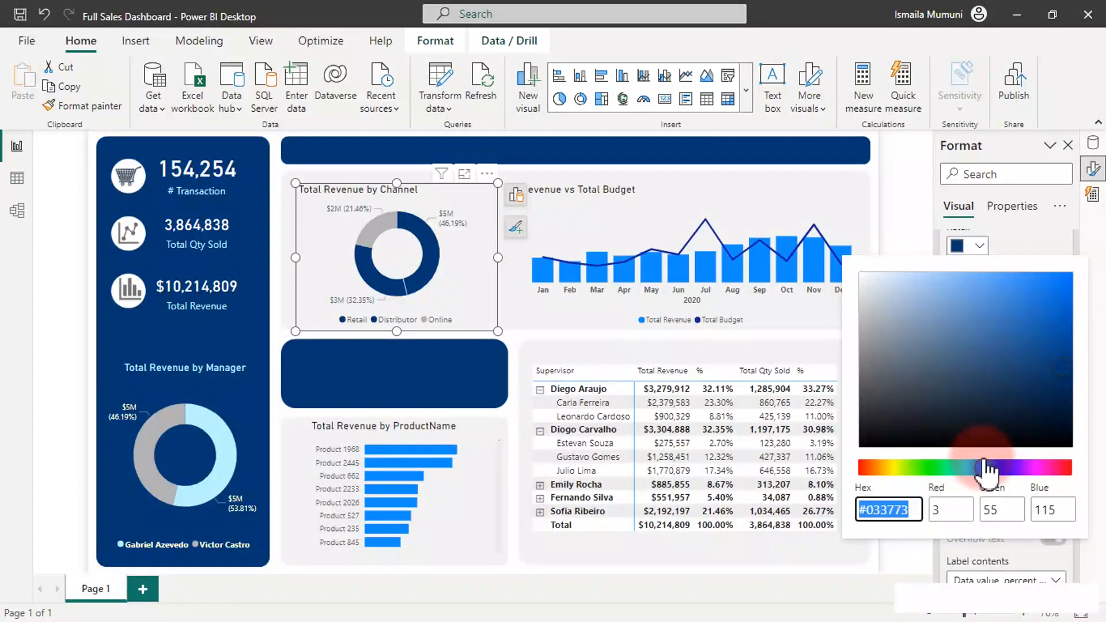
click(1000, 385)
drag(999, 383, 978, 384)
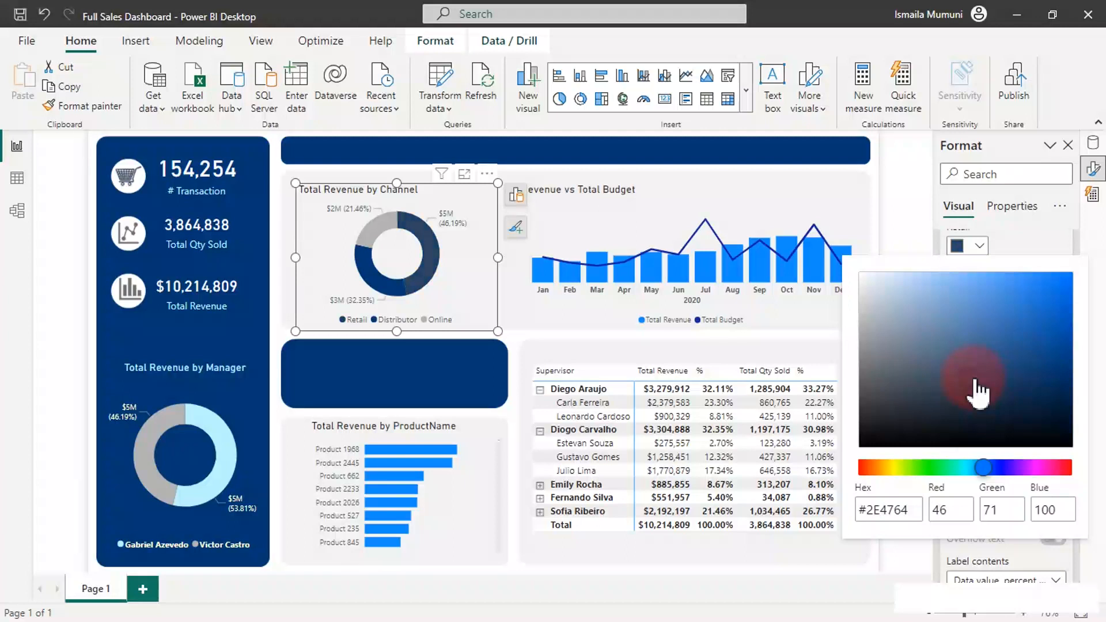
drag(978, 385, 936, 375)
mouse_move(983, 467)
mouse_down()
mouse_move(986, 475)
mouse_move(976, 468)
mouse_up()
click(932, 367)
mouse_move(932, 367)
mouse_down()
mouse_move(964, 320)
mouse_move(963, 340)
mouse_move(942, 323)
mouse_move(953, 330)
mouse_move(963, 316)
mouse_up()
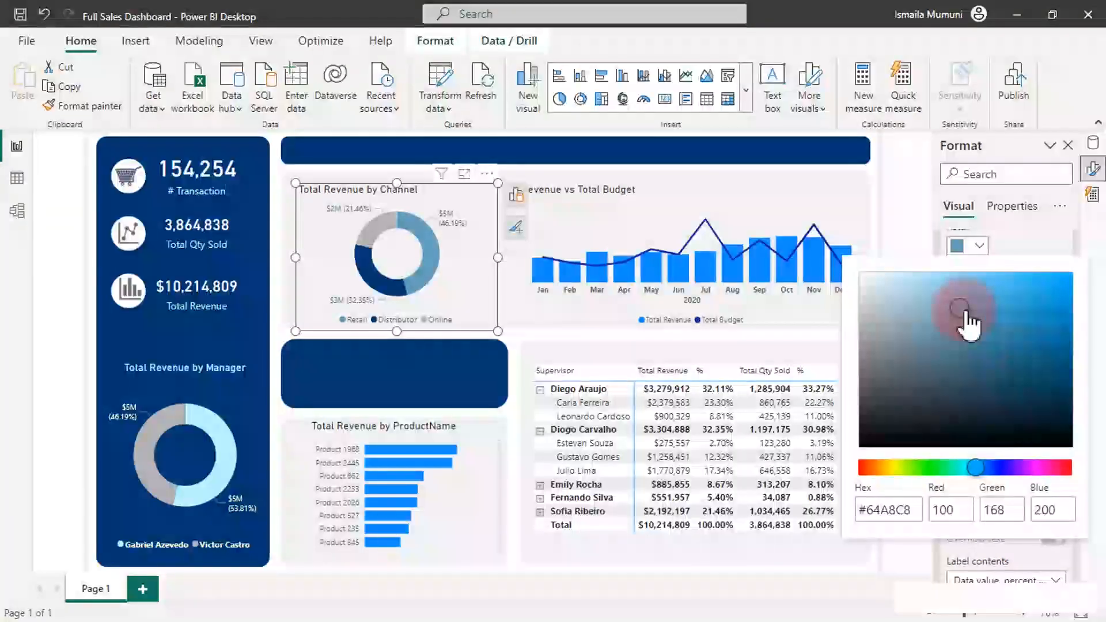
click(710, 140)
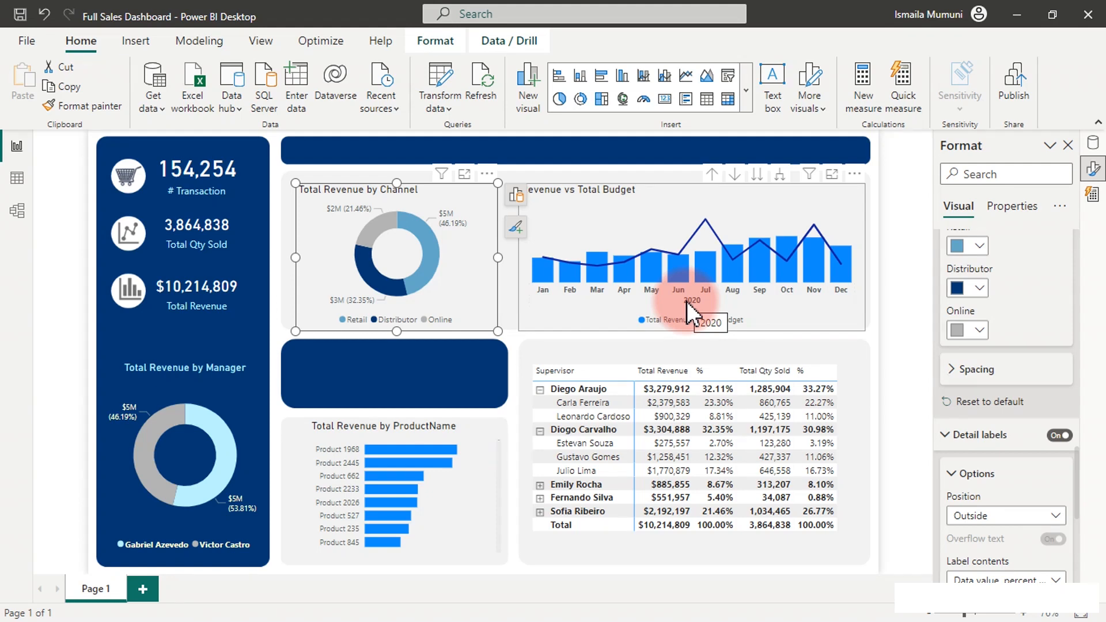
Step: In the Revenue vs Total Budget chart, colour the Total Budget line with the recent grey
click(665, 298)
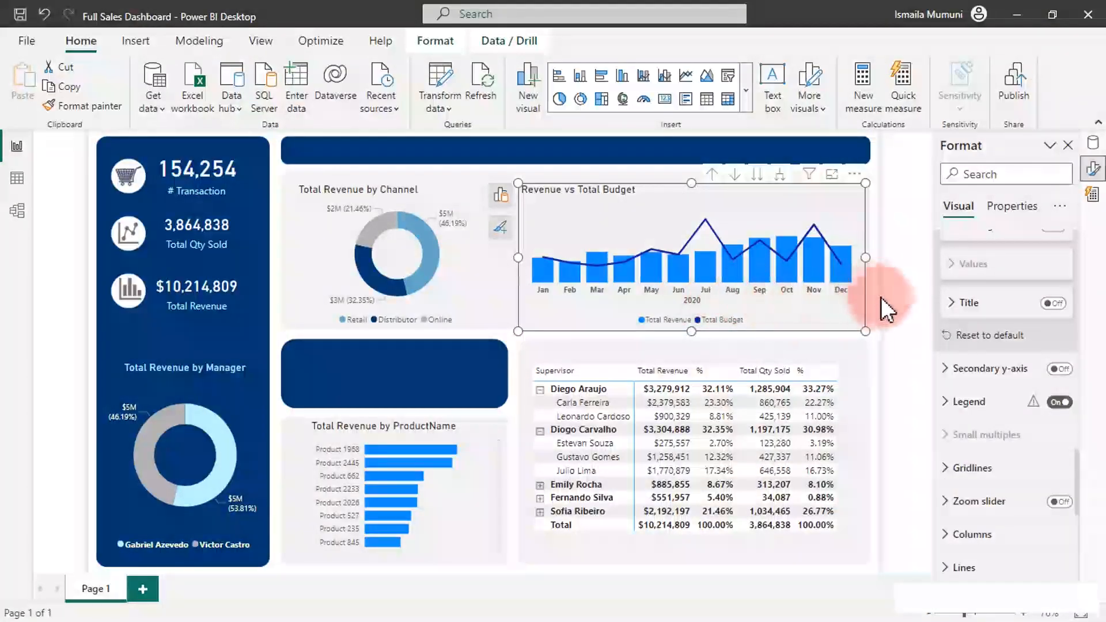
scroll(1000, 438, down, 3)
click(994, 456)
scroll(997, 451, up, 5)
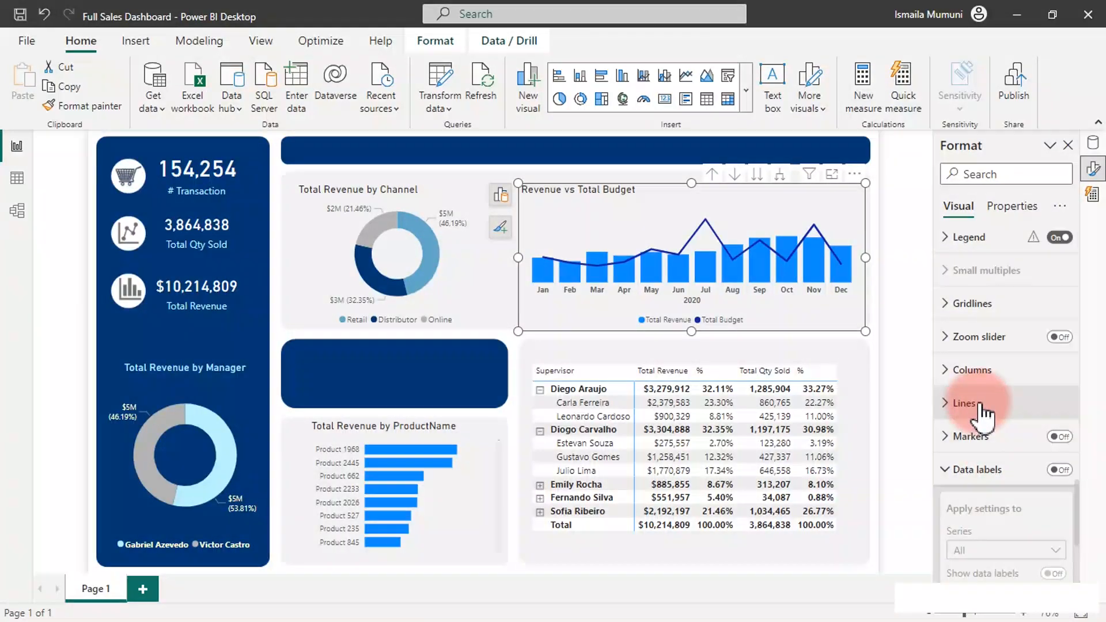
click(981, 406)
scroll(984, 440, down, 6)
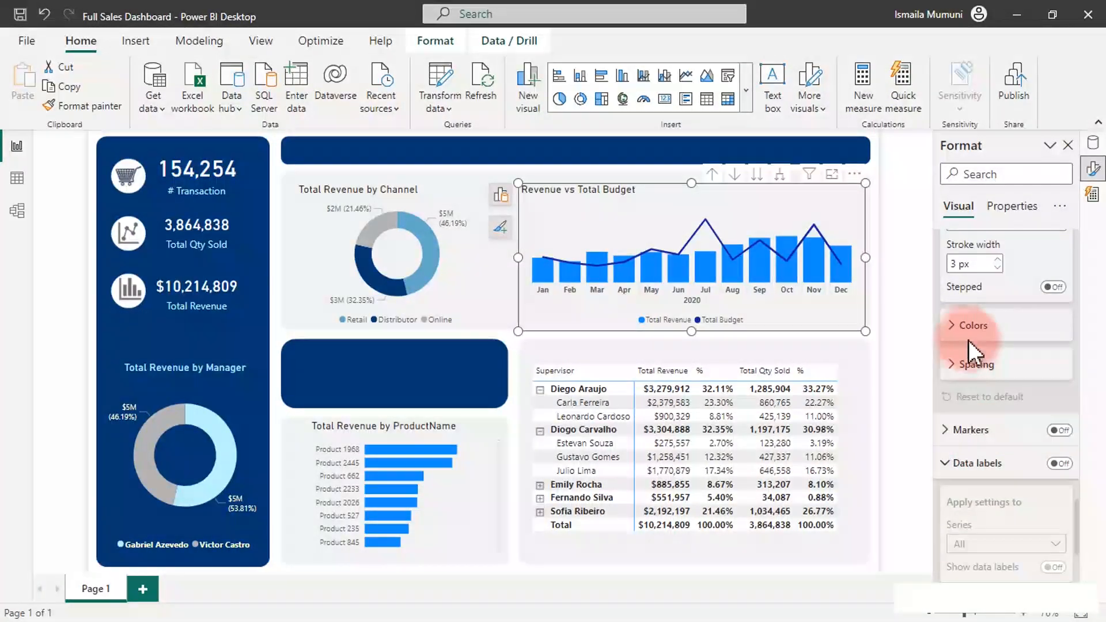
click(979, 326)
click(978, 368)
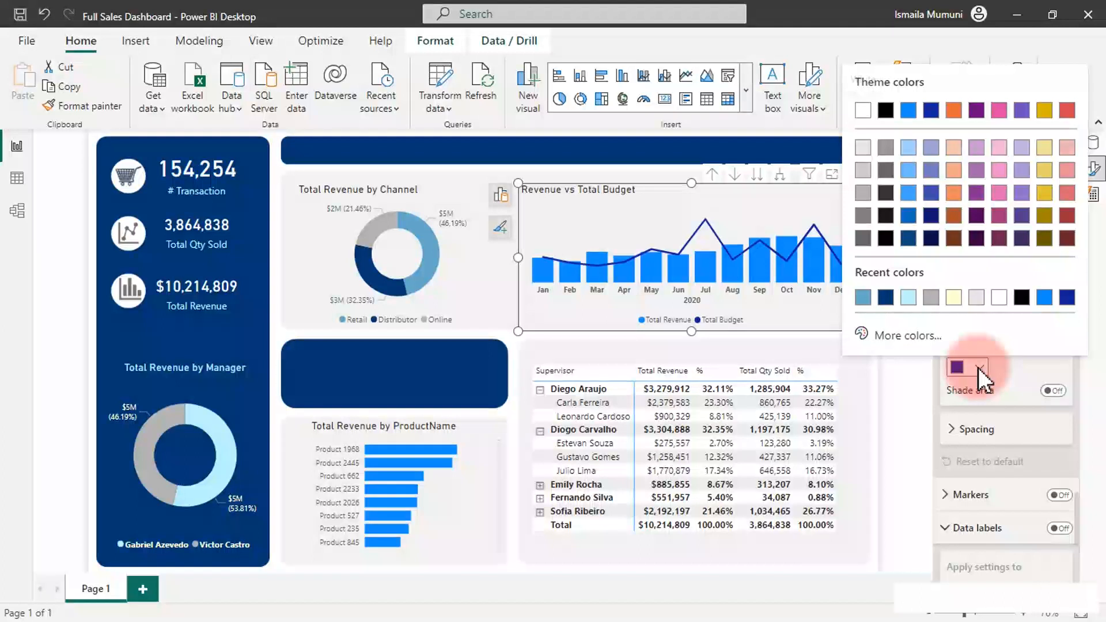
click(933, 298)
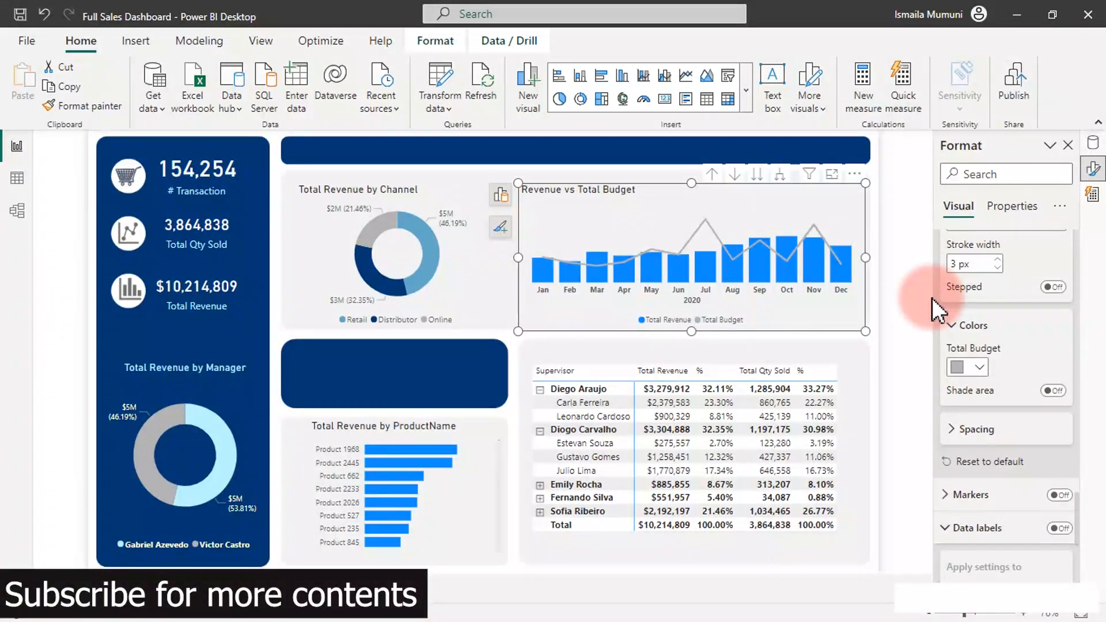
Step: Change the Total Budget line to a dark grey theme shade and deselect the Revenue vs Total Budget chart
click(978, 367)
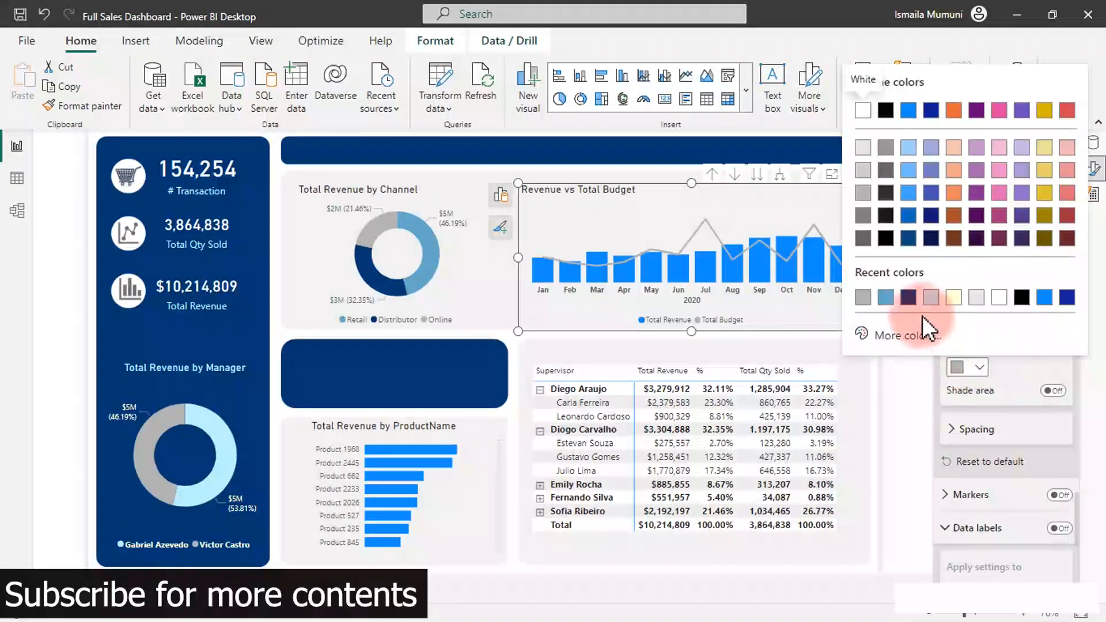
click(887, 171)
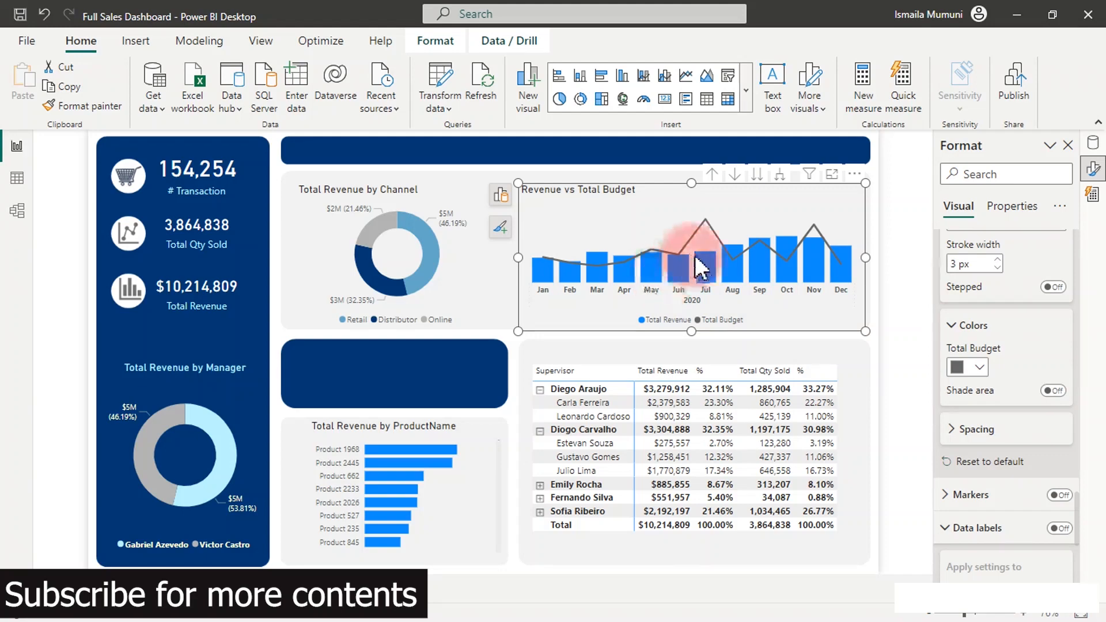
mouse_move(704, 281)
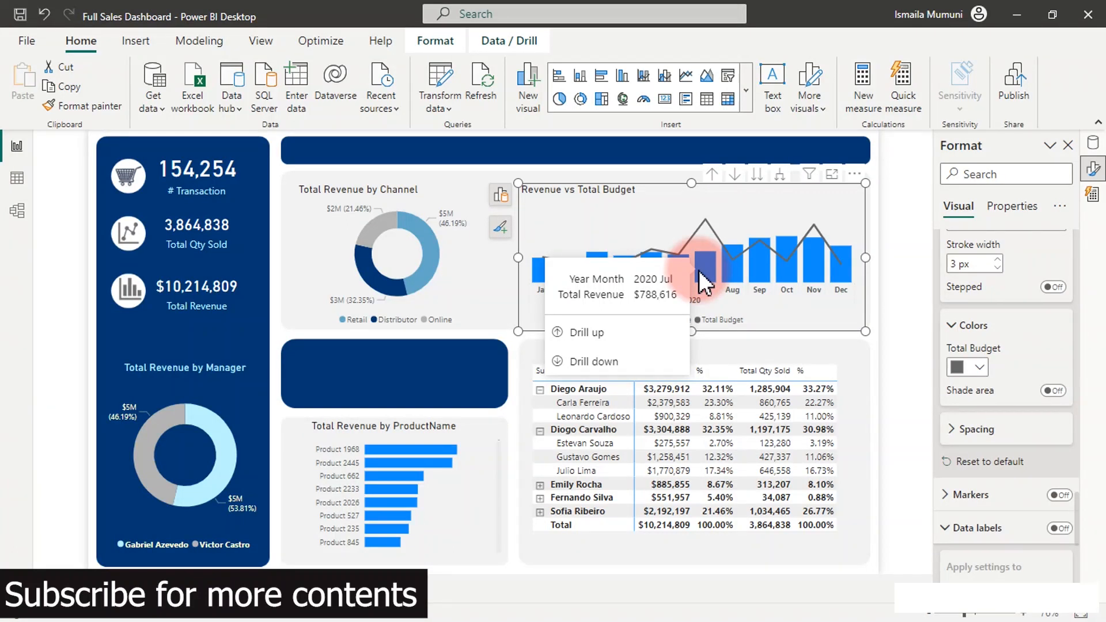
click(431, 149)
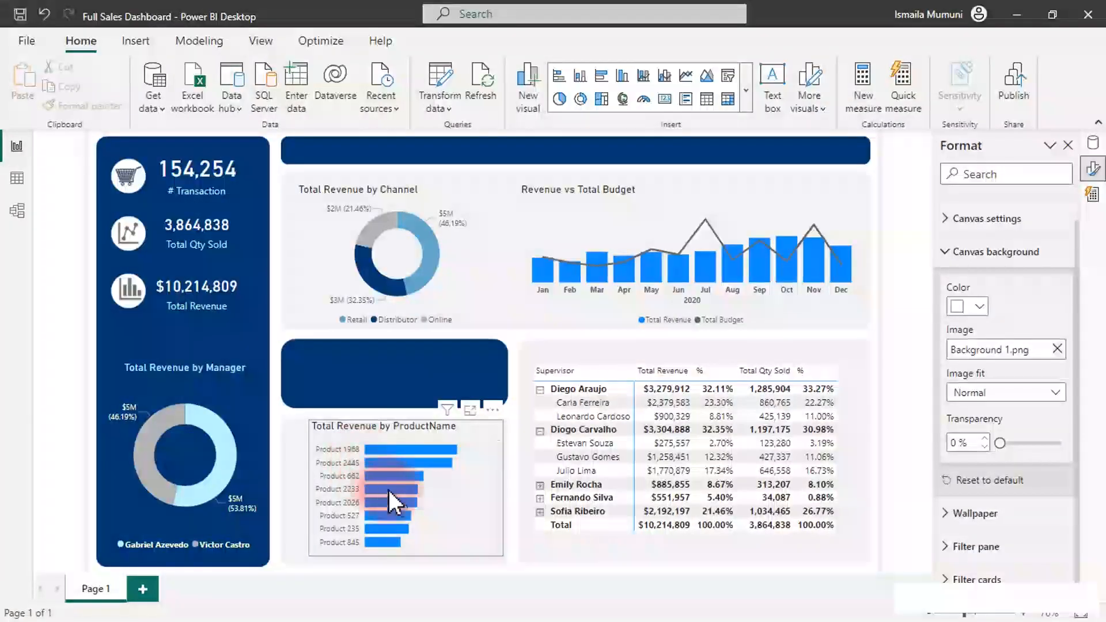
mouse_move(375, 438)
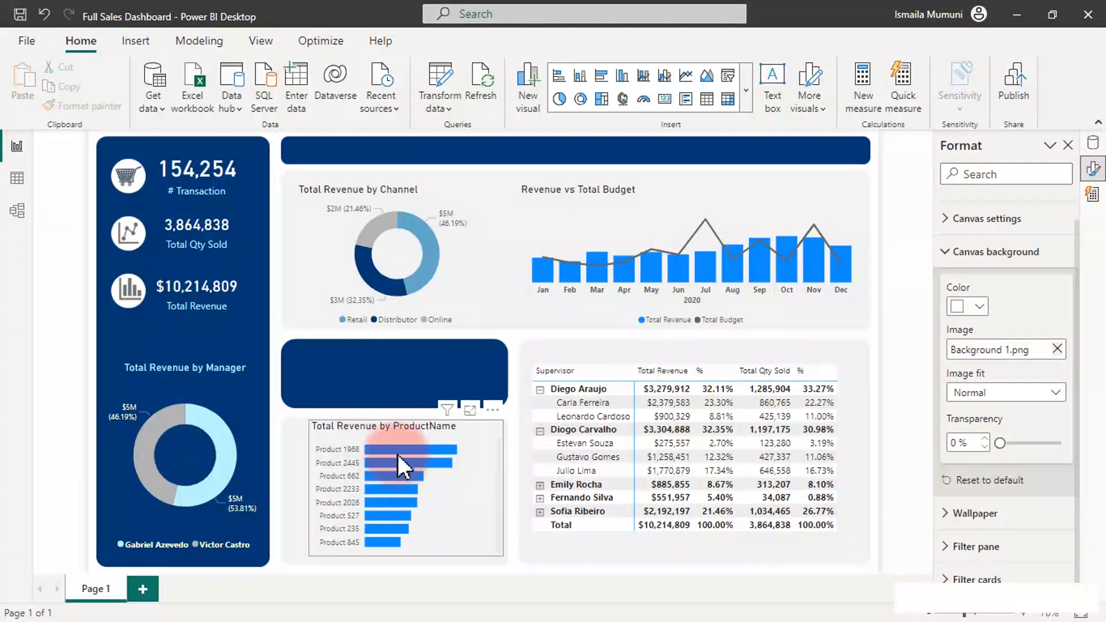